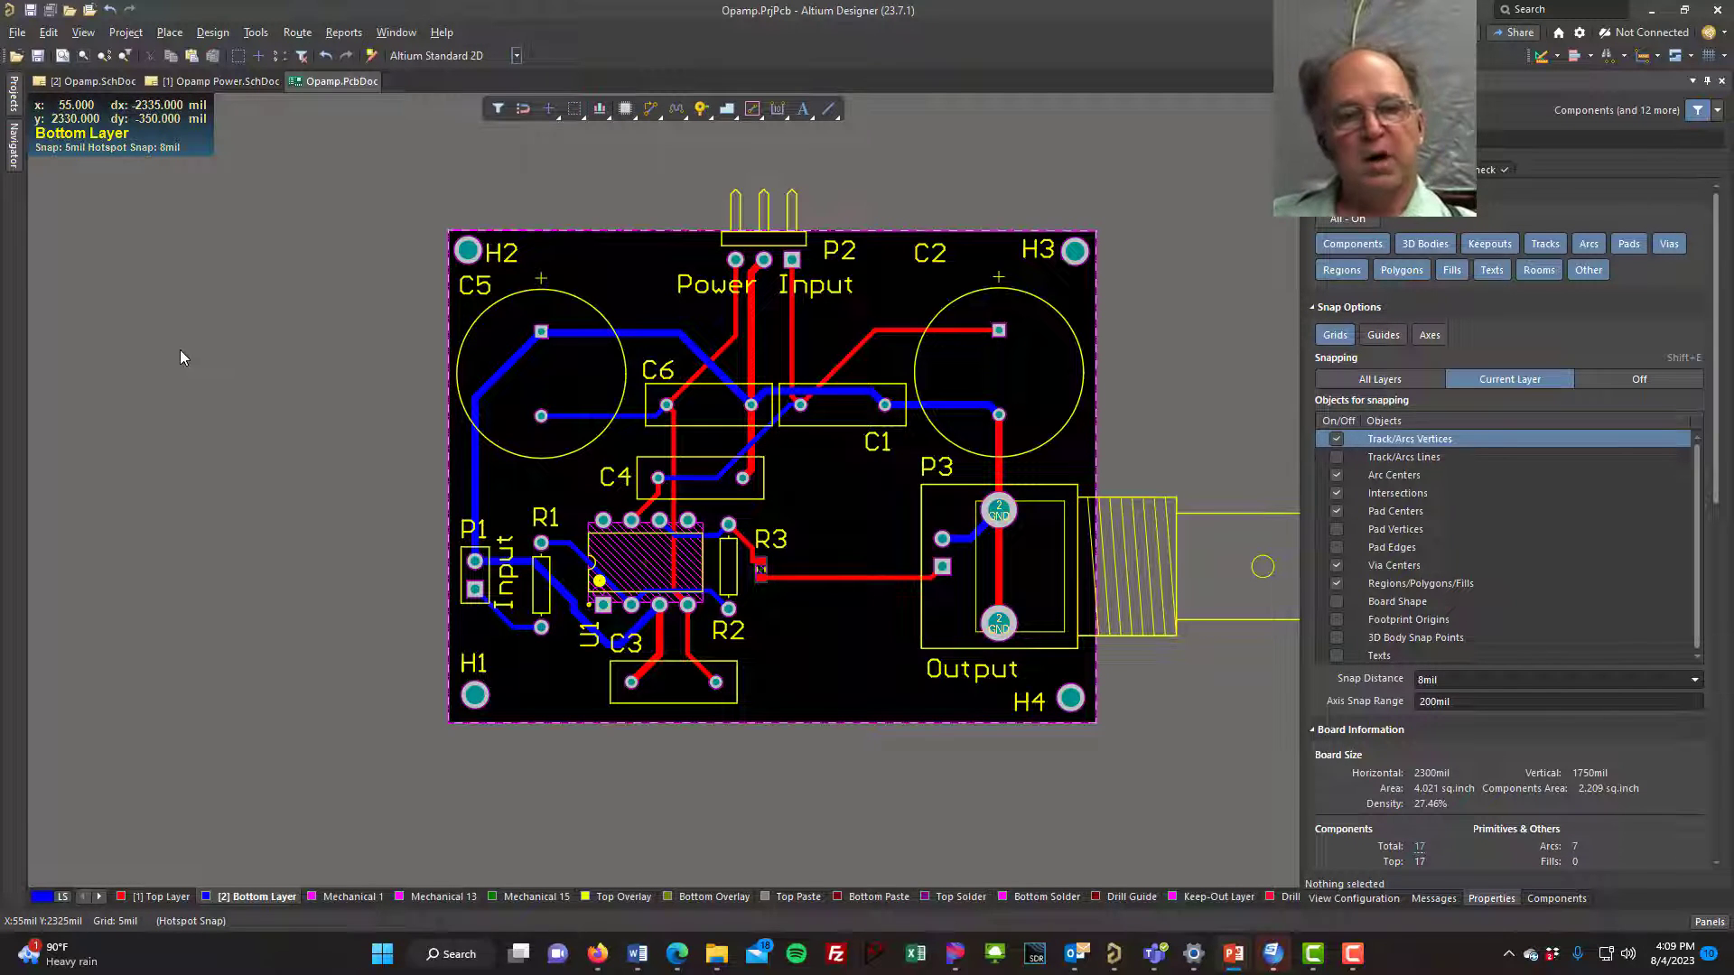
- Place a text string with the owner's first name and "Board" on the Top Overlay, near the lower board edge between C3 and H4
{"action": "left_click", "coordinate": [616, 897]}
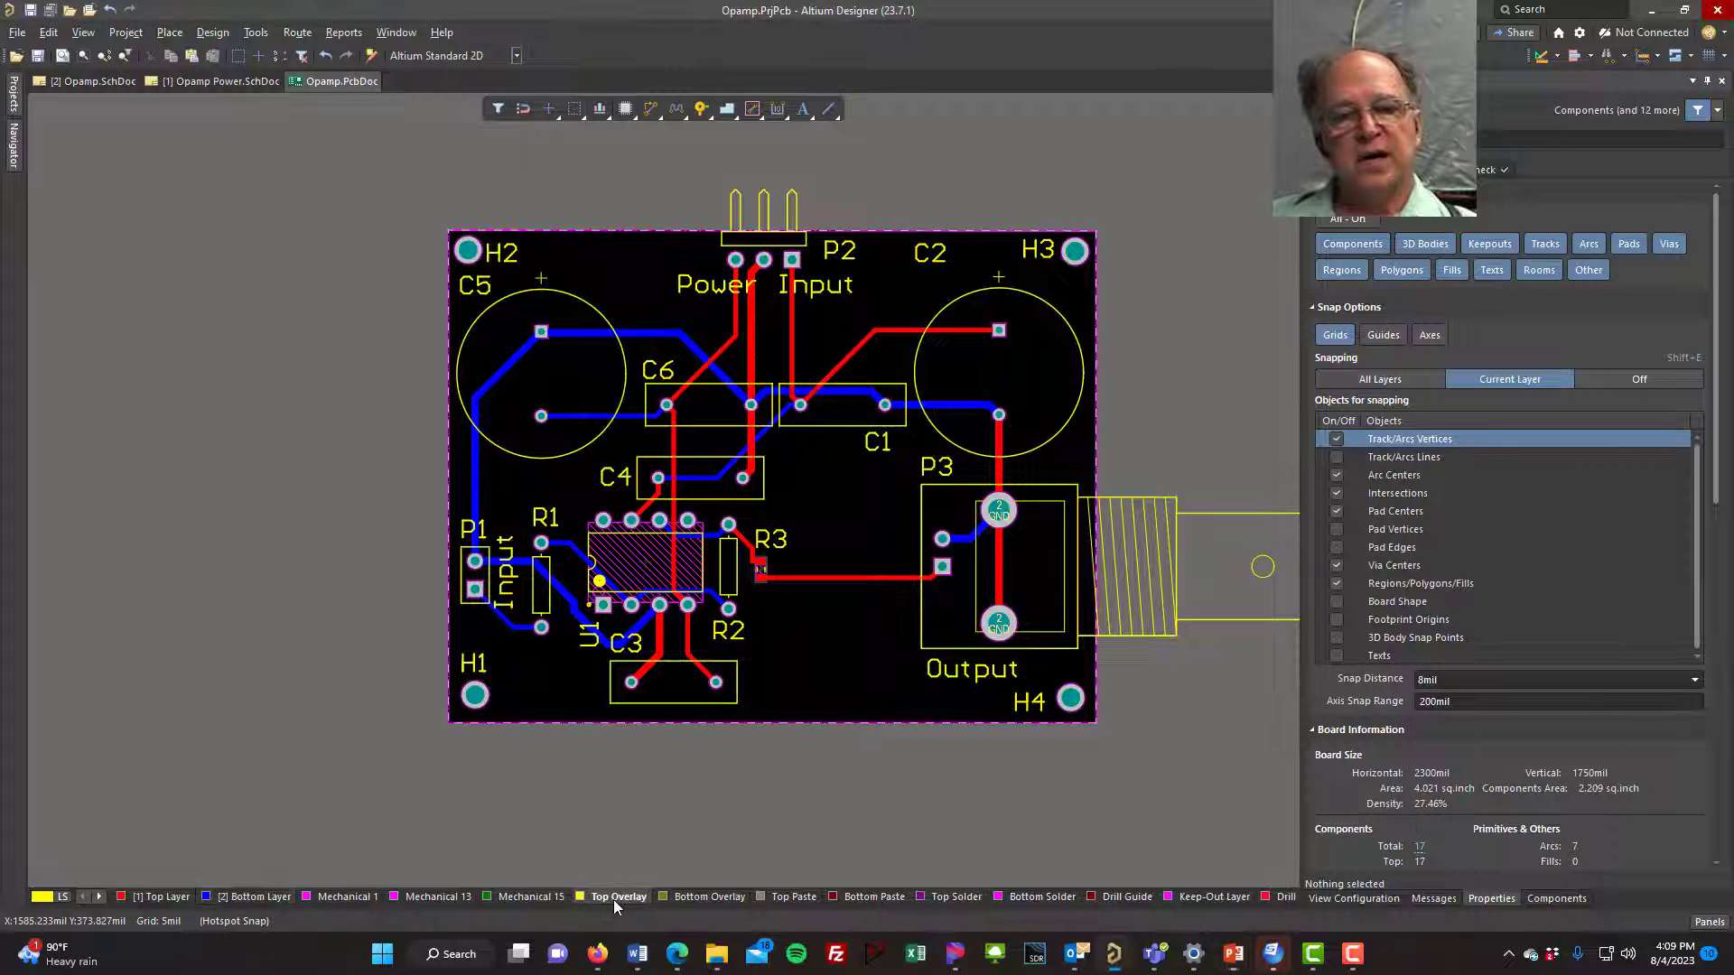
{"action": "left_click", "coordinate": [164, 35]}
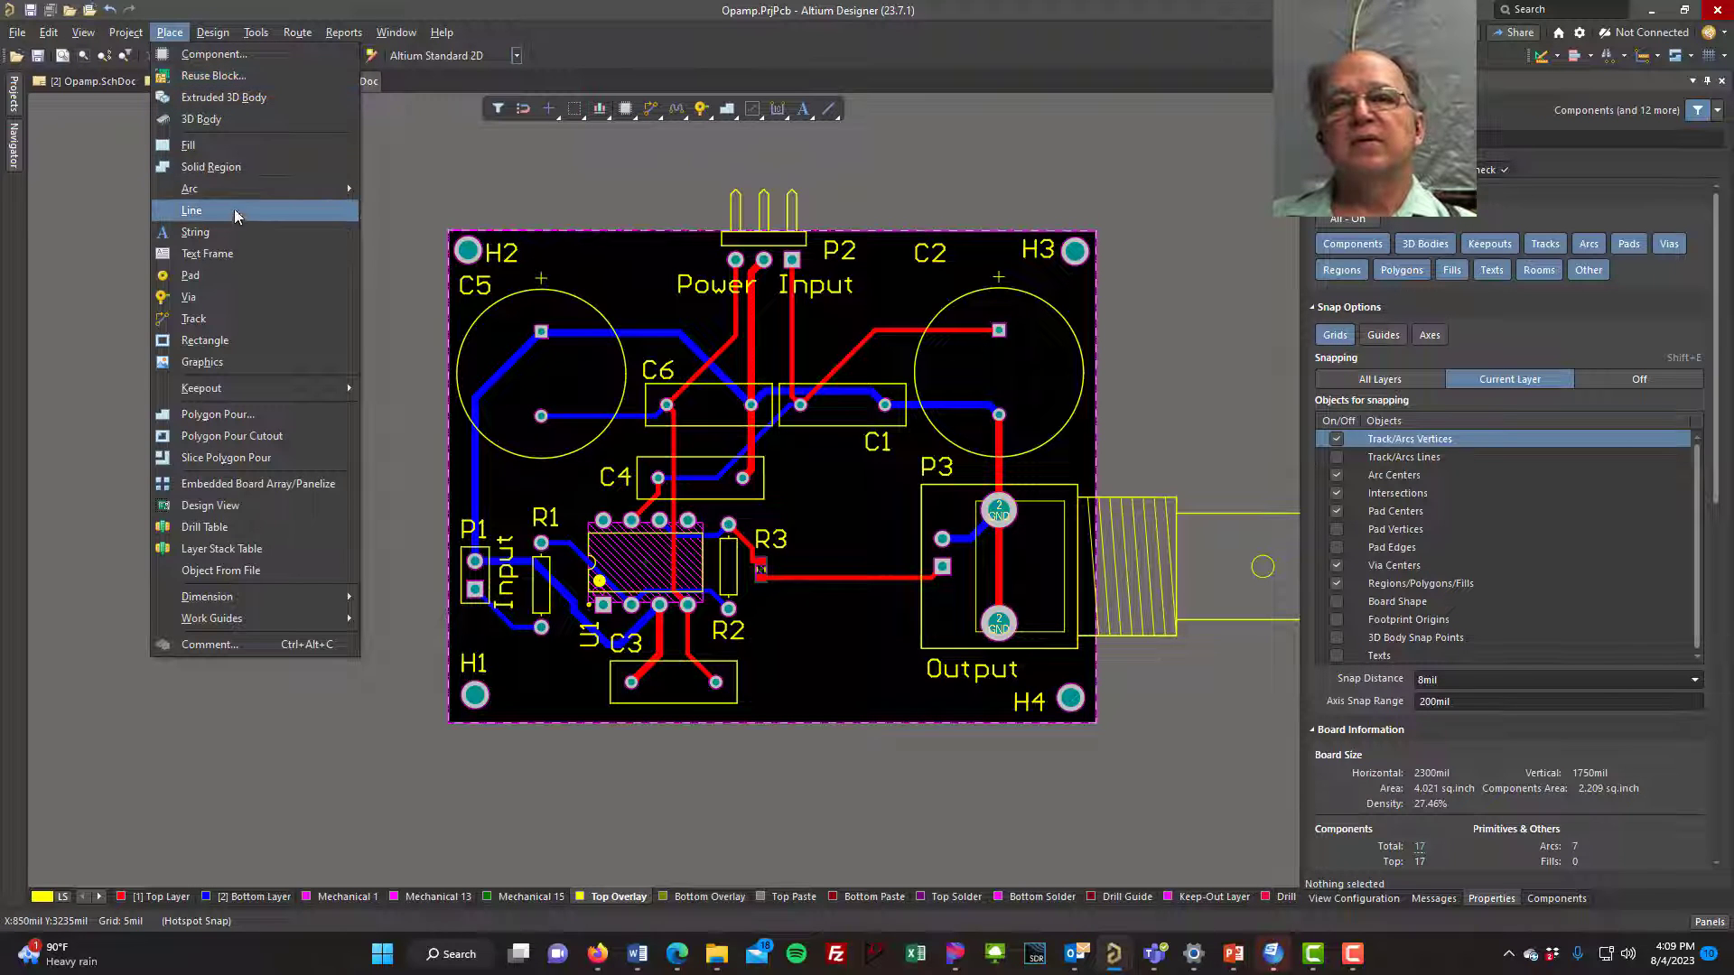
{"action": "left_click", "coordinate": [233, 231]}
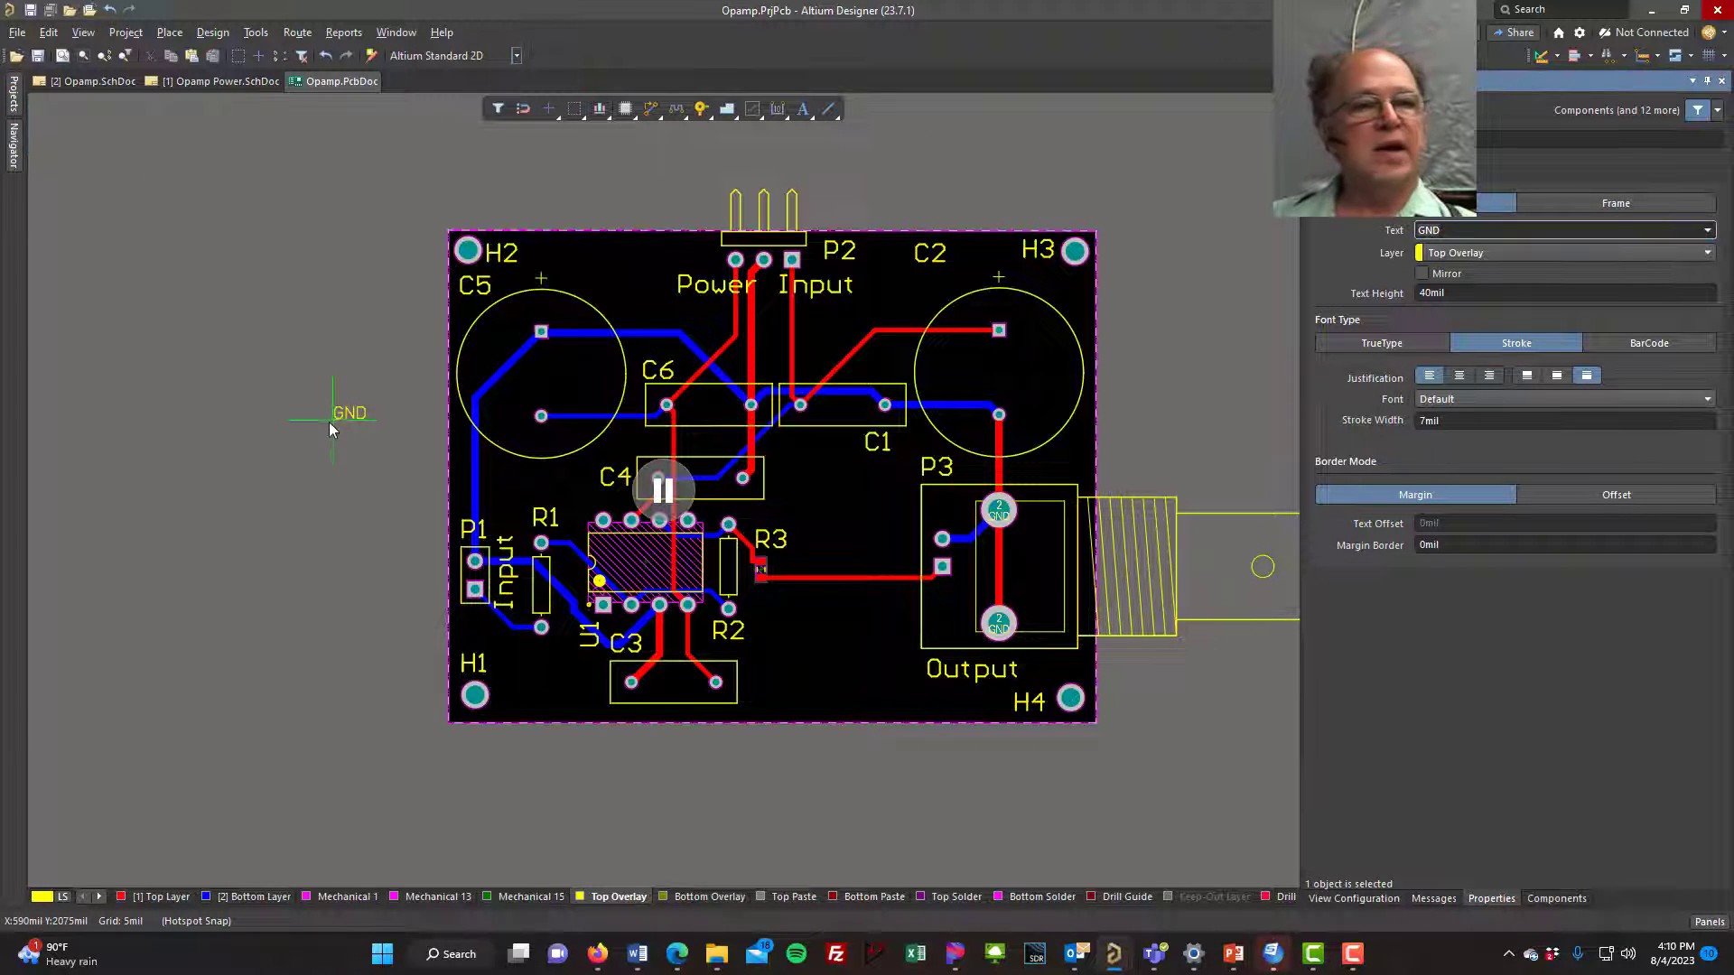
{"action": "double_click", "coordinate": [1459, 230]}
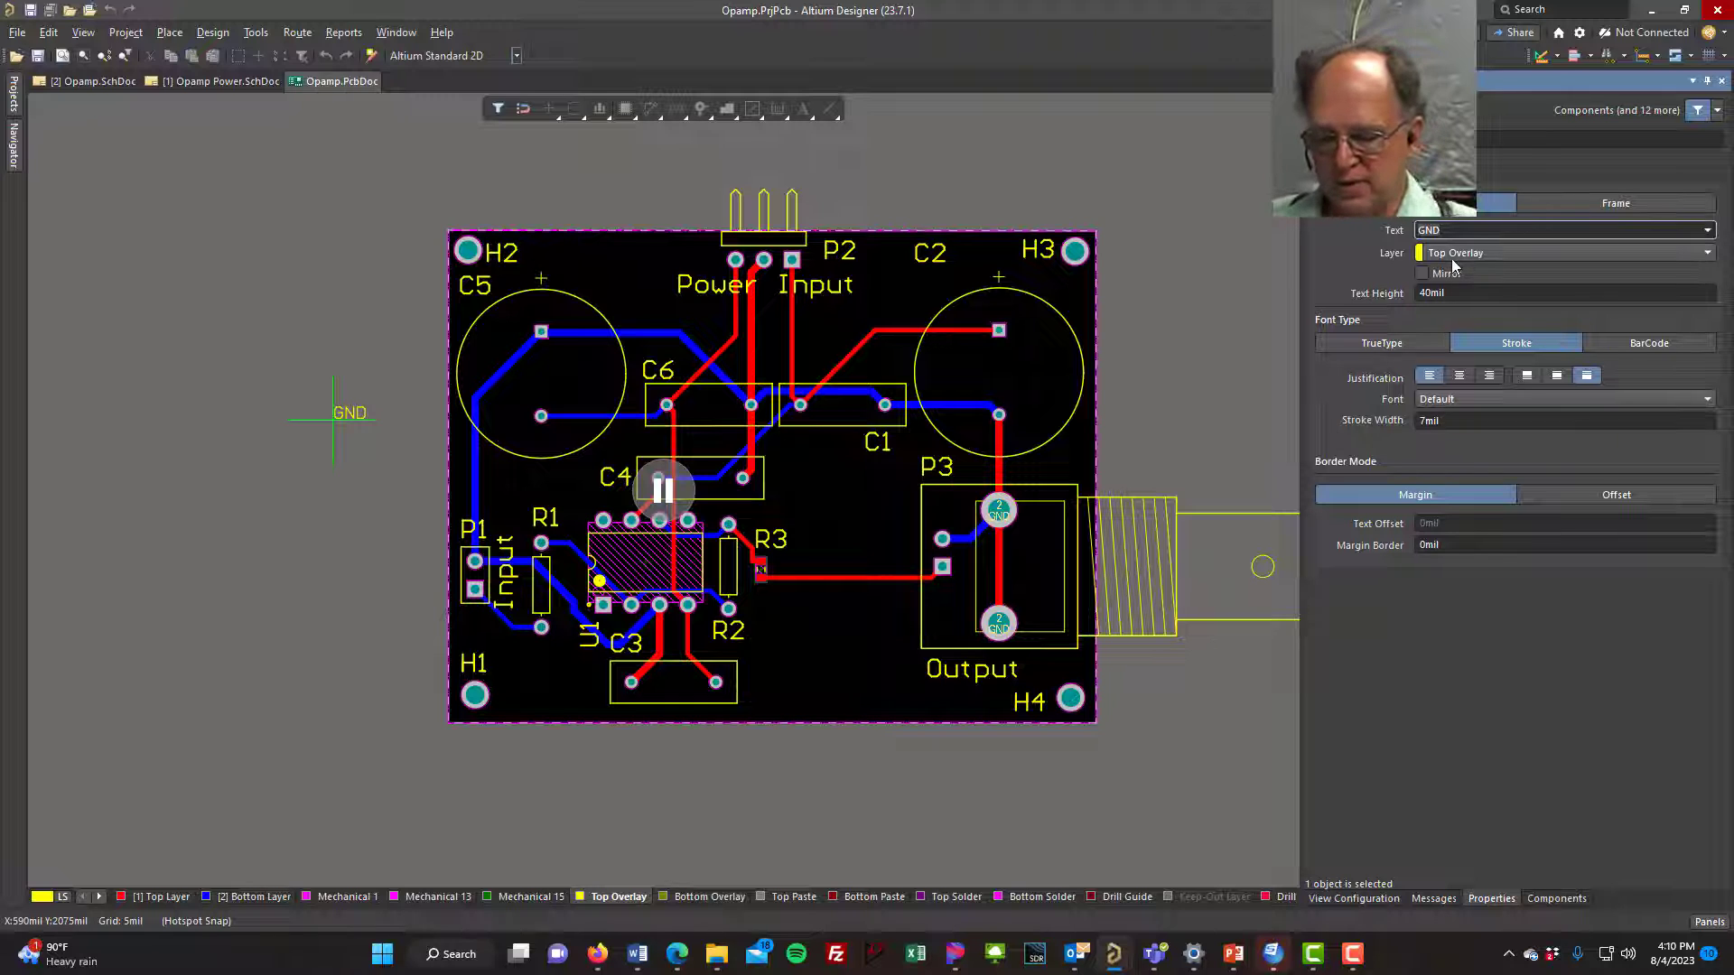
{"action": "type", "text": "Mike"}
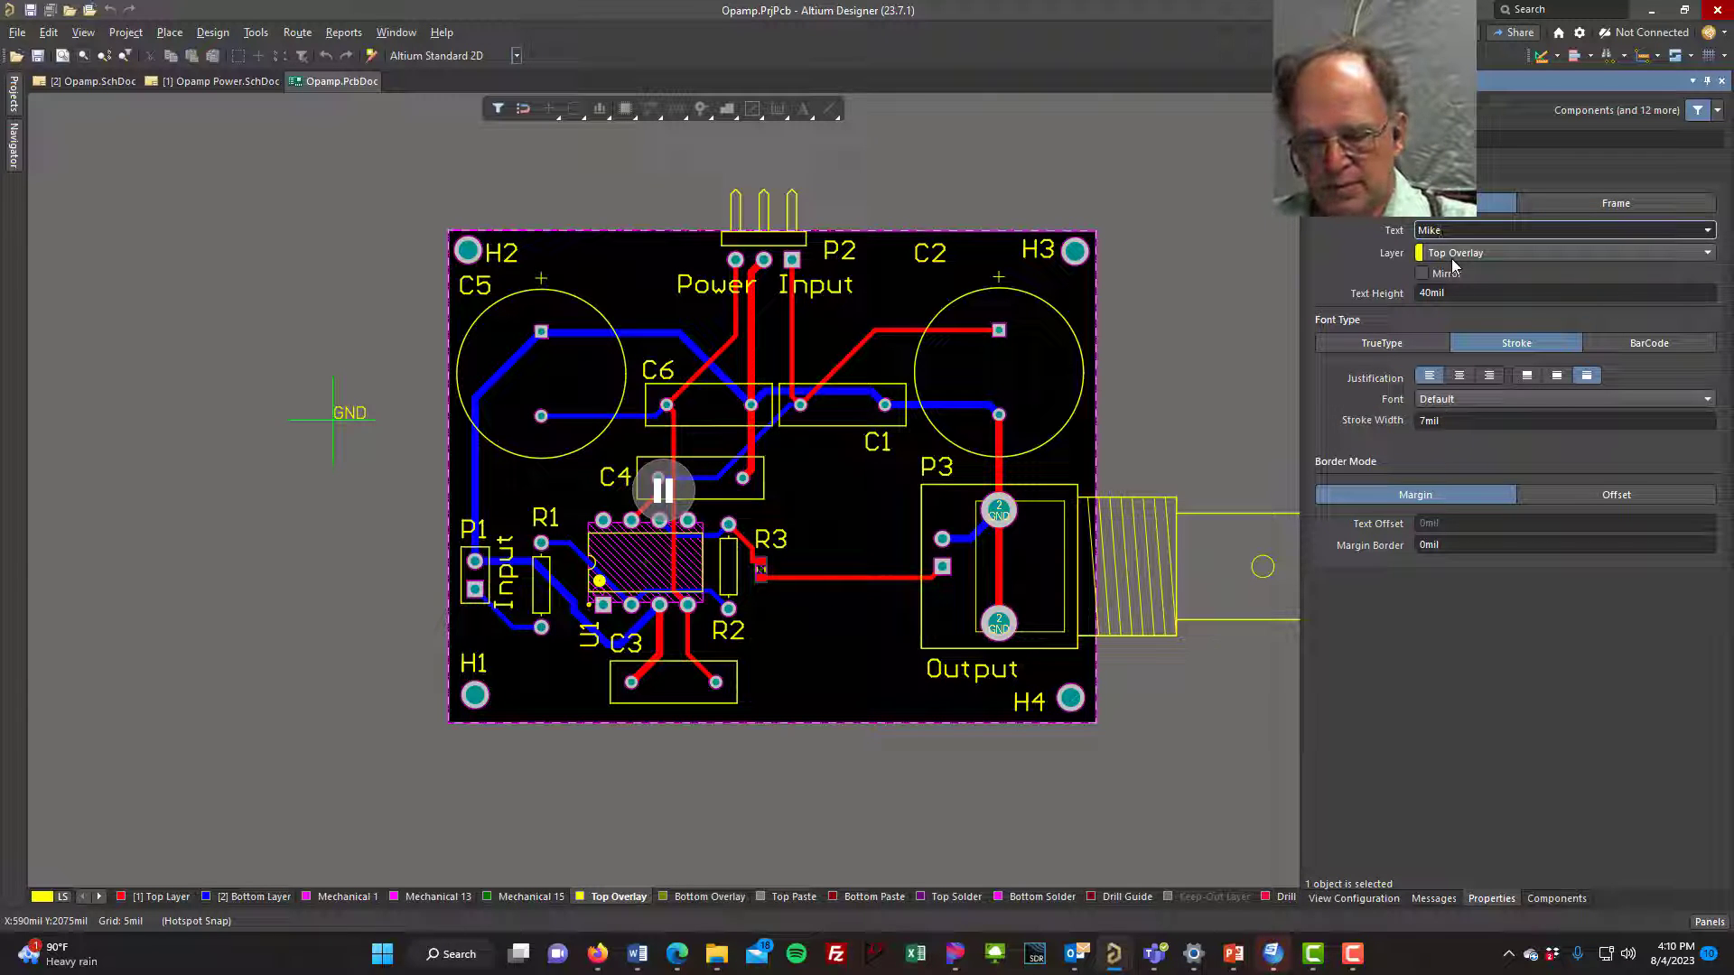
{"action": "type", "text": "'s B"}
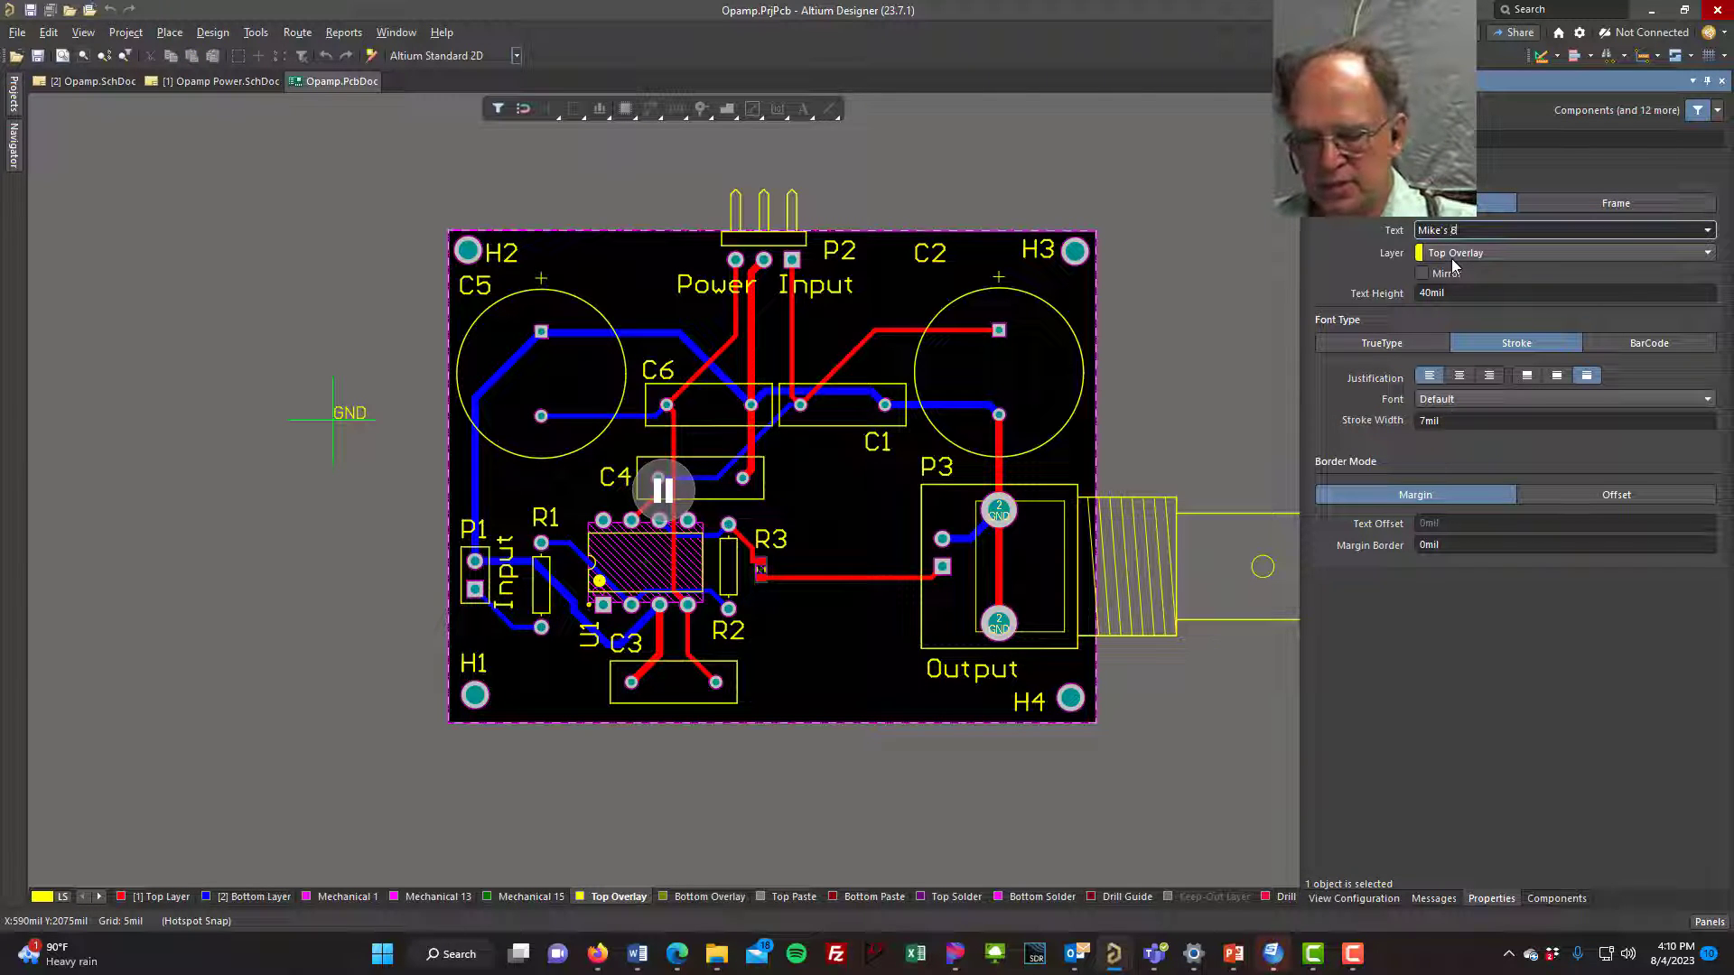
{"action": "type", "text": "oard"}
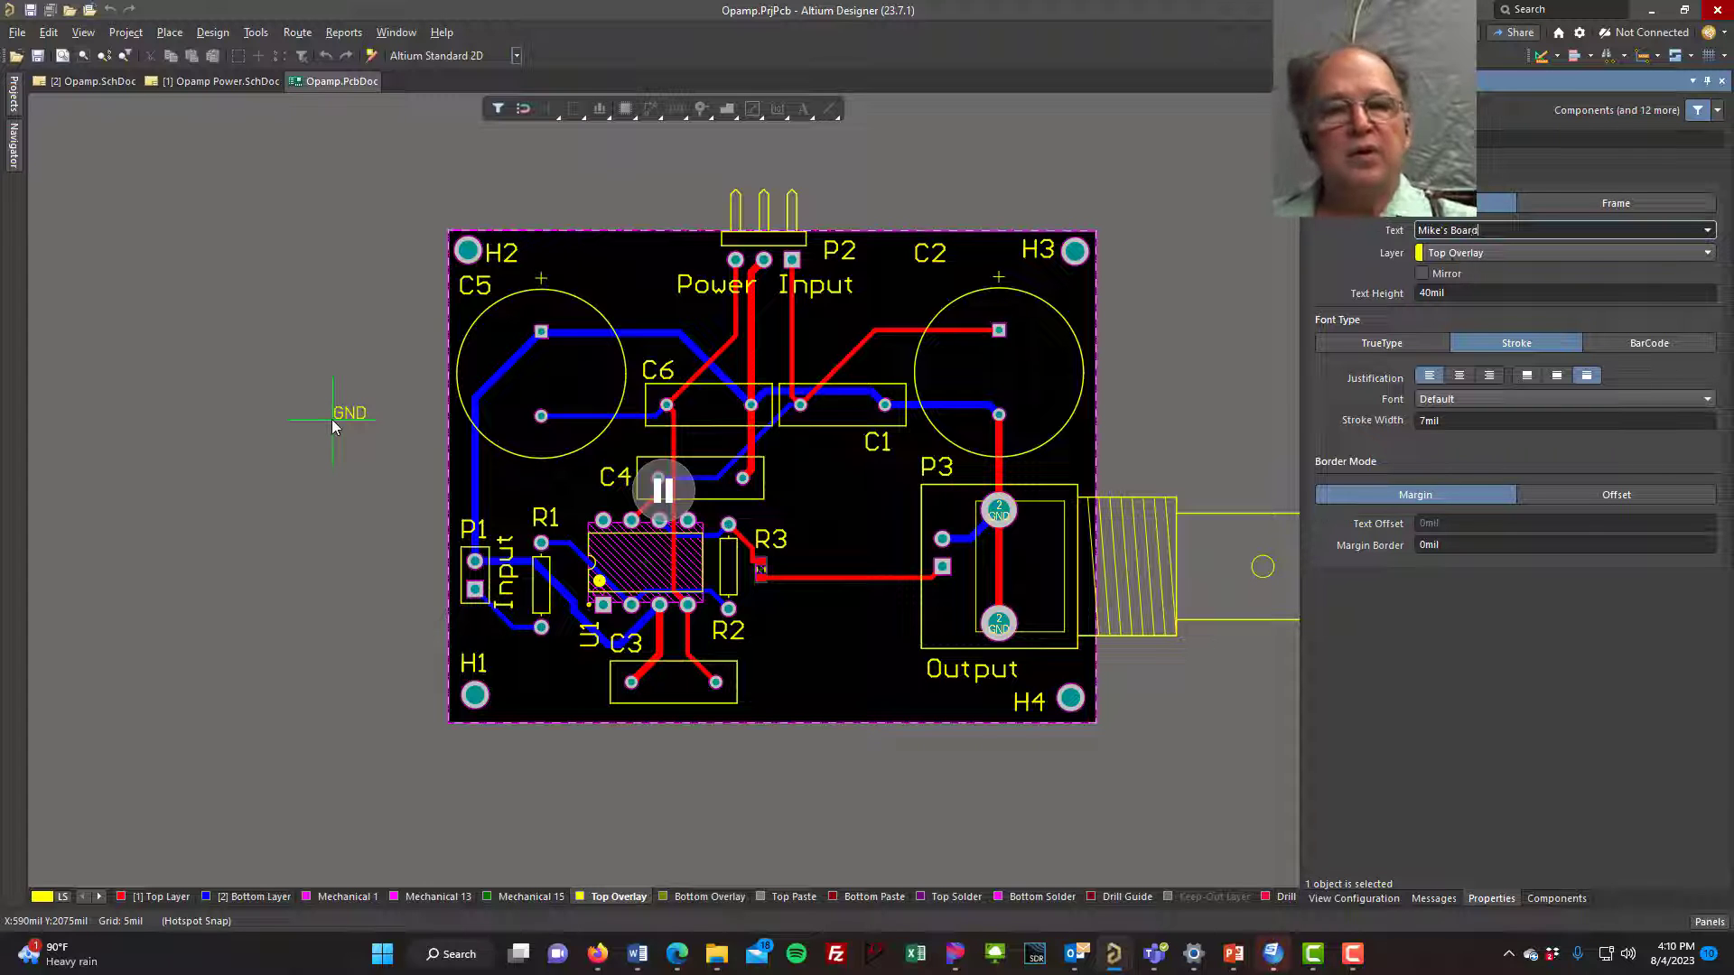
{"action": "left_click_drag", "start_coordinate": [332, 419], "coordinate": [777, 714]}
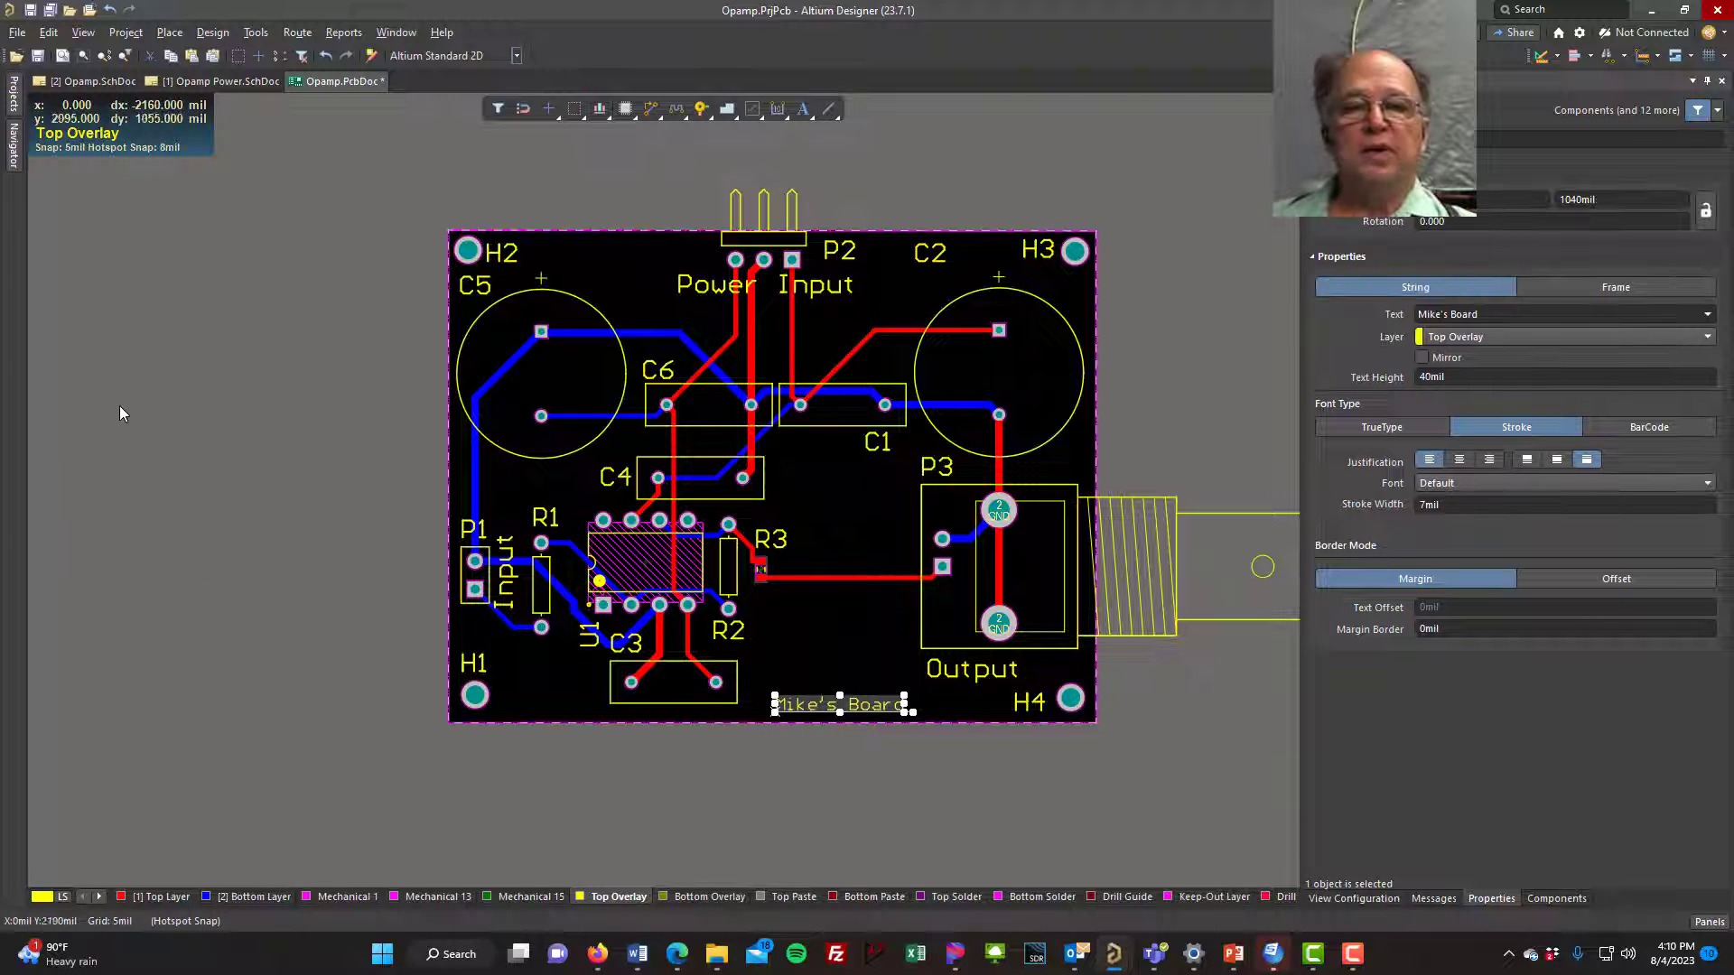
{"action": "left_click", "coordinate": [225, 382]}
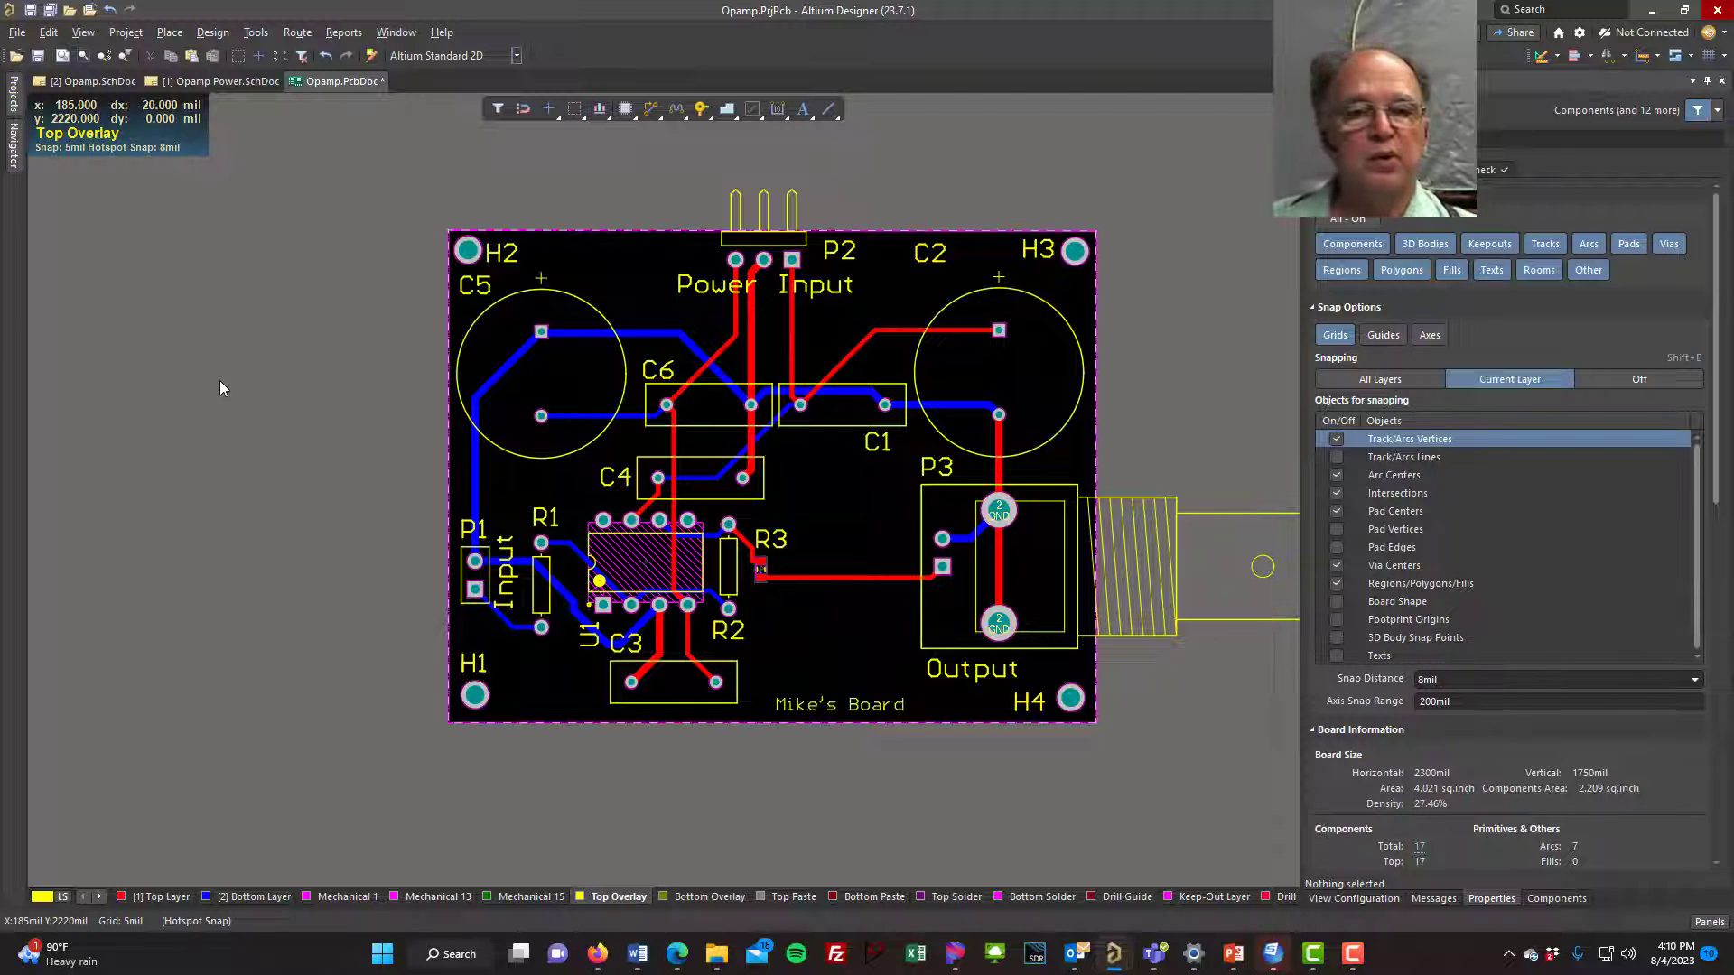
- Change the board title string's layer to Top Layer and inspect the text up close
{"action": "left_click", "coordinate": [799, 709]}
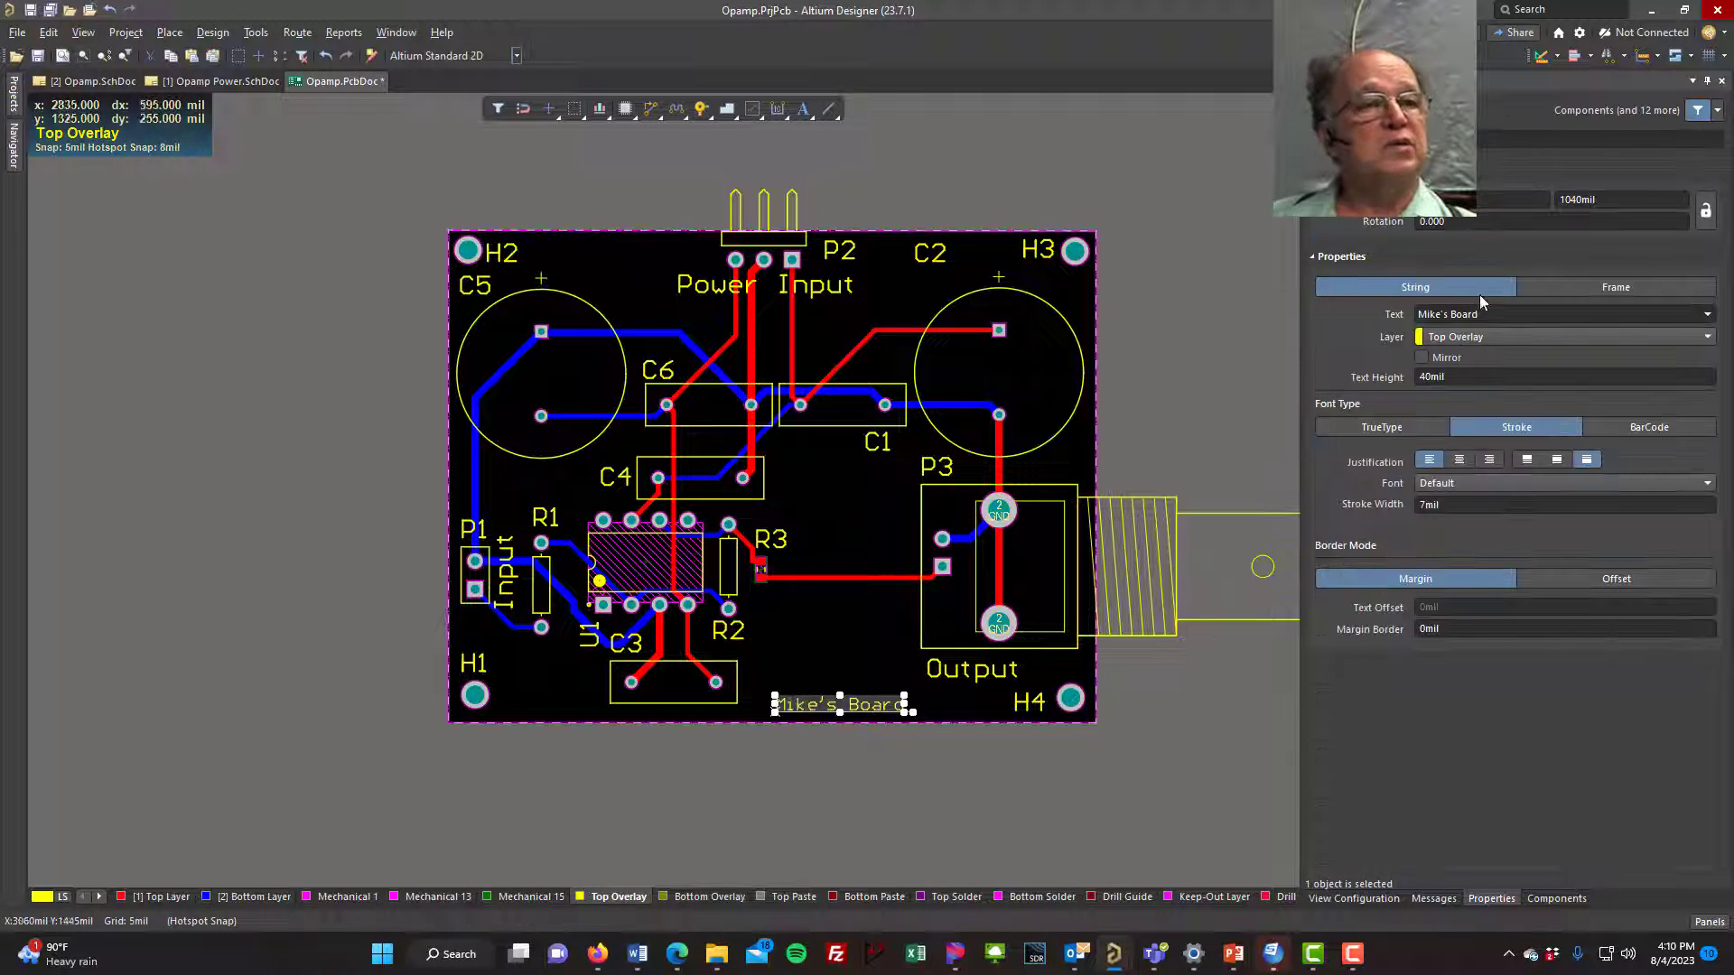
{"action": "left_click", "coordinate": [1706, 338]}
{"action": "scroll", "coordinate": [1463, 372], "scroll_direction": "up", "scroll_amount": 1}
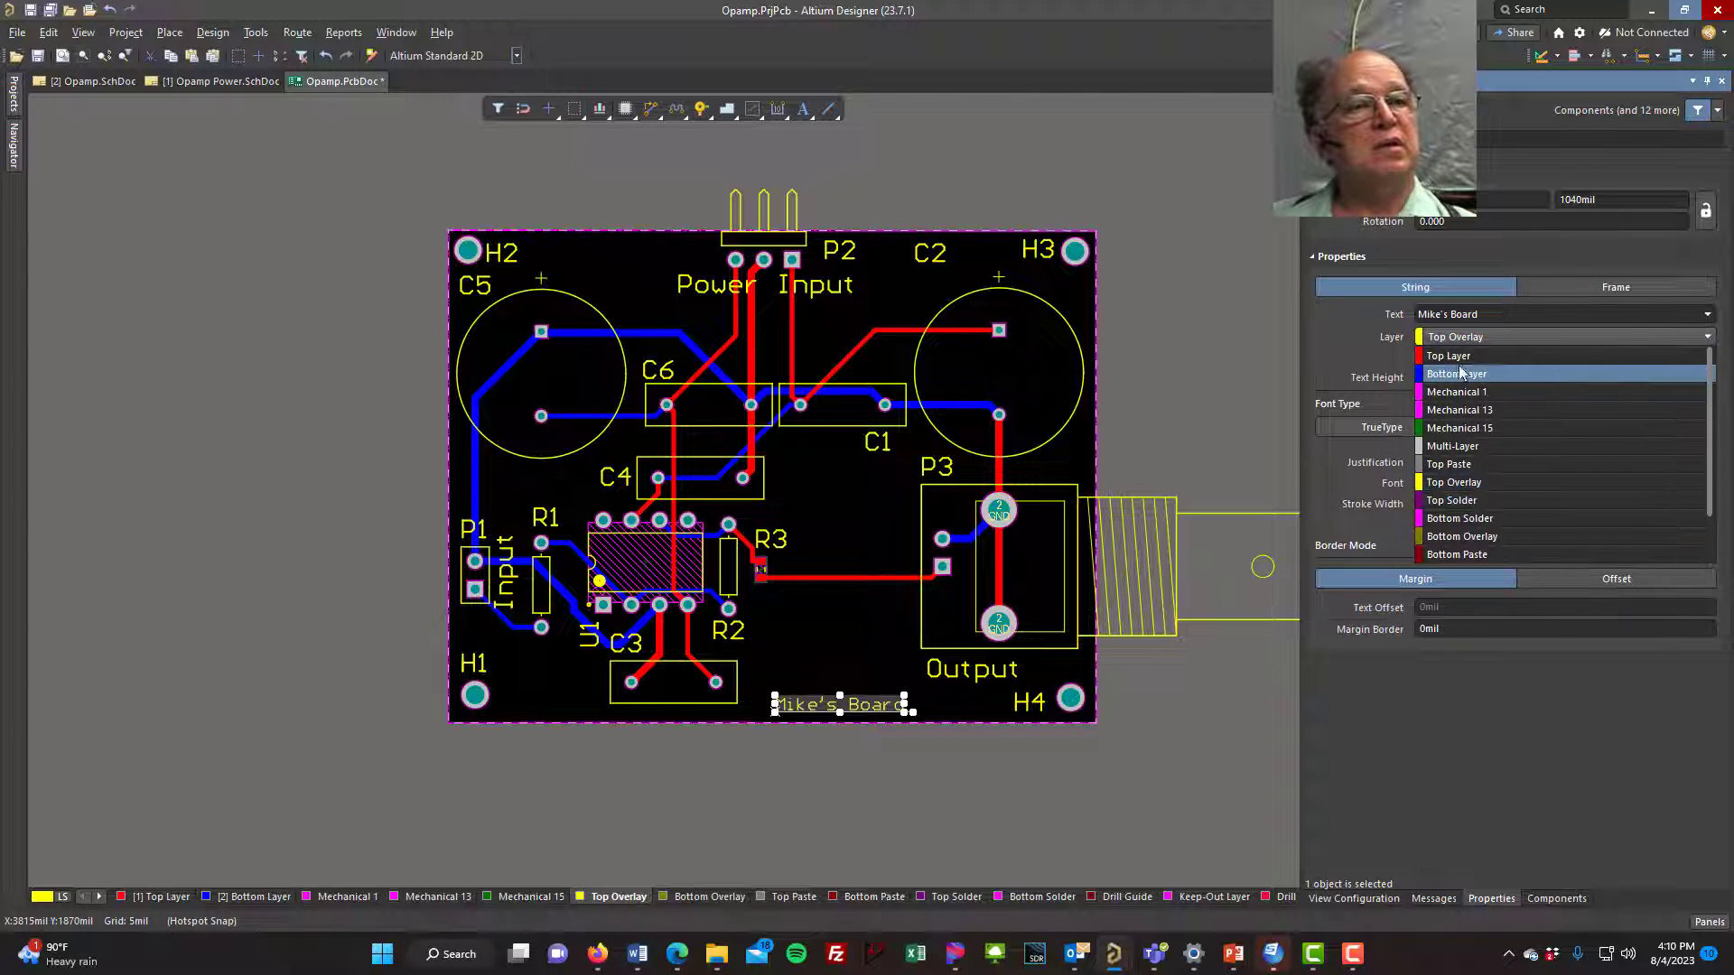
{"action": "left_click", "coordinate": [1448, 358]}
{"action": "left_click", "coordinate": [848, 782]}
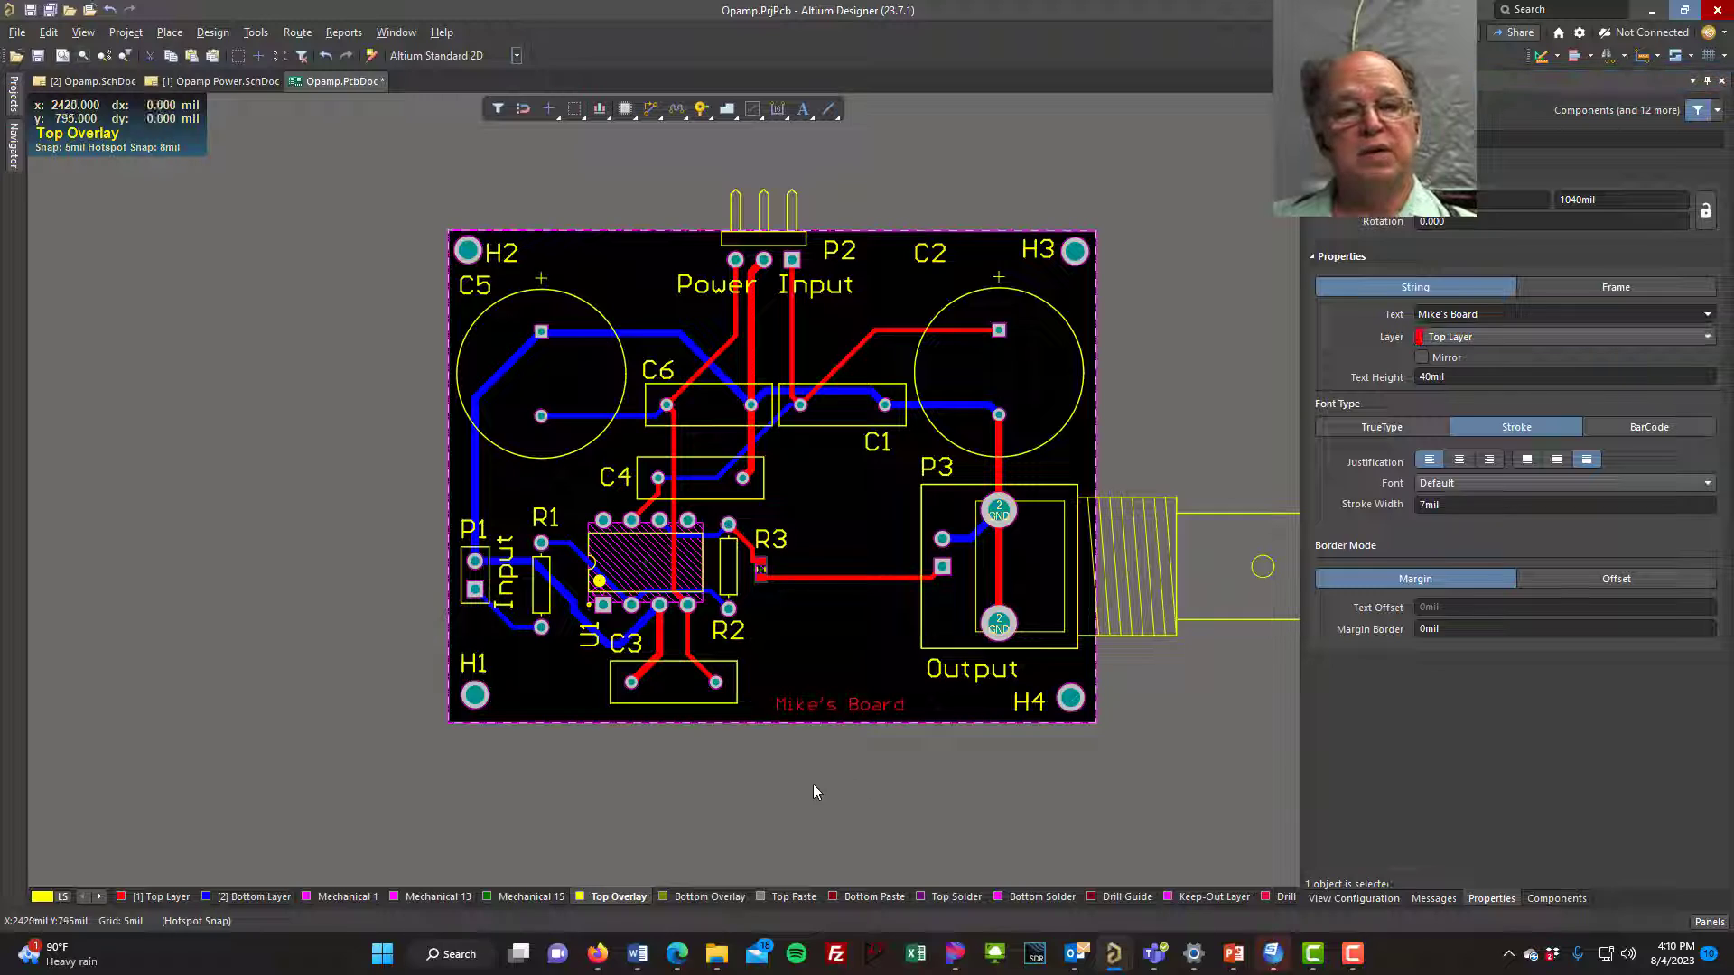
{"action": "scroll", "coordinate": [788, 718], "scroll_direction": "up", "scroll_amount": 6, "text": "ctrl"}
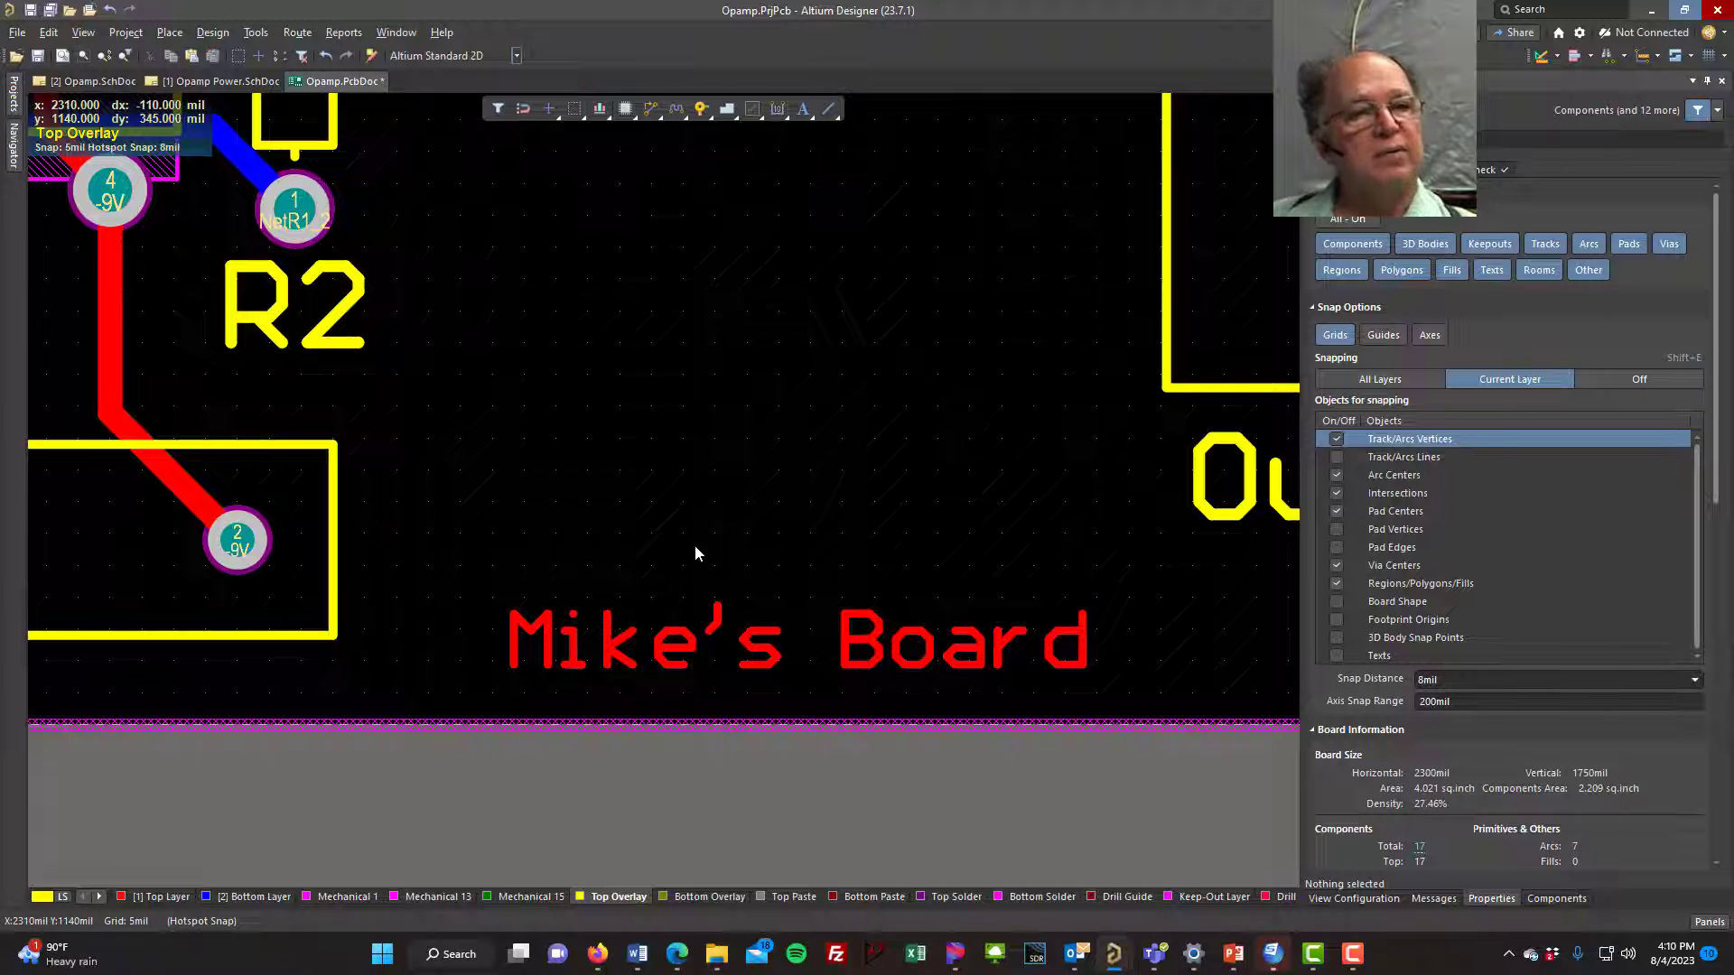
{"action": "left_click", "coordinate": [682, 637]}
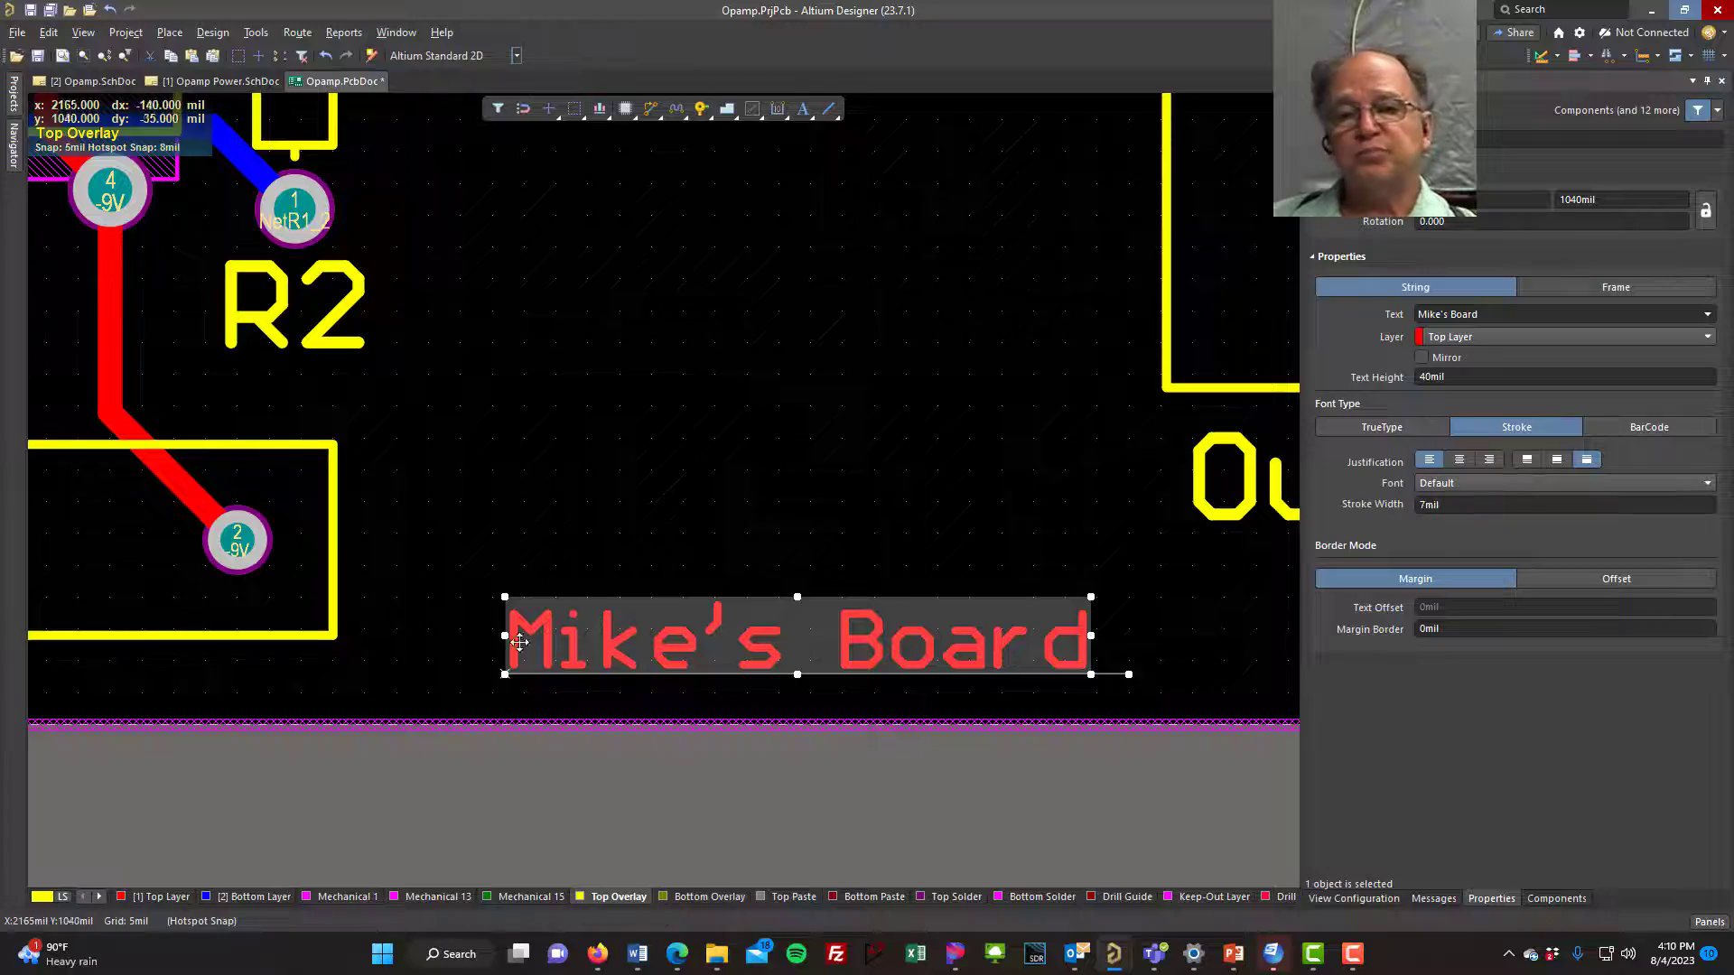
{"action": "scroll", "coordinate": [609, 479], "scroll_direction": "down", "scroll_amount": 3, "text": "ctrl"}
{"action": "scroll", "coordinate": [608, 489], "scroll_direction": "down", "scroll_amount": 1, "text": "ctrl"}
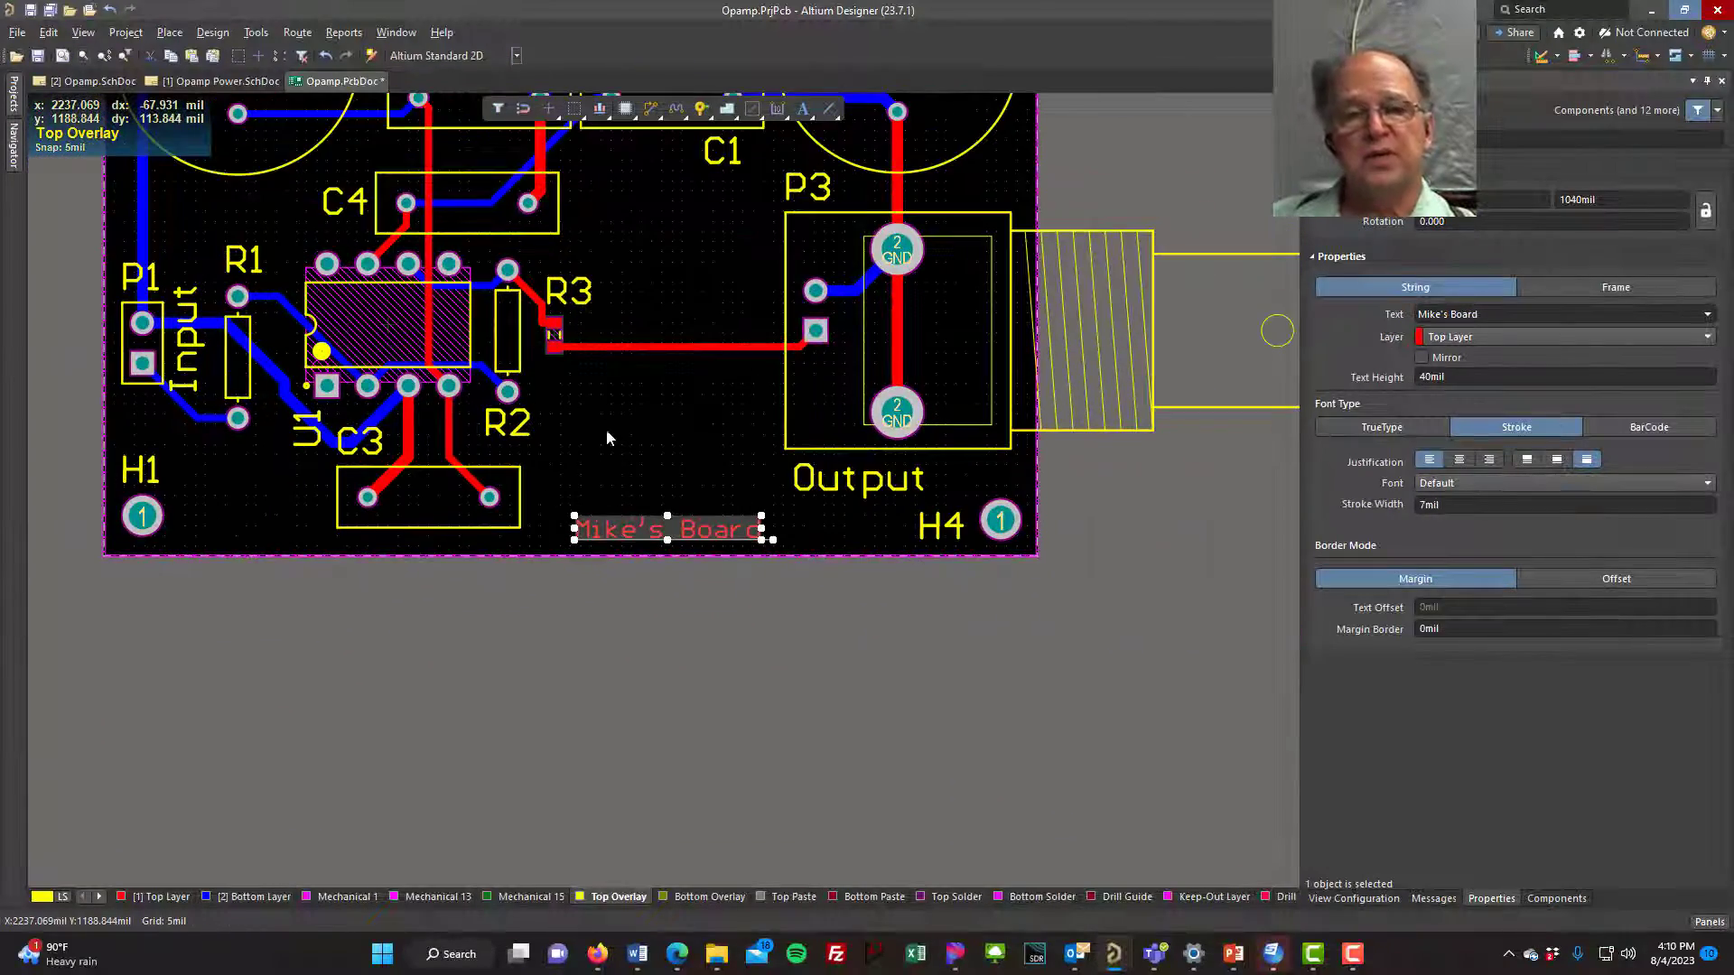
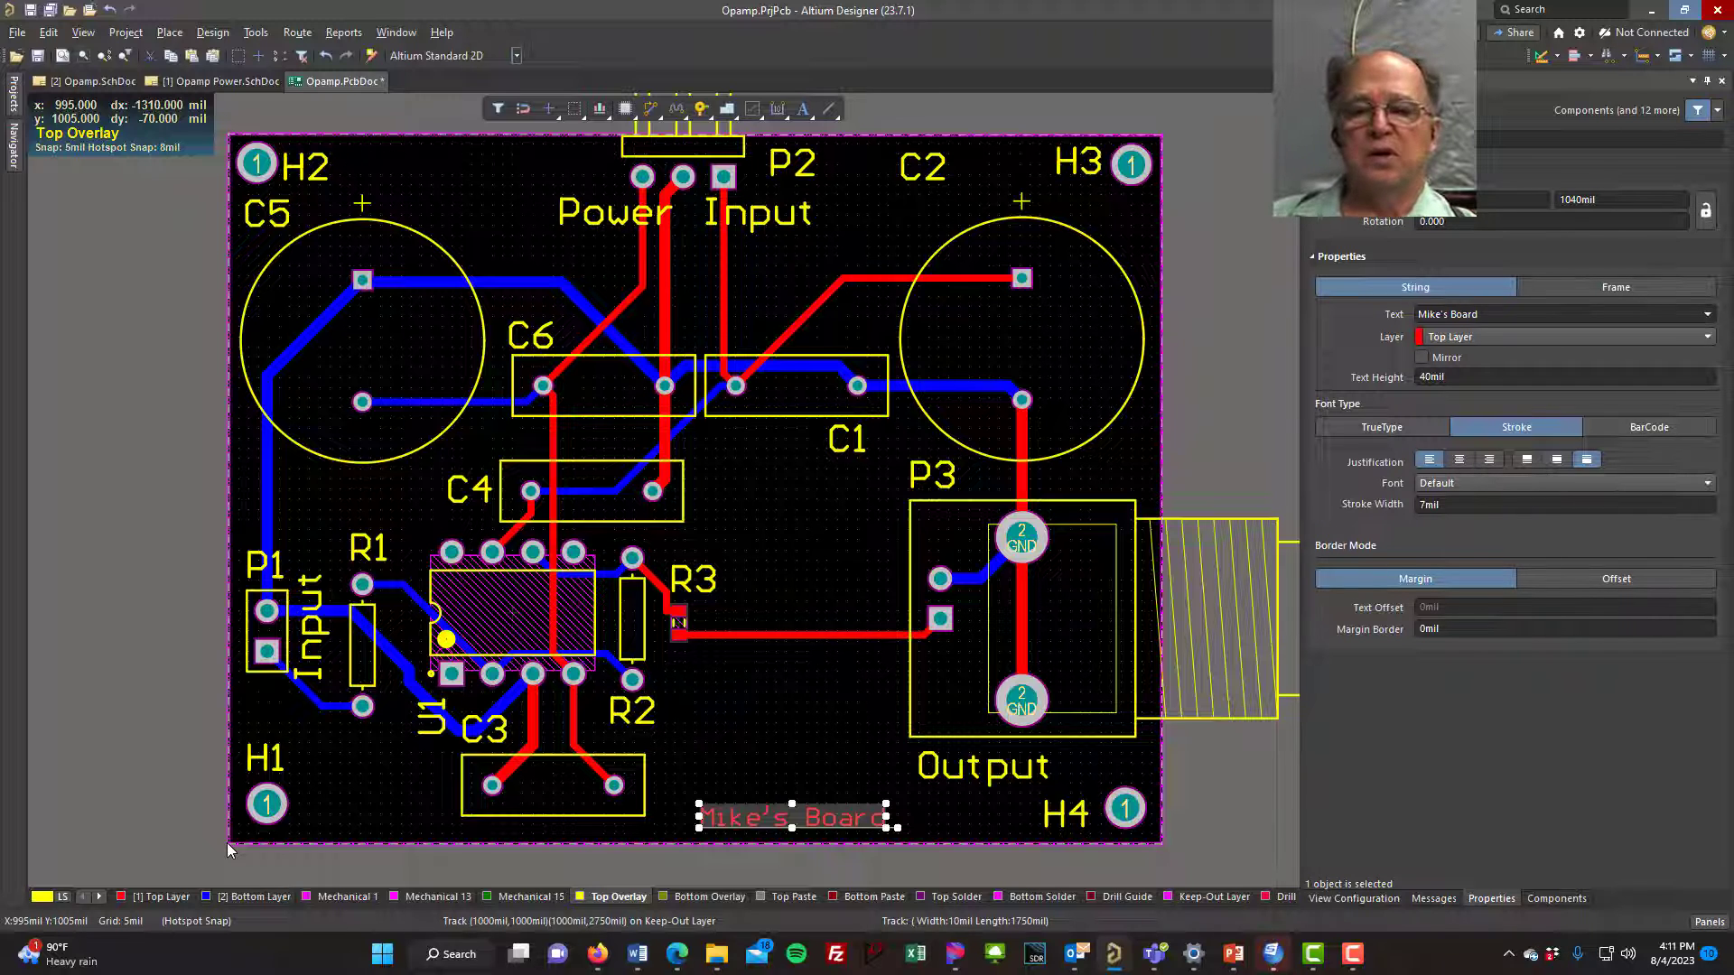
- Enable display of the Wiring toolbar
{"action": "scroll", "coordinate": [178, 779], "scroll_direction": "up", "scroll_amount": 10, "text": "ctrl"}
{"action": "right_click_drag", "start_coordinate": [178, 774], "coordinate": [414, 316]}
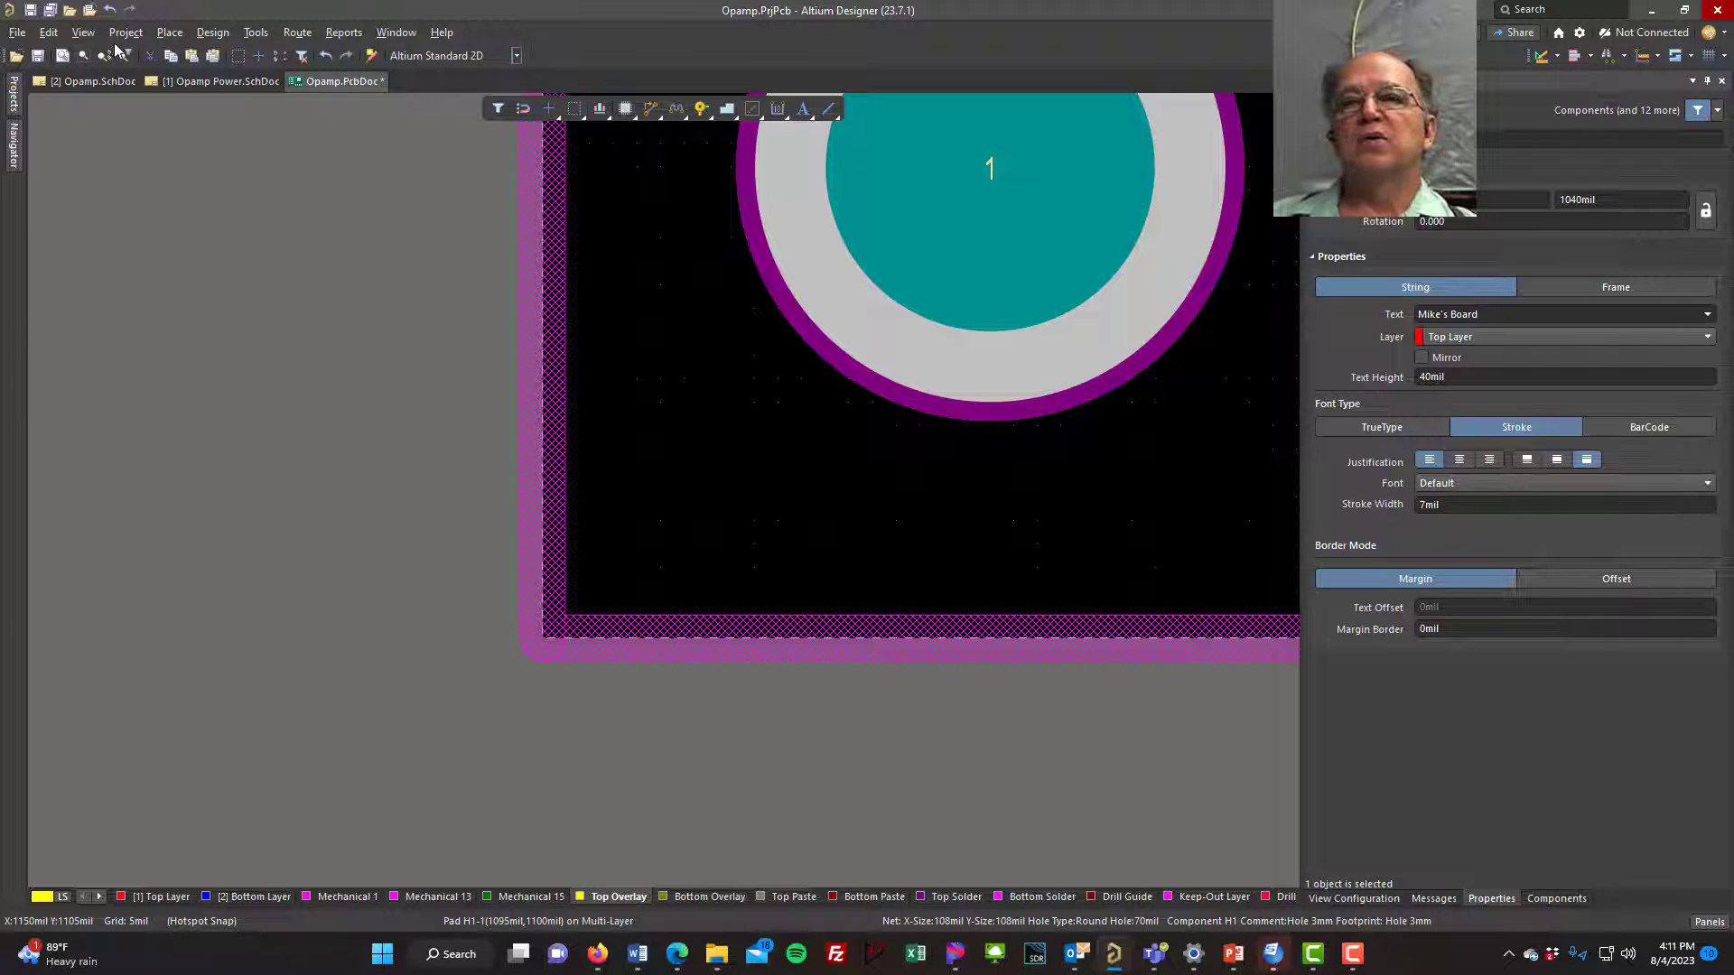
{"action": "left_click", "coordinate": [83, 34]}
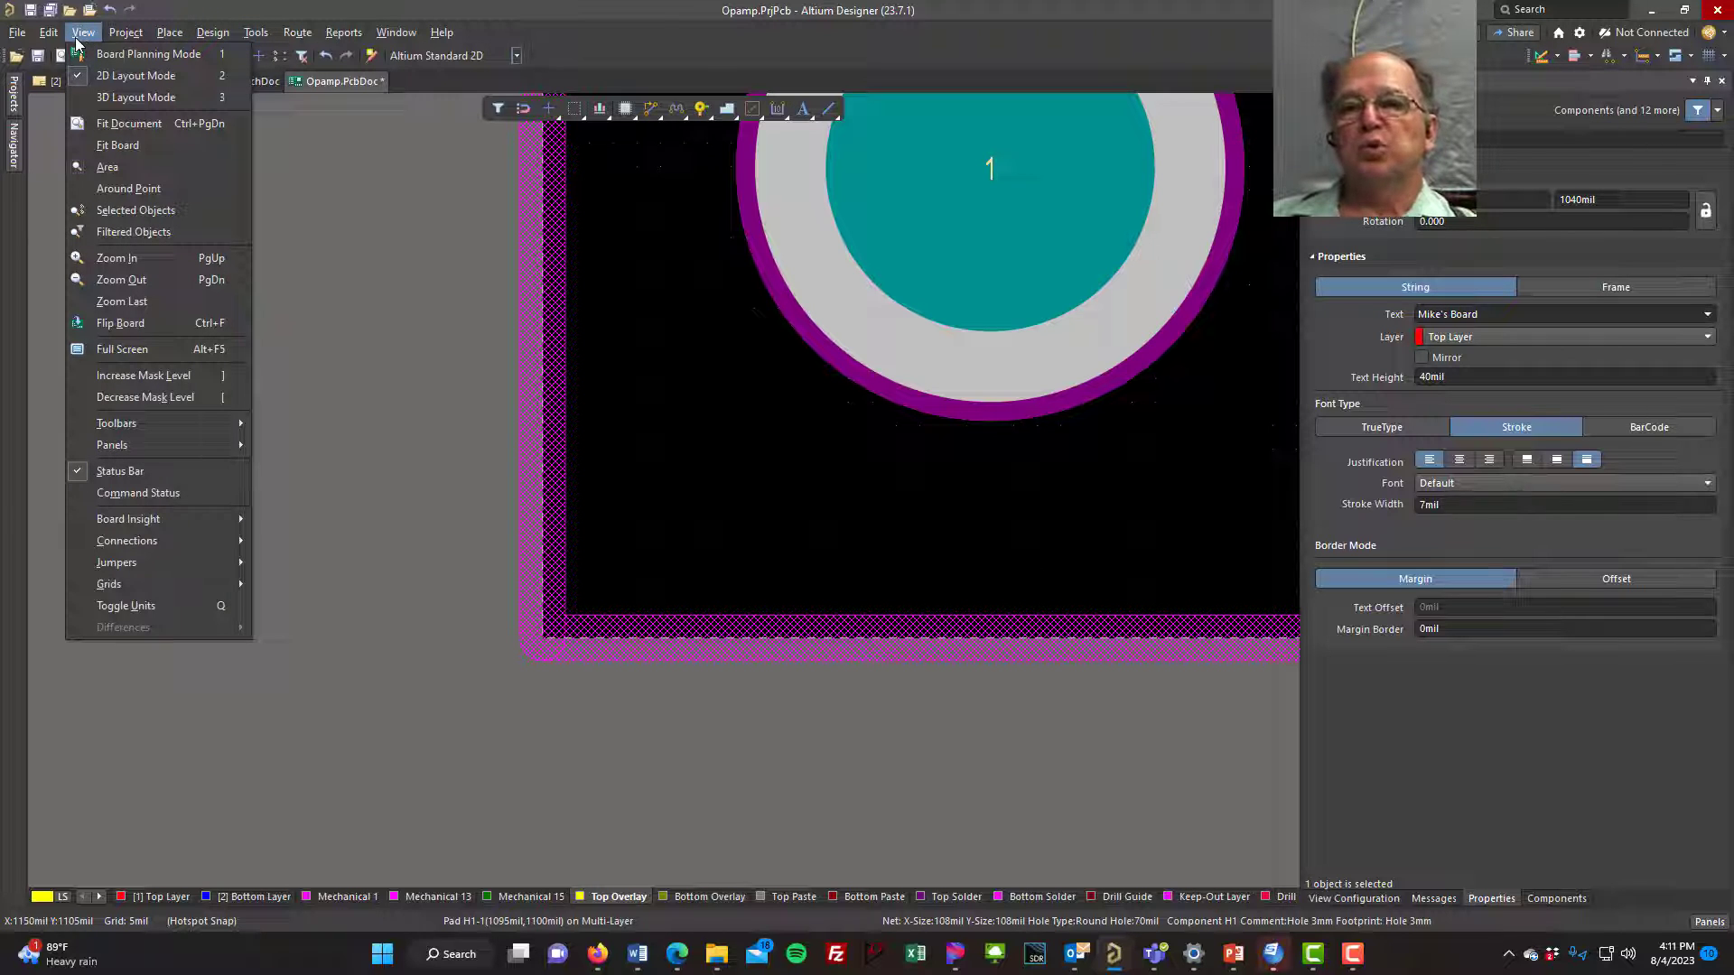
{"action": "mouse_move", "coordinate": [233, 426]}
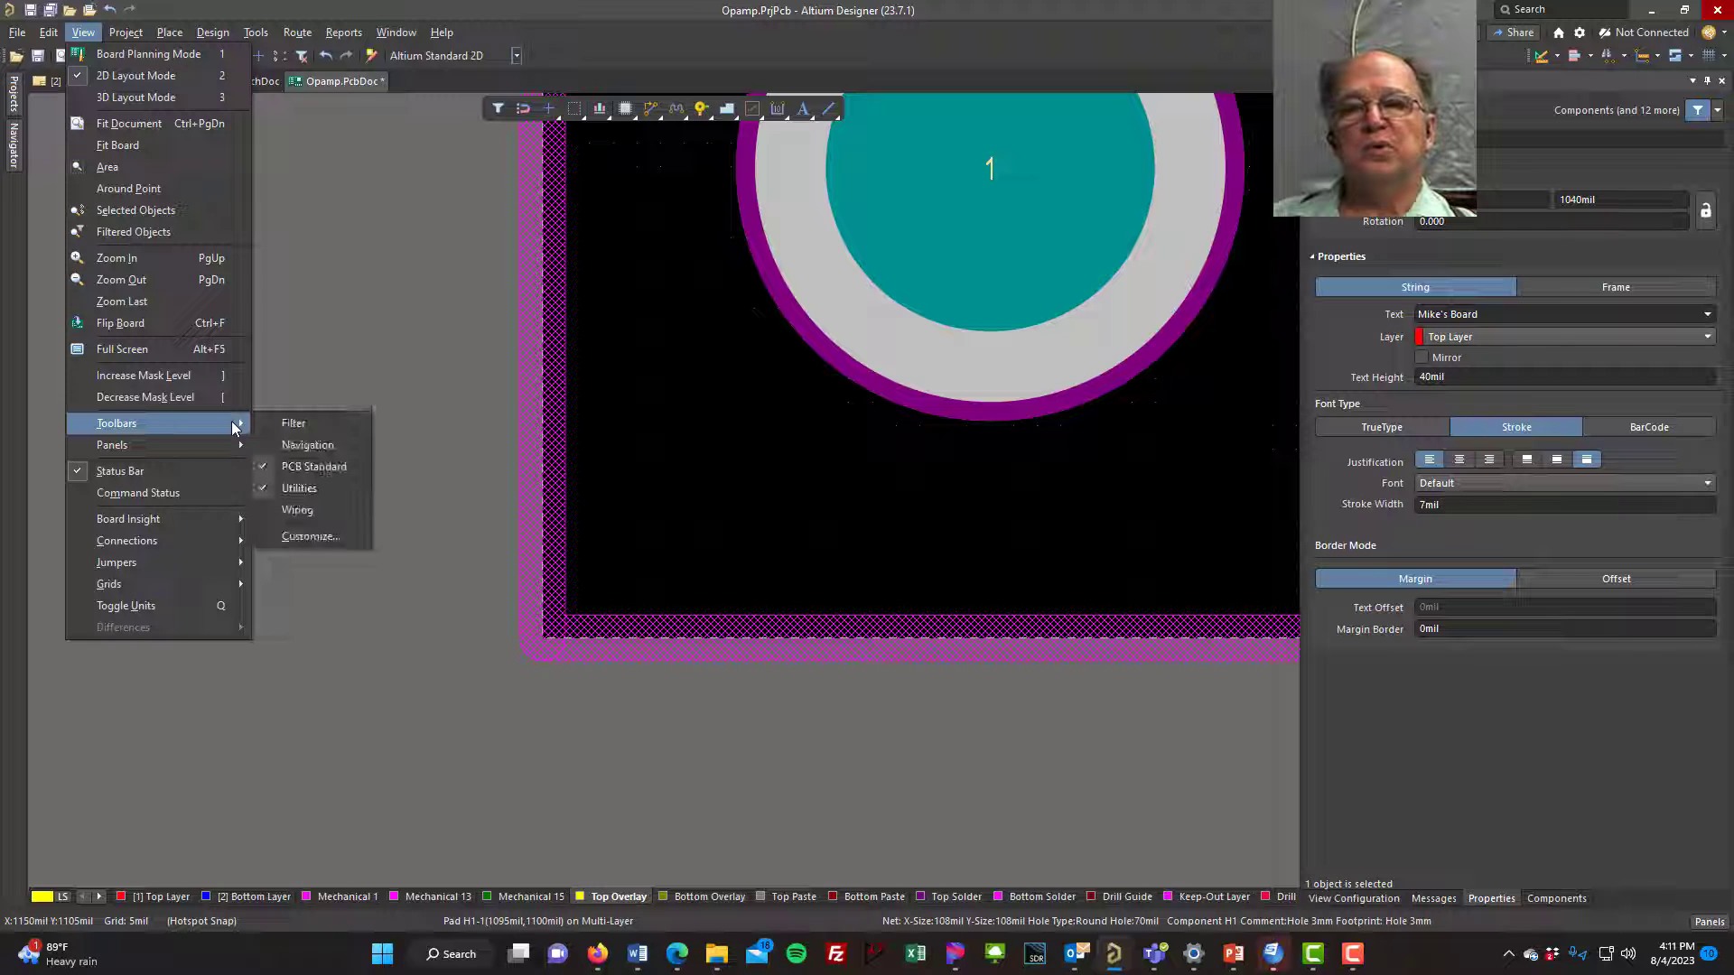
{"action": "left_click", "coordinate": [300, 510]}
- Set a new relative origin at the lower-left corner of the board outline
{"action": "left_click", "coordinate": [1556, 56]}
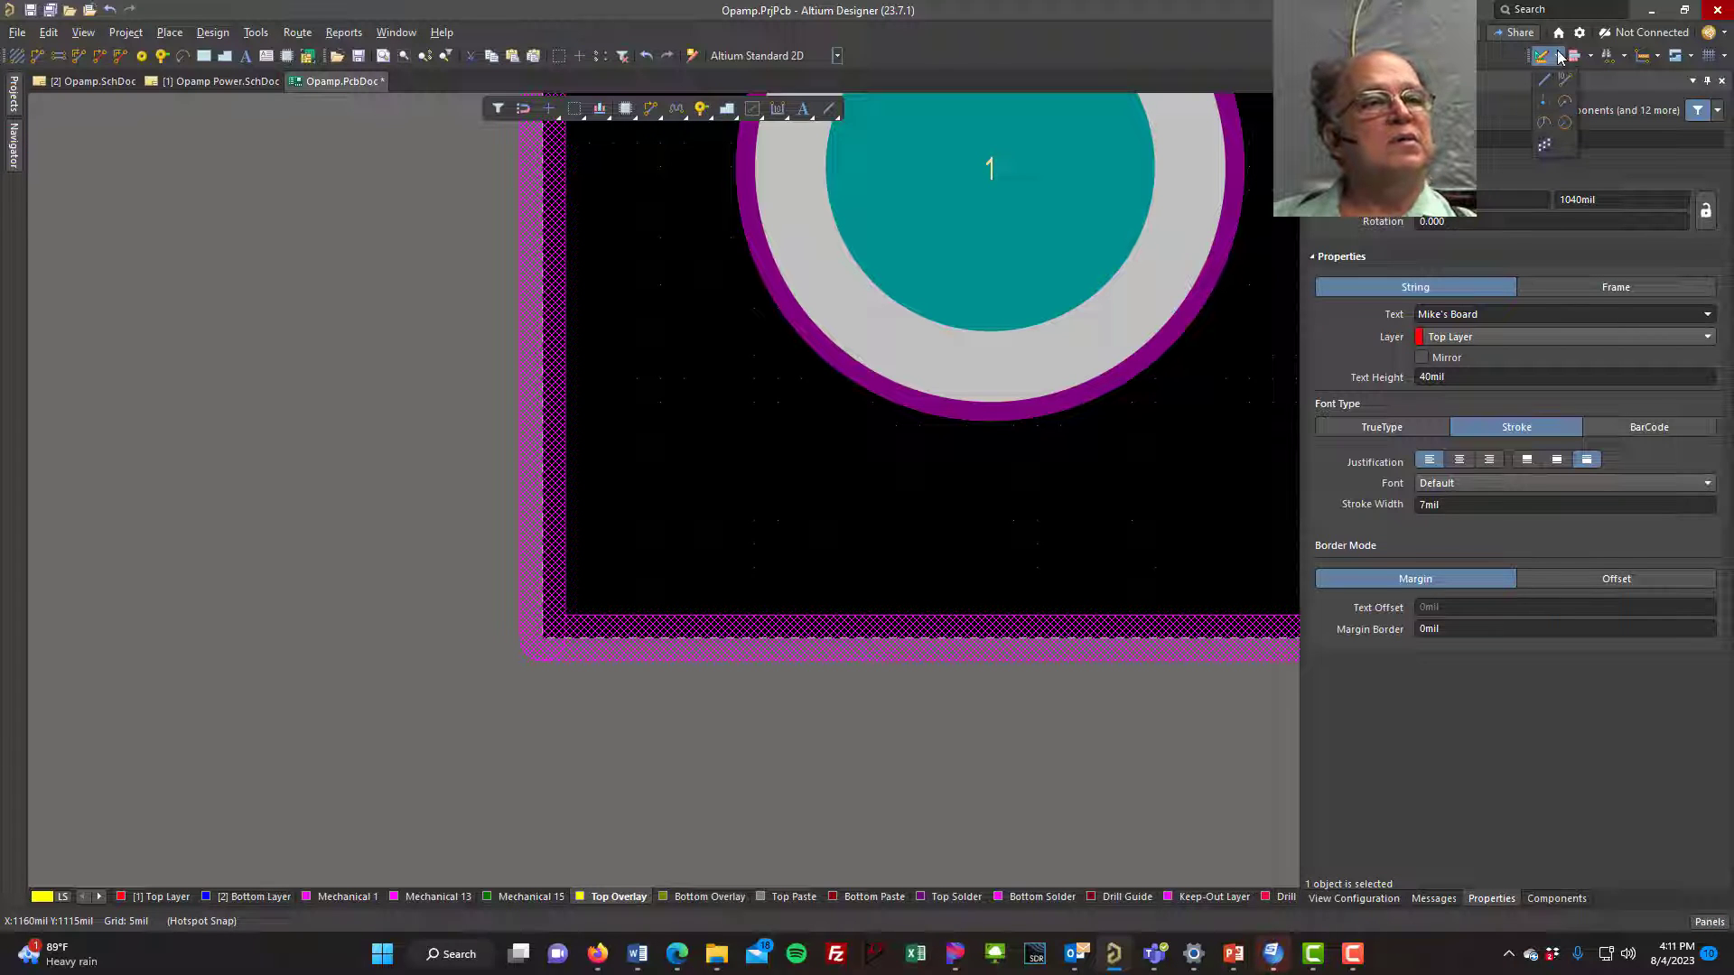
{"action": "left_click", "coordinate": [1545, 109]}
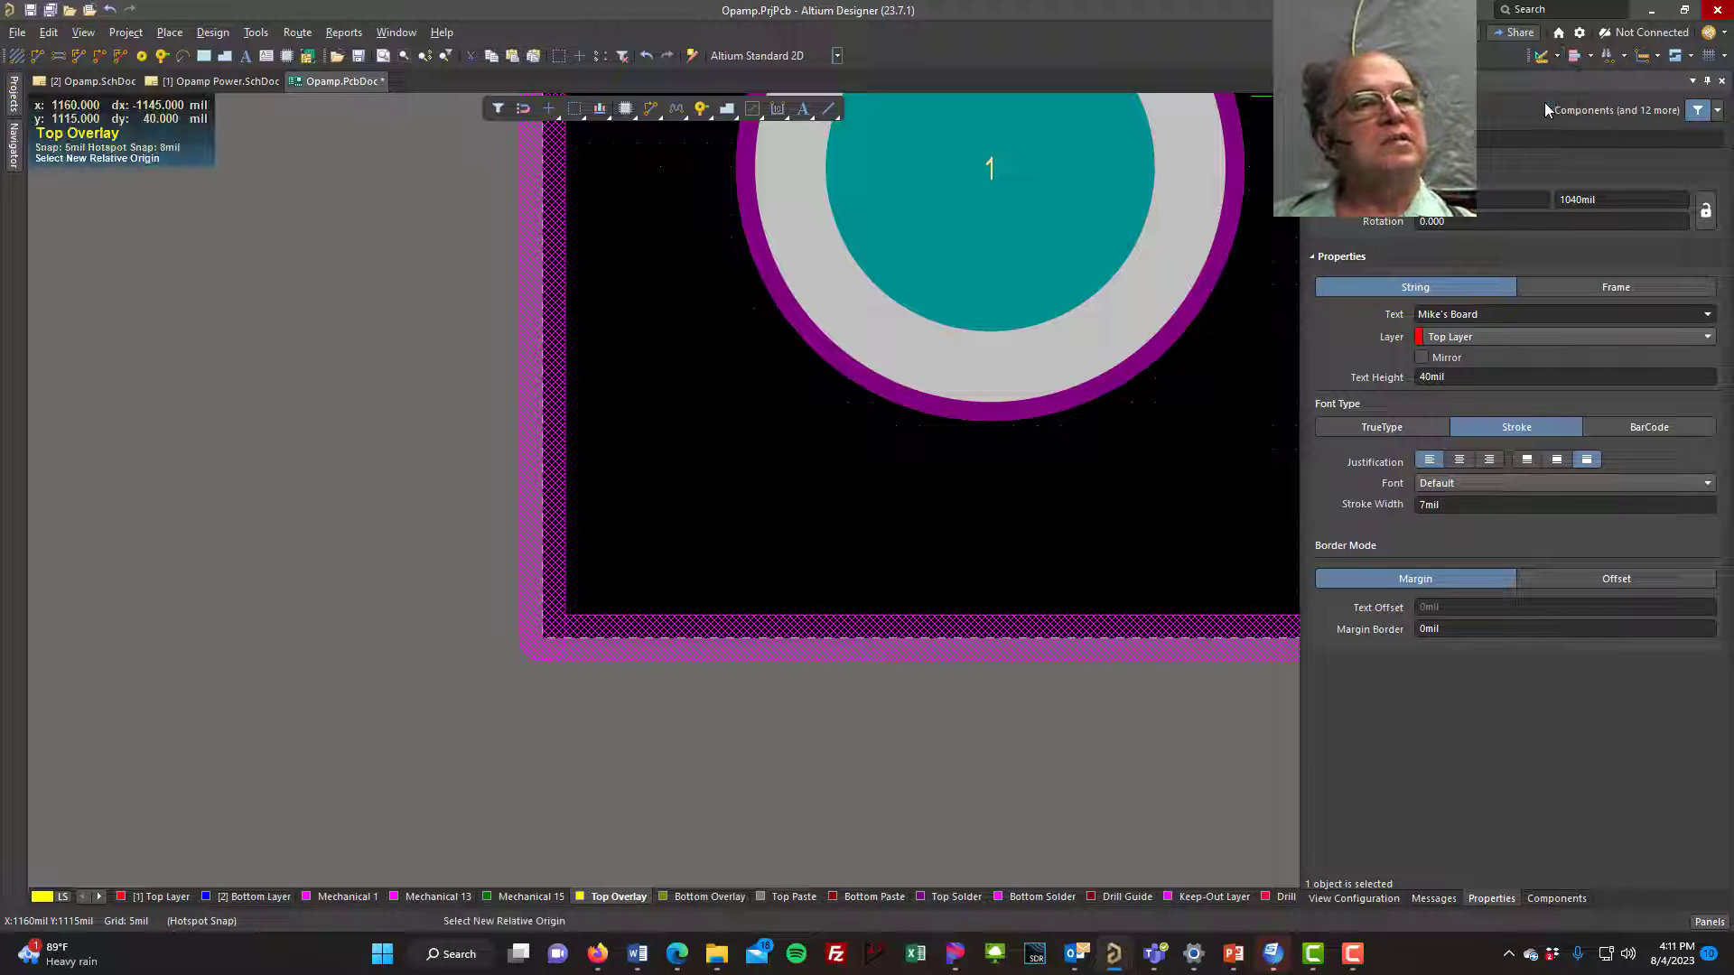
{"action": "left_click", "coordinate": [545, 639]}
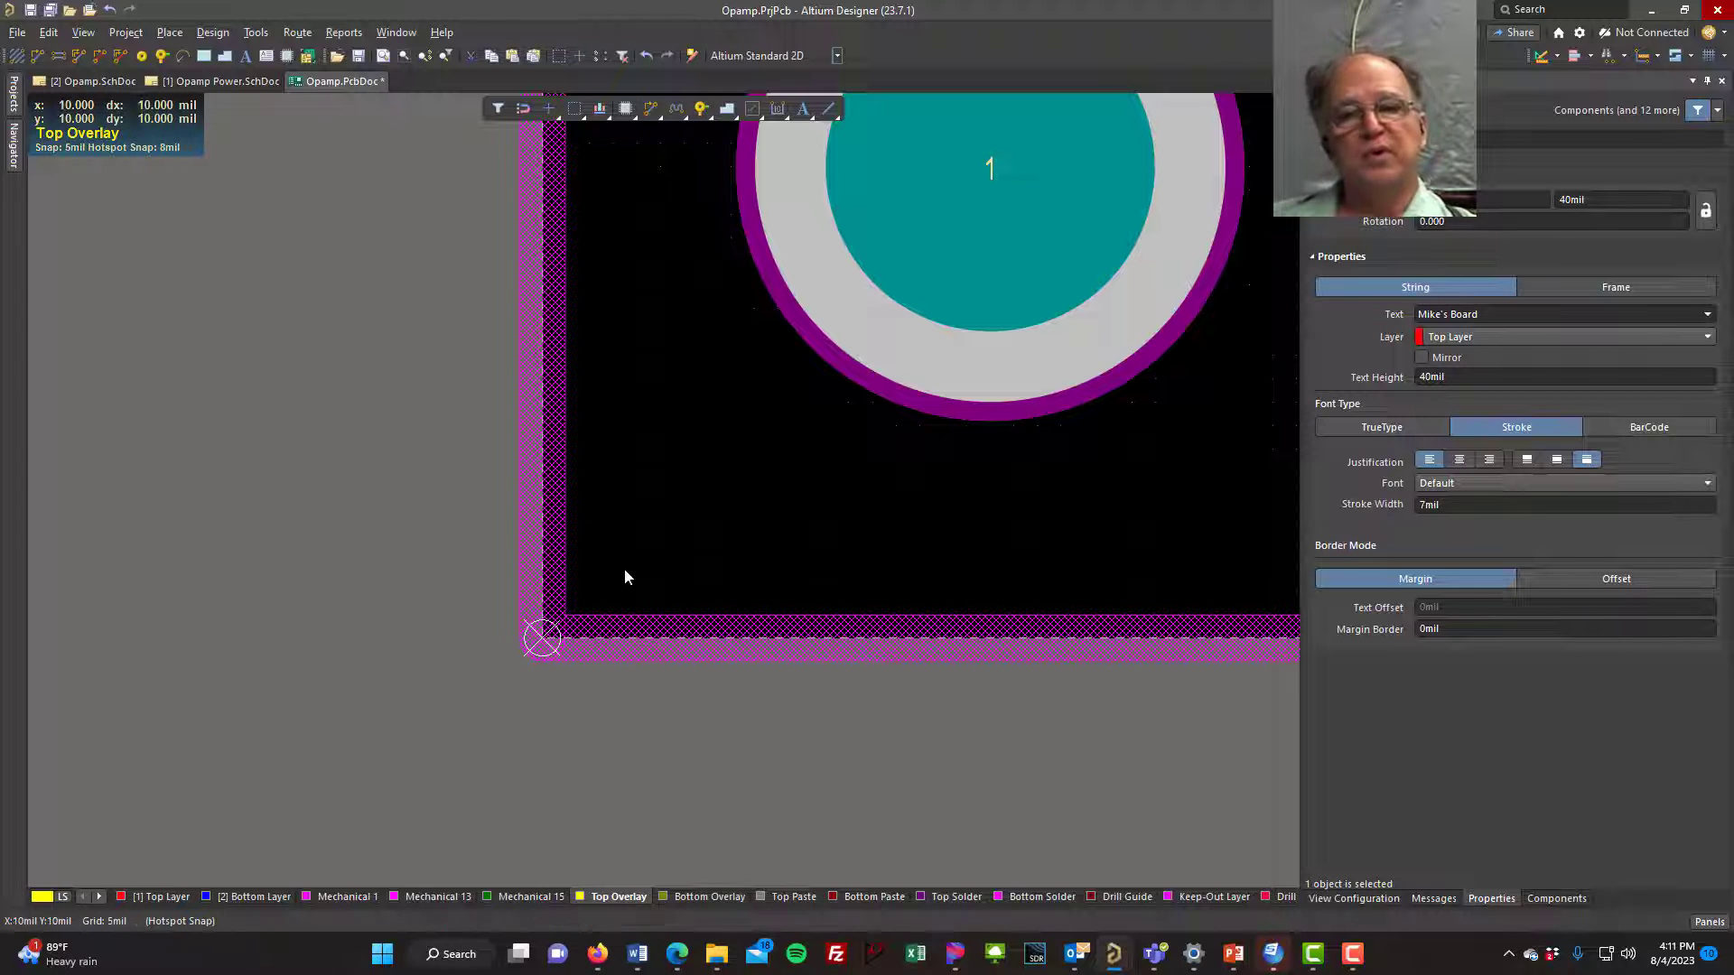
- Check the coordinates of the board's upper-right corner relative to the origin, and clear the text selection
{"action": "scroll", "coordinate": [626, 585], "scroll_direction": "down", "scroll_amount": 6, "text": "ctrl"}
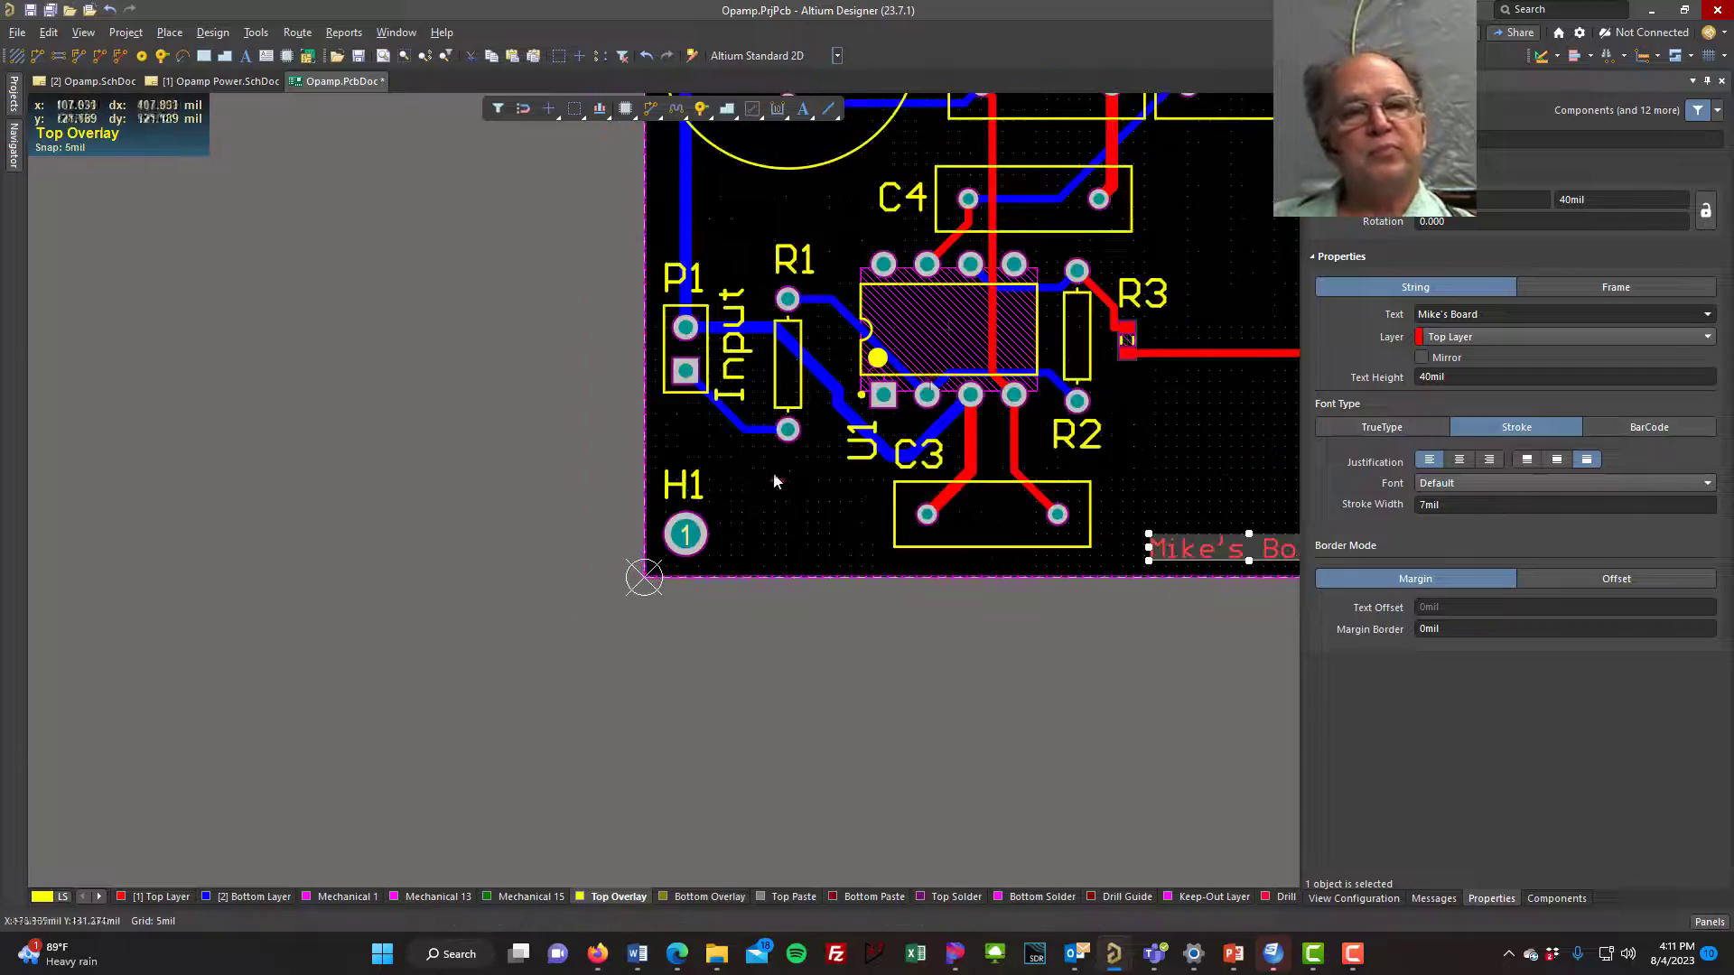
{"action": "right_click_drag", "start_coordinate": [1102, 273], "coordinate": [335, 730]}
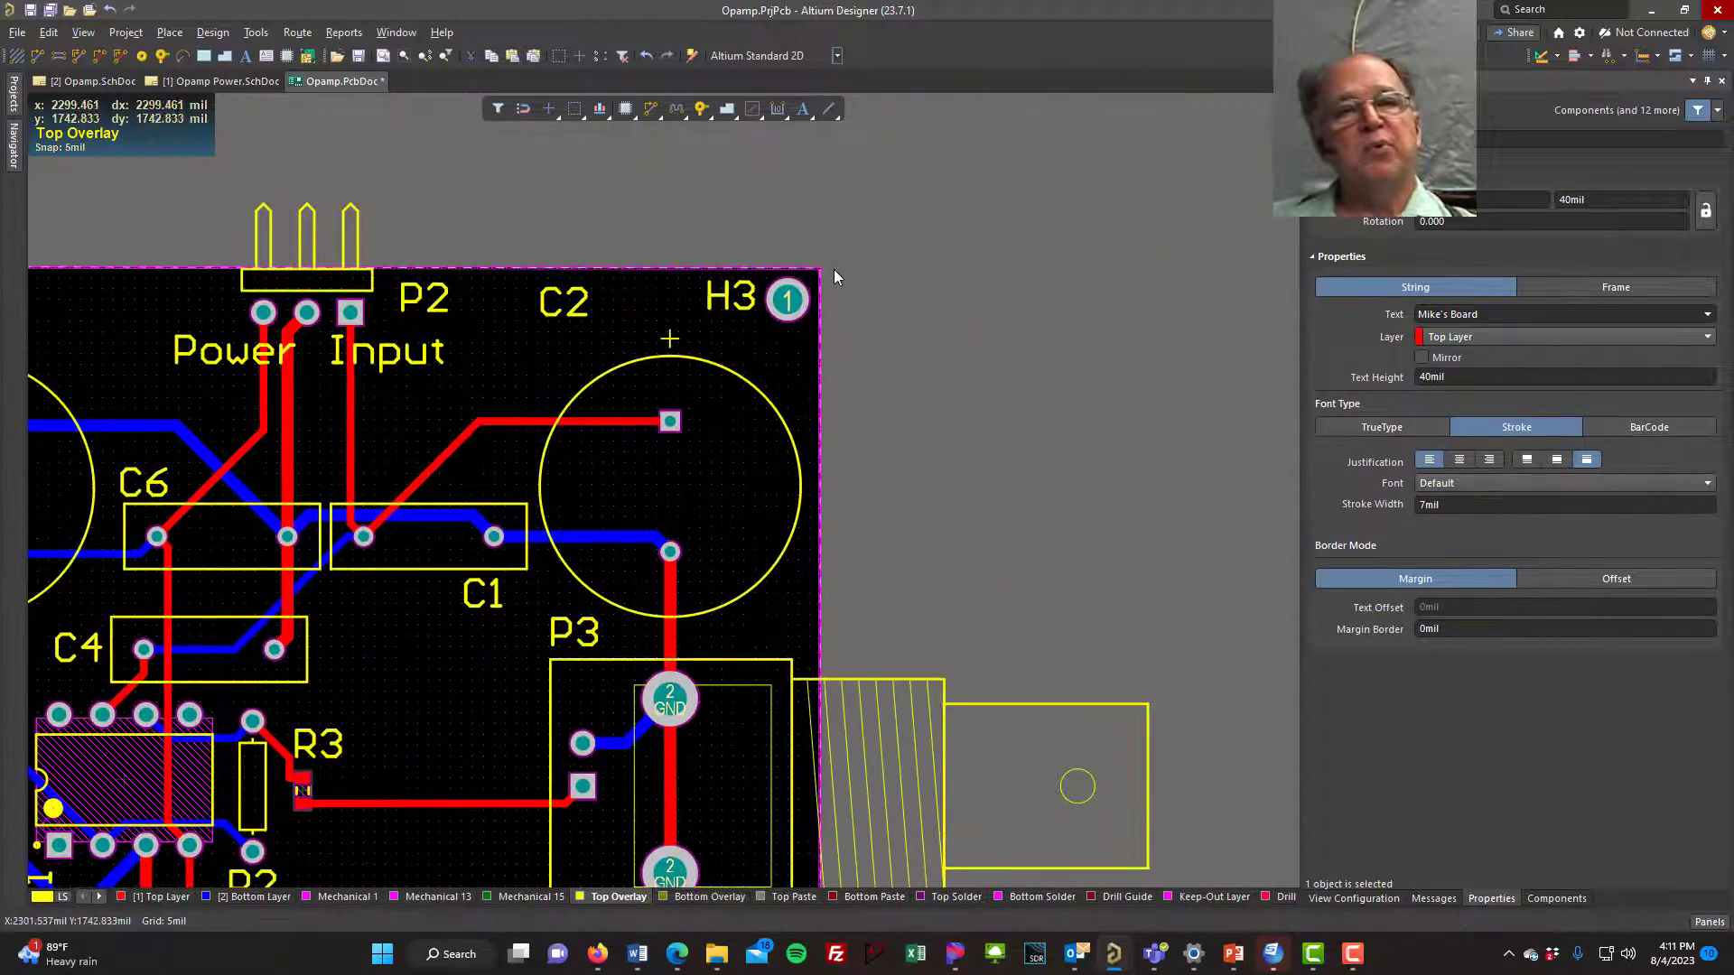
{"action": "scroll", "coordinate": [822, 264], "scroll_direction": "up", "scroll_amount": 3, "text": "ctrl"}
{"action": "scroll", "coordinate": [783, 263], "scroll_direction": "up", "scroll_amount": 4, "text": "ctrl"}
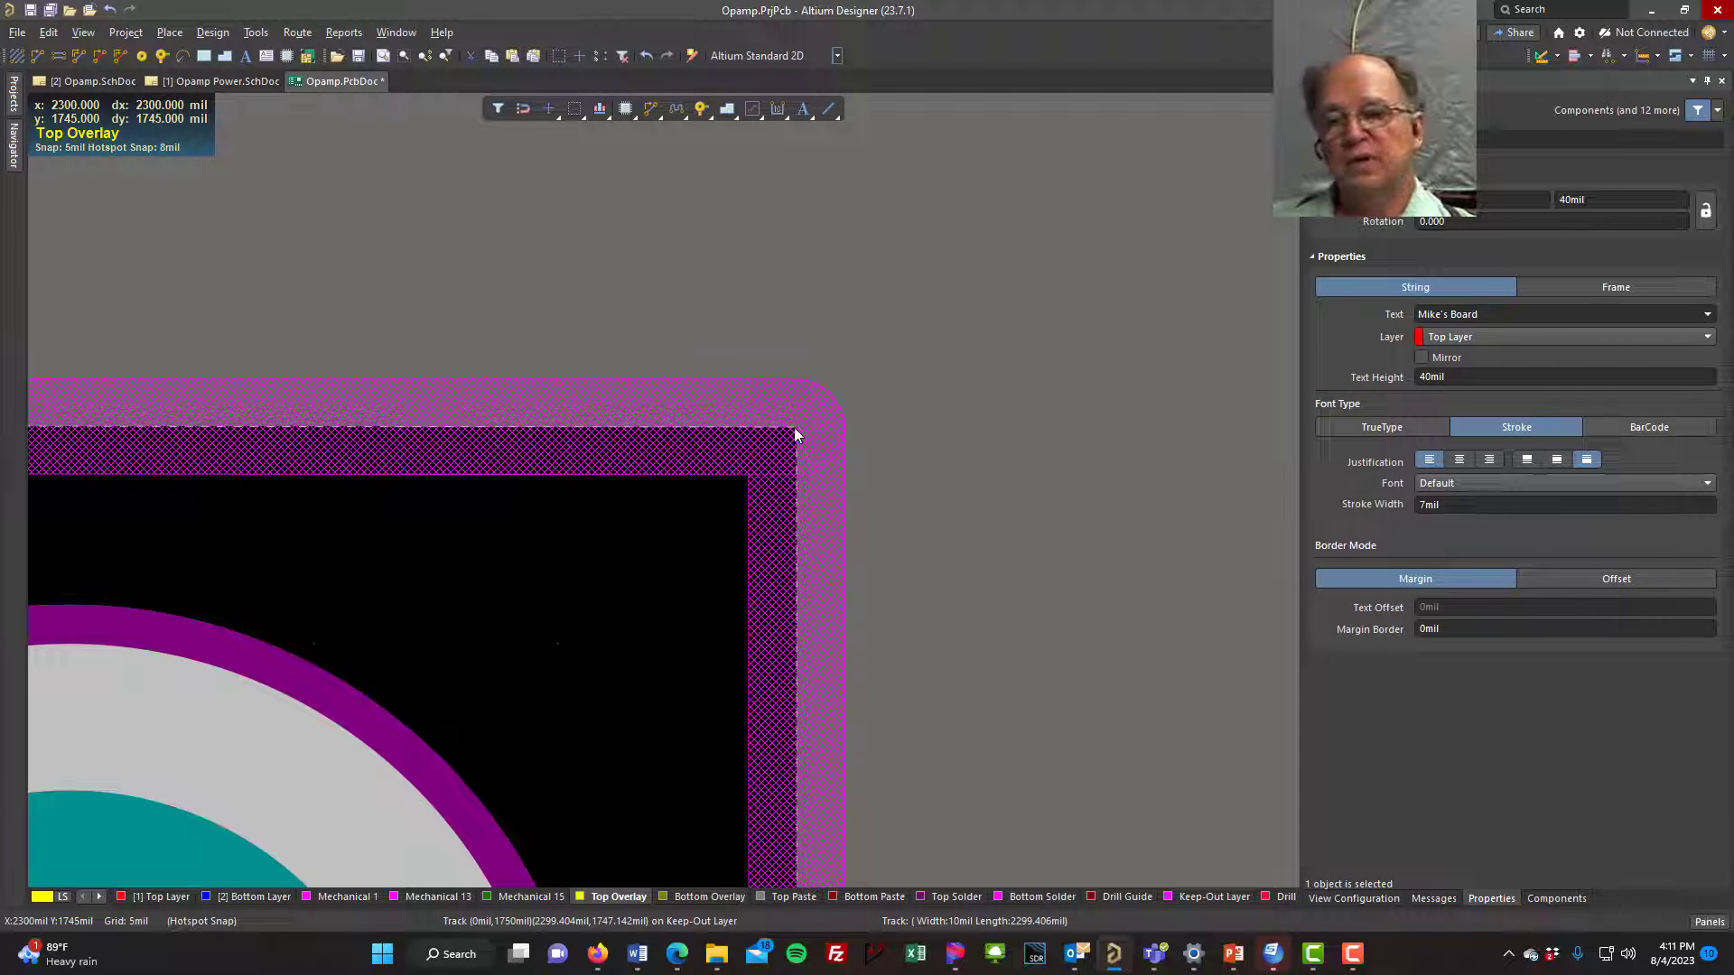
{"action": "left_click", "coordinate": [795, 435]}
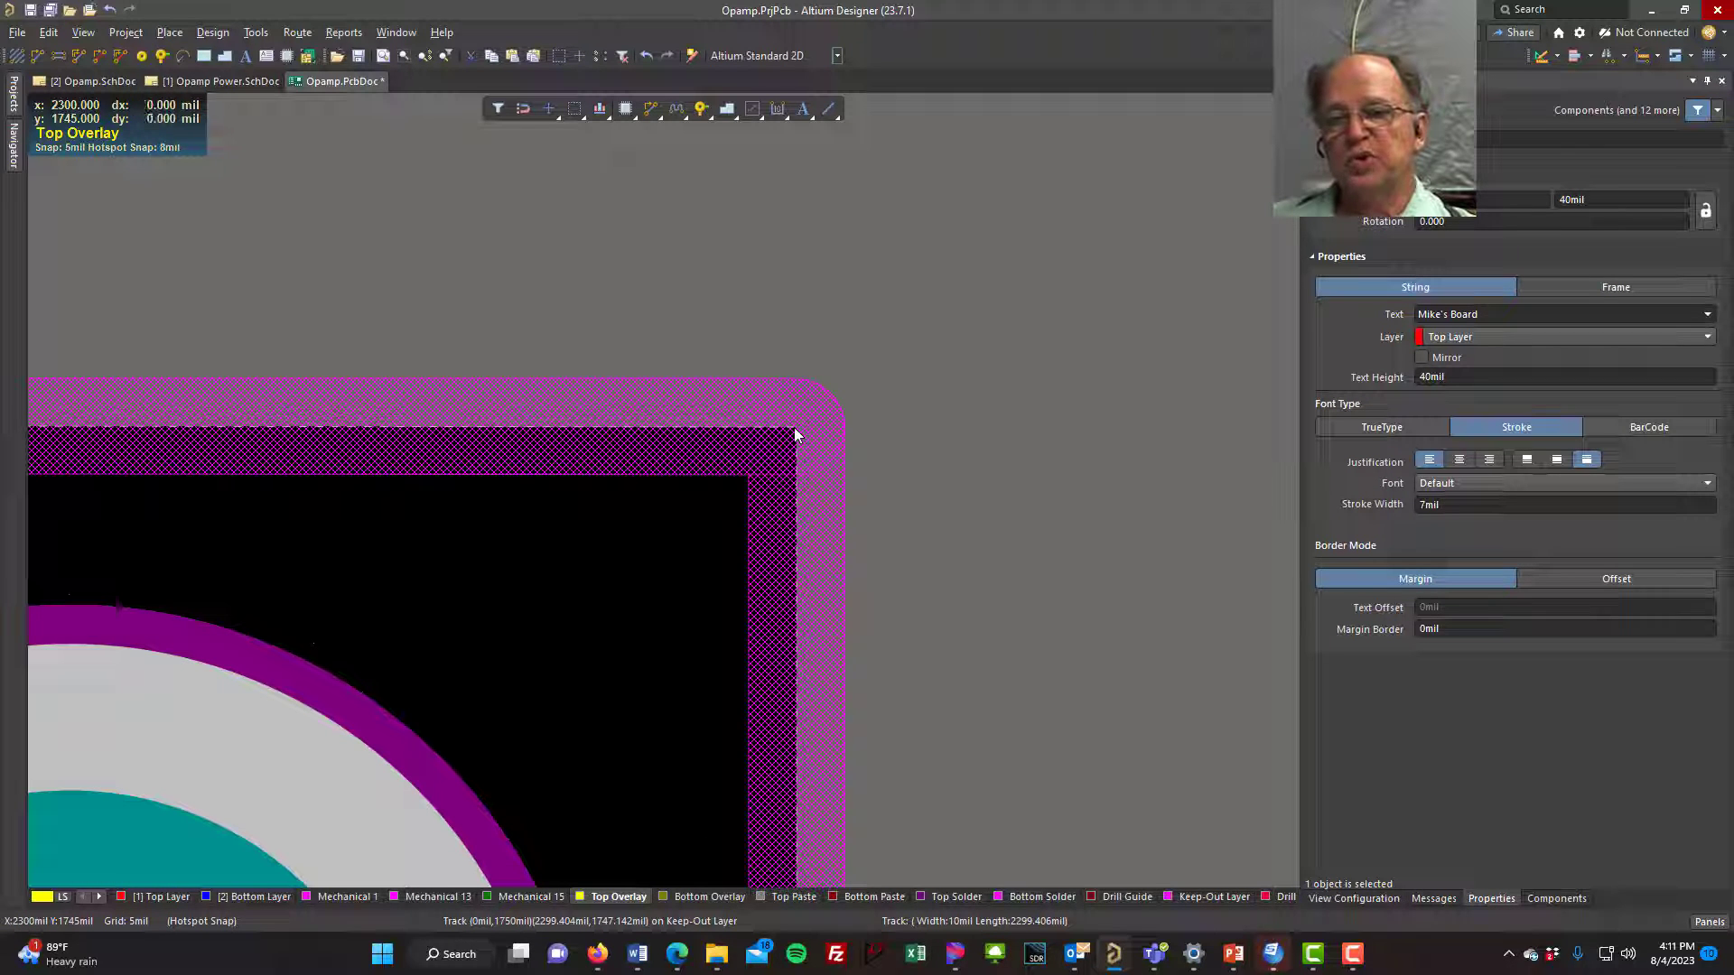
{"action": "left_click", "coordinate": [794, 435]}
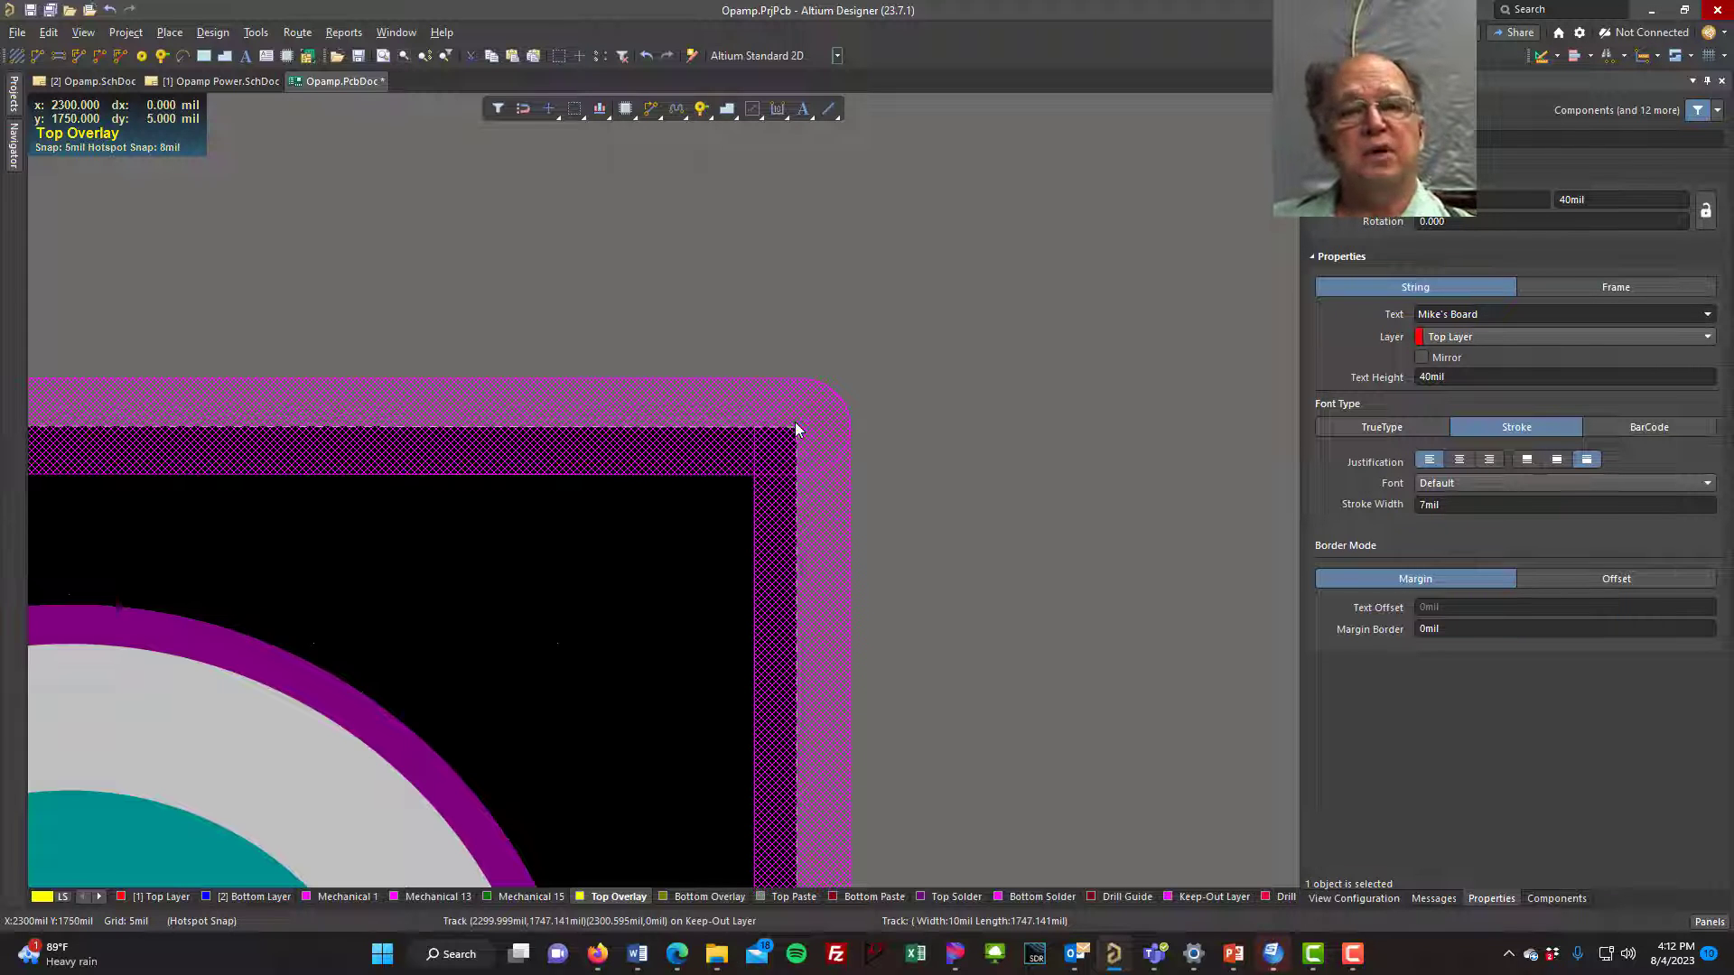
{"action": "scroll", "coordinate": [794, 430], "scroll_direction": "down", "scroll_amount": 5, "text": "ctrl"}
{"action": "scroll", "coordinate": [814, 449], "scroll_direction": "down", "scroll_amount": 2, "text": "ctrl"}
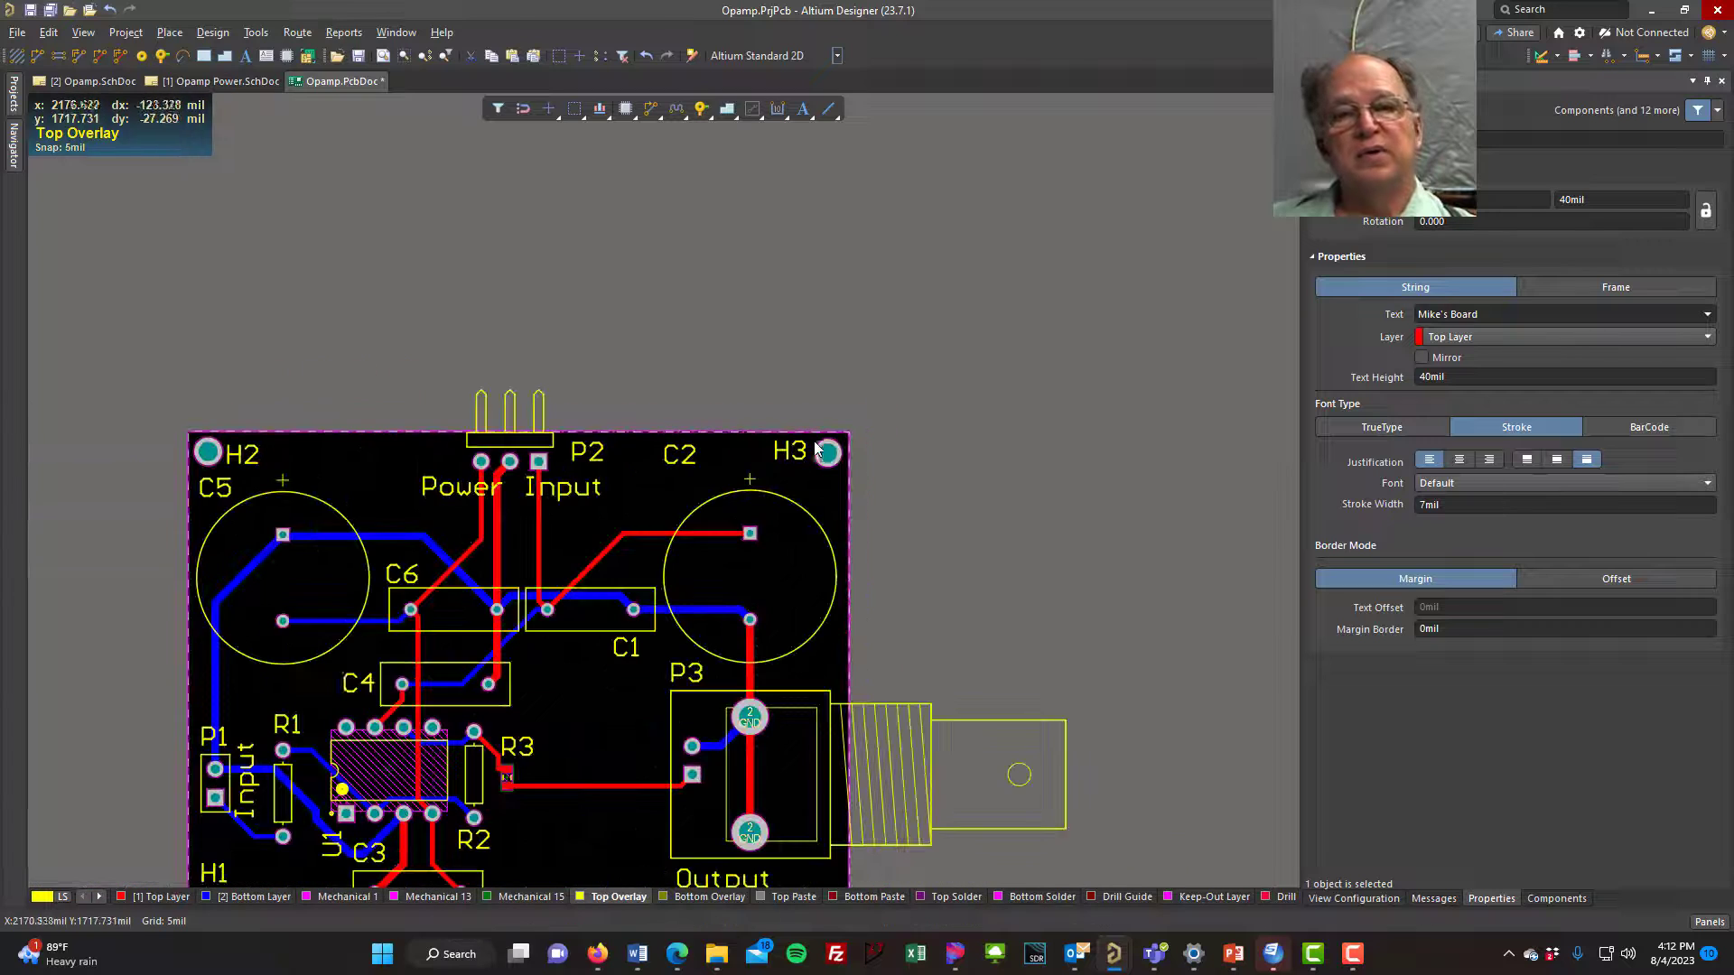
{"action": "right_click_drag", "start_coordinate": [343, 347], "coordinate": [582, 165]}
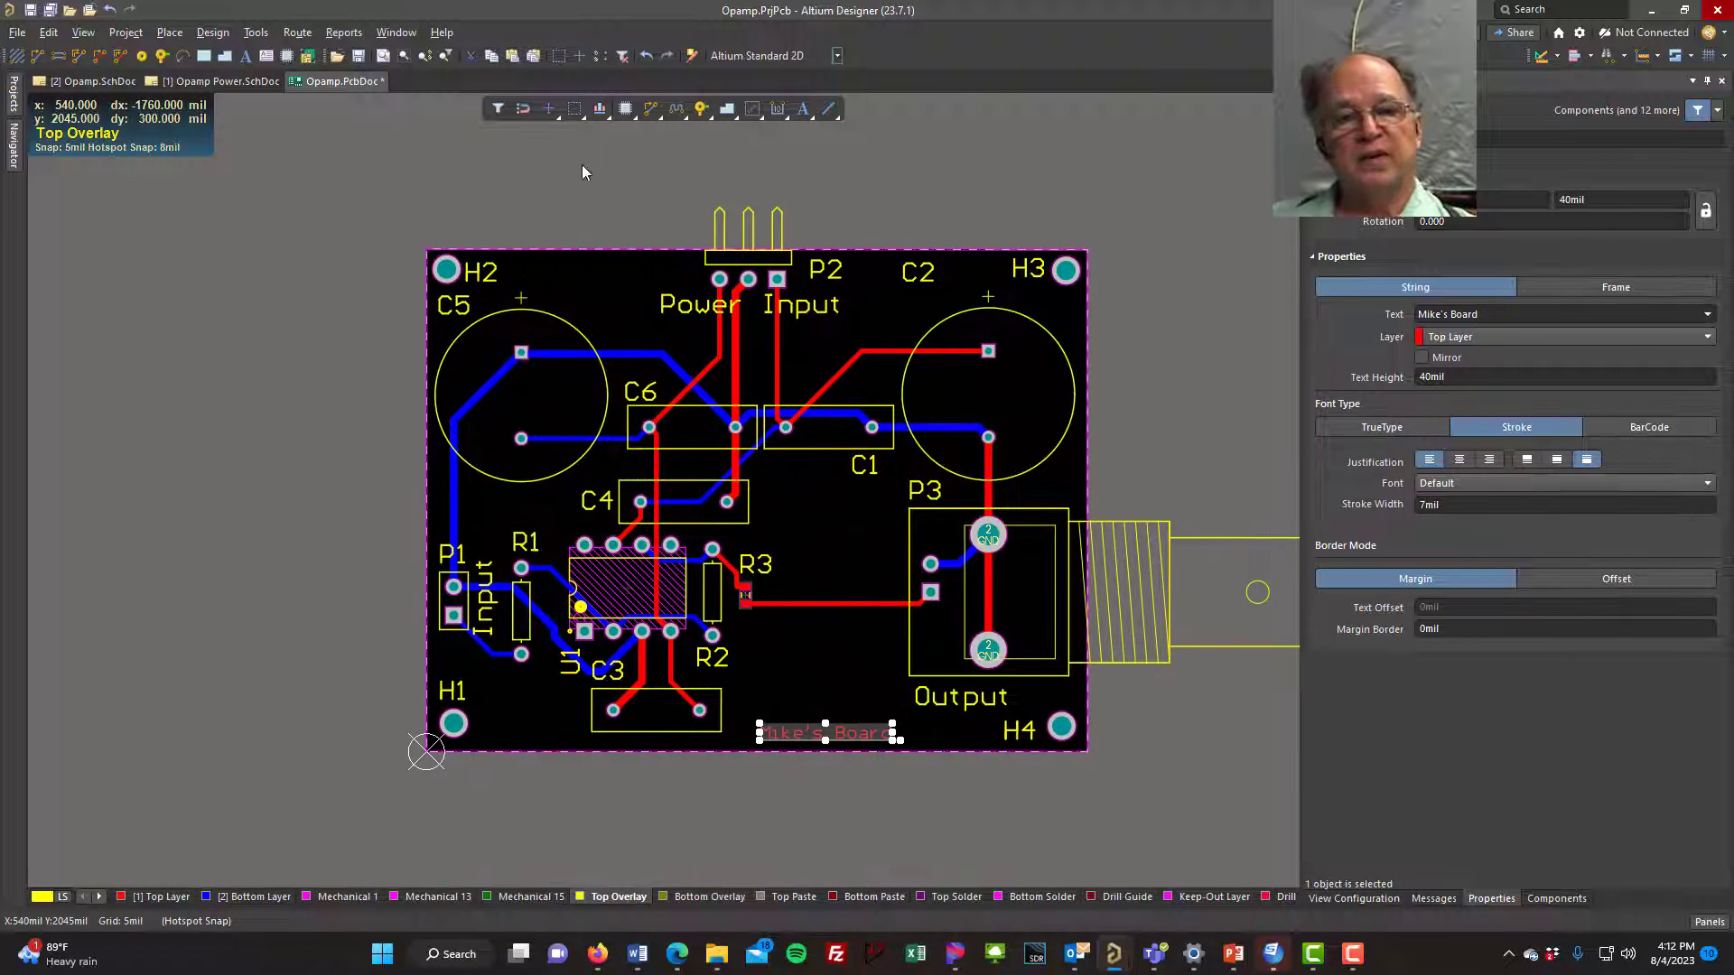
{"action": "left_click", "coordinate": [481, 811]}
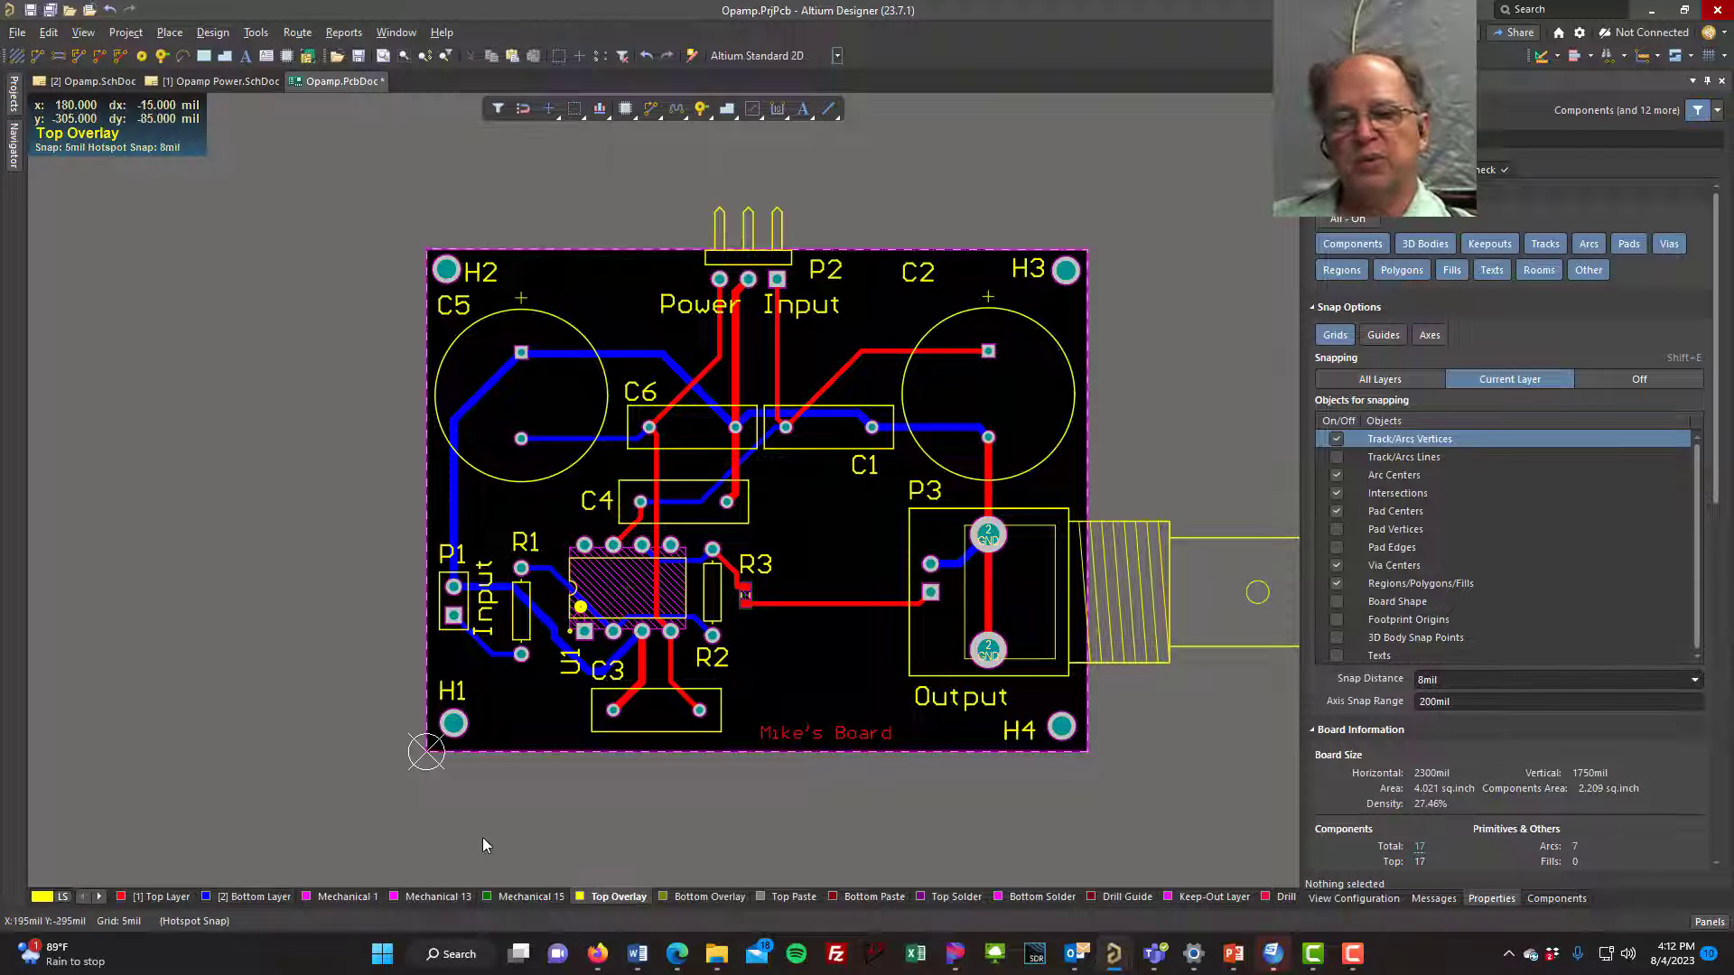
- Start a polygon pour on the Bottom Layer, assigned to the GND net with the Horizontal hatch mode
{"action": "left_click", "coordinate": [263, 898]}
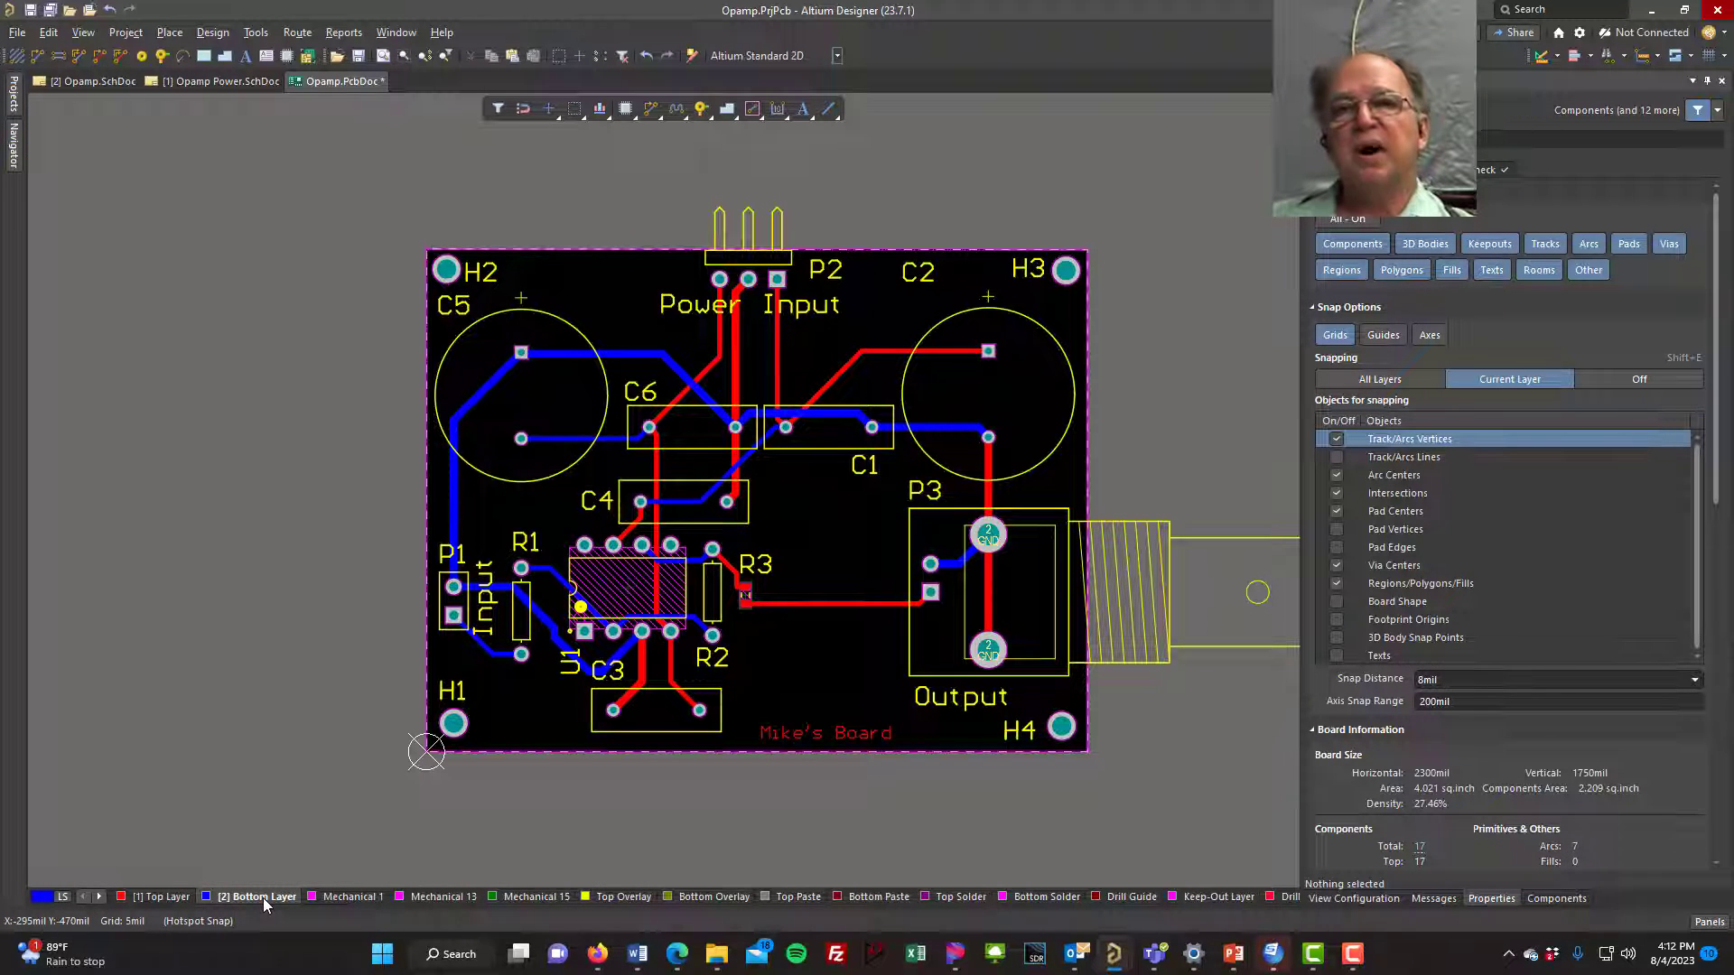
{"action": "left_click", "coordinate": [166, 33]}
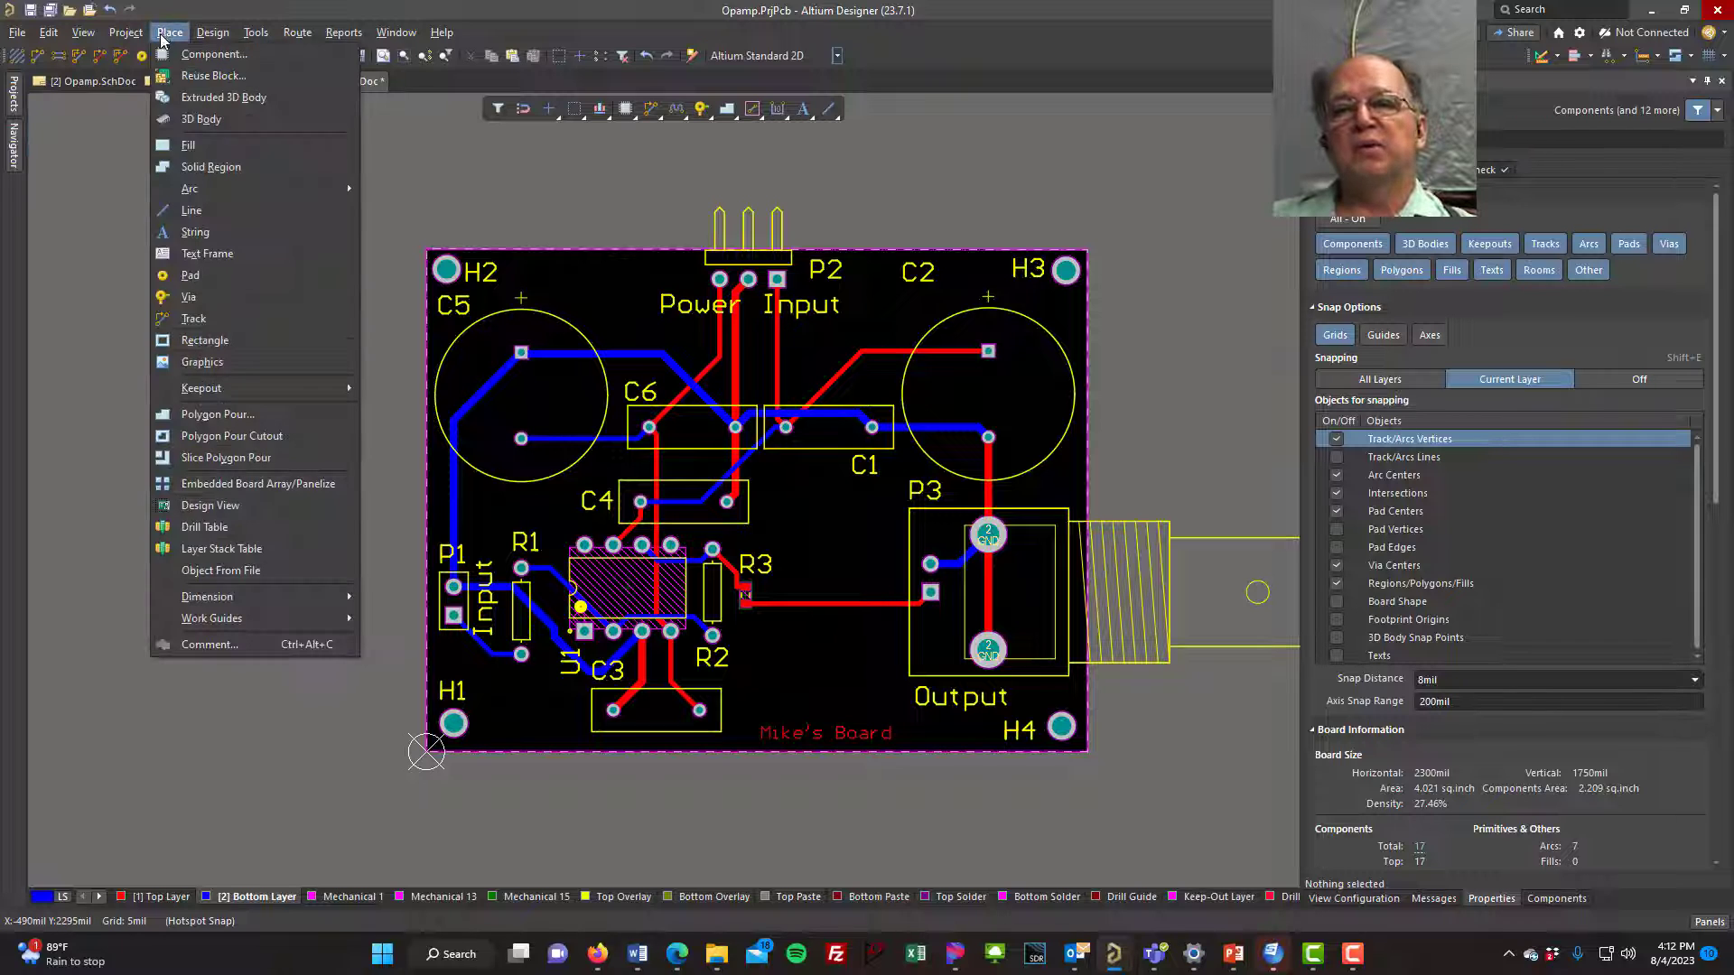
{"action": "left_click", "coordinate": [236, 420]}
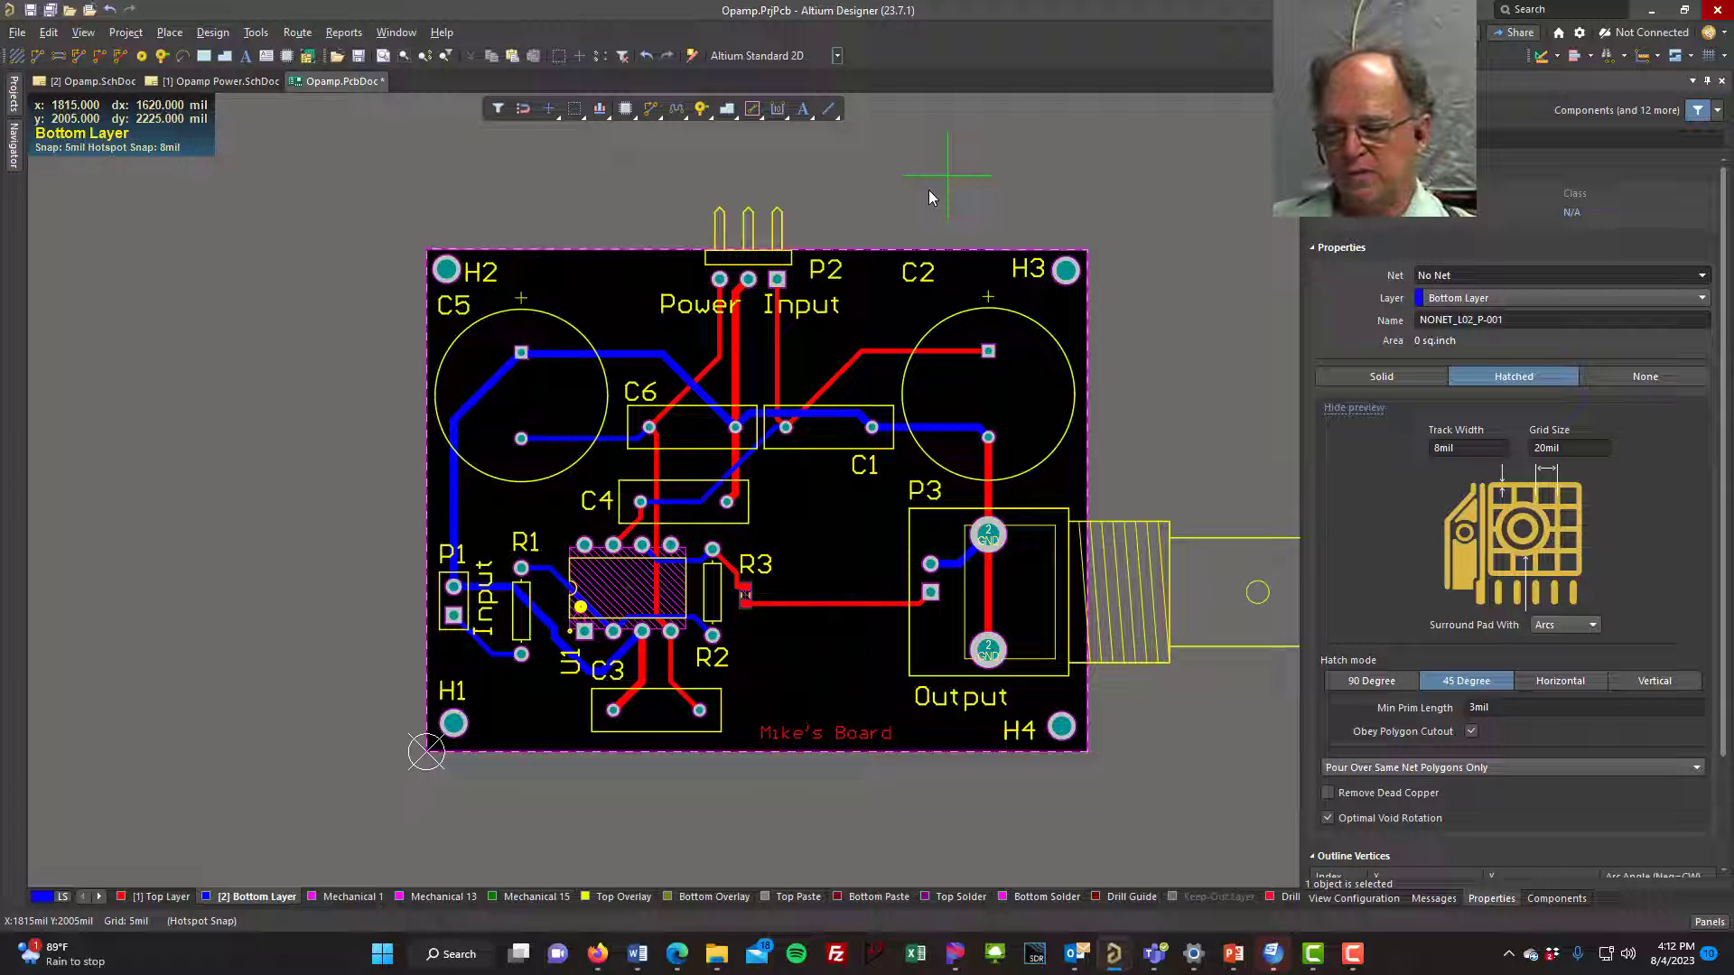
{"action": "key", "text": "Tab"}
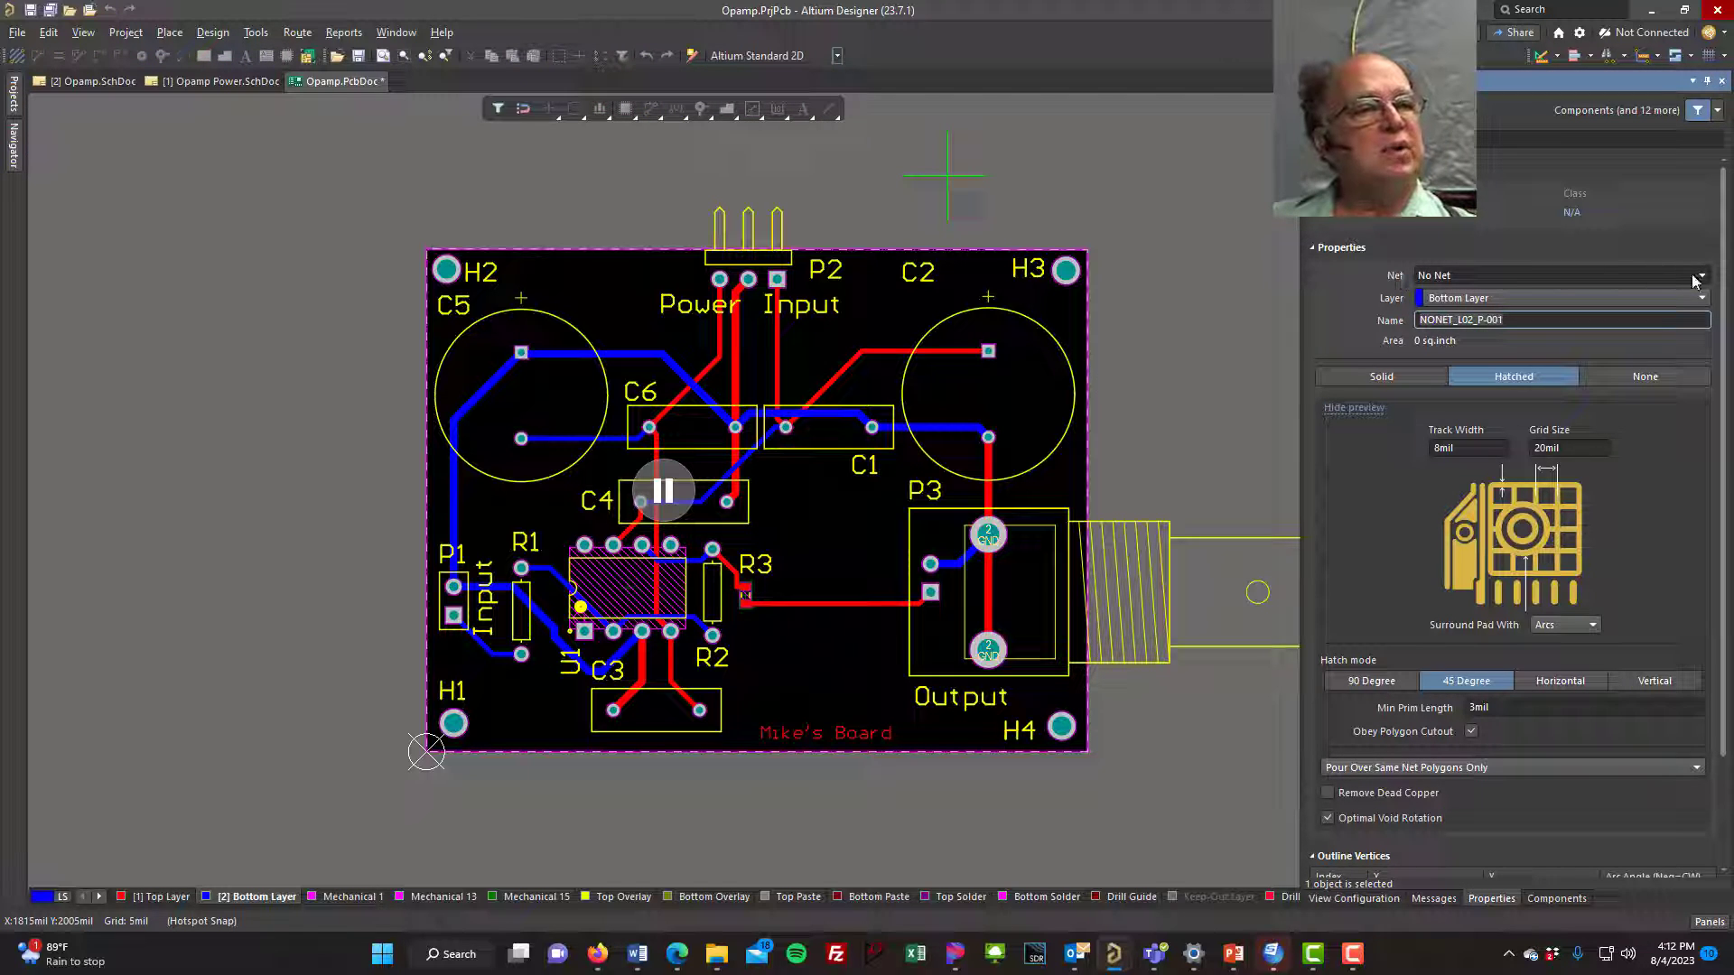
{"action": "left_click", "coordinate": [1704, 278]}
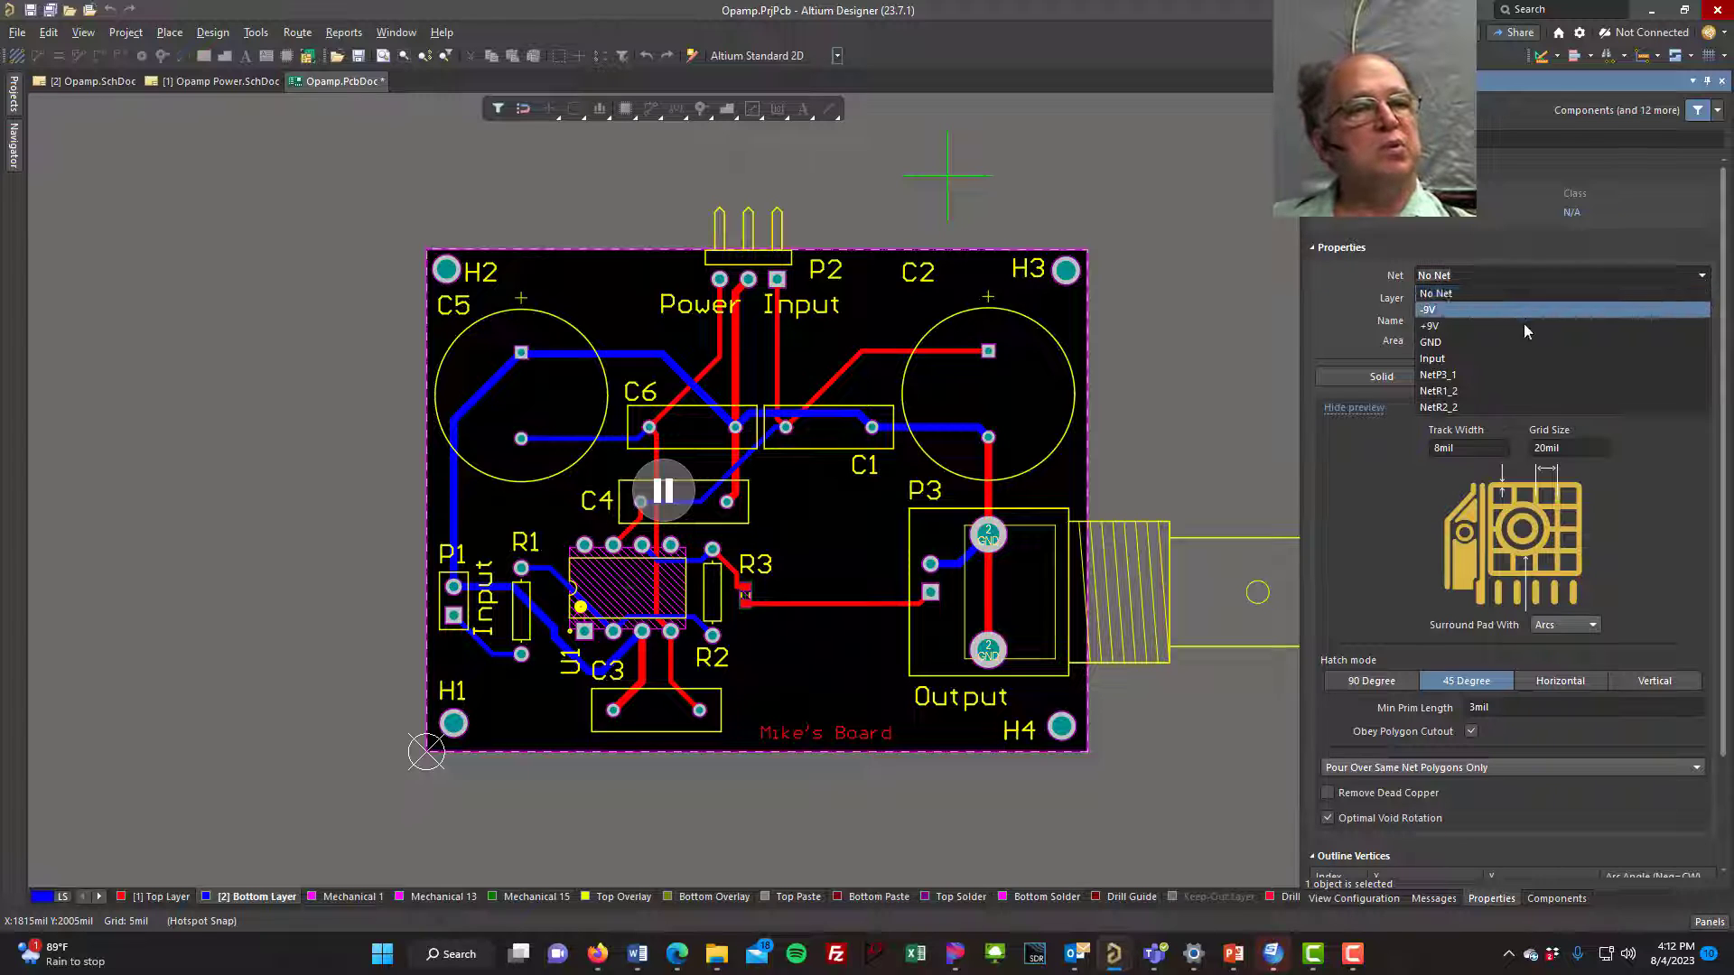
{"action": "left_click", "coordinate": [1466, 343]}
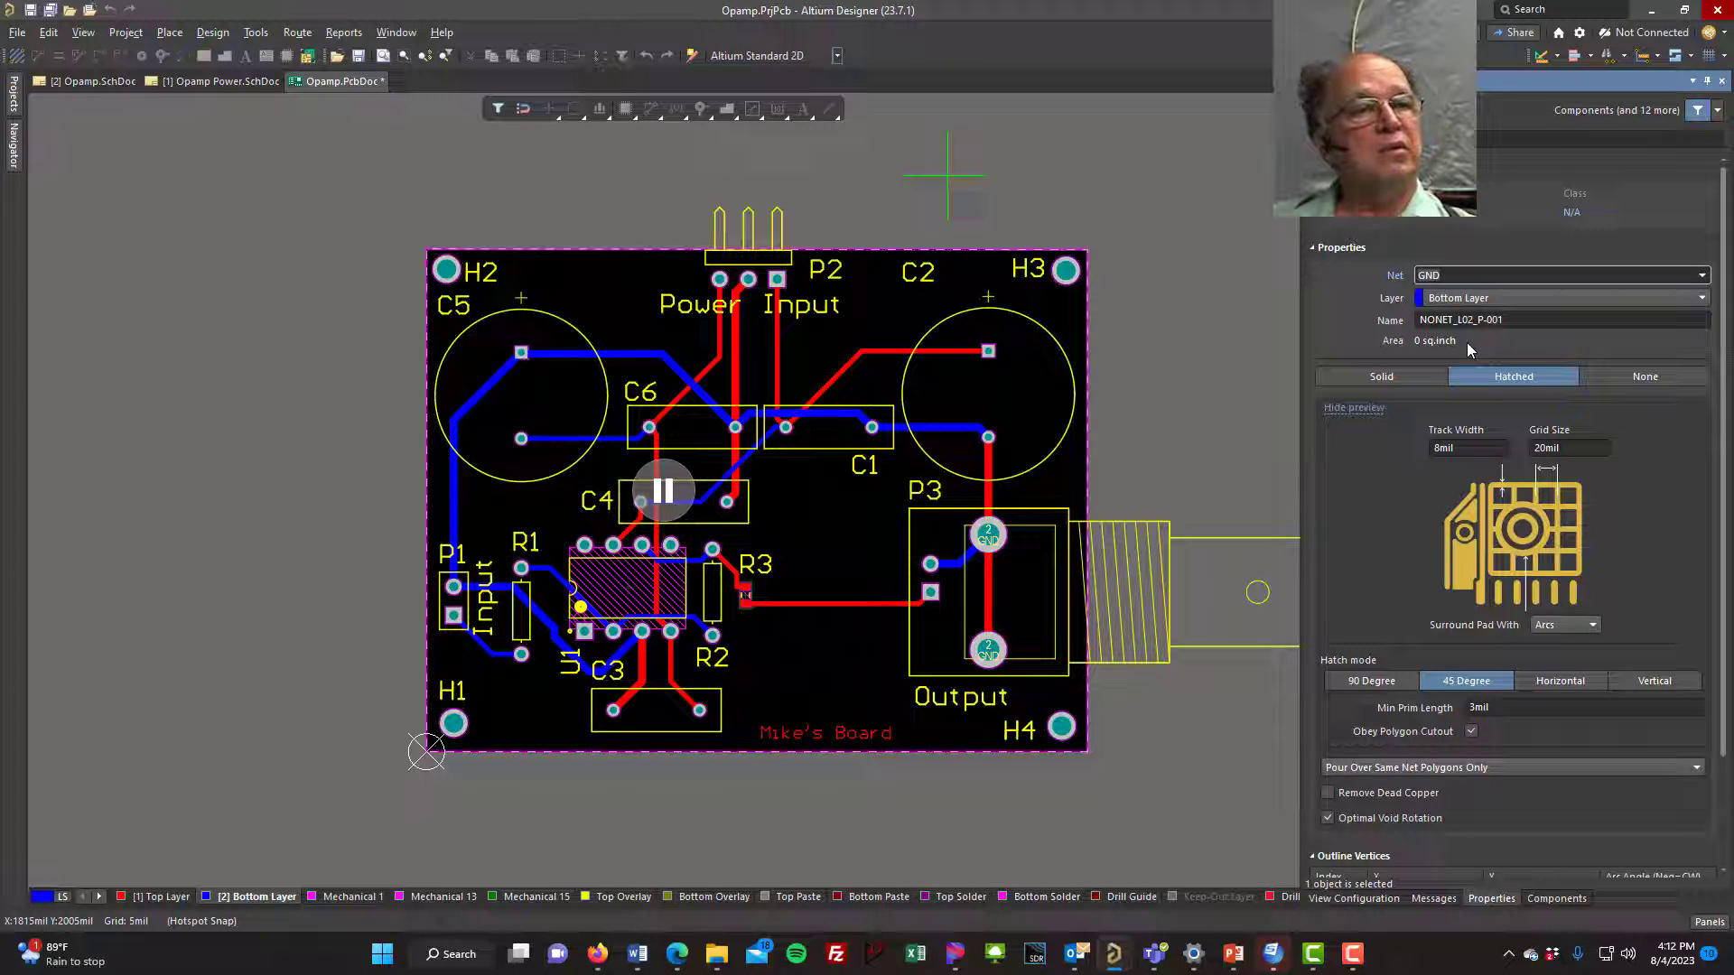
{"action": "left_click", "coordinate": [1549, 683]}
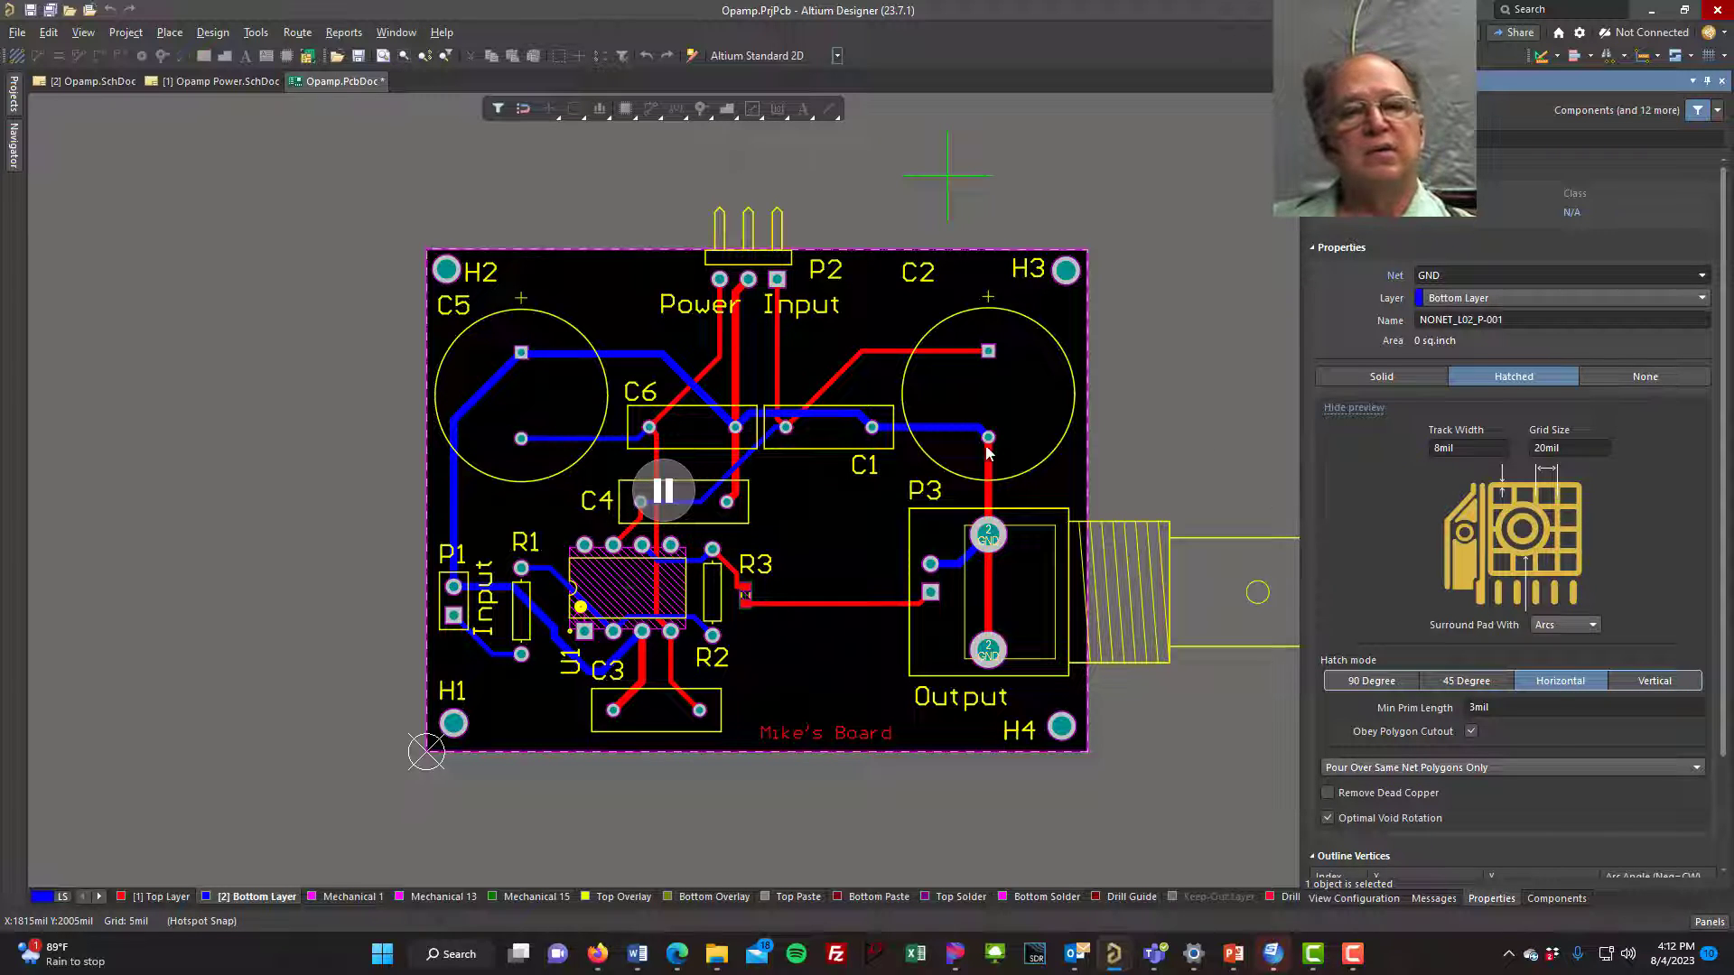
{"action": "left_click", "coordinate": [662, 492]}
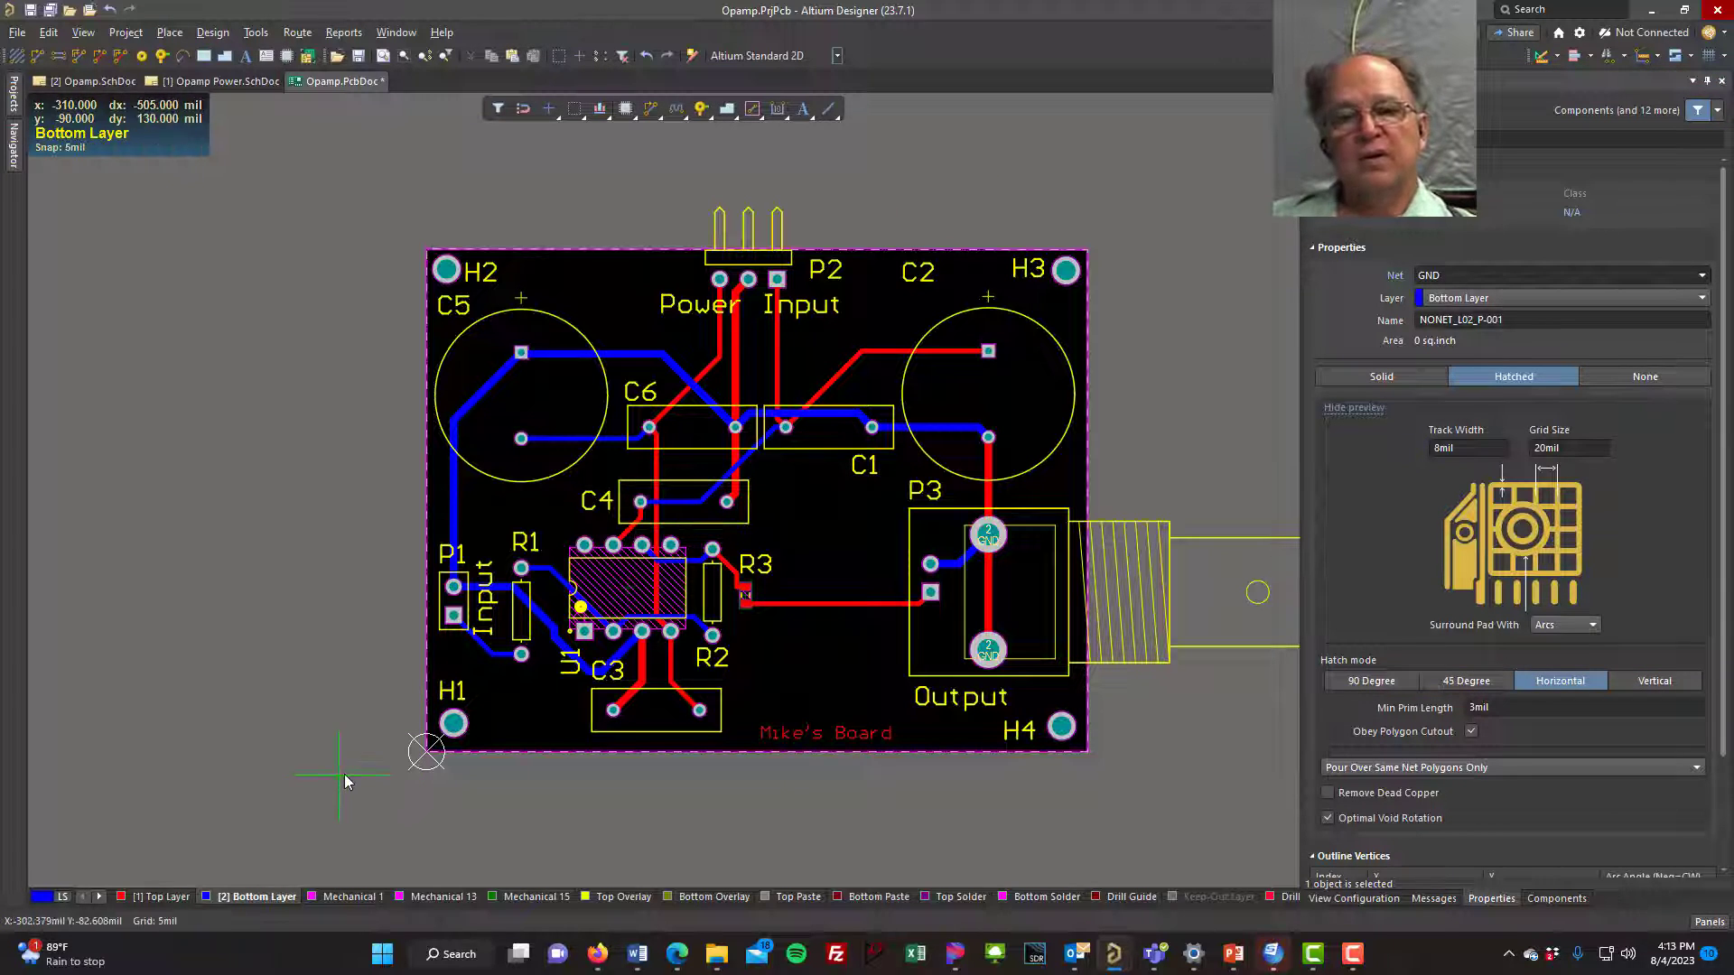
- Trace the pour outline from the board's lower-left corner through the upper-left corner to the upper-right corner
{"action": "scroll", "coordinate": [426, 773], "scroll_direction": "up", "scroll_amount": 5, "text": "ctrl"}
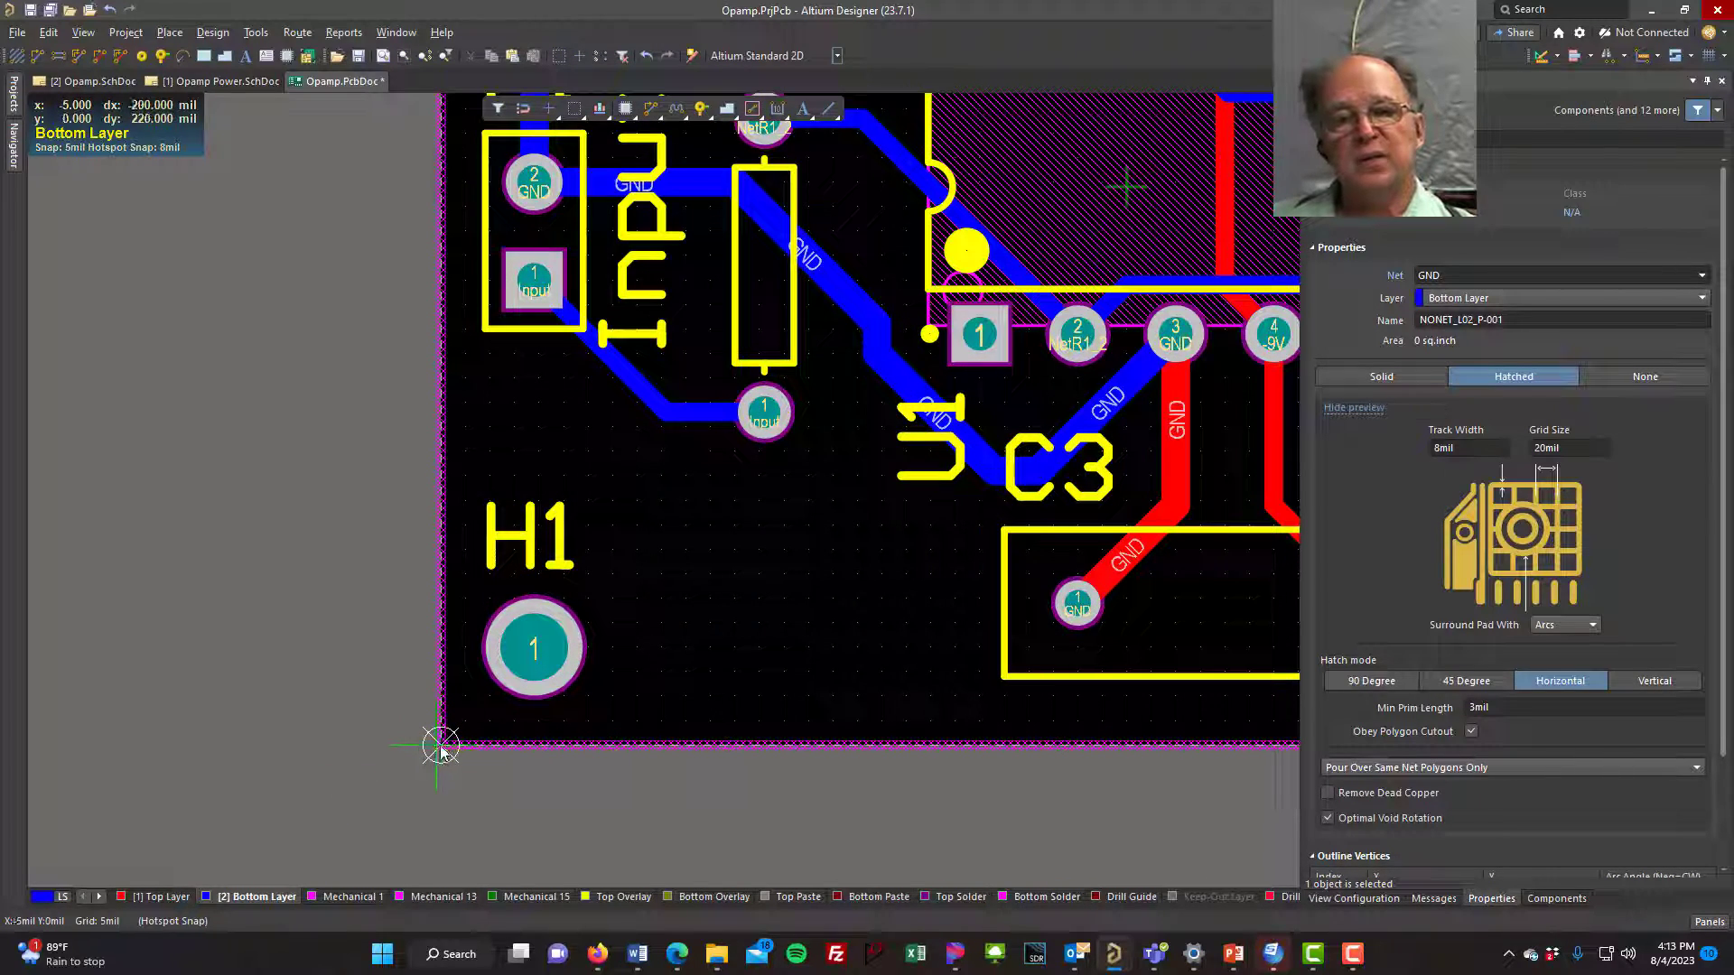
{"action": "left_click", "coordinate": [441, 746]}
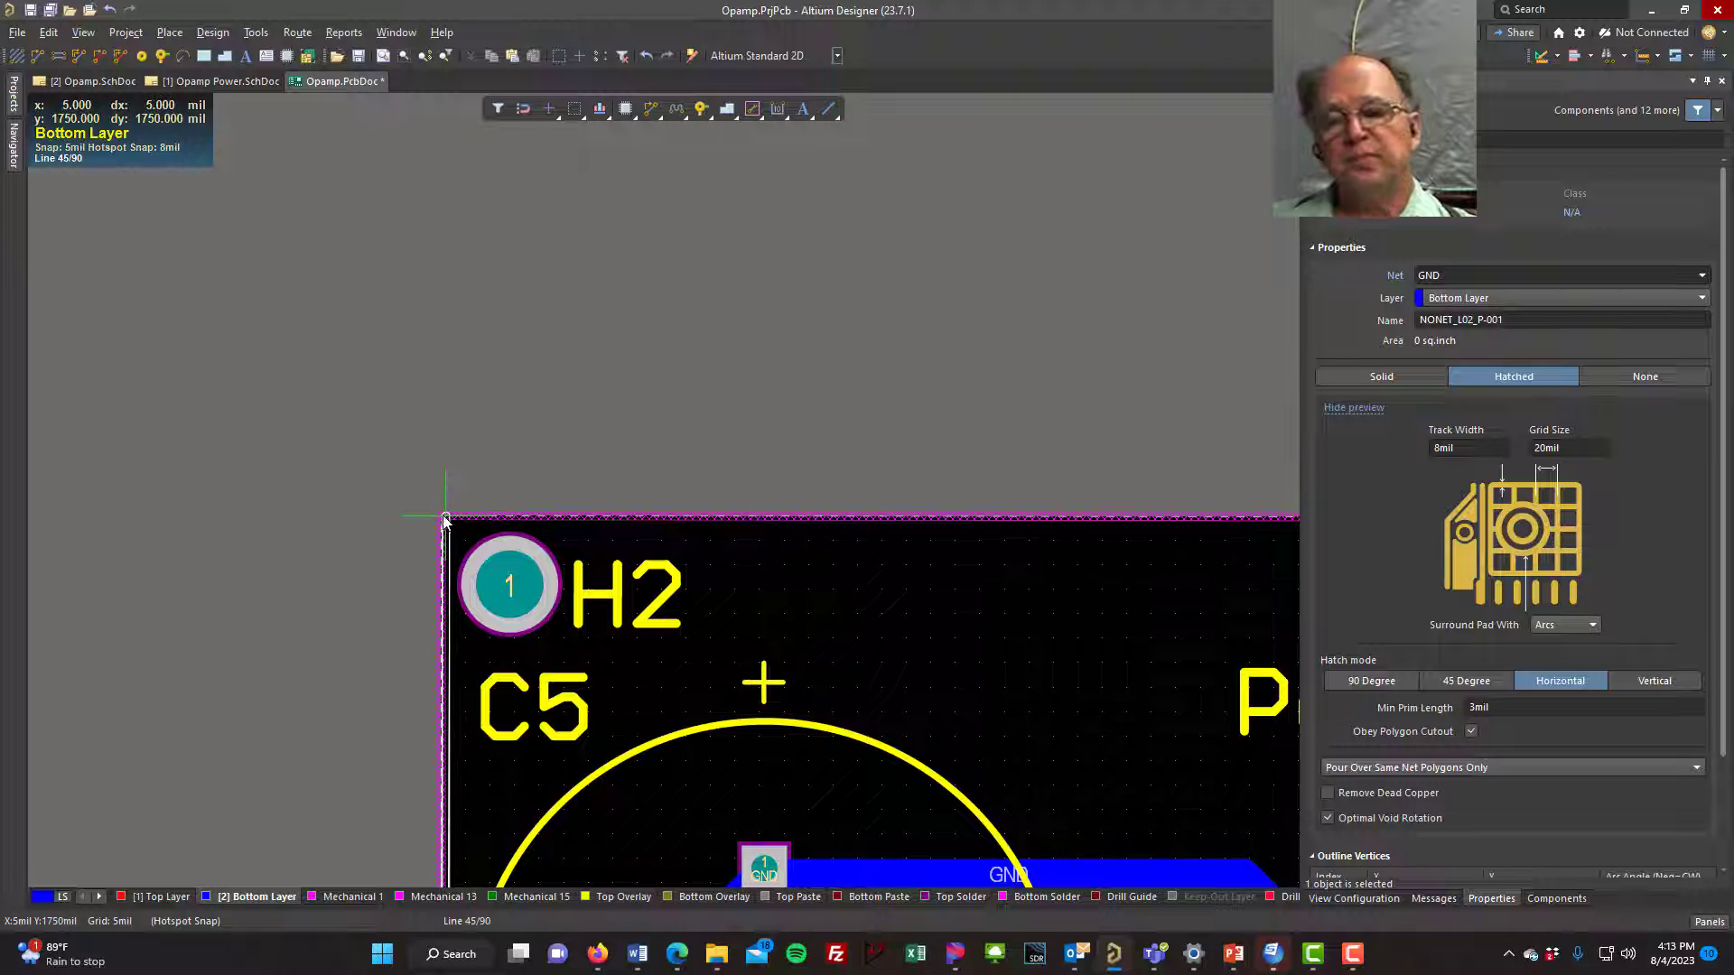
{"action": "scroll", "coordinate": [445, 522], "scroll_direction": "up", "scroll_amount": 3, "text": "ctrl"}
{"action": "key", "text": "space"}
{"action": "scroll", "coordinate": [1057, 555], "scroll_direction": "down", "scroll_amount": 3, "text": "ctrl"}
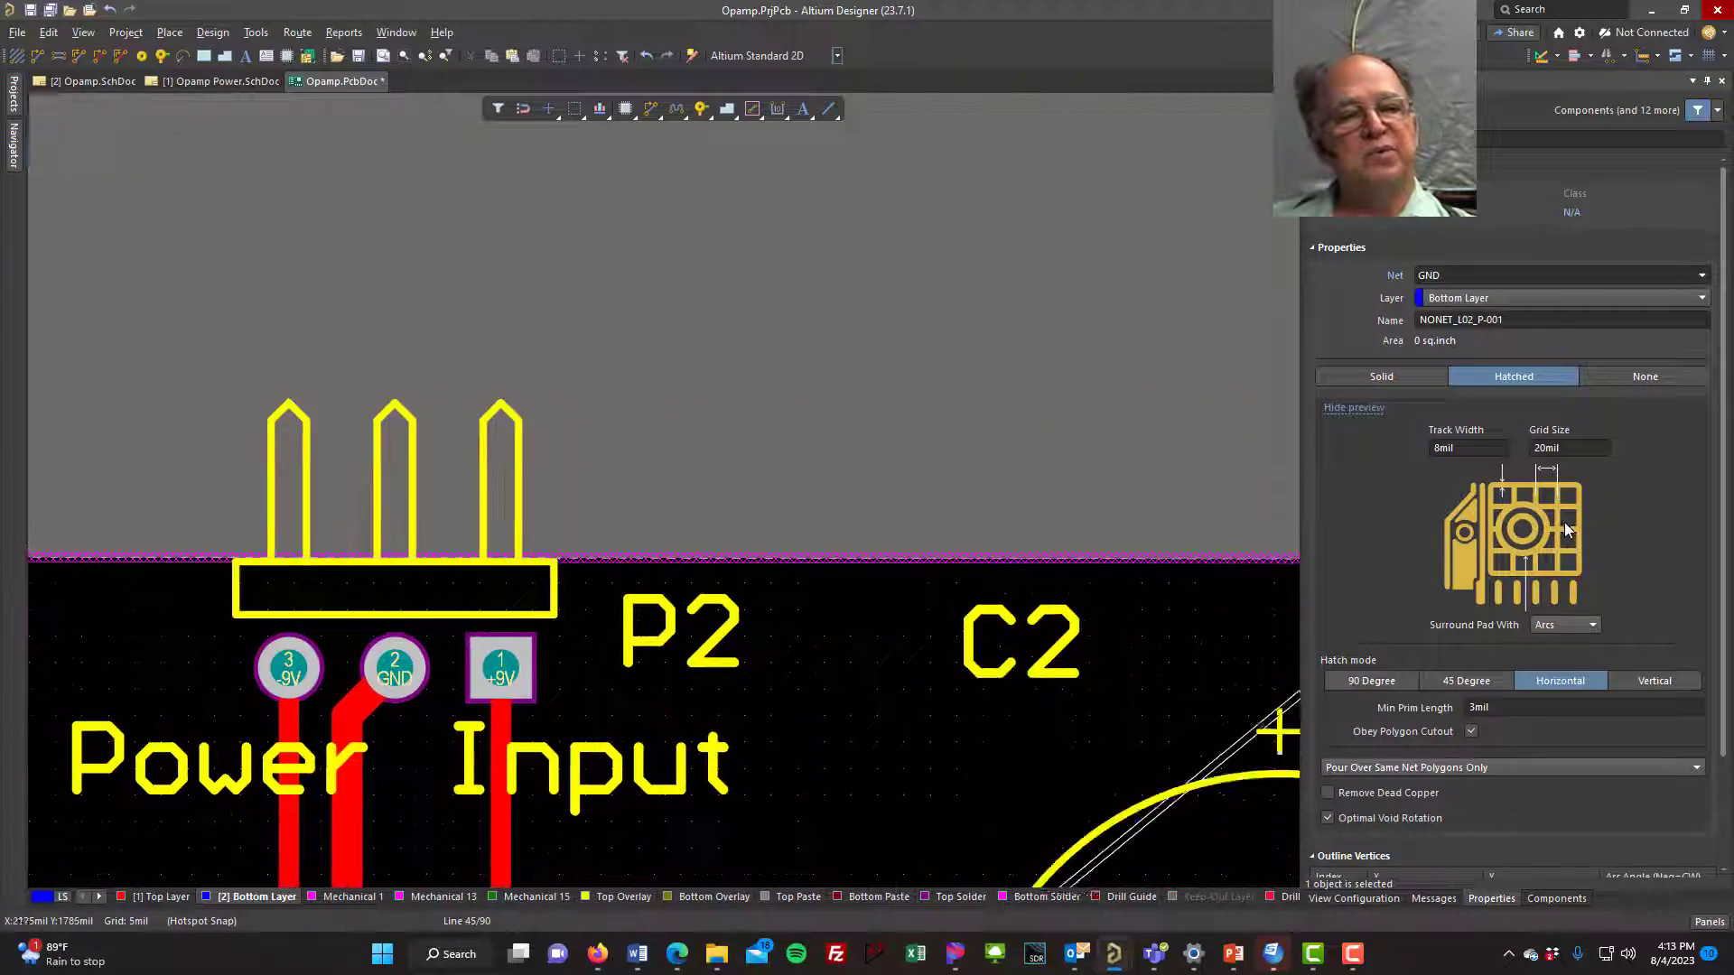
{"action": "scroll", "coordinate": [731, 522], "scroll_direction": "up", "scroll_amount": 5, "text": "ctrl"}
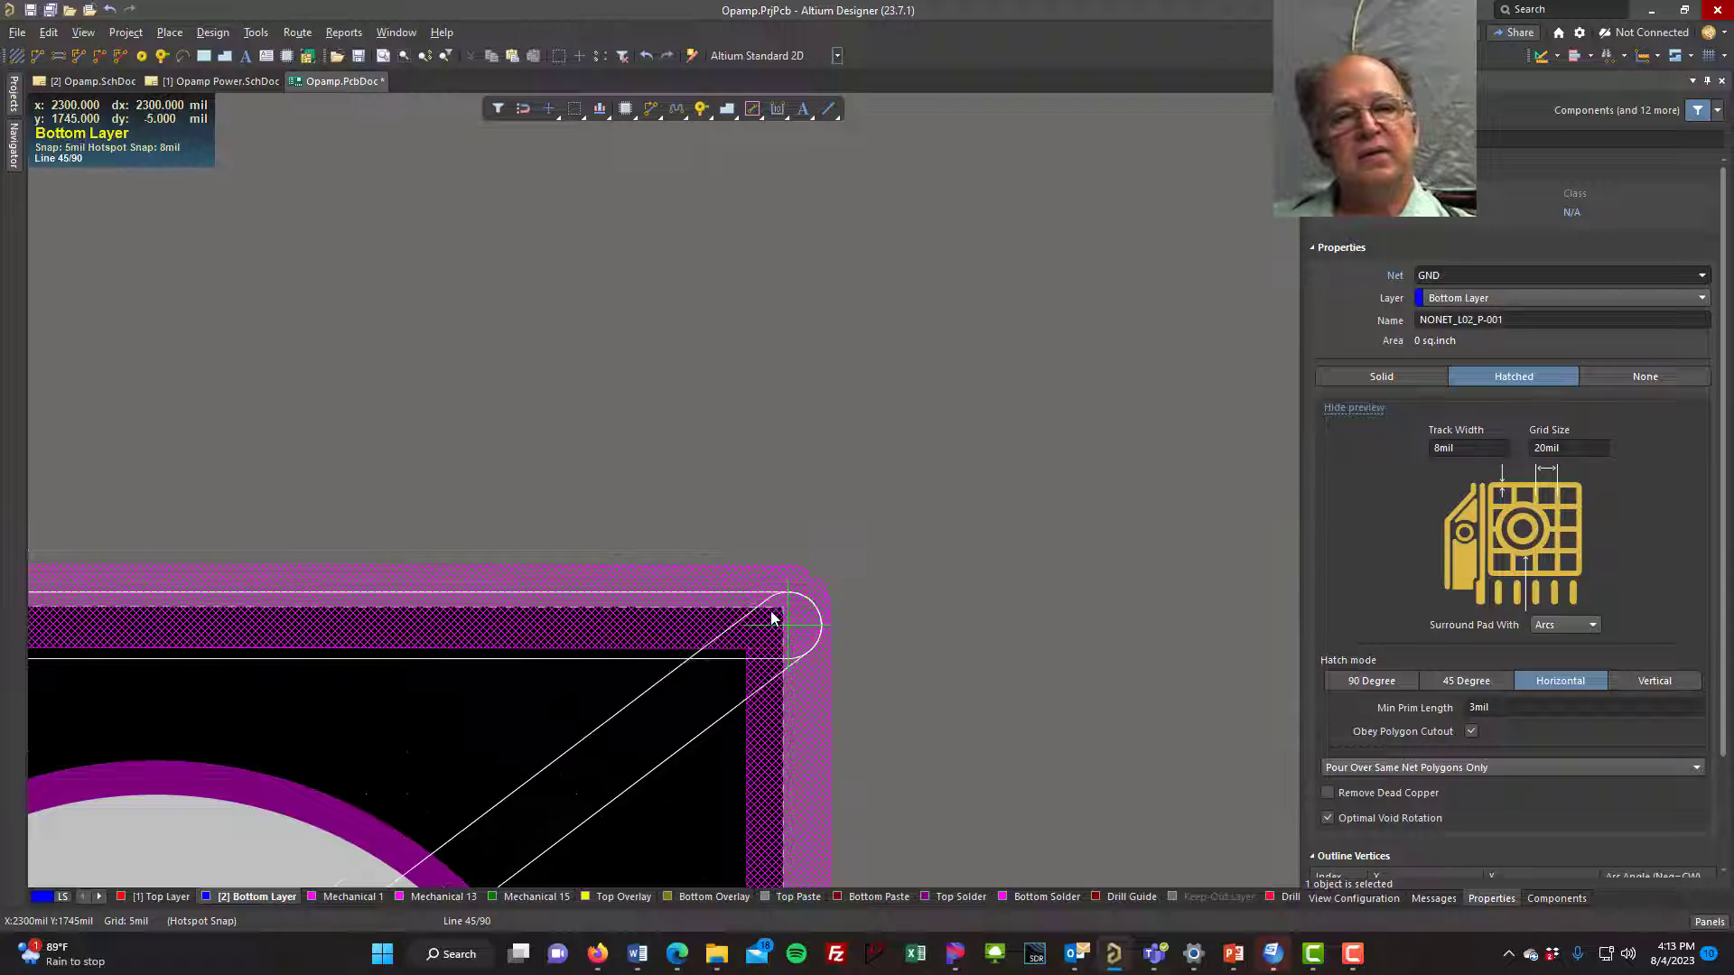
{"action": "left_click", "coordinate": [773, 617]}
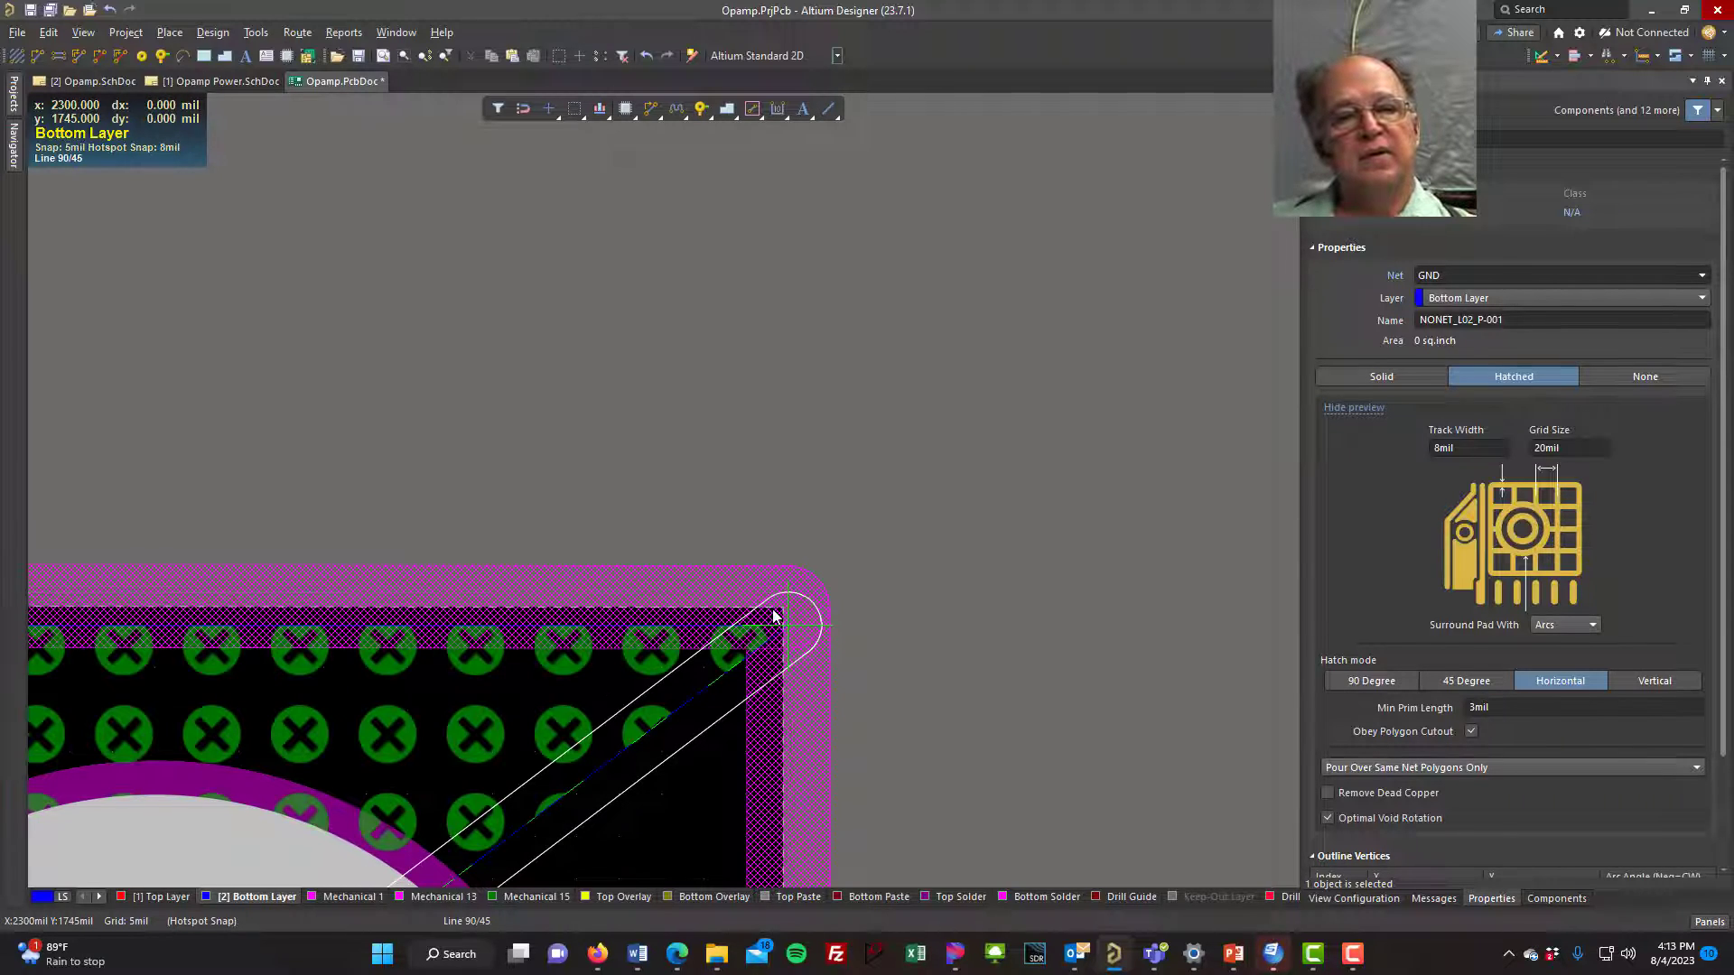
- Extend the pour outline down to a vertex at the board's lower-right corner
{"action": "scroll", "coordinate": [793, 665], "scroll_direction": "down", "scroll_amount": 5, "text": "ctrl"}
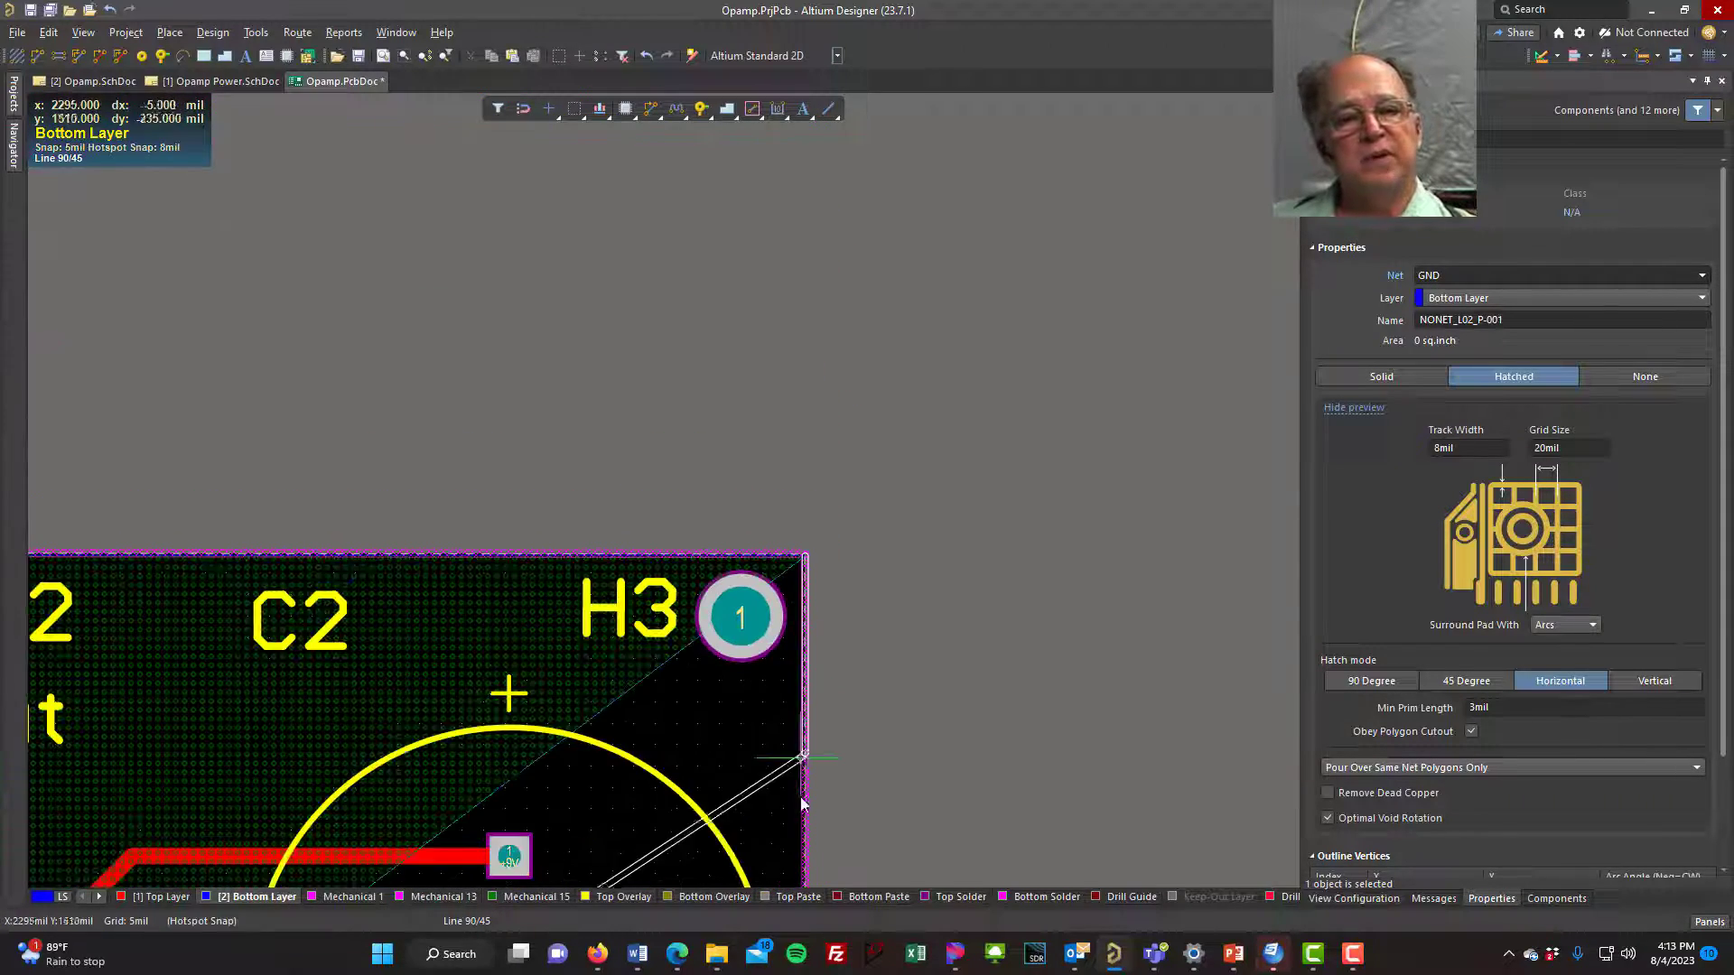
{"action": "scroll", "coordinate": [801, 772], "scroll_direction": "down", "scroll_amount": 10}
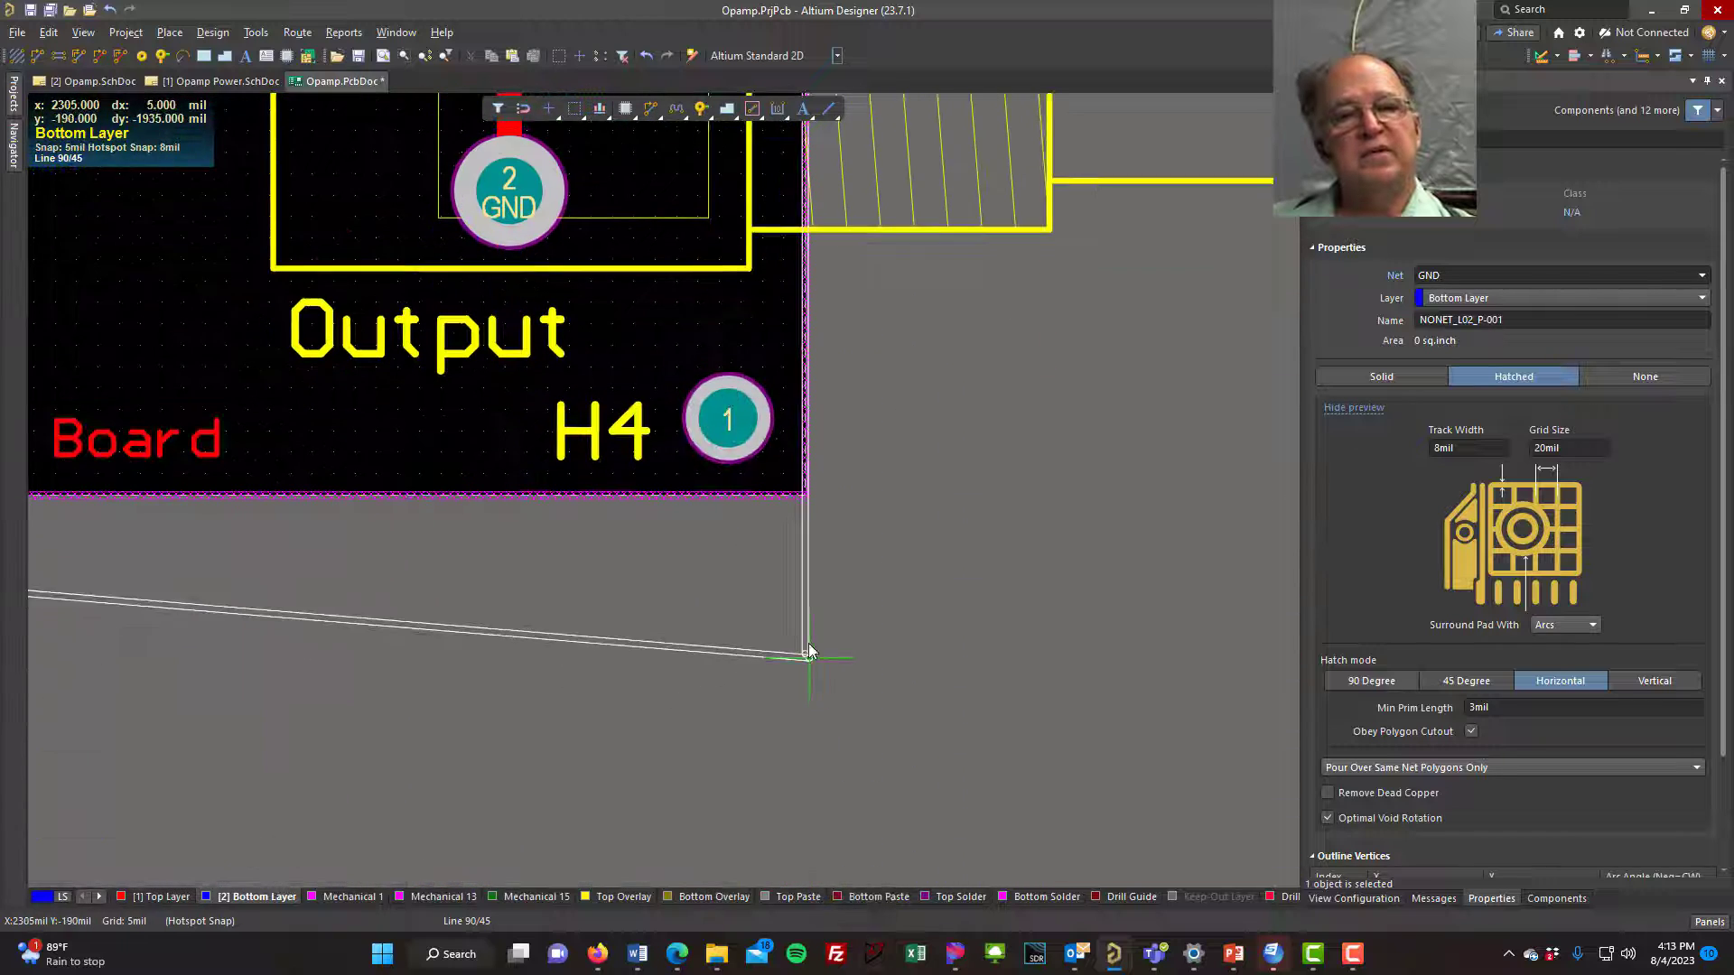
{"action": "left_click", "coordinate": [805, 493]}
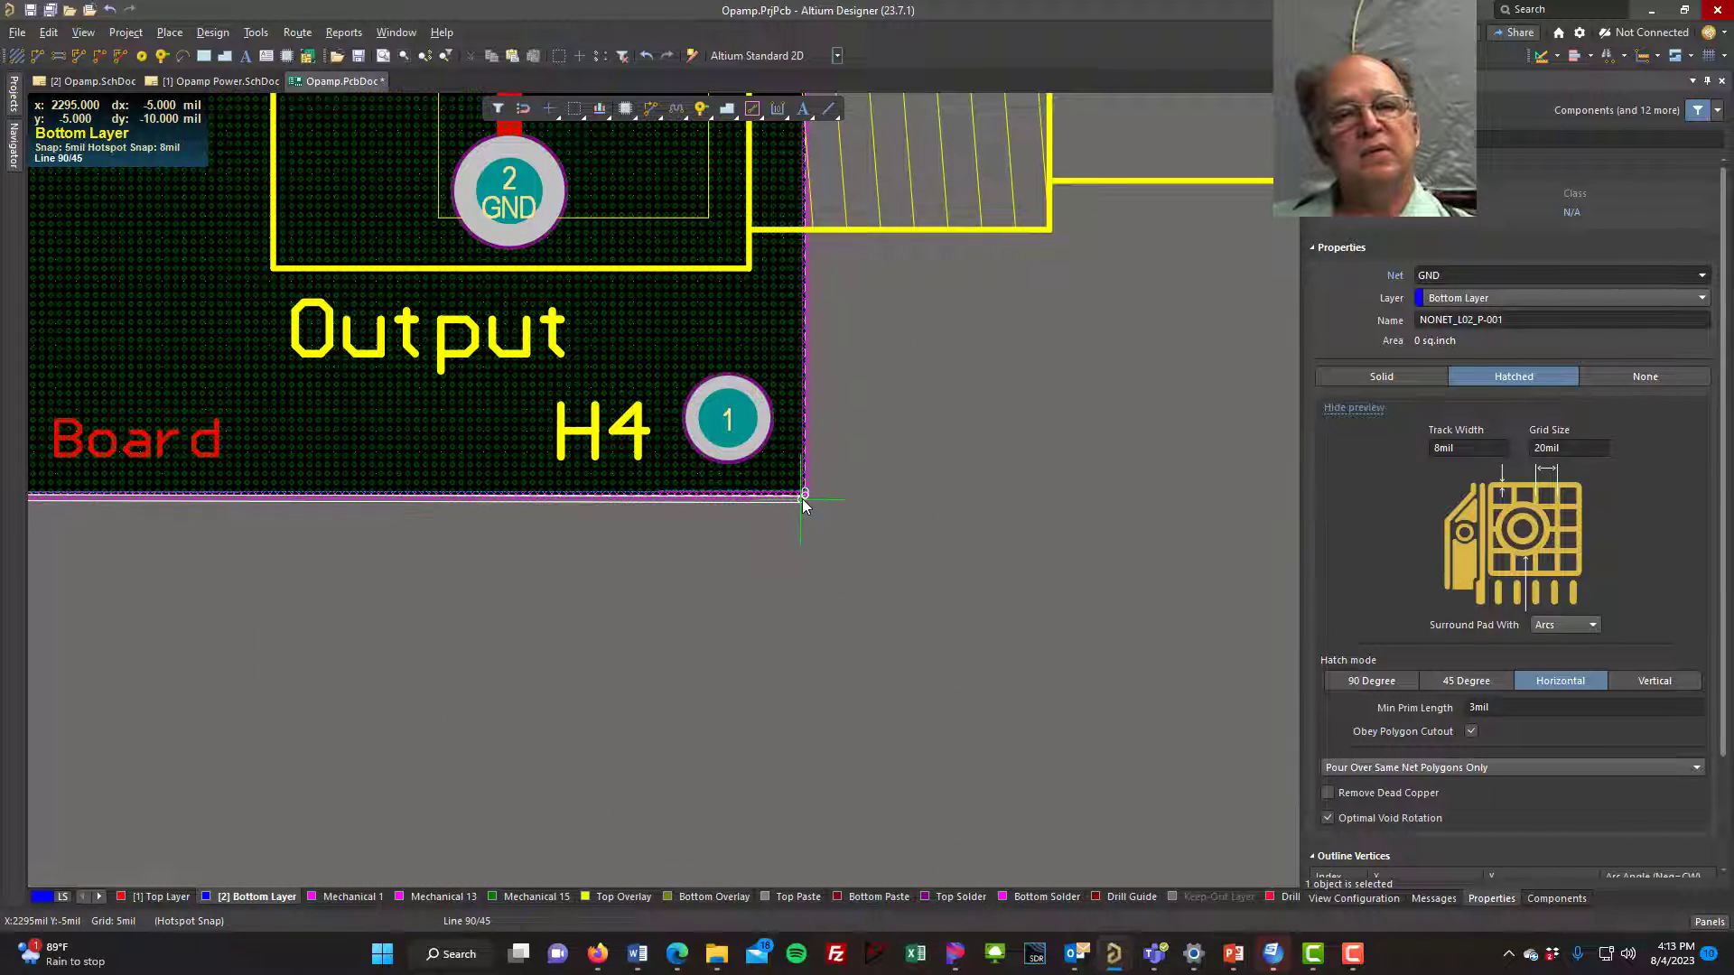
{"action": "scroll", "coordinate": [804, 506], "scroll_direction": "up", "scroll_amount": 5, "text": "ctrl"}
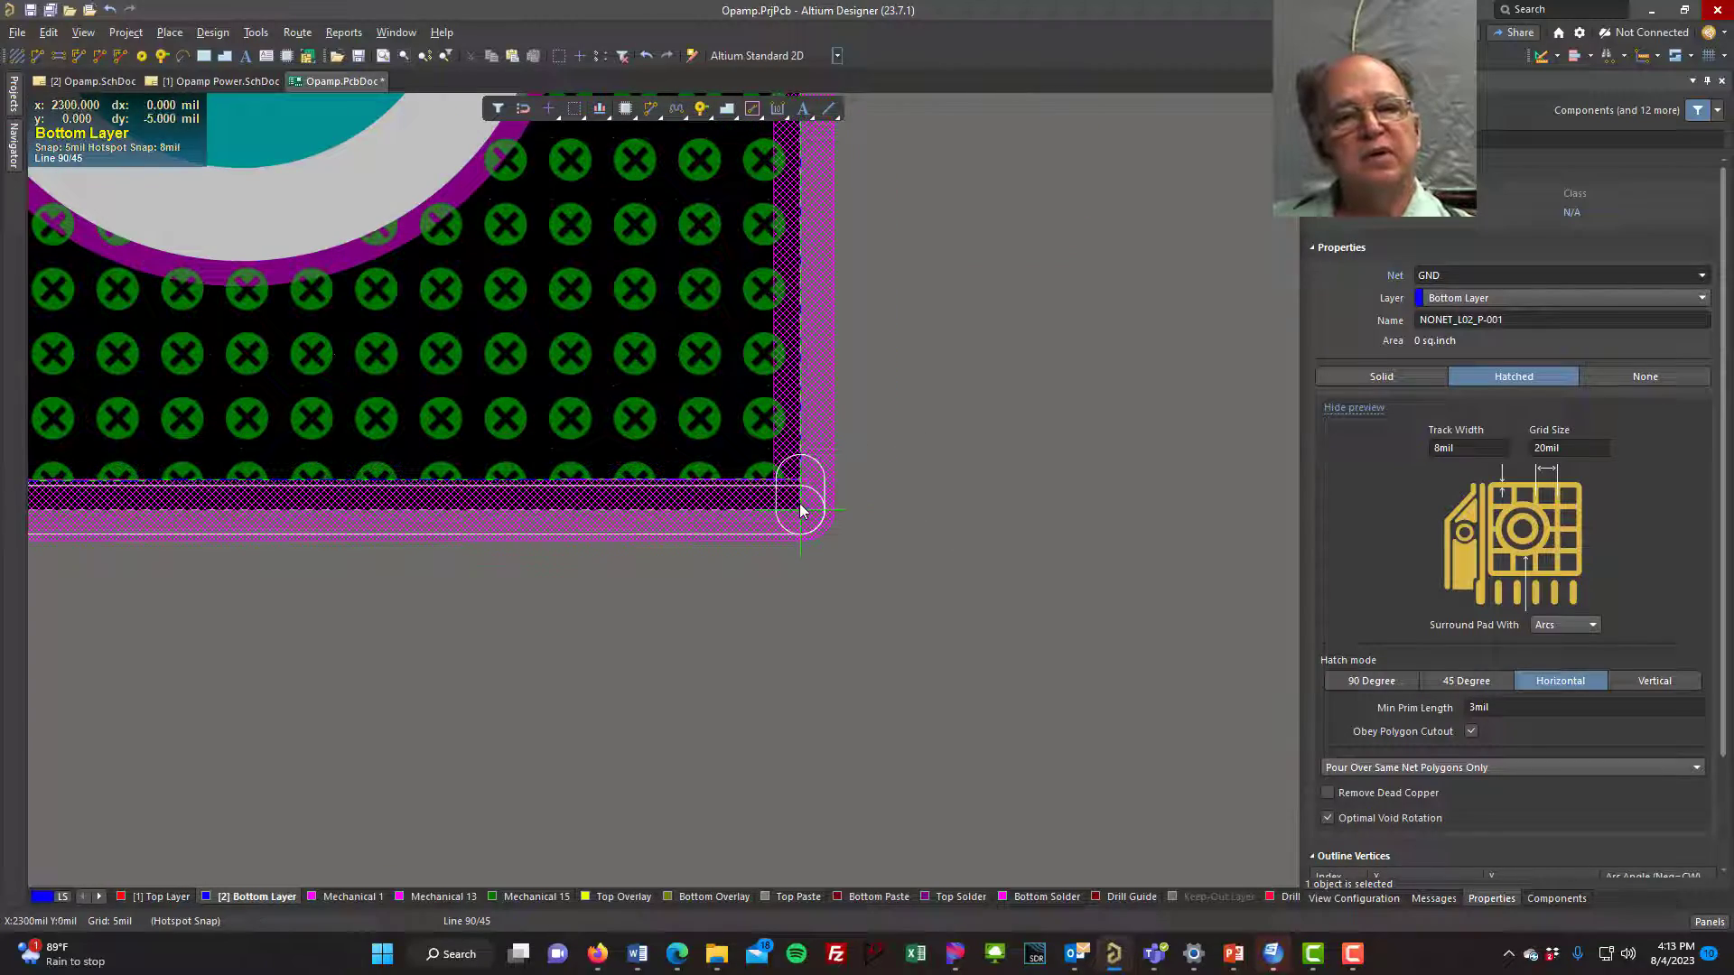
{"action": "scroll", "coordinate": [801, 512], "scroll_direction": "down", "scroll_amount": 5, "text": "ctrl"}
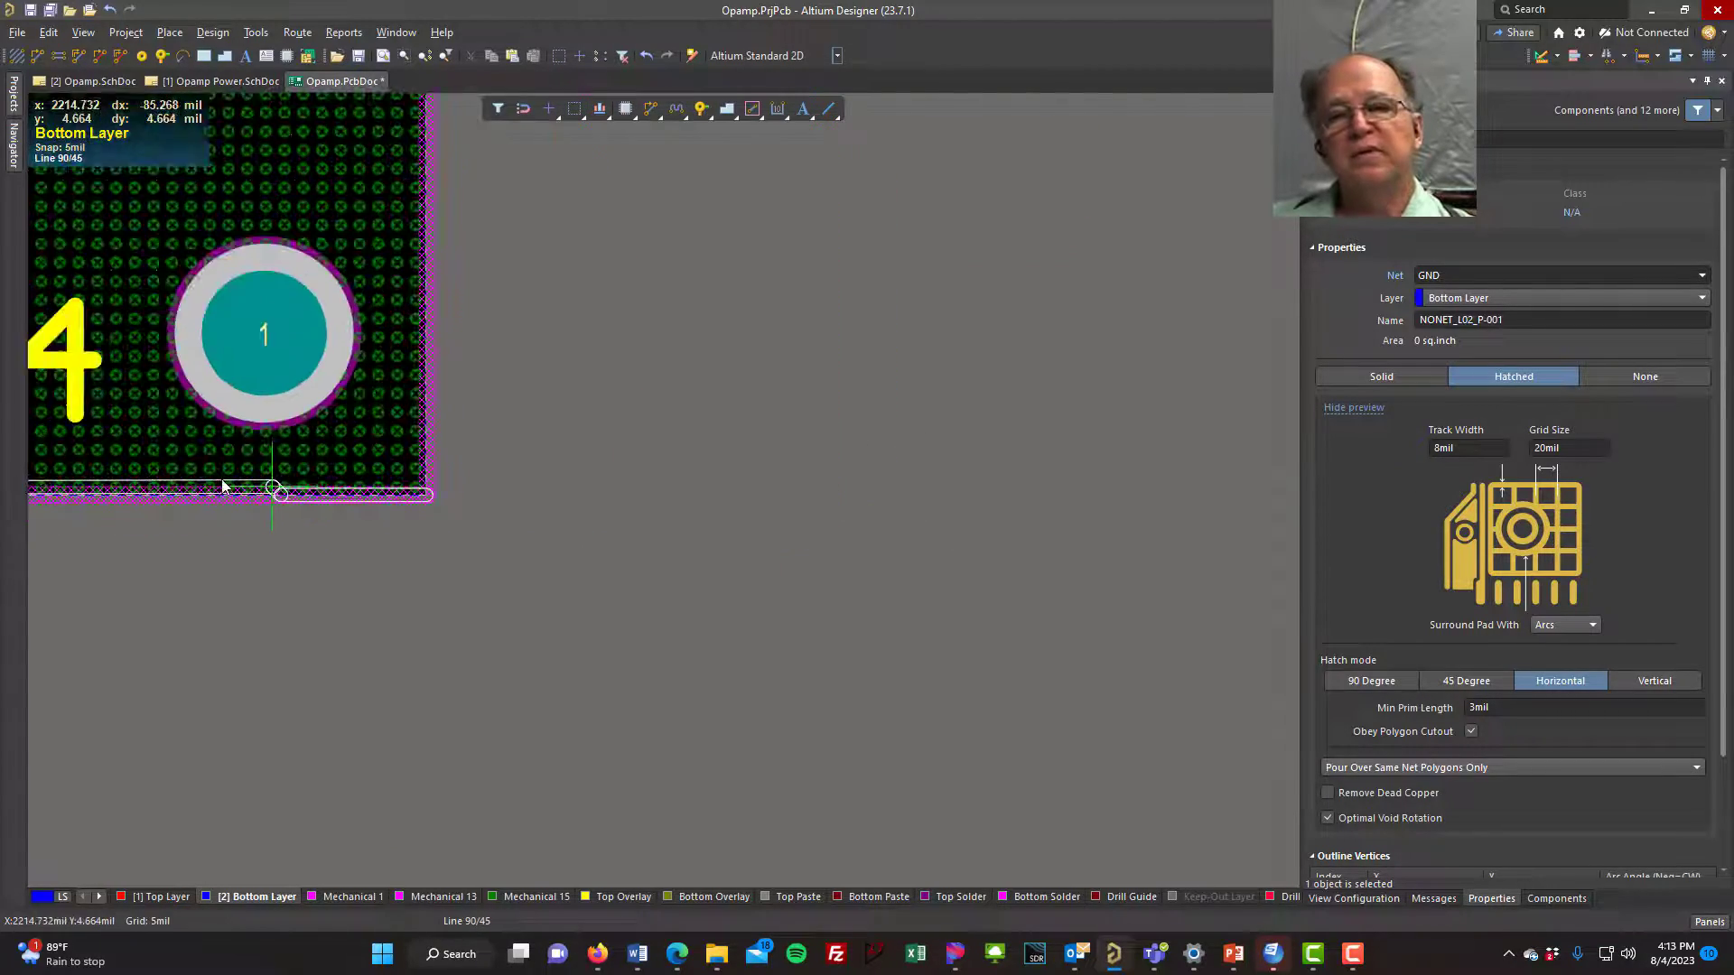
- Close the pour outline at the board's lower-left origin, finish placing the polygon and deselect it
{"action": "scroll", "coordinate": [226, 483], "scroll_direction": "left", "scroll_amount": 10, "text": "shift"}
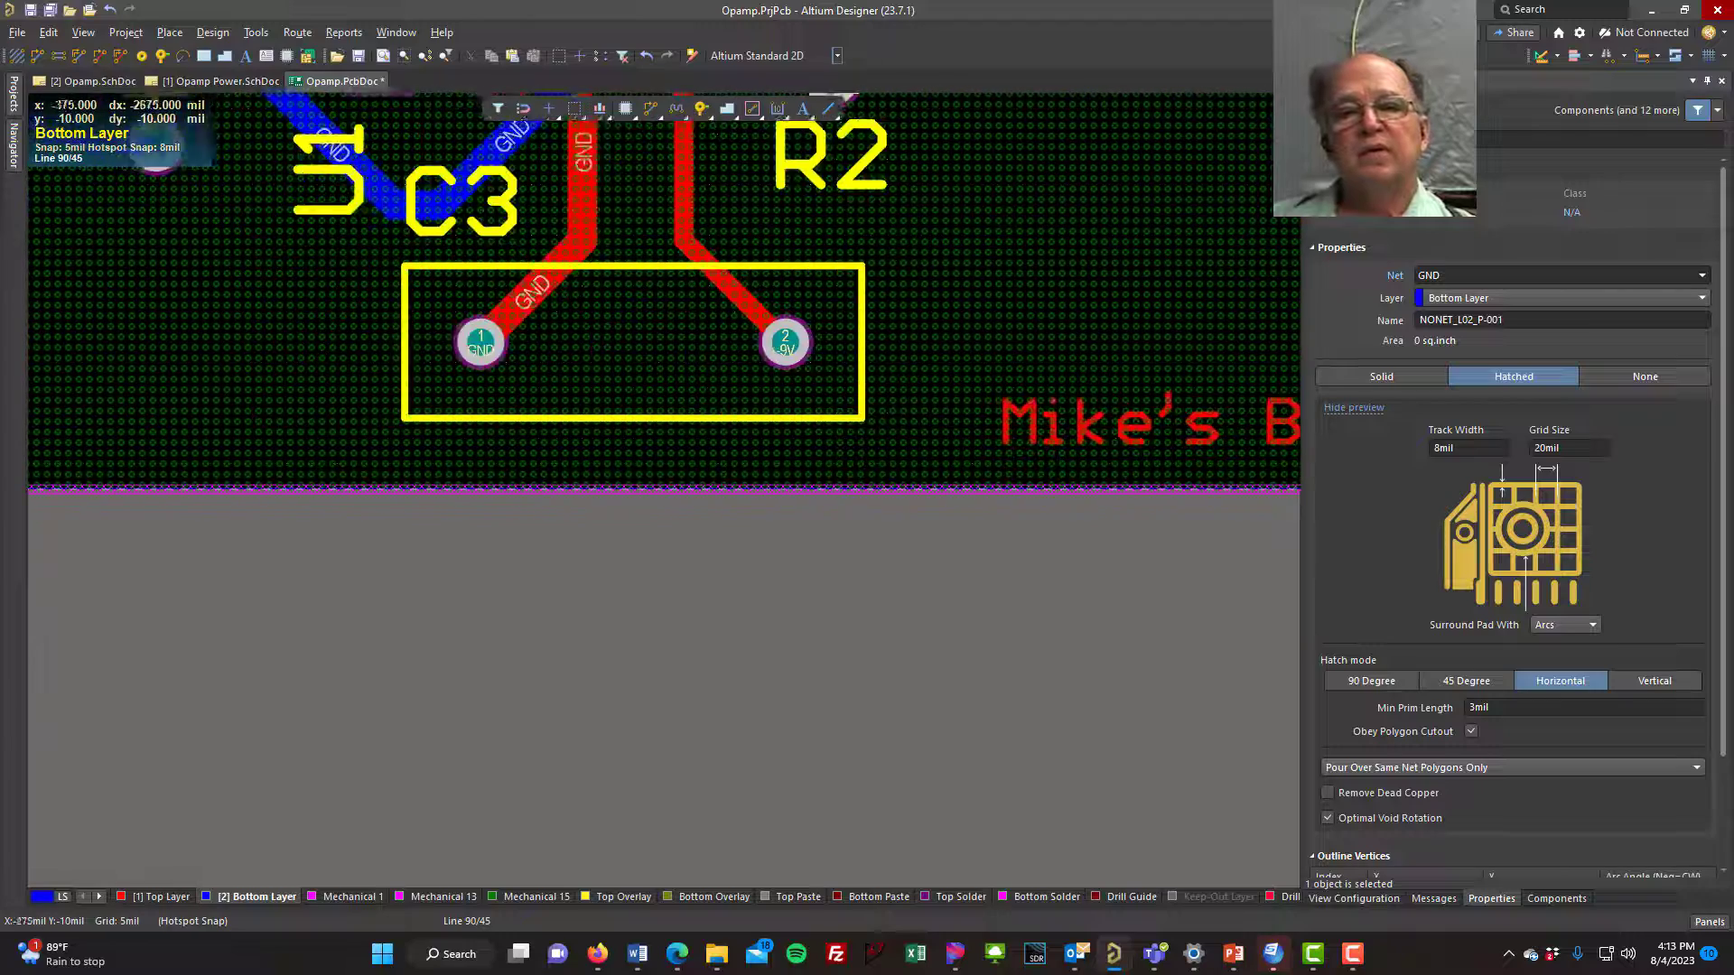
{"action": "scroll", "coordinate": [260, 489], "scroll_direction": "left", "scroll_amount": 5, "text": "shift"}
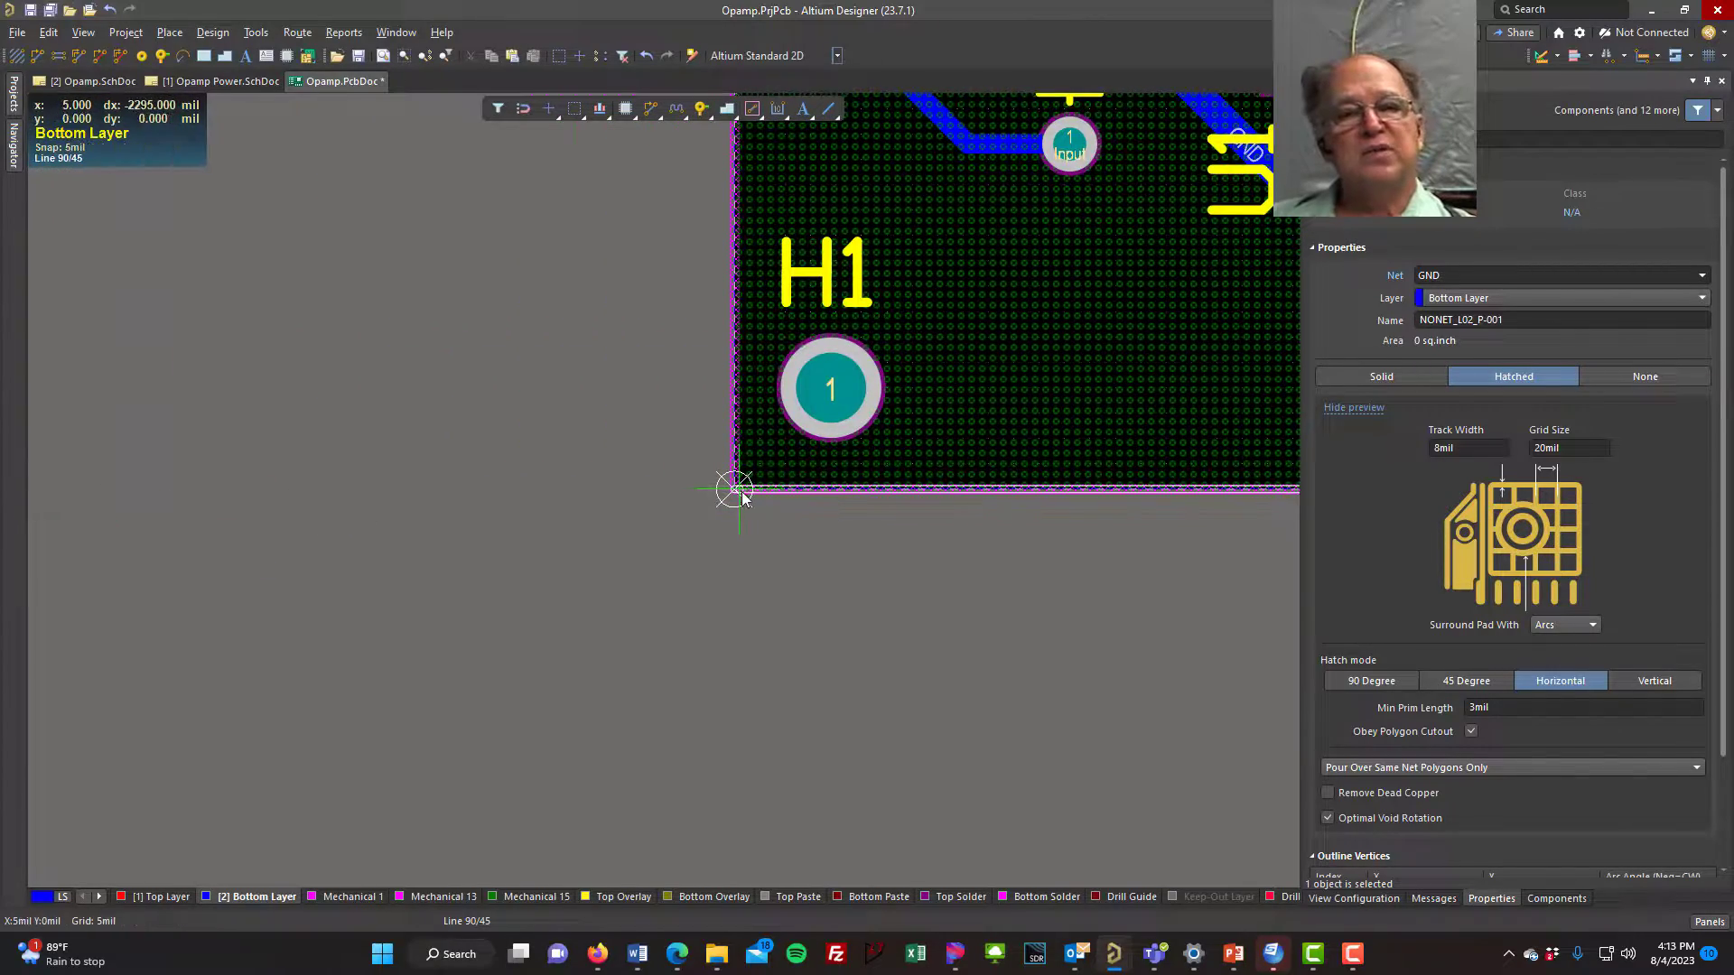
{"action": "scroll", "coordinate": [746, 500], "scroll_direction": "up", "scroll_amount": 3, "text": "ctrl"}
{"action": "scroll", "coordinate": [747, 500], "scroll_direction": "up", "scroll_amount": 3, "text": "ctrl"}
{"action": "left_click", "coordinate": [691, 491]}
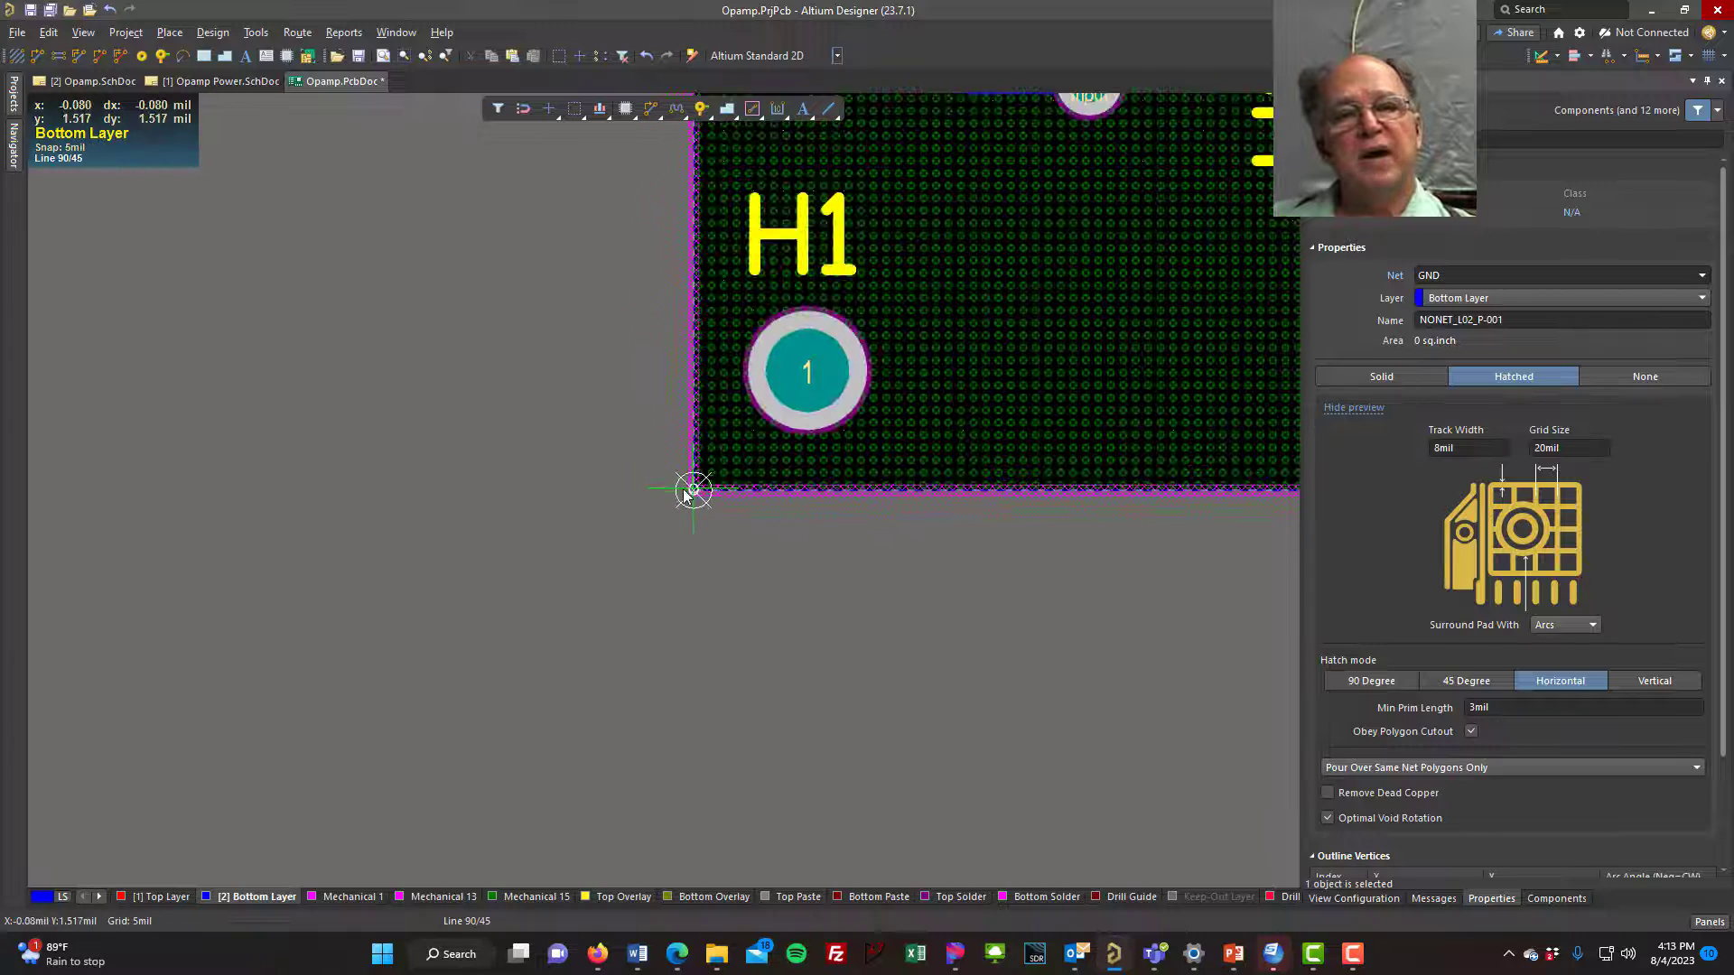
{"action": "scroll", "coordinate": [694, 491], "scroll_direction": "down", "scroll_amount": 5, "text": "ctrl"}
{"action": "left_click", "coordinate": [677, 487]}
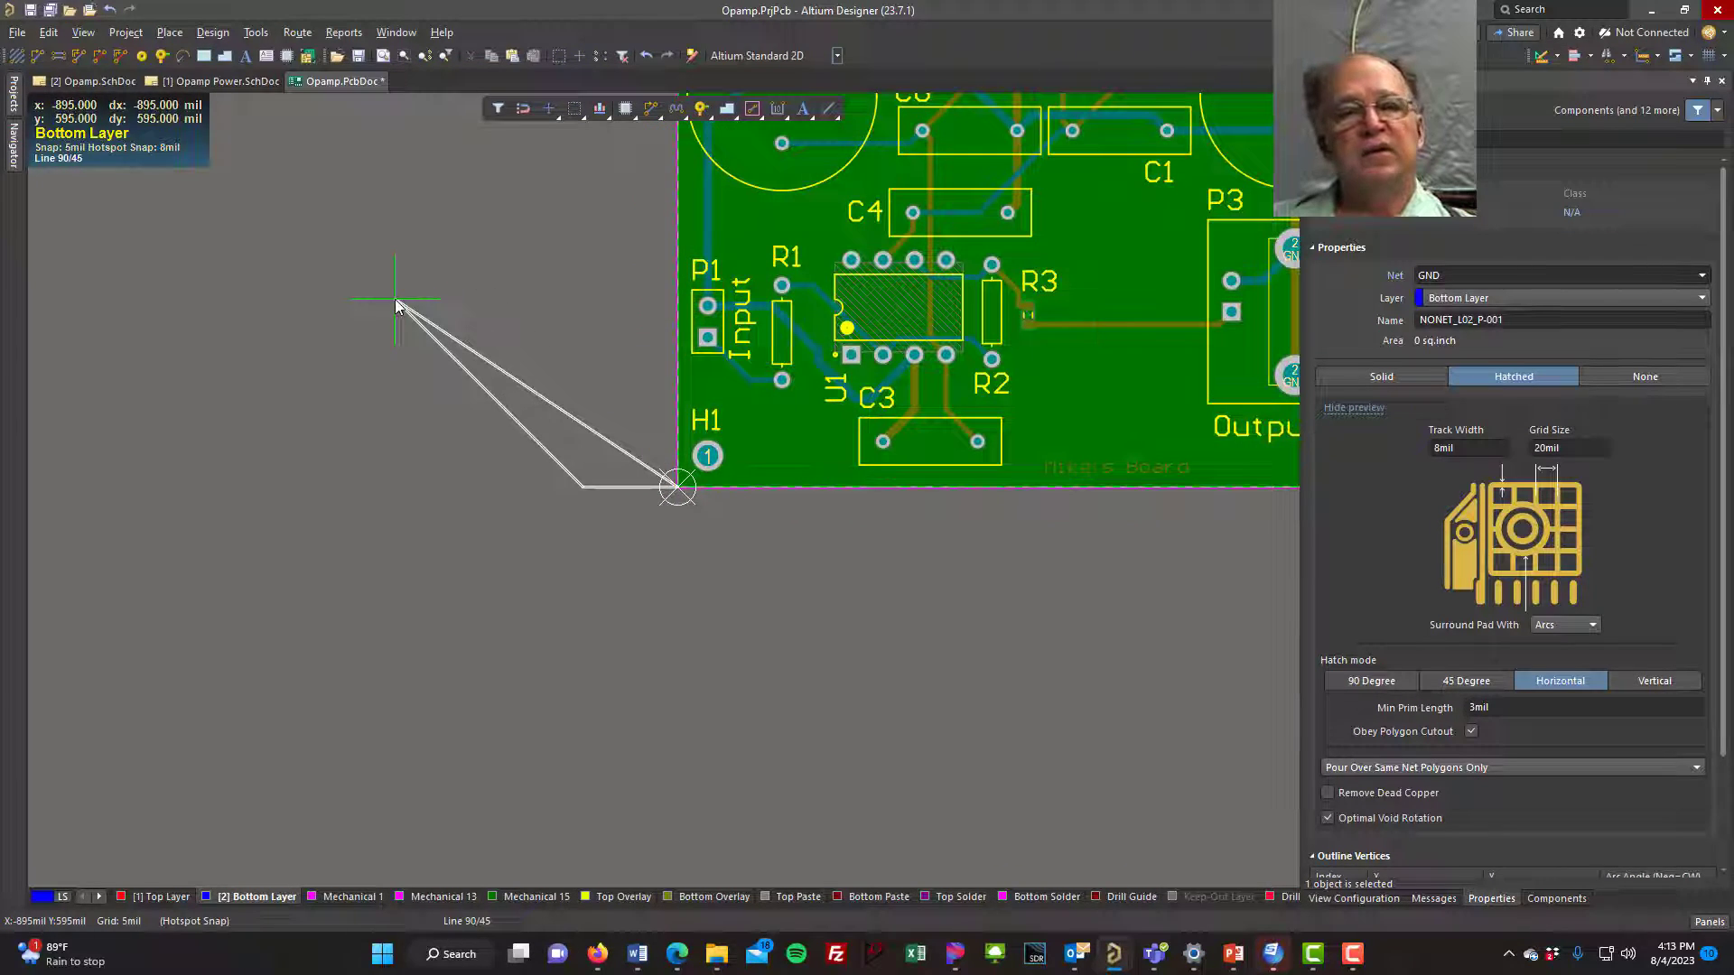
{"action": "key", "text": "Escape"}
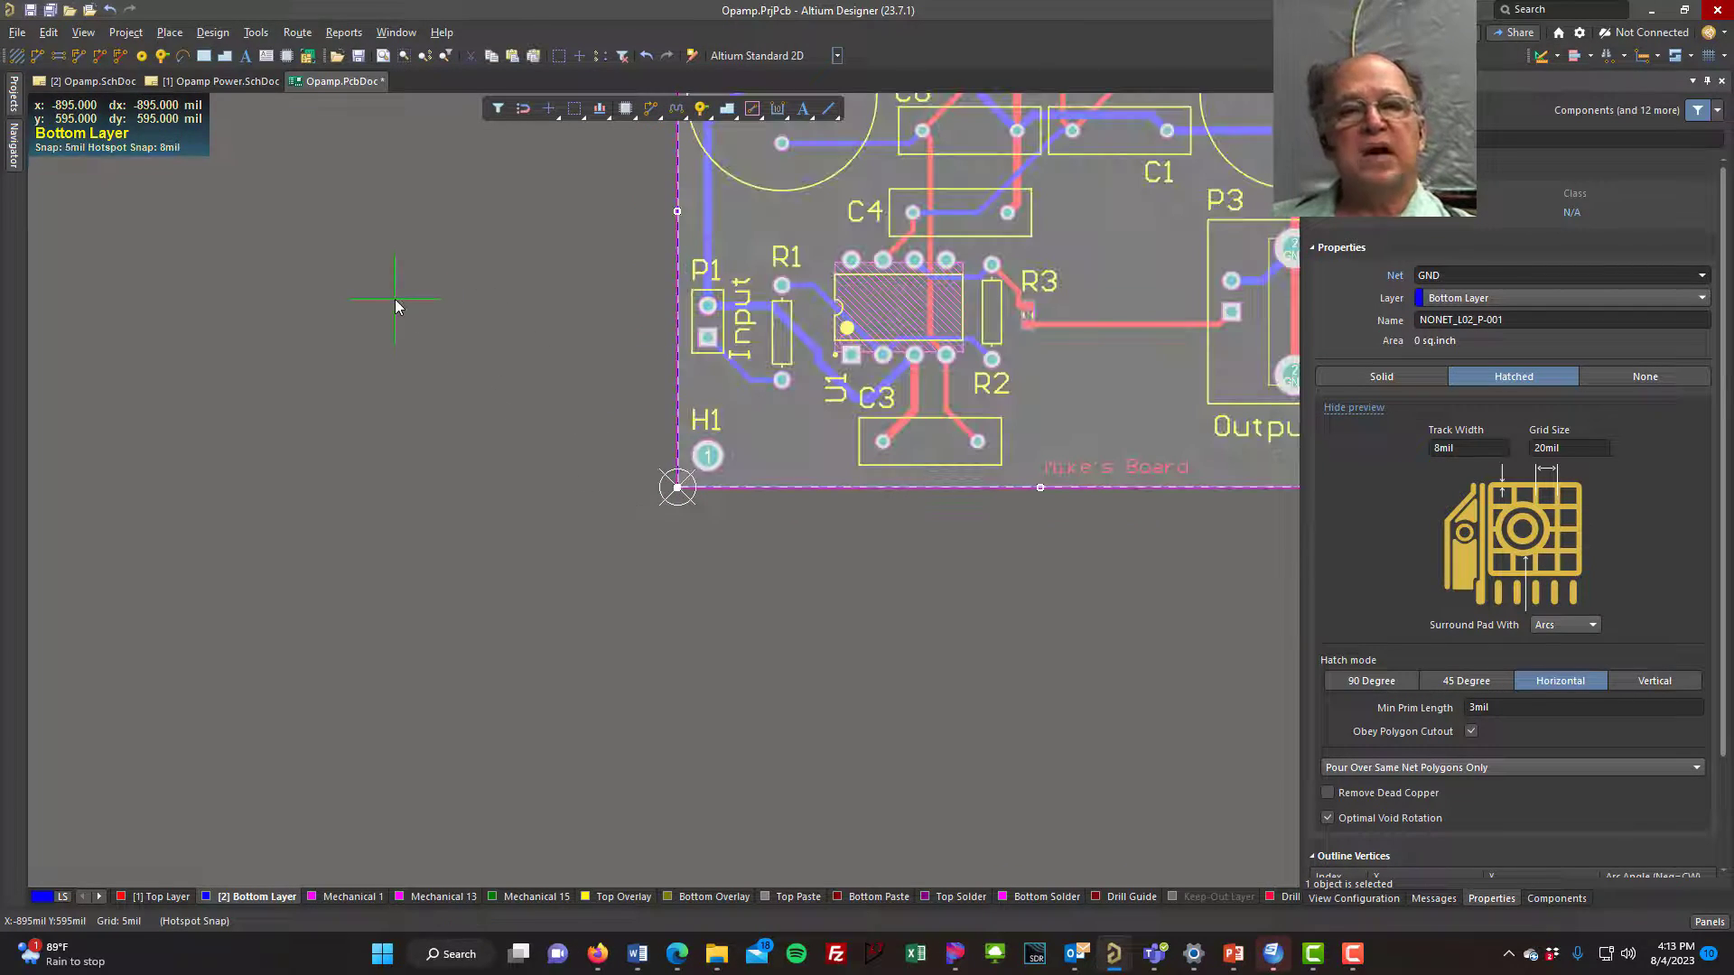
{"action": "right_click", "coordinate": [395, 306]}
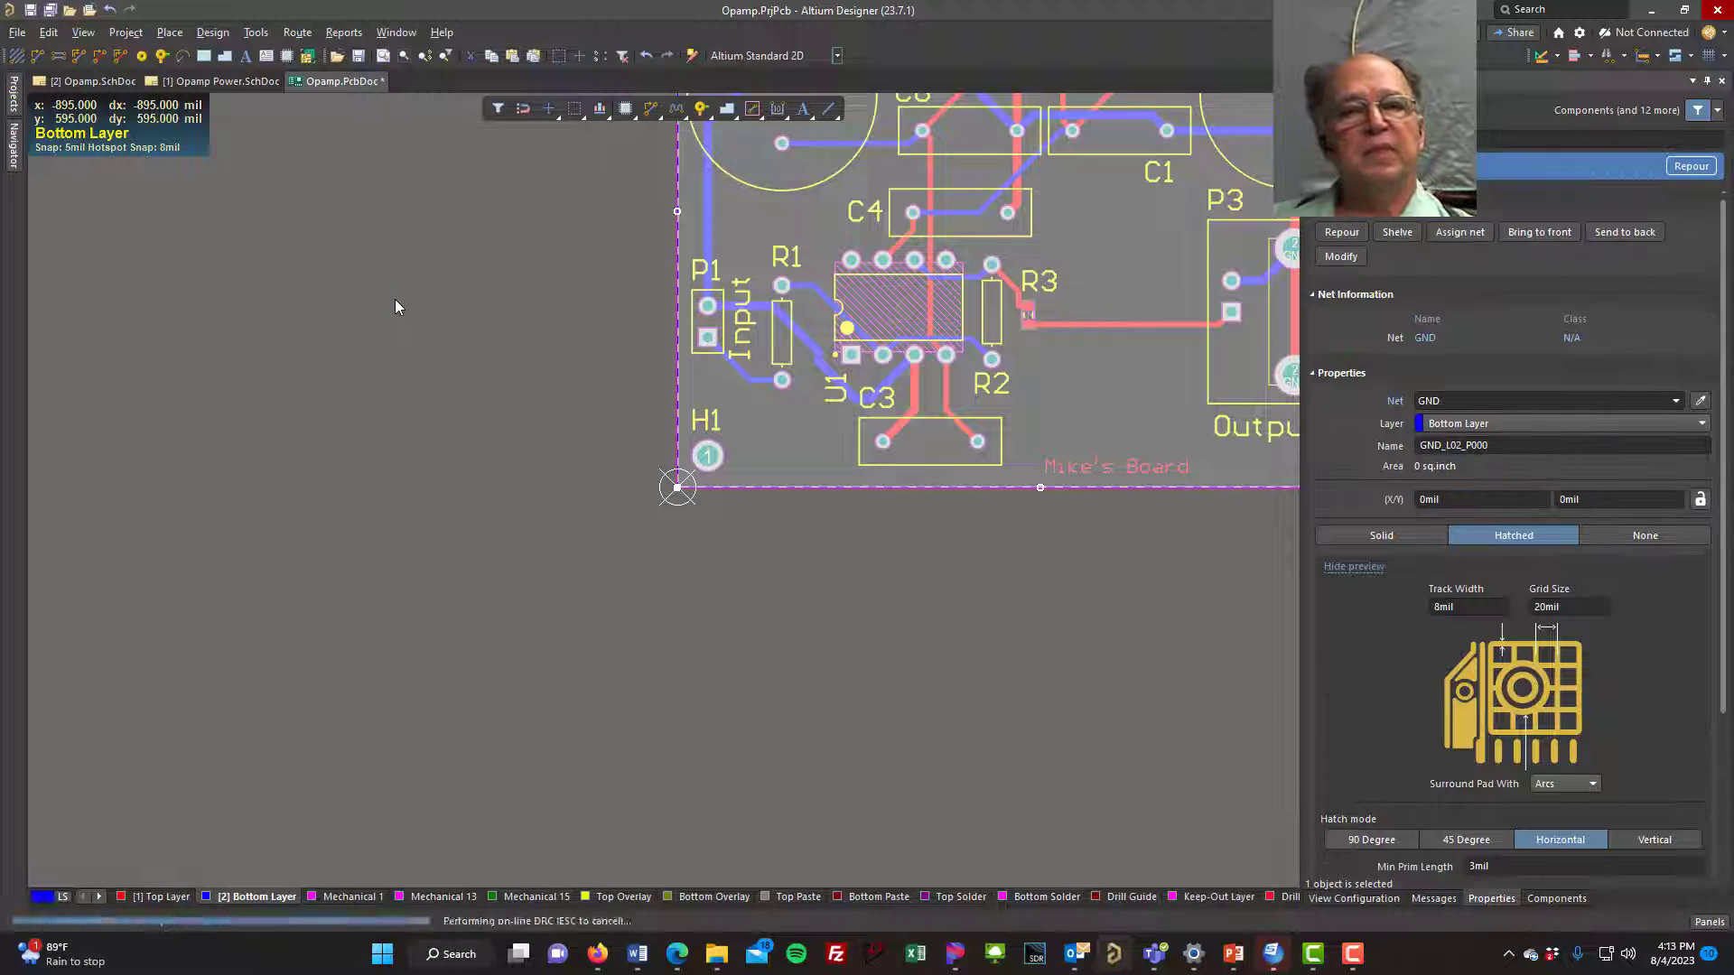
{"action": "left_click", "coordinate": [562, 242]}
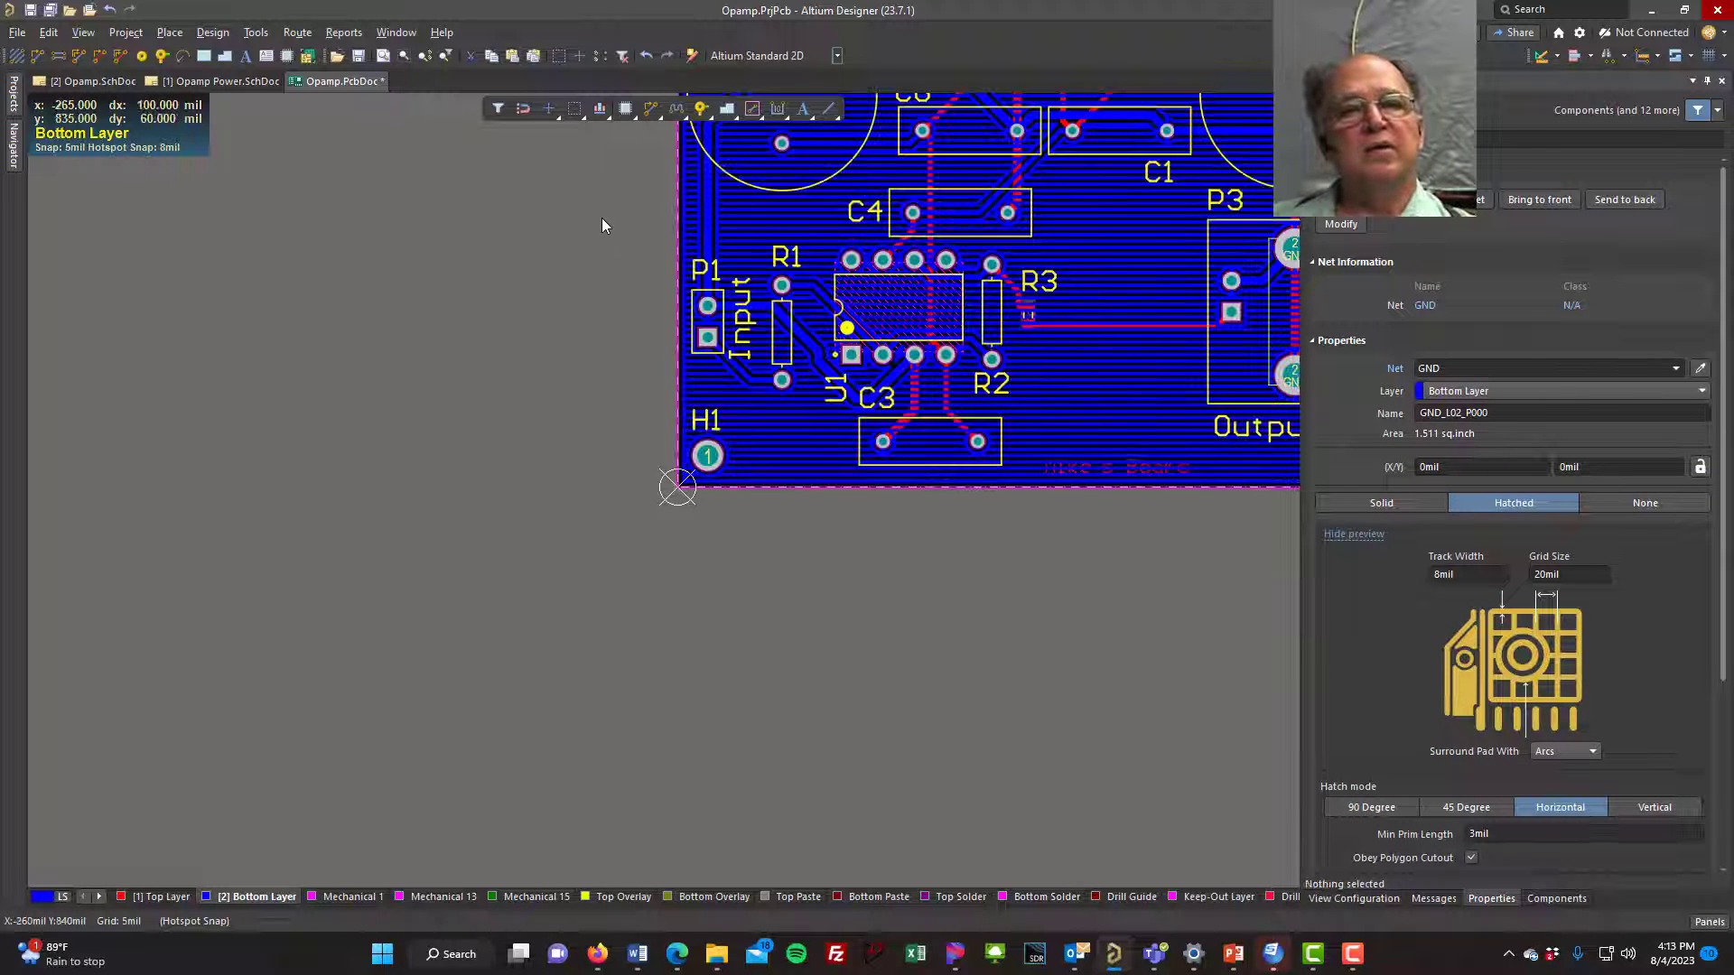
- Examine the poured hatch lines up close and how the pour connects to the GND pad of P3
{"action": "right_click_drag", "start_coordinate": [599, 218], "coordinate": [252, 524]}
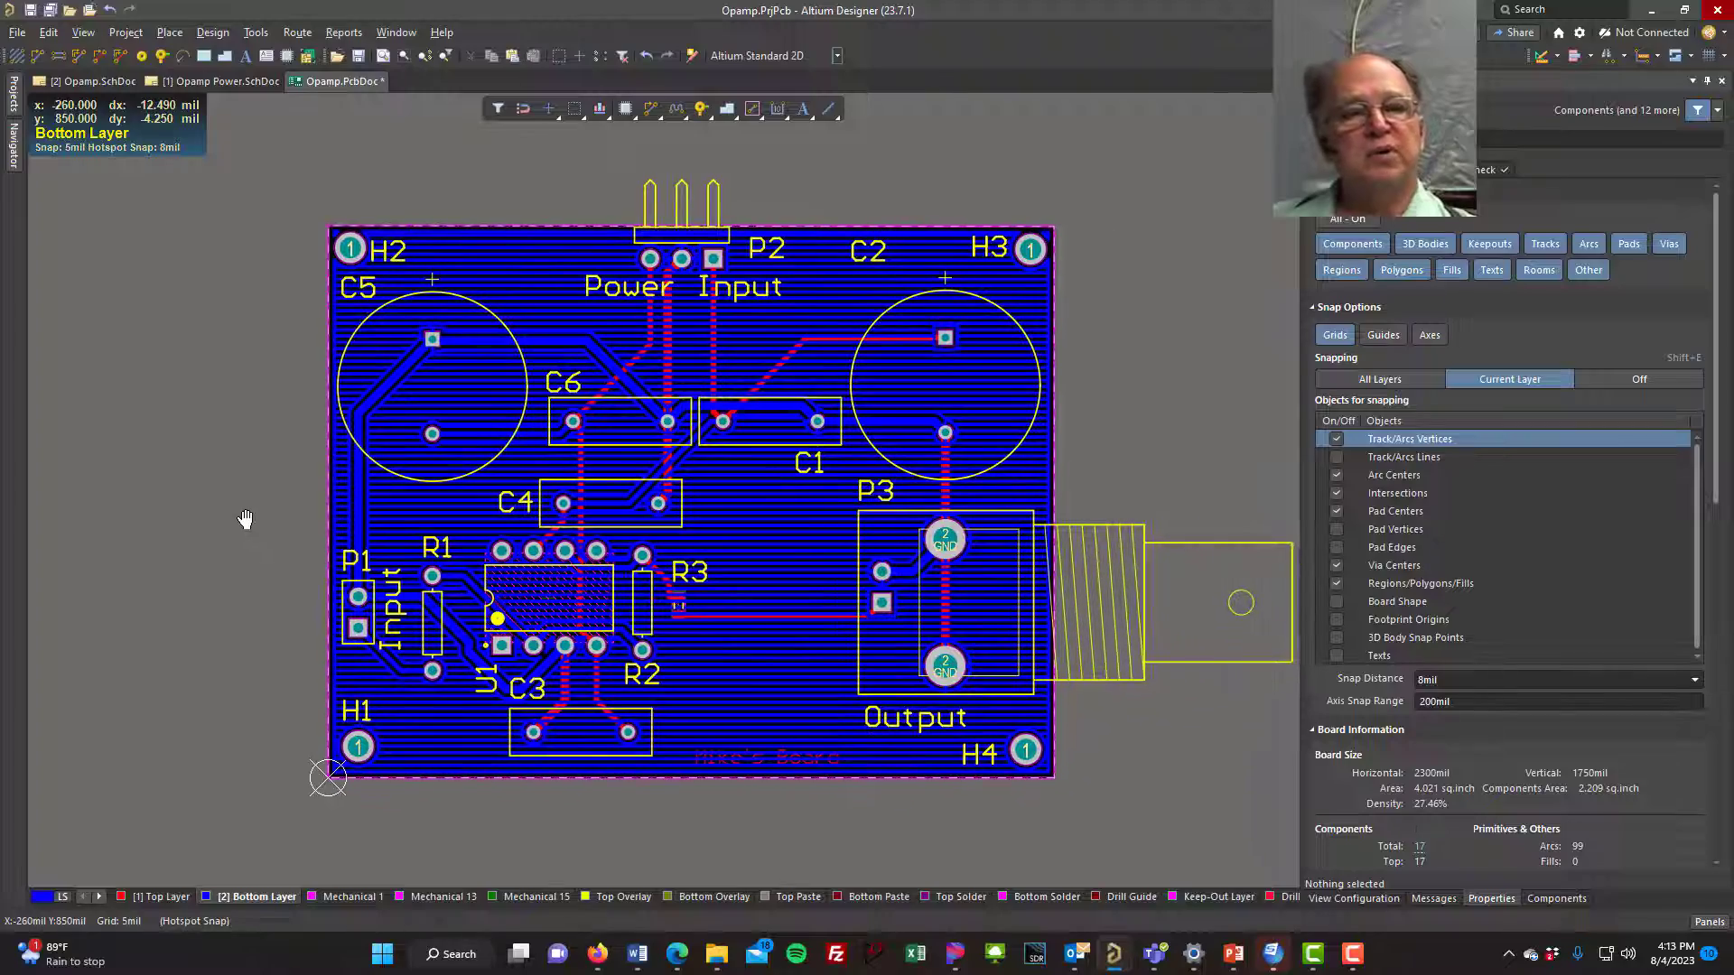
{"action": "scroll", "coordinate": [758, 683], "scroll_direction": "up", "scroll_amount": 2, "text": "ctrl"}
{"action": "scroll", "coordinate": [828, 675], "scroll_direction": "up", "scroll_amount": 4, "text": "ctrl"}
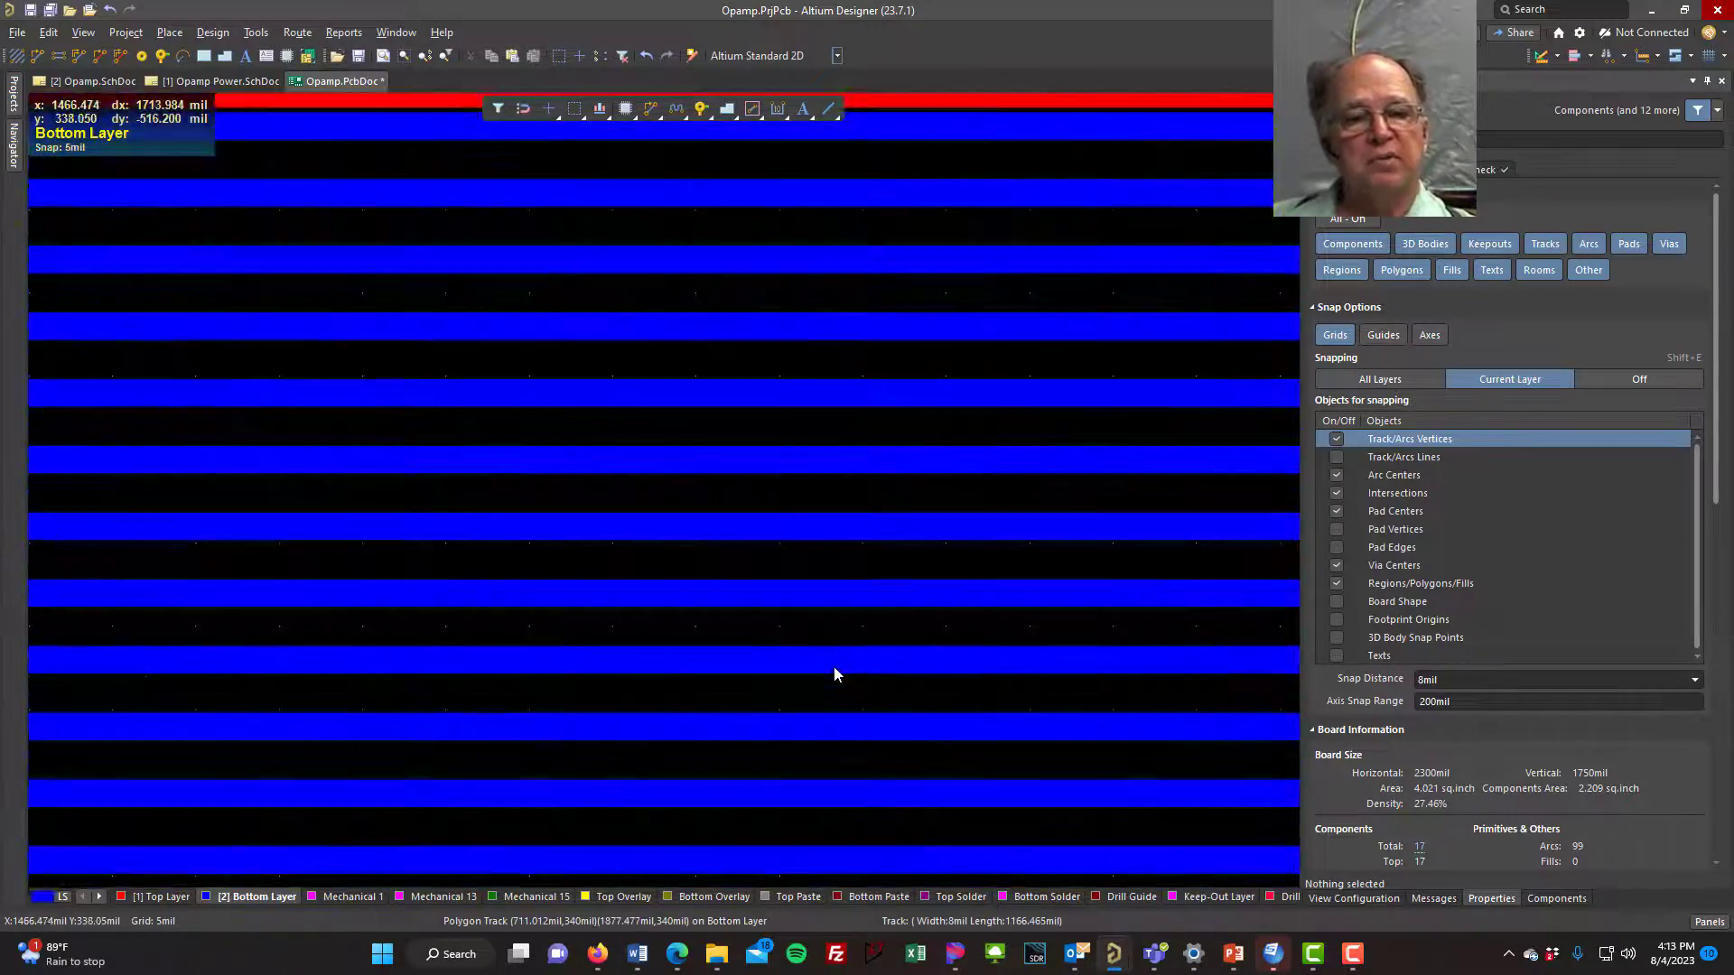
{"action": "scroll", "coordinate": [836, 670], "scroll_direction": "down", "scroll_amount": 3, "text": "ctrl"}
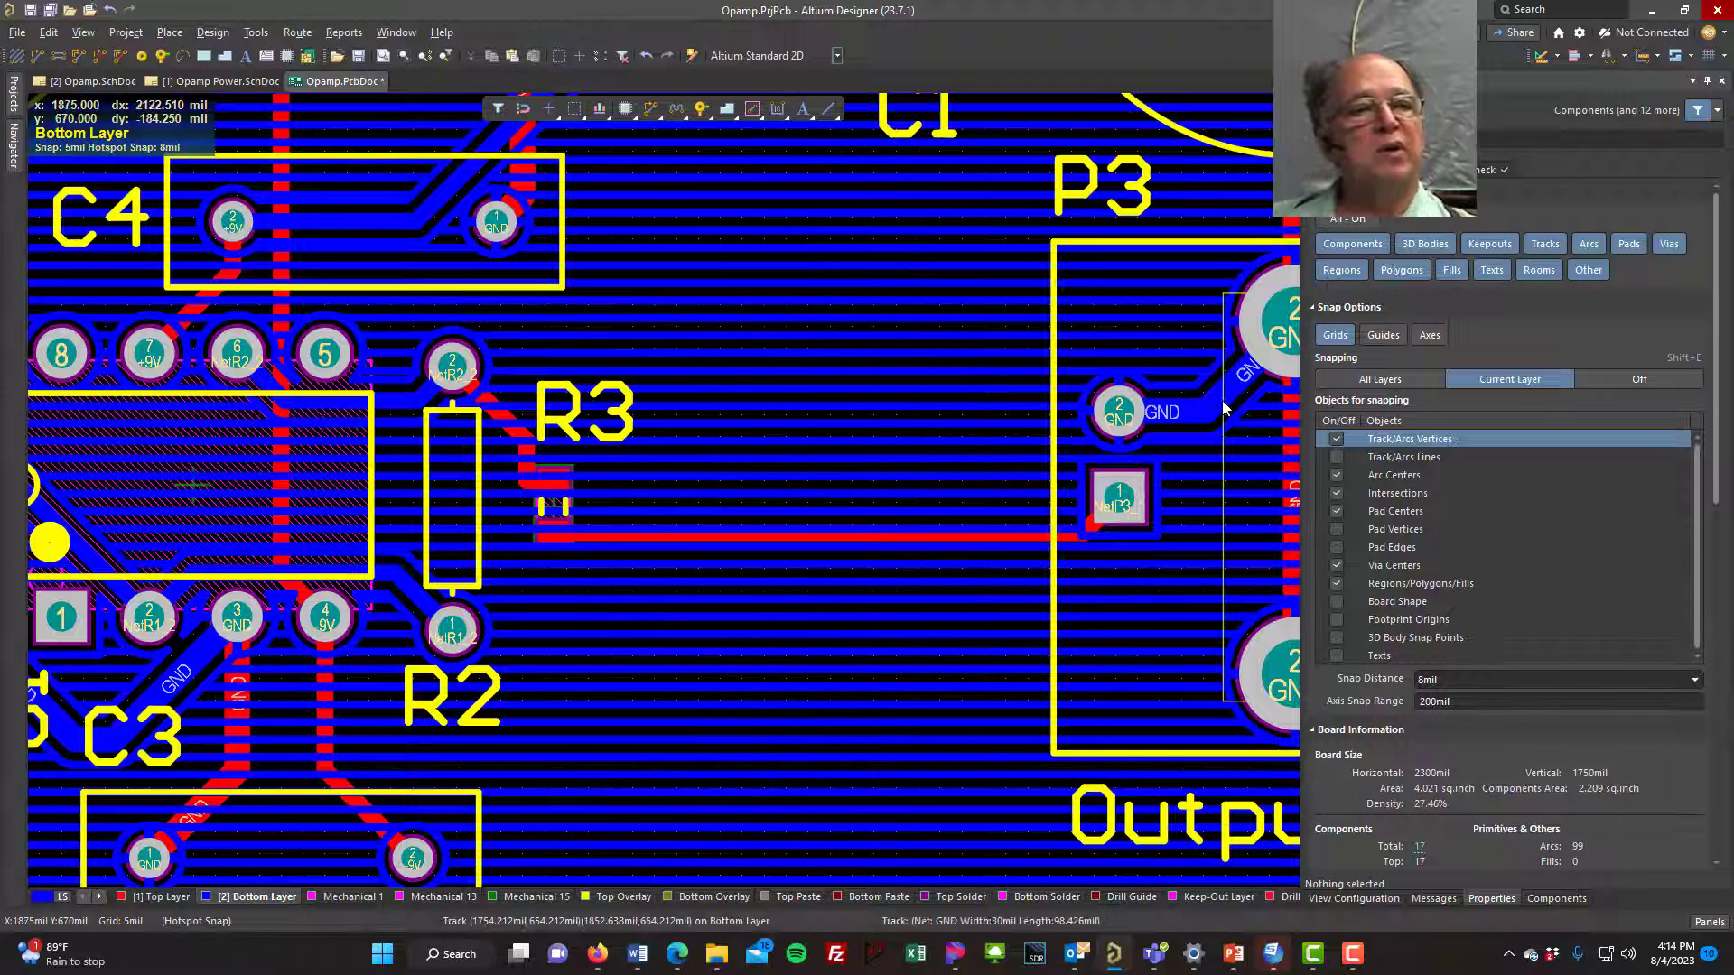
{"action": "scroll", "coordinate": [1194, 406], "scroll_direction": "up", "scroll_amount": 4, "text": "ctrl"}
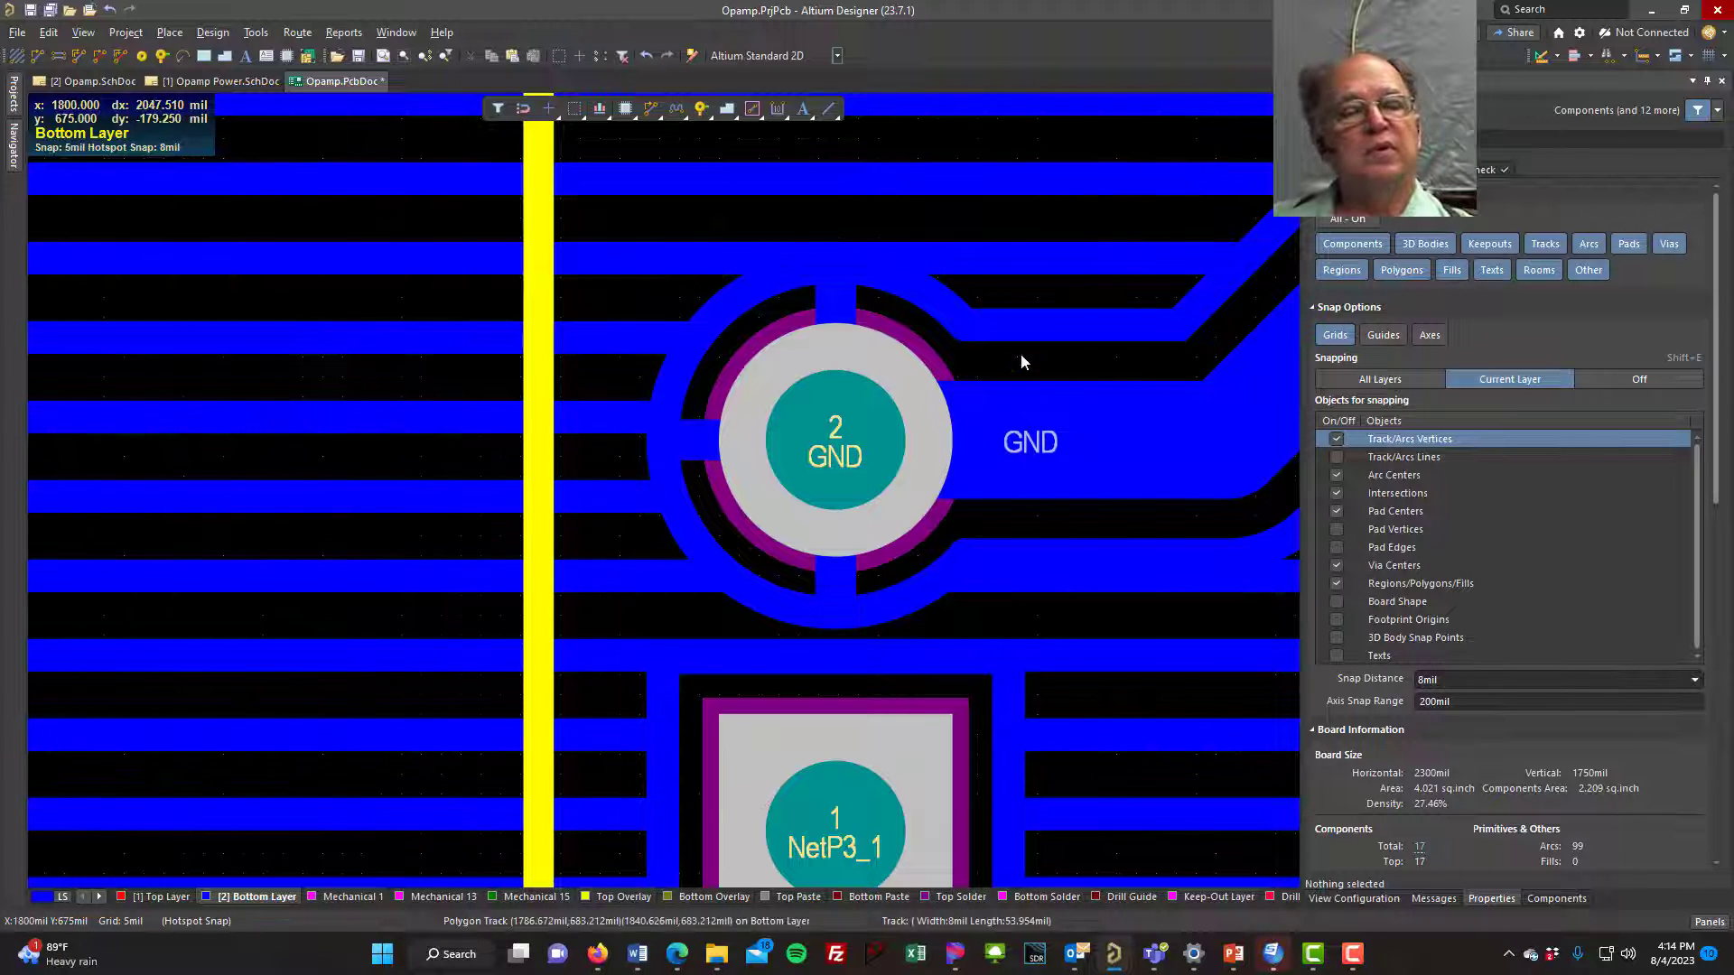
{"action": "scroll", "coordinate": [713, 534], "scroll_direction": "down", "scroll_amount": 3, "text": "ctrl"}
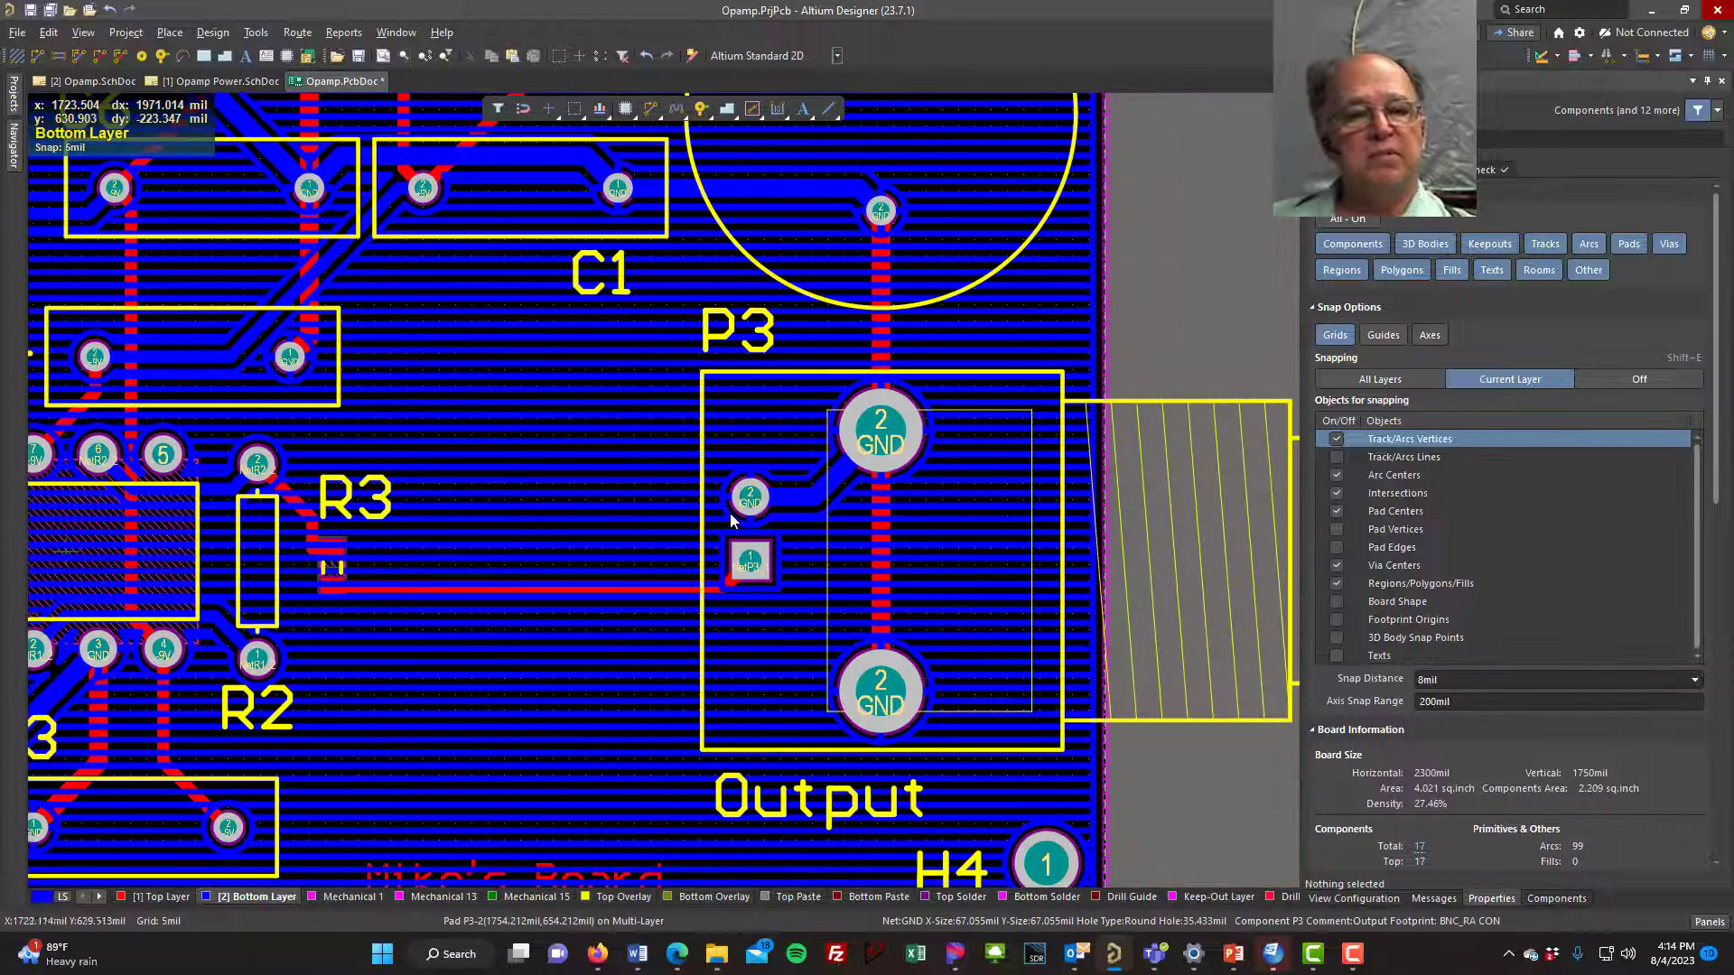
- Change the bottom-layer ground polygon's hatch mode to 45 Degree and clear the selection
{"action": "left_click", "coordinate": [528, 713]}
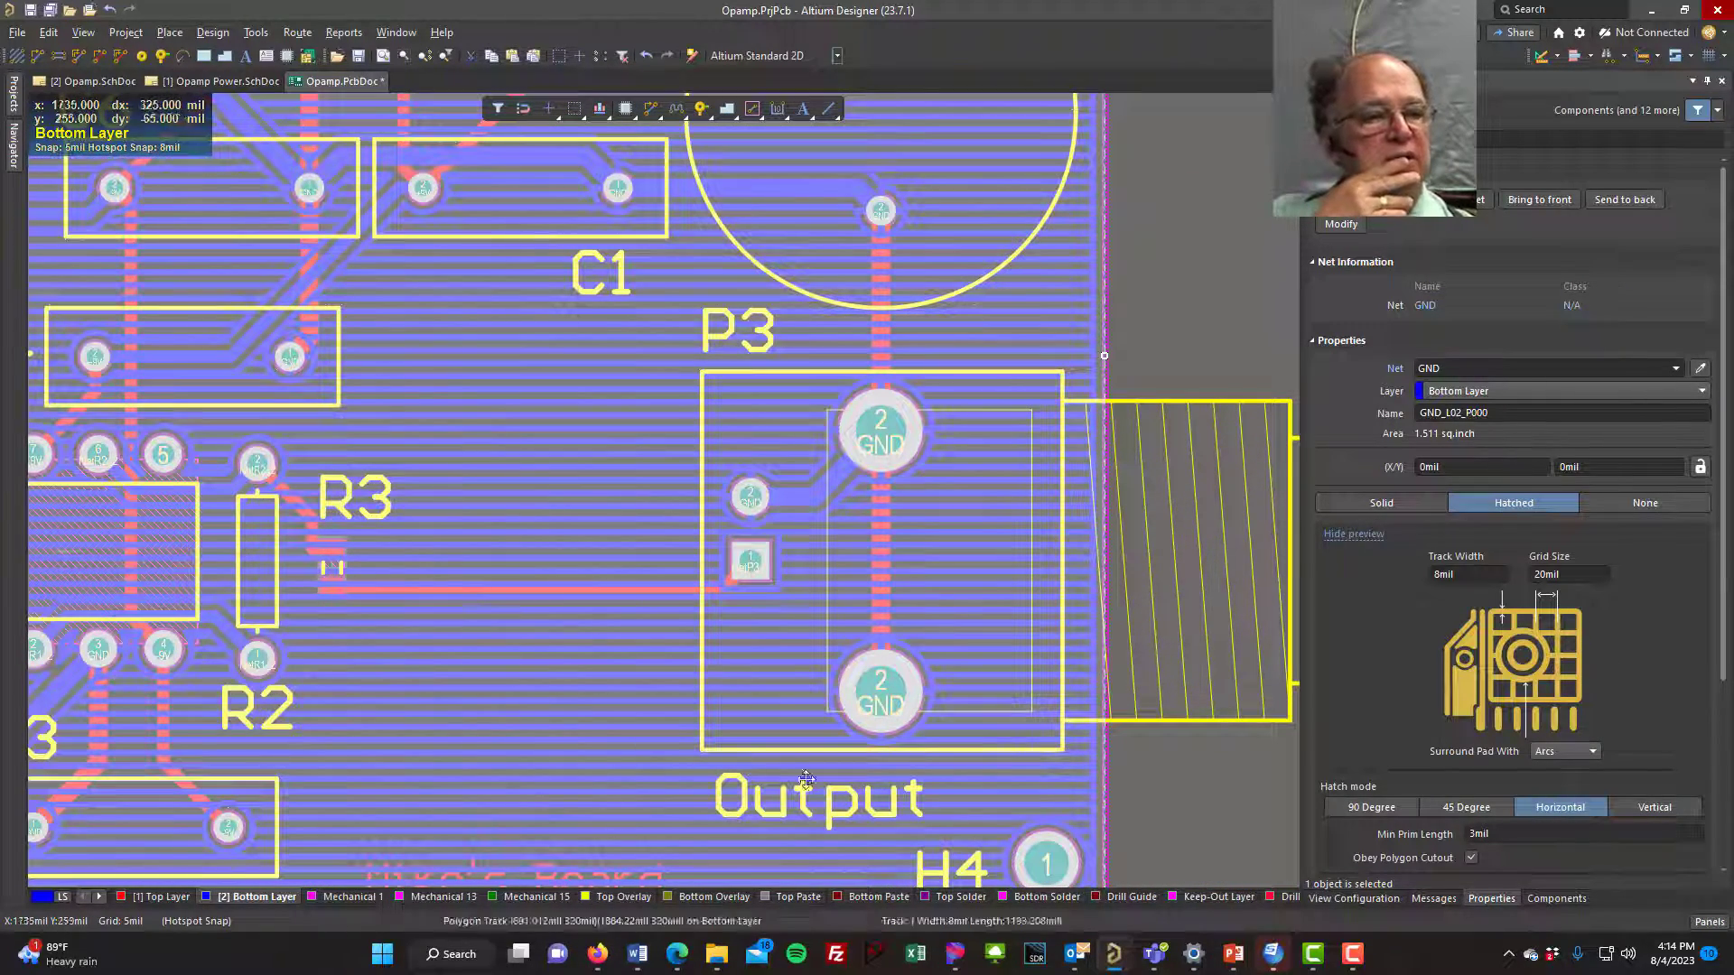
{"action": "left_click", "coordinate": [1465, 808]}
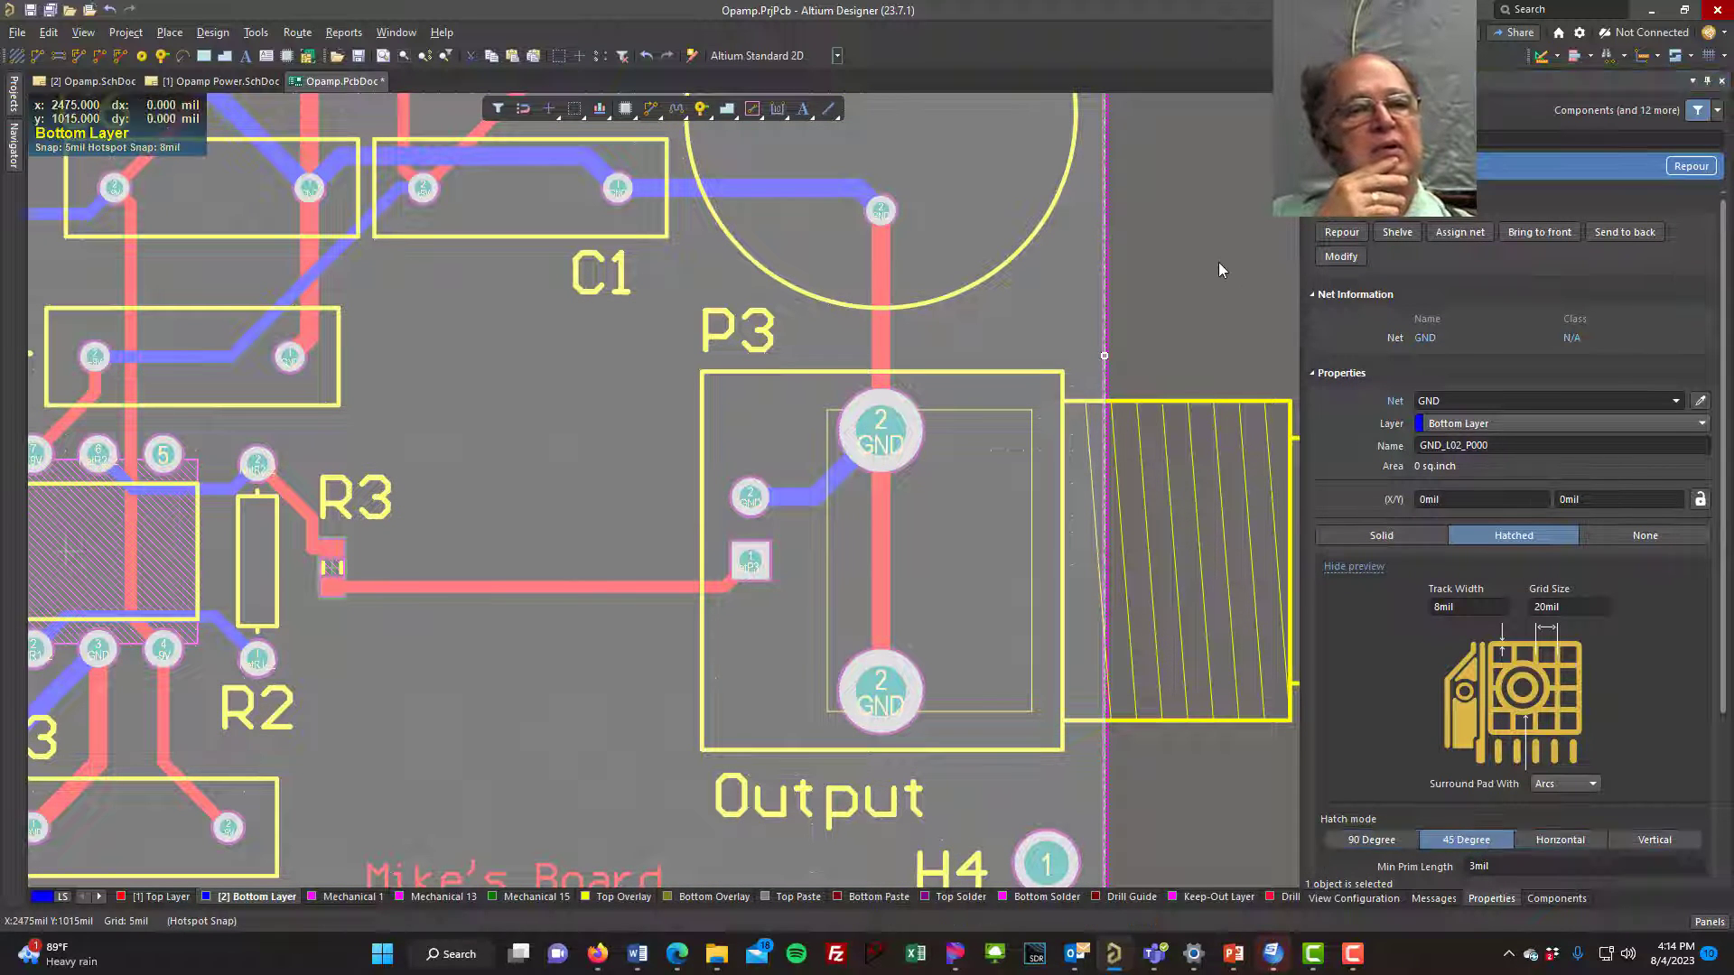
{"action": "left_click", "coordinate": [506, 469]}
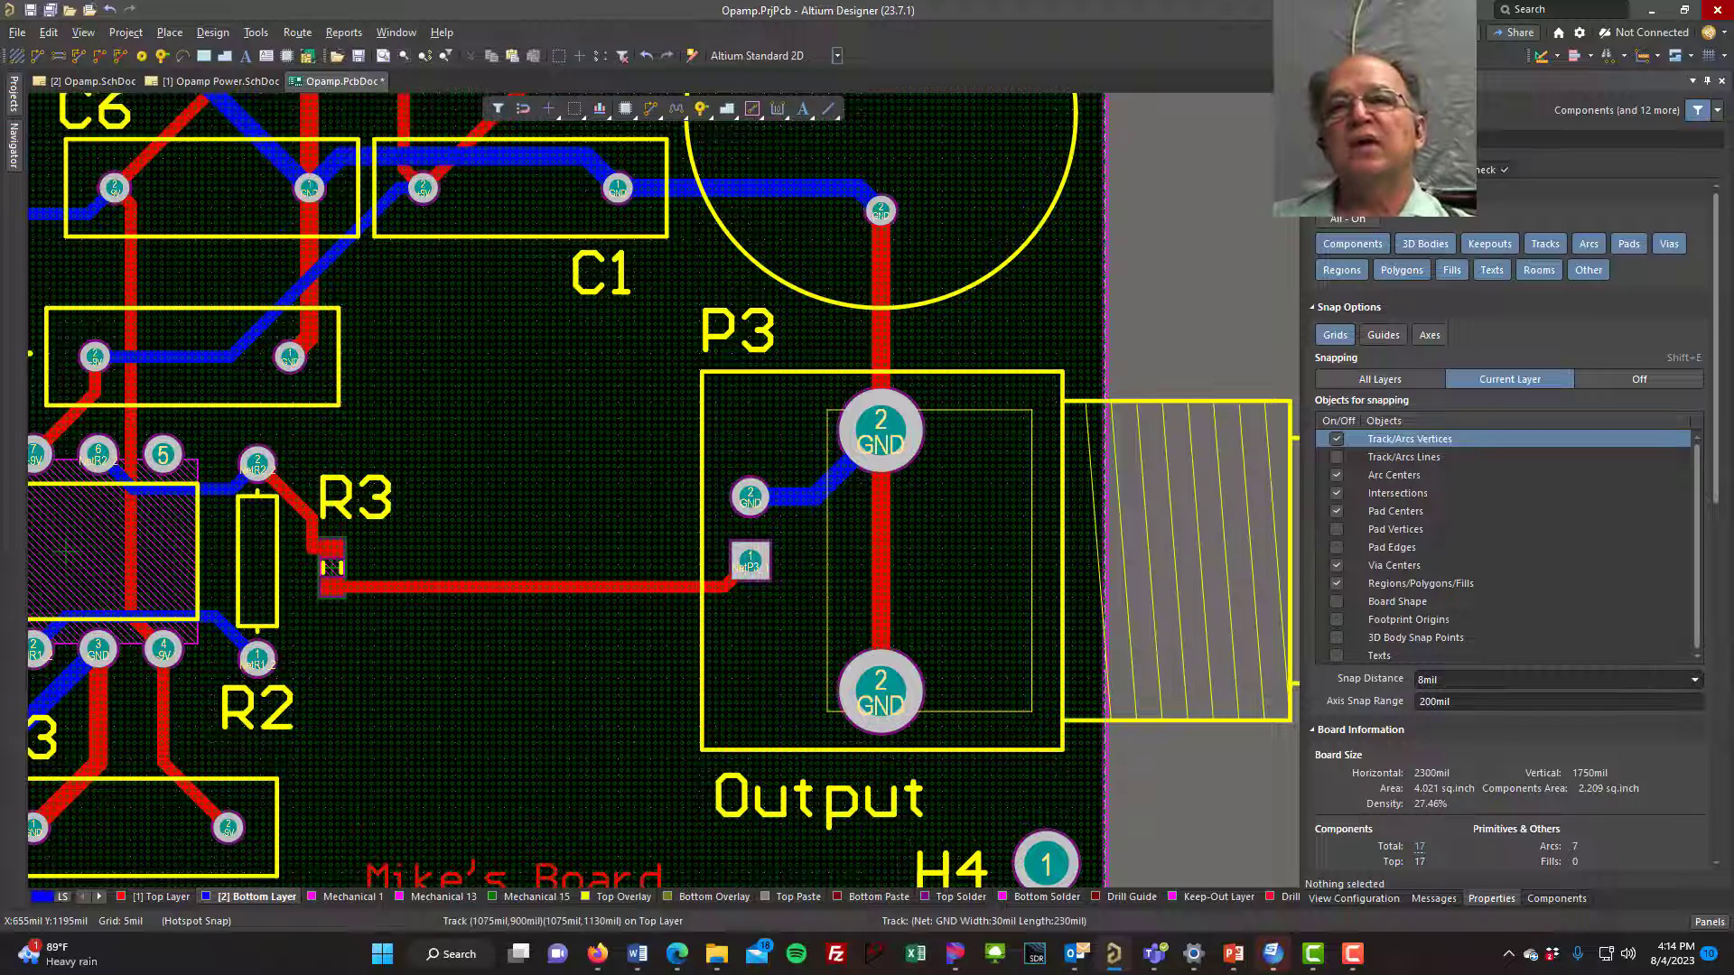
- Repour all polygons to apply the 45-degree hatch to the bottom-layer ground pour
{"action": "left_click", "coordinate": [256, 32]}
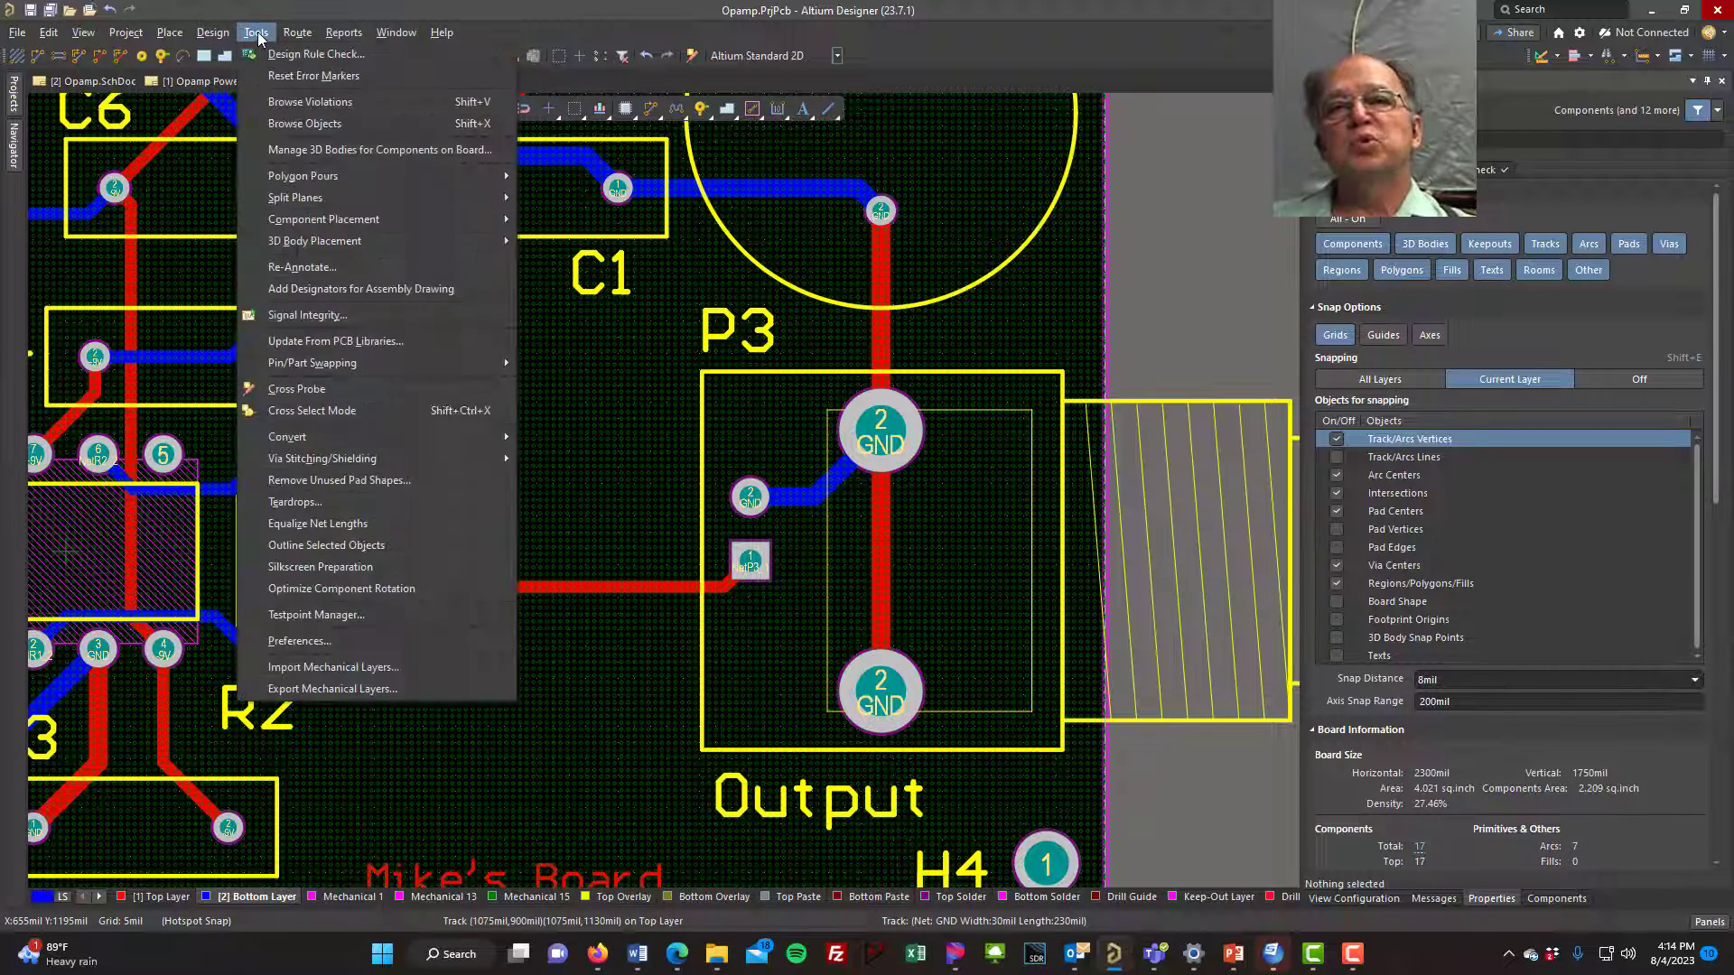
{"action": "mouse_move", "coordinate": [421, 175]}
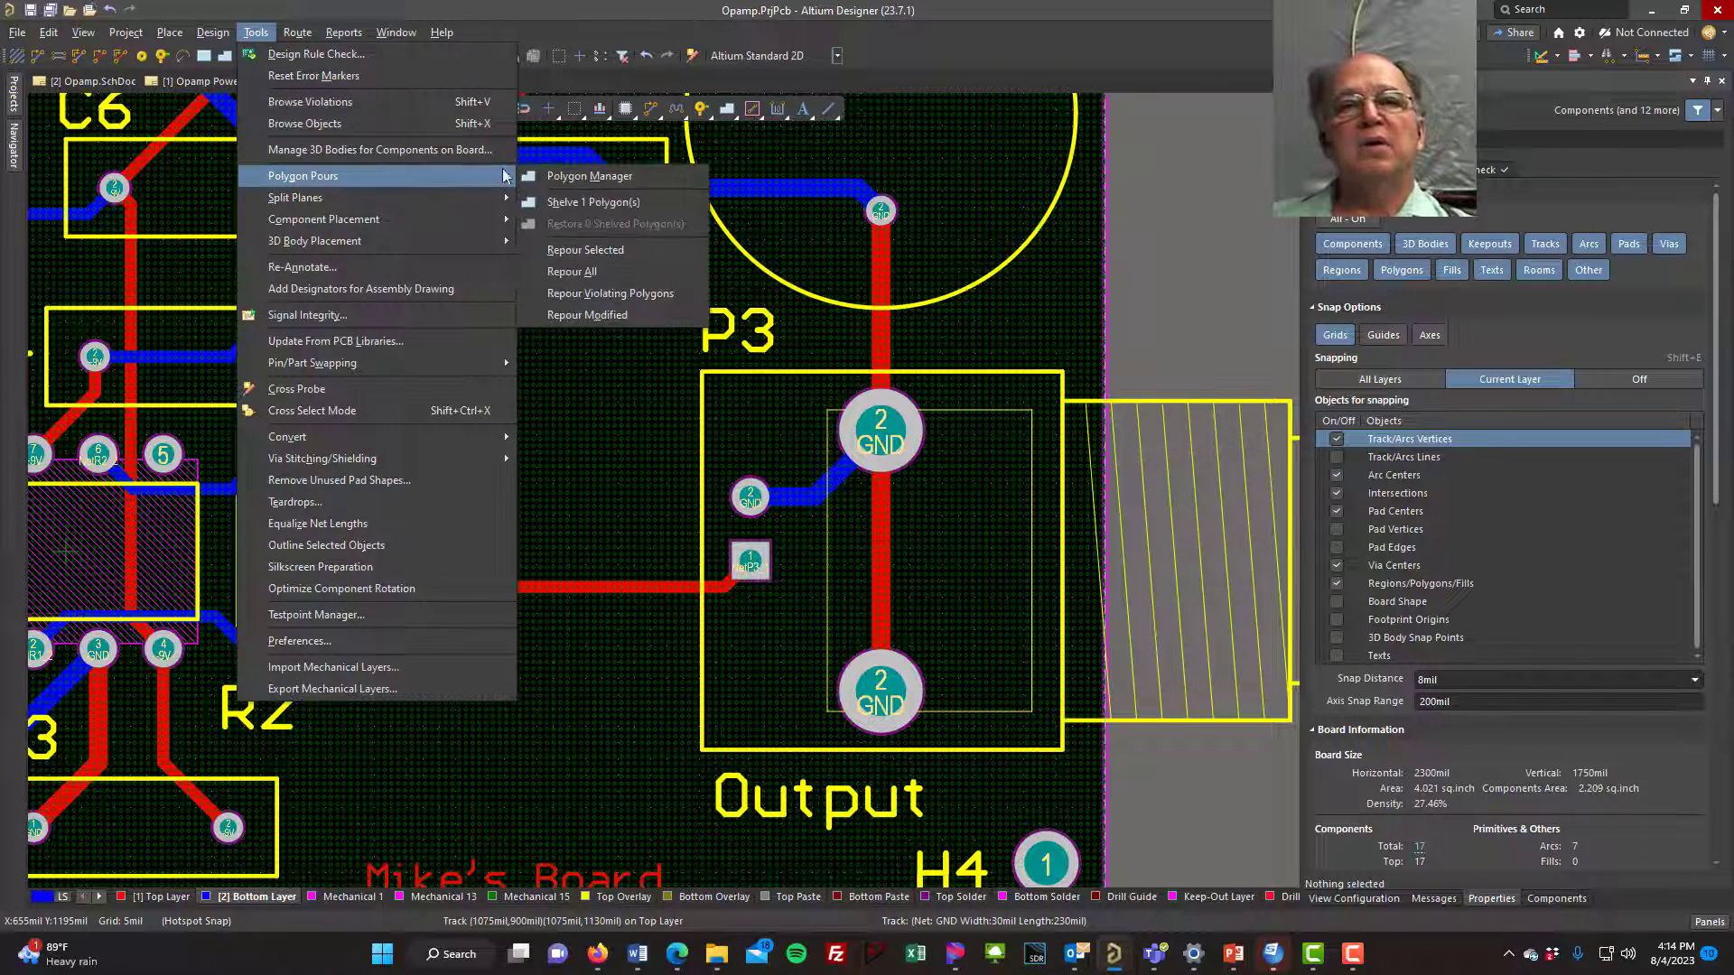
{"action": "left_click", "coordinate": [593, 273]}
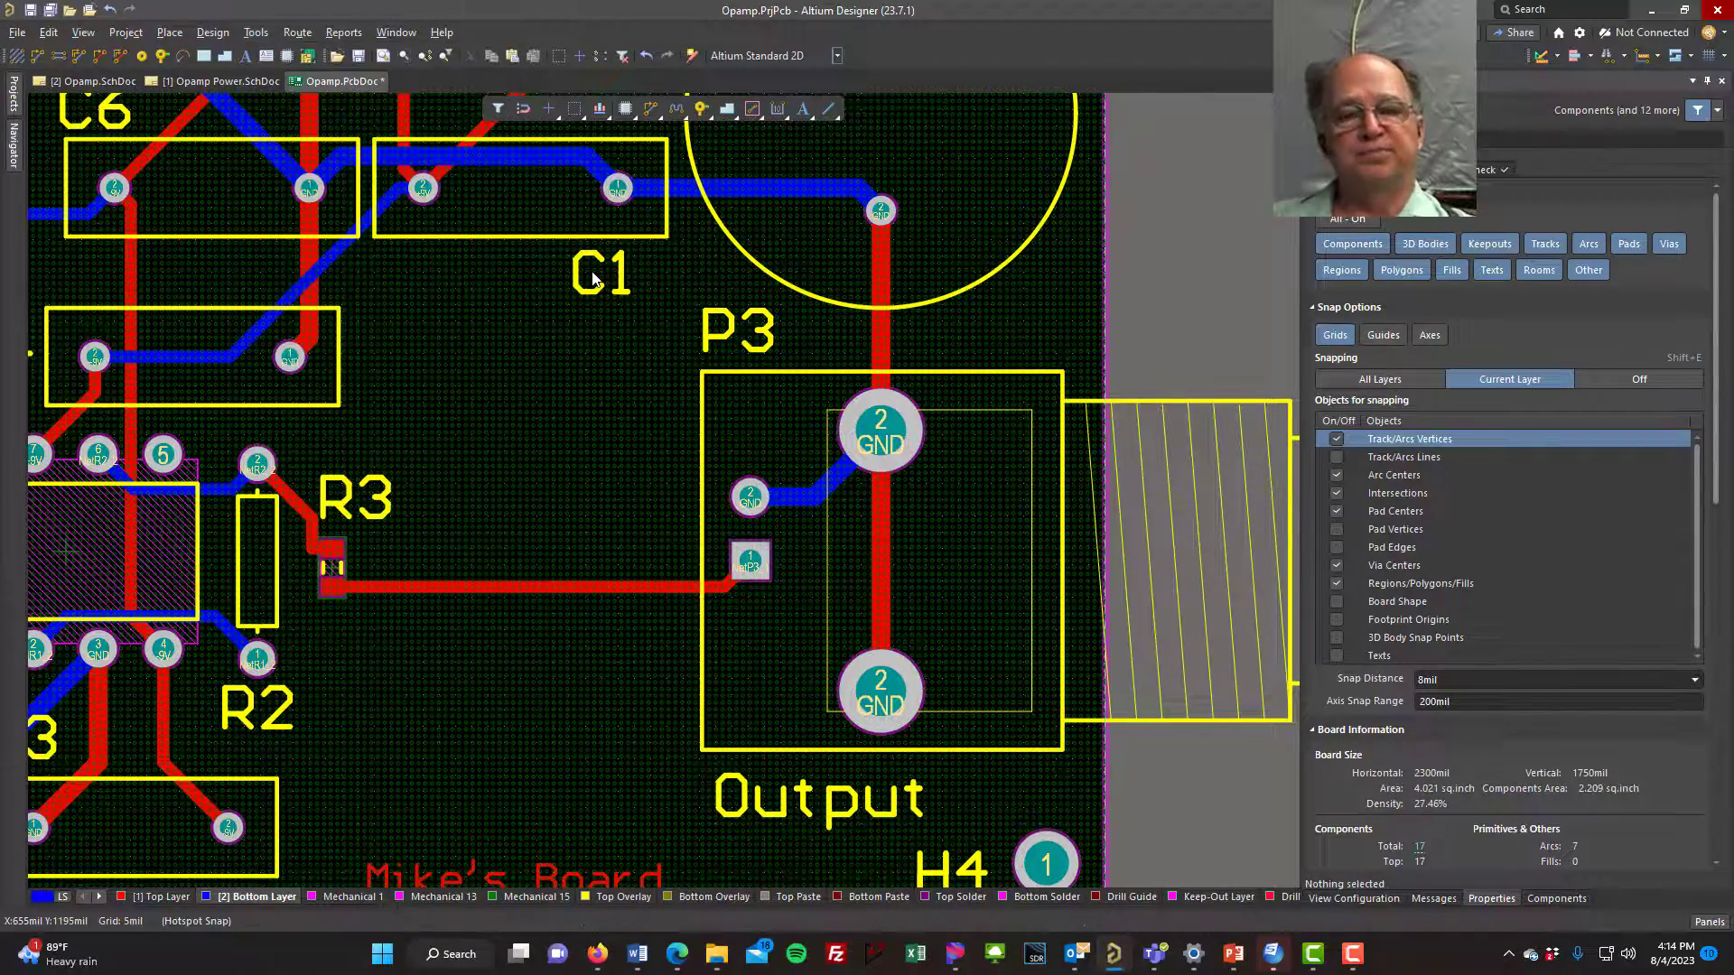
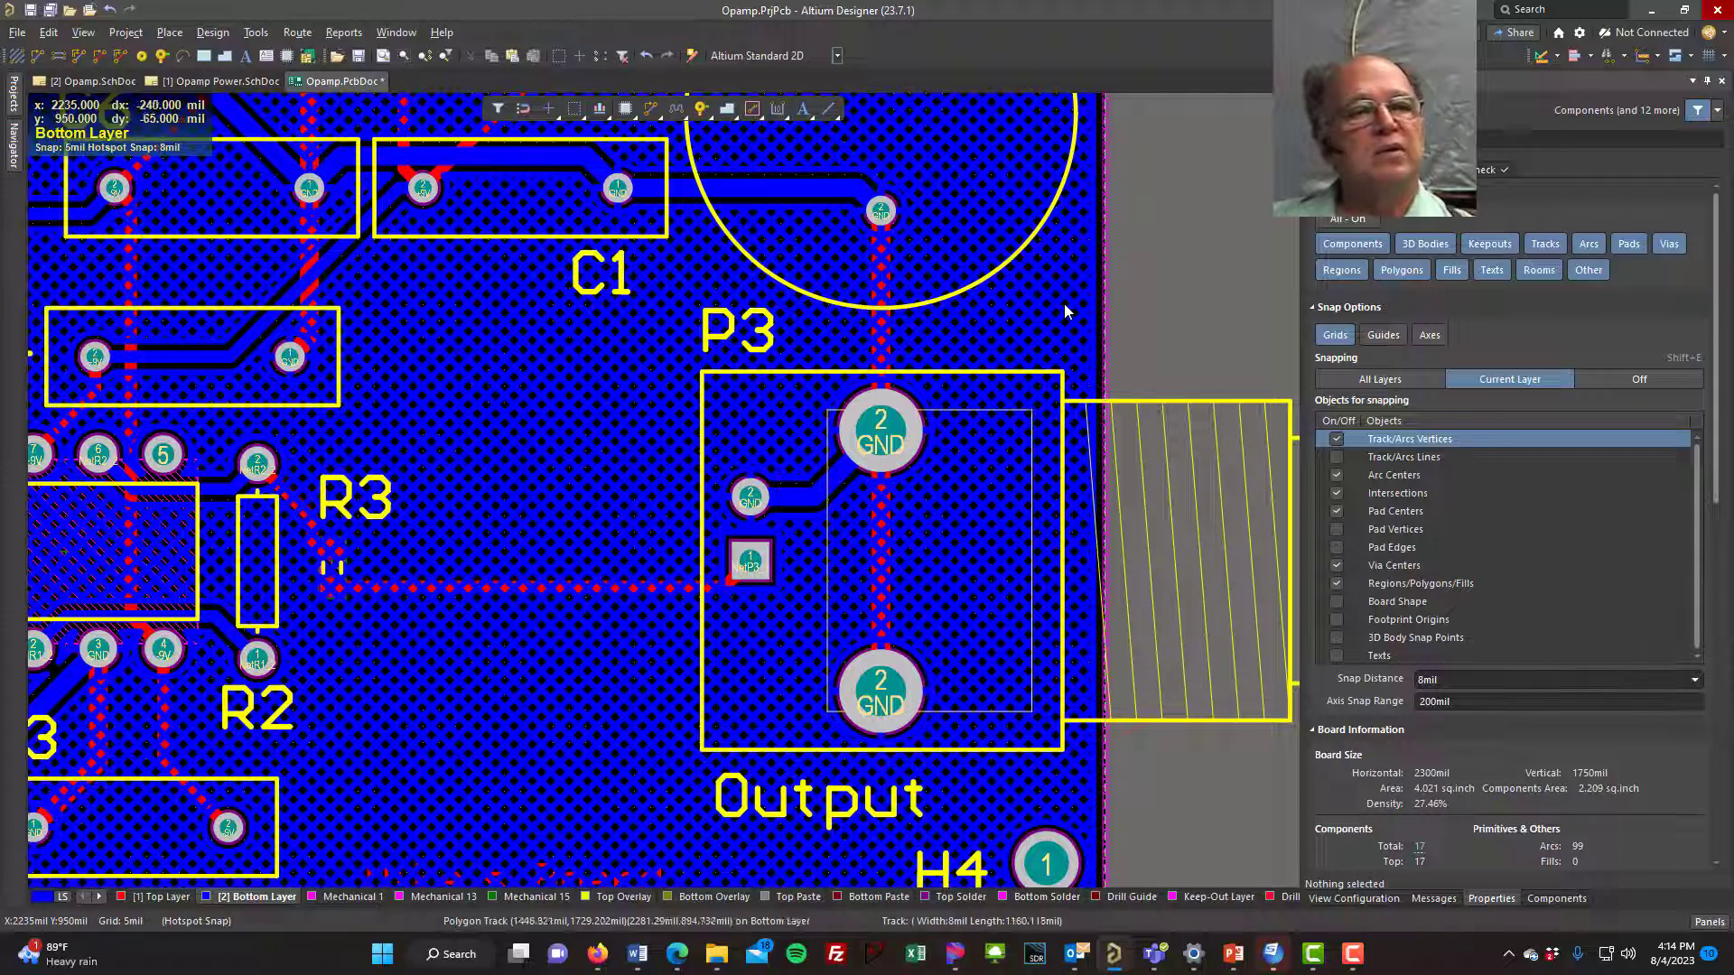
- Change the bottom-layer ground polygon's fill to Solid, repour all polygons and clear the selection
{"action": "left_click", "coordinate": [1064, 304]}
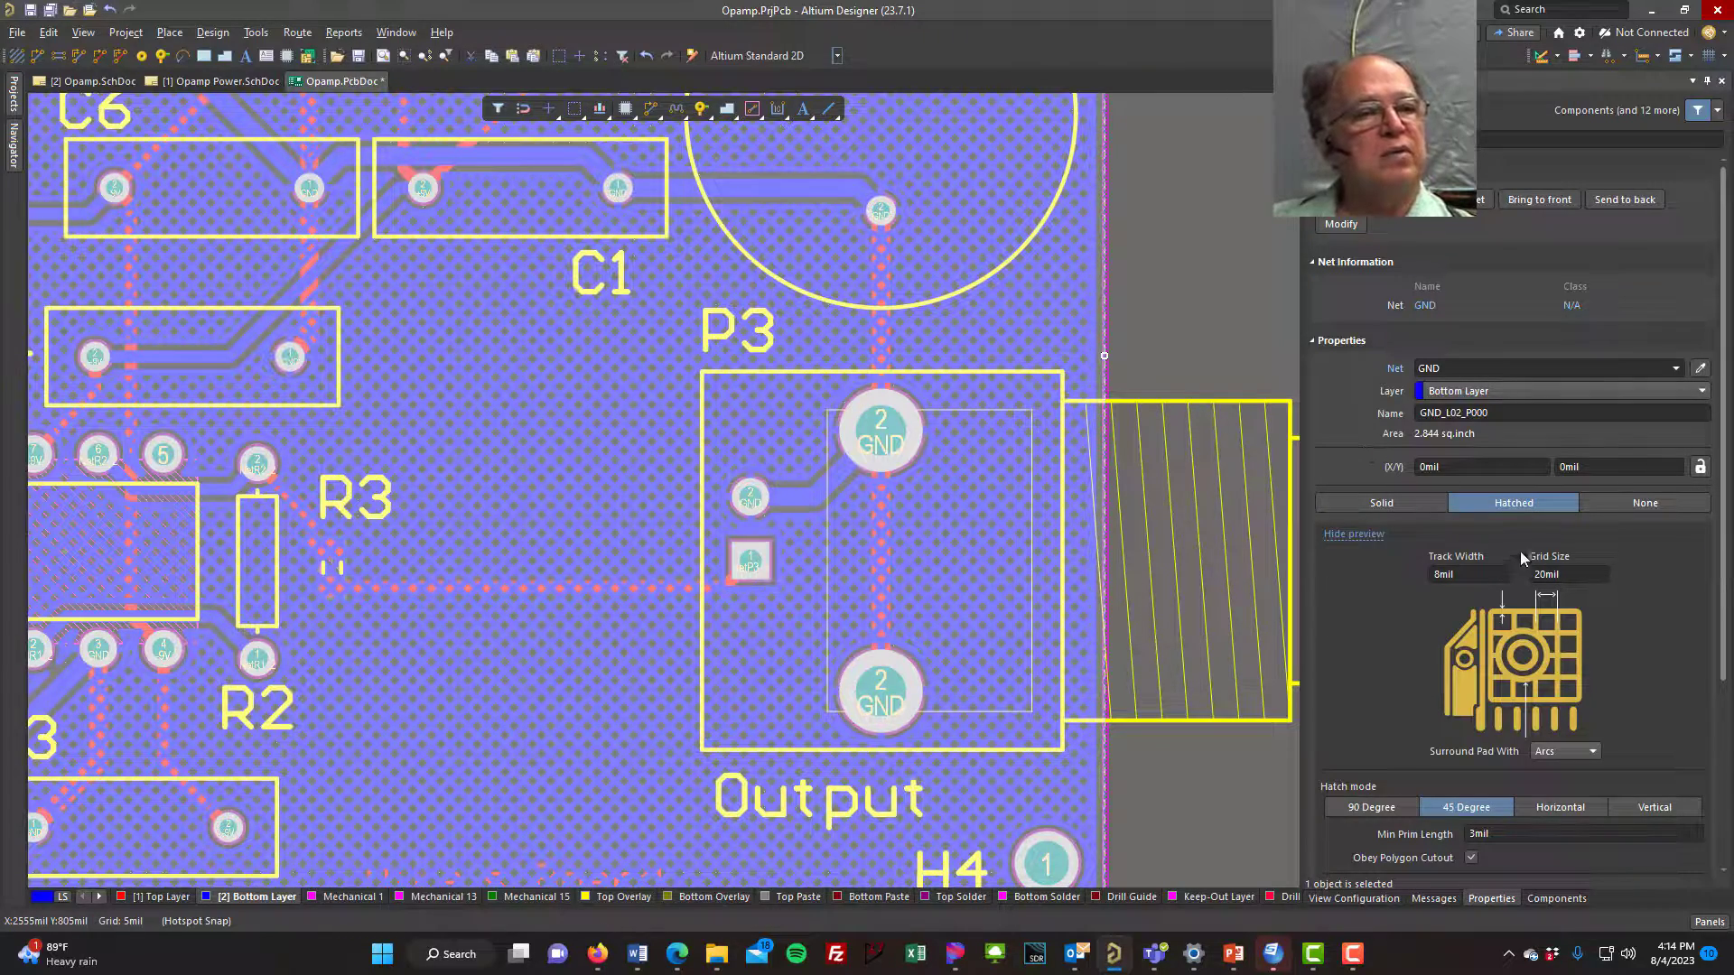
{"action": "left_click", "coordinate": [1412, 502]}
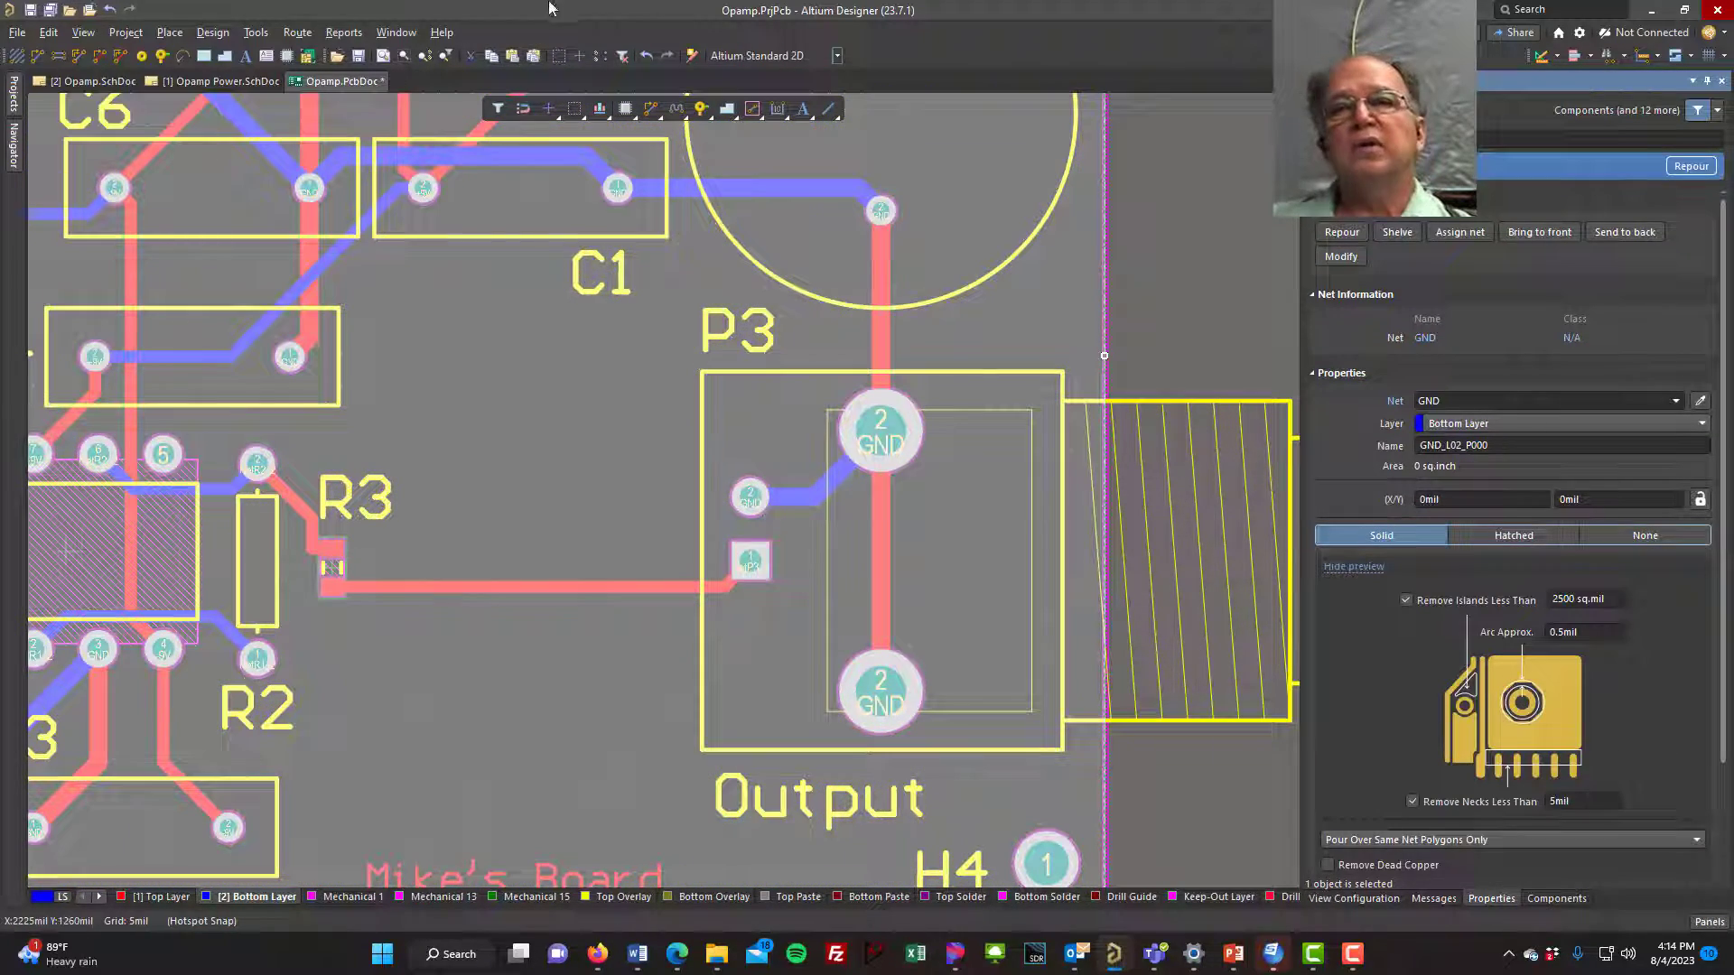
{"action": "left_click", "coordinate": [256, 34]}
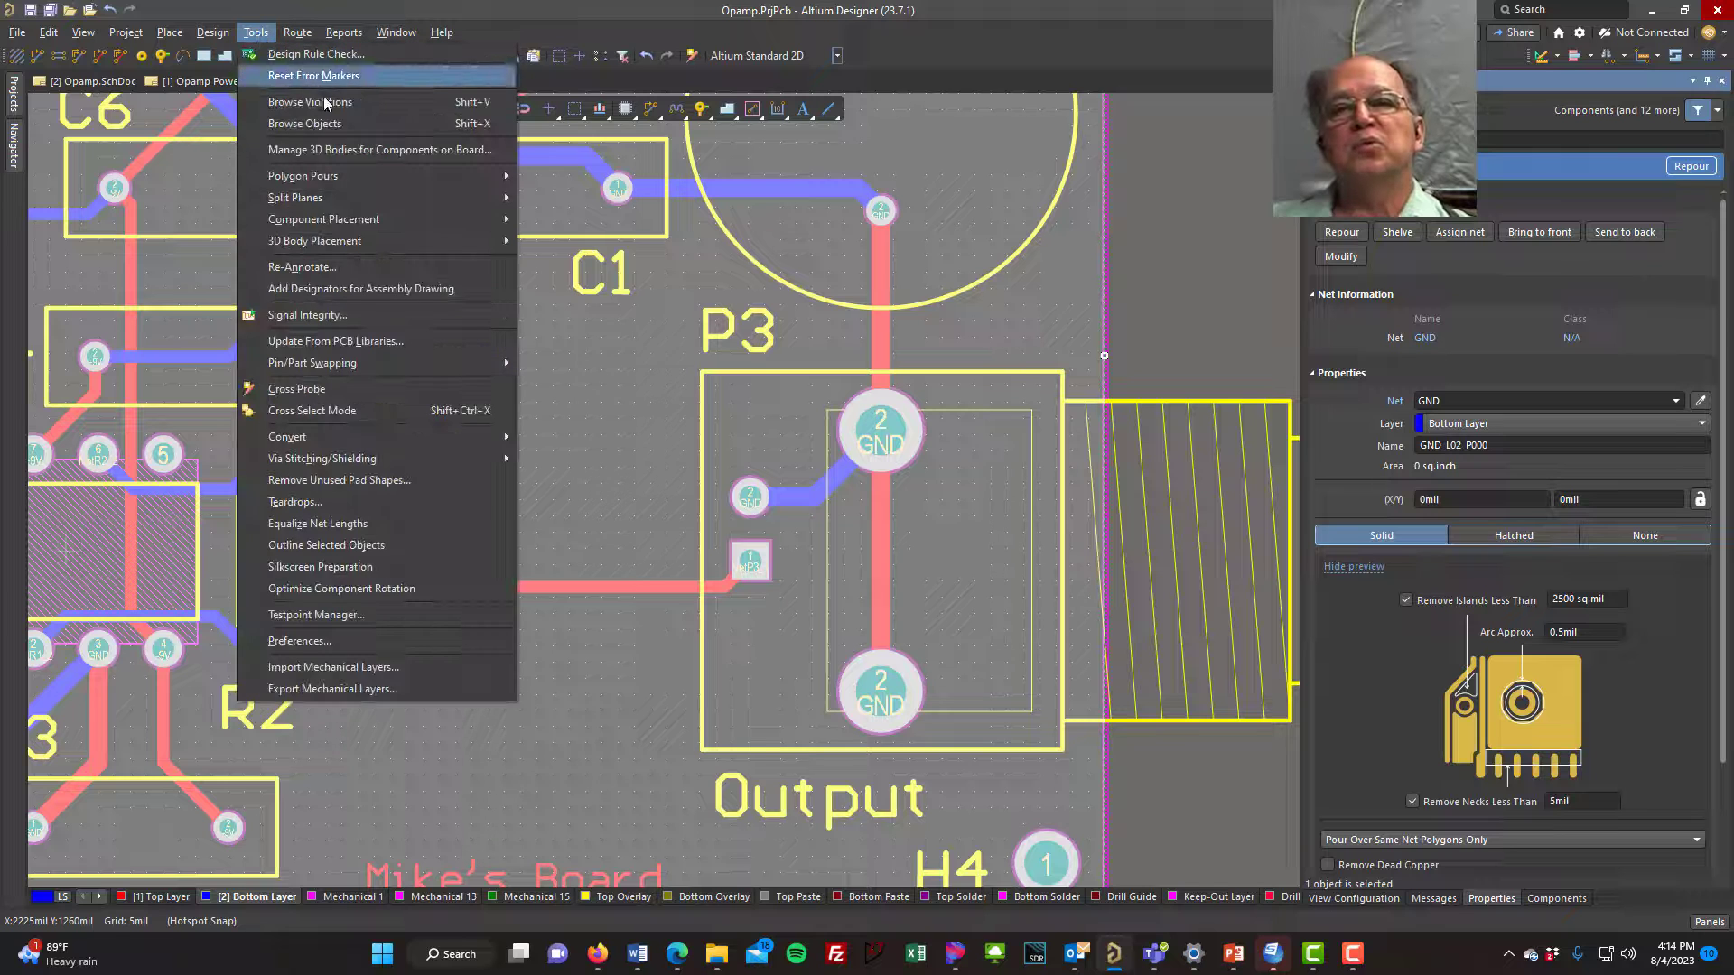
{"action": "mouse_move", "coordinate": [462, 174]}
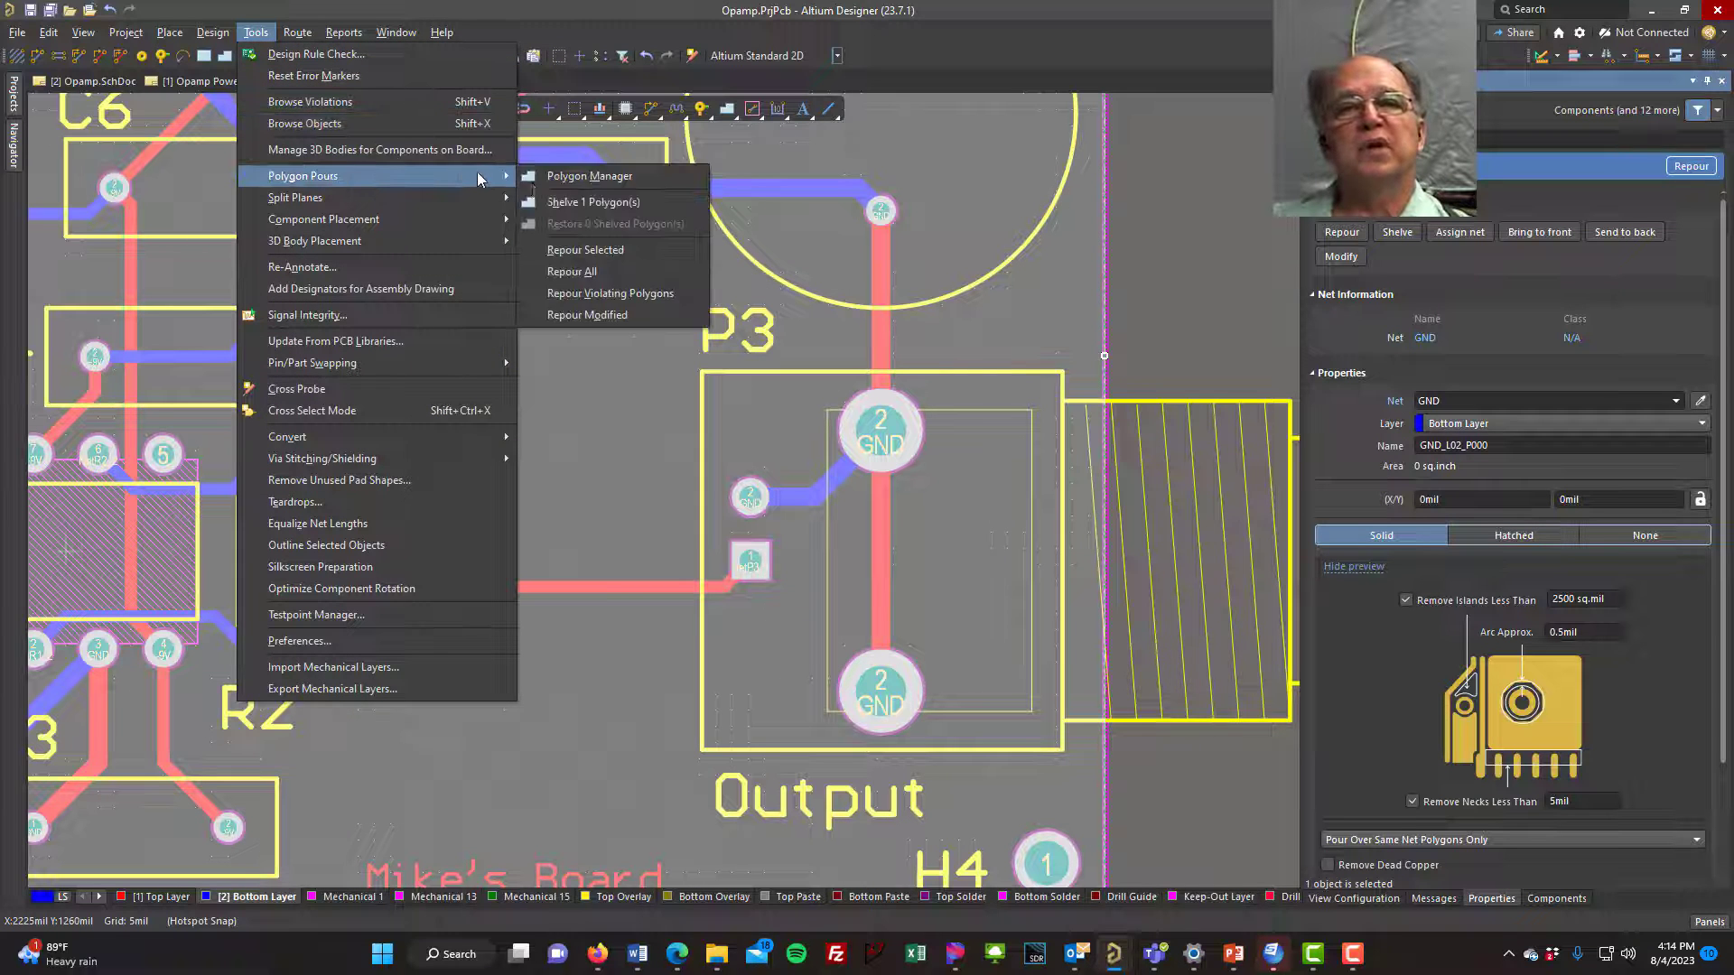
{"action": "left_click", "coordinate": [594, 271]}
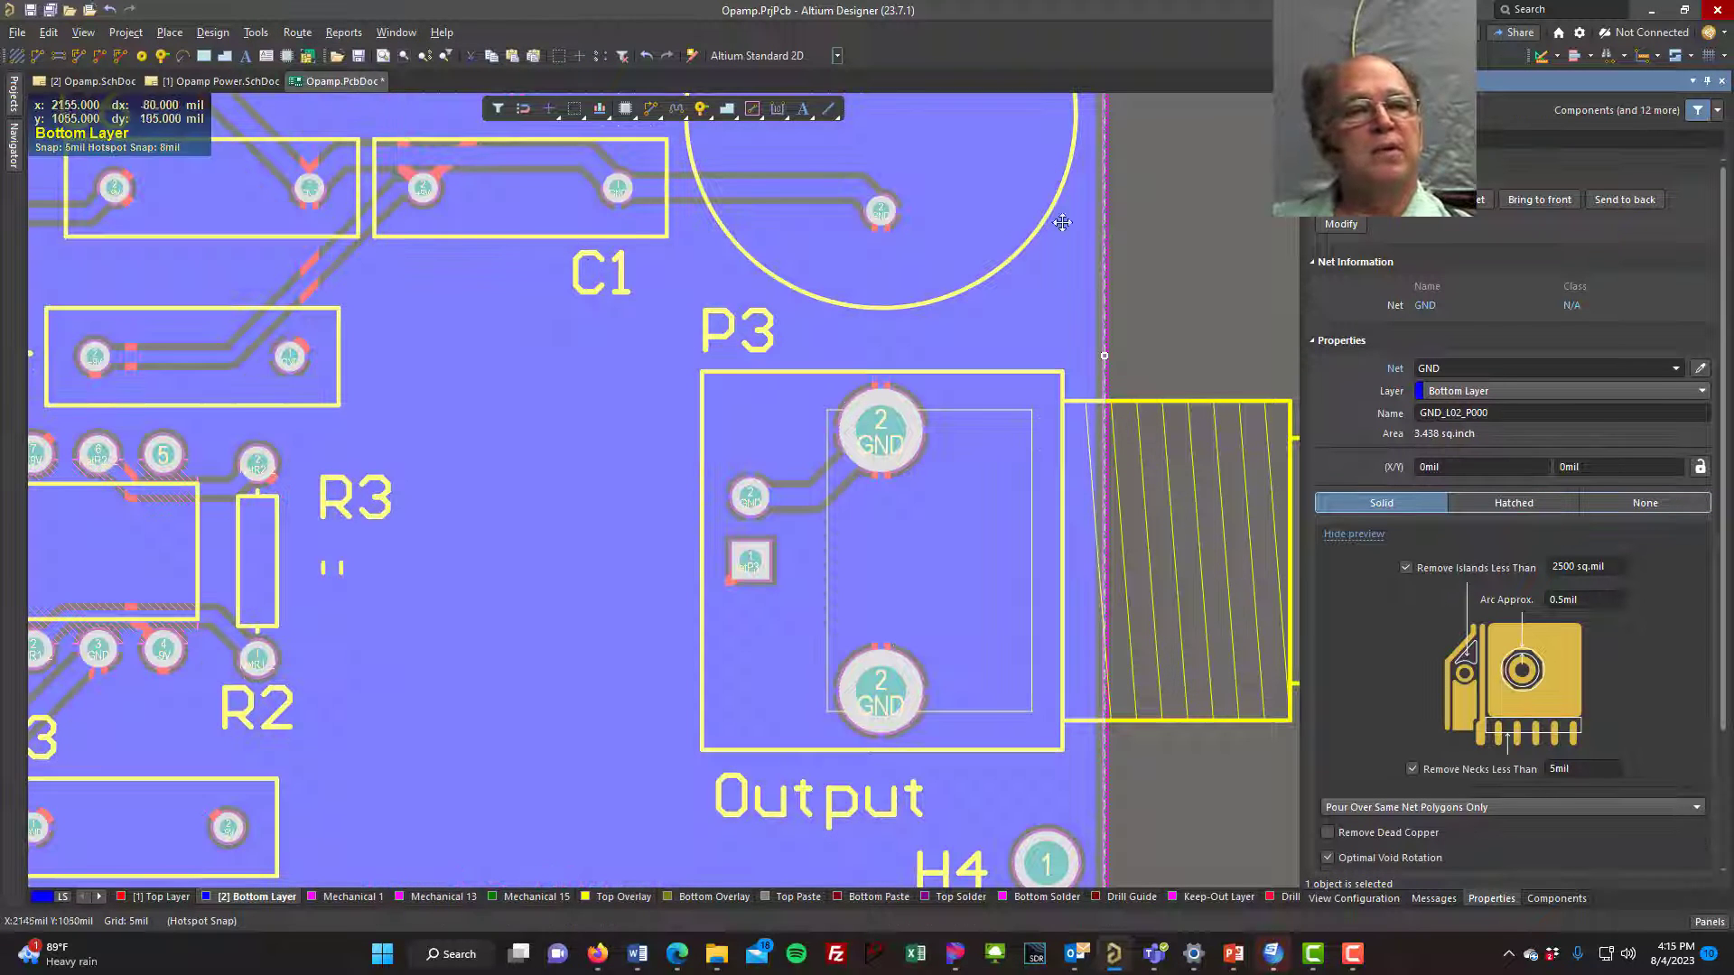
{"action": "left_click", "coordinate": [1147, 224]}
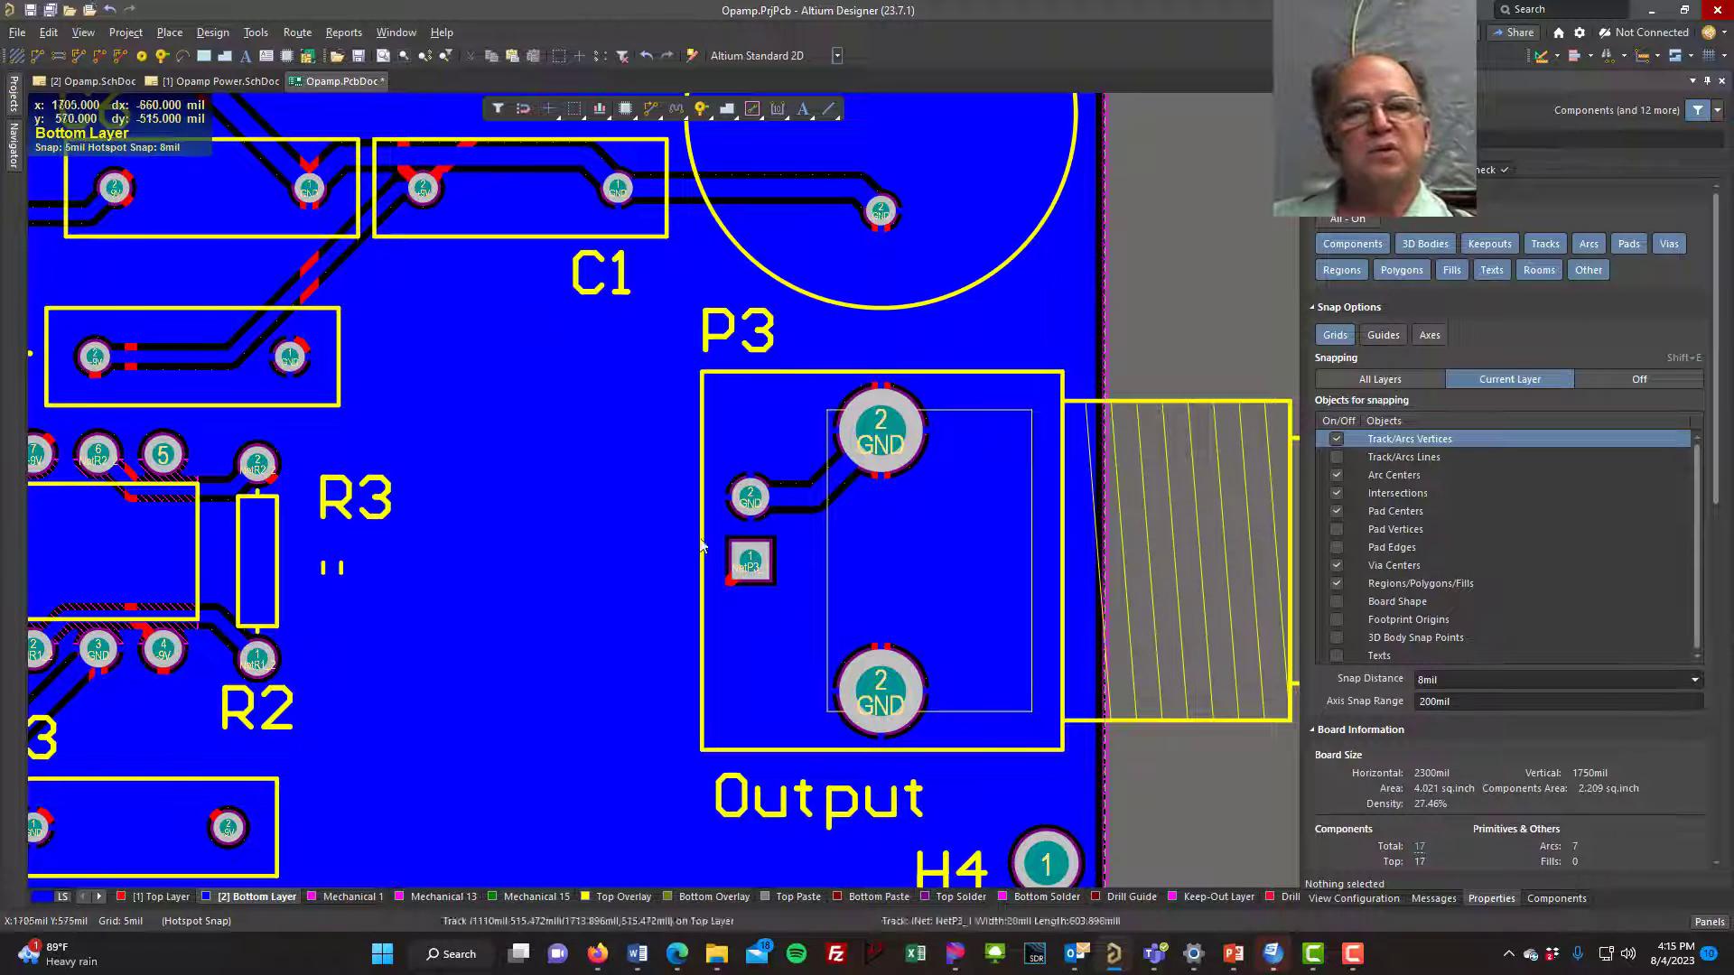
- Examine up close how the solid bottom pour connects to the GND pads of C1, C2 and P3
{"action": "scroll", "coordinate": [957, 226], "scroll_direction": "up", "scroll_amount": 4}
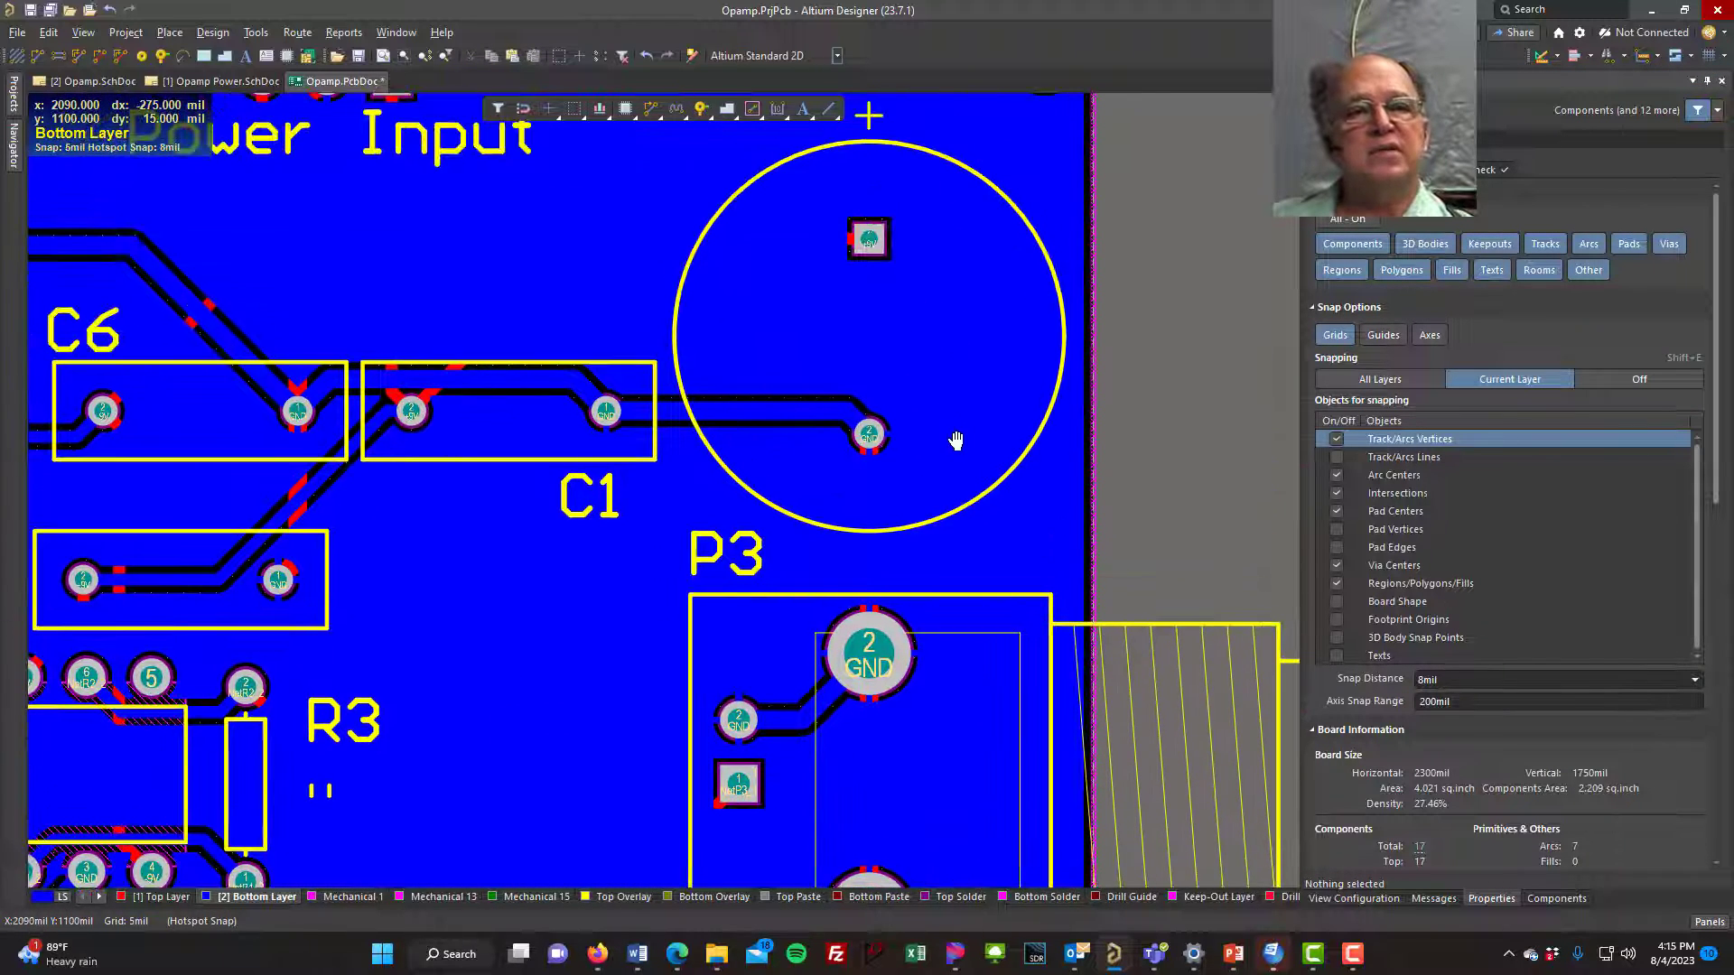
{"action": "scroll", "coordinate": [933, 428], "scroll_direction": "up", "scroll_amount": 3, "text": "ctrl"}
{"action": "scroll", "coordinate": [891, 452], "scroll_direction": "up", "scroll_amount": 4, "text": "ctrl"}
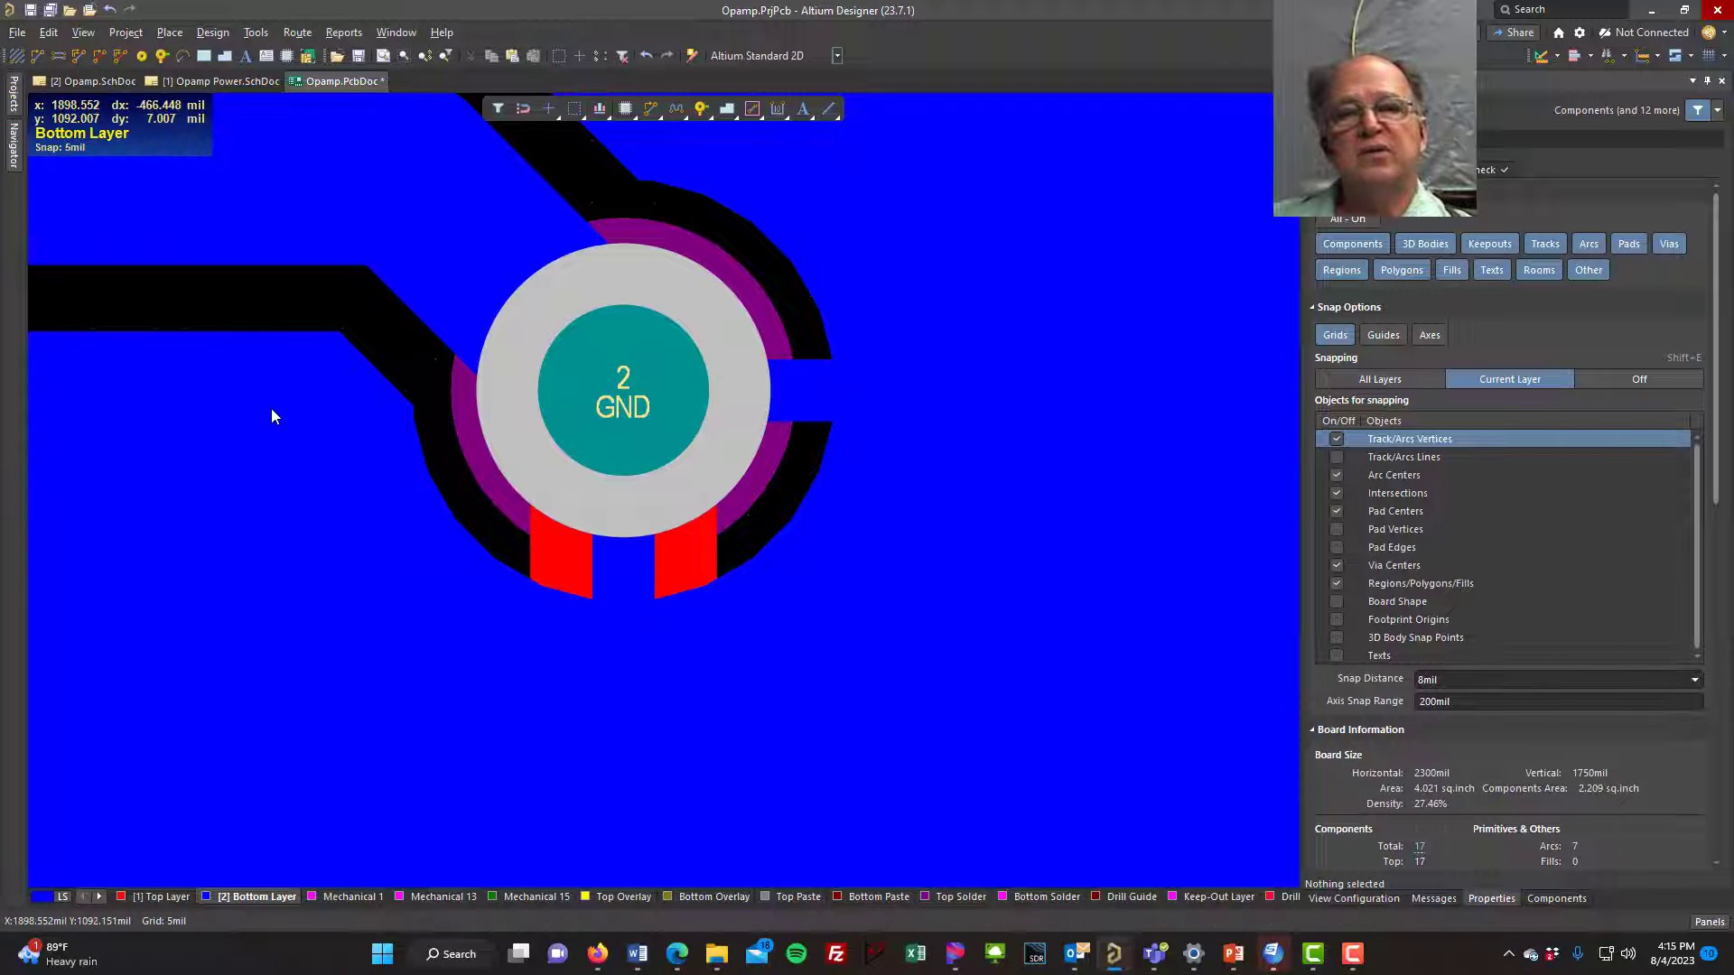
{"action": "scroll", "coordinate": [270, 408], "scroll_direction": "up", "scroll_amount": 2, "text": "ctrl"}
{"action": "scroll", "coordinate": [257, 376], "scroll_direction": "down", "scroll_amount": 2, "text": "ctrl"}
{"action": "scroll", "coordinate": [182, 352], "scroll_direction": "down", "scroll_amount": 3, "text": "ctrl"}
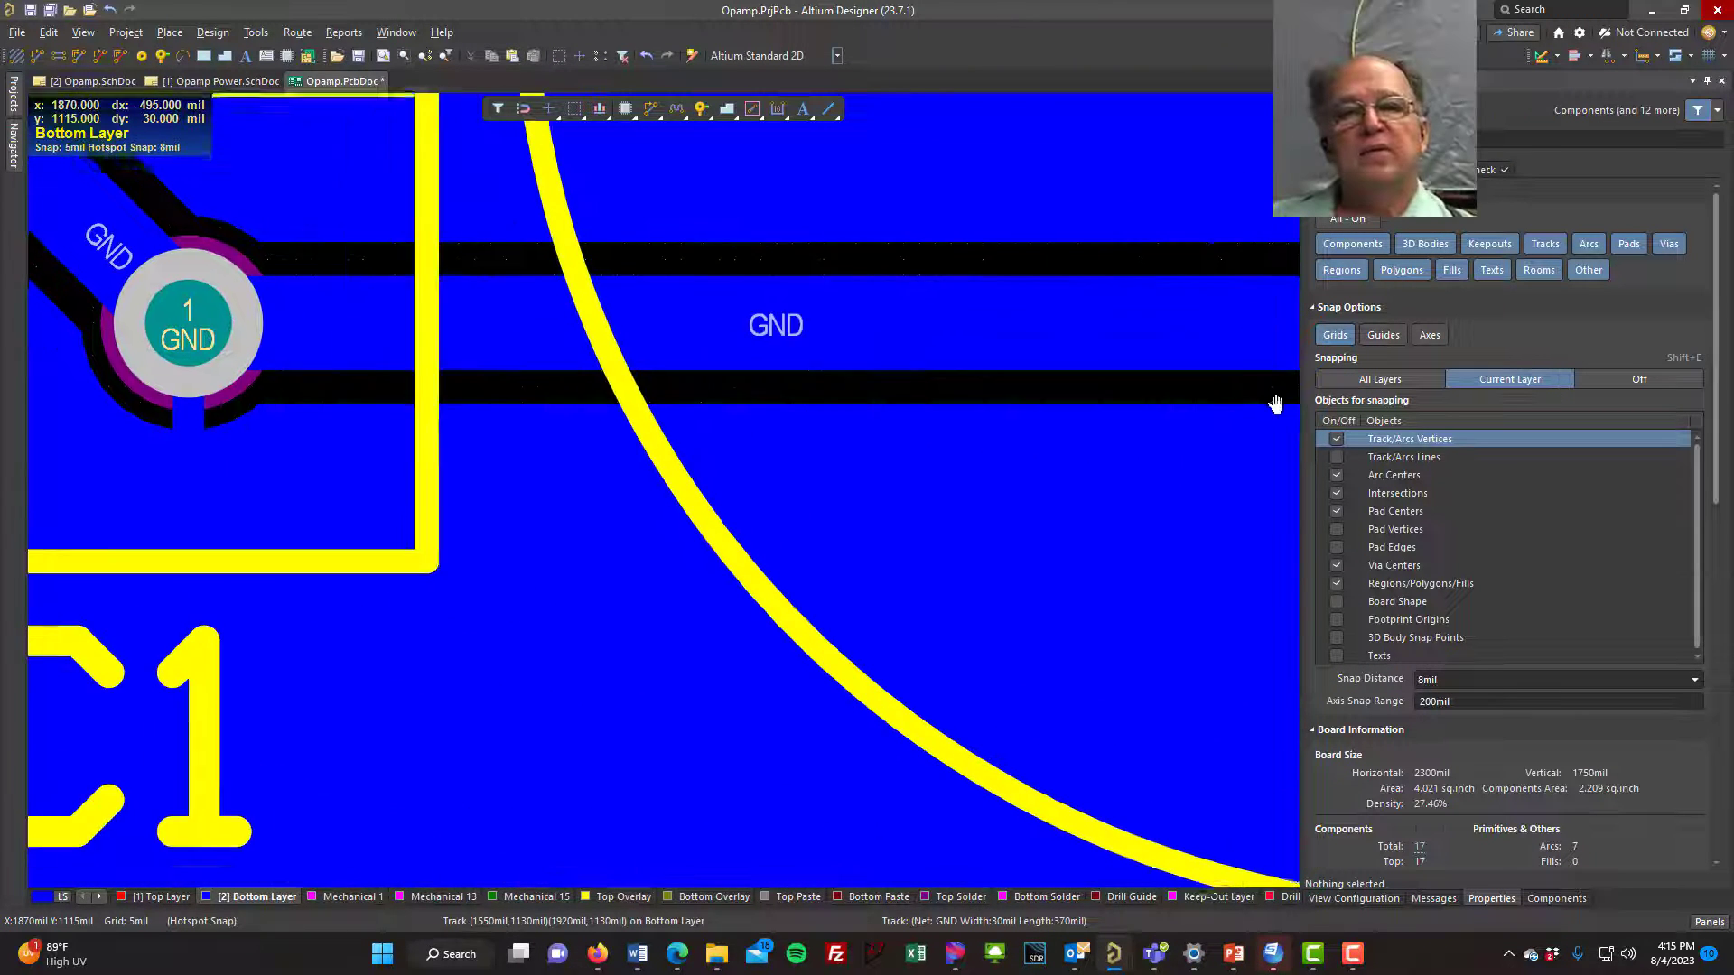
{"action": "scroll", "coordinate": [138, 442], "scroll_direction": "up", "scroll_amount": 2, "text": "ctrl"}
{"action": "scroll", "coordinate": [136, 442], "scroll_direction": "down", "scroll_amount": 5, "text": "ctrl"}
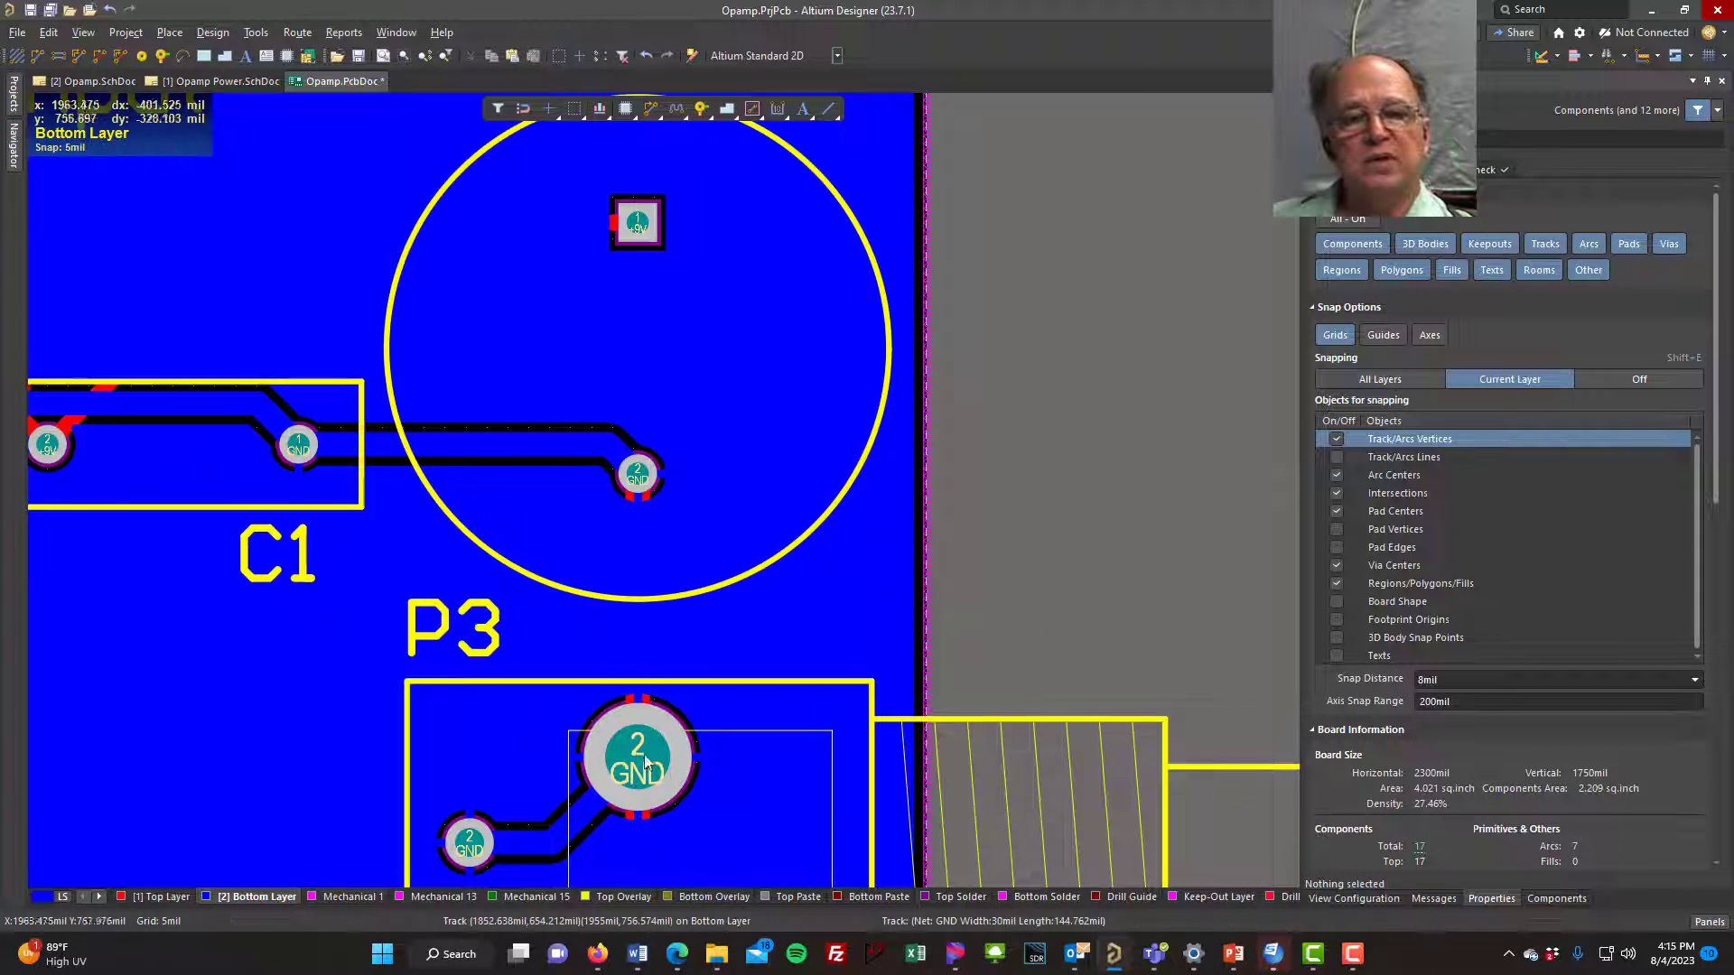
{"action": "scroll", "coordinate": [614, 811], "scroll_direction": "up", "scroll_amount": 4, "text": "ctrl"}
{"action": "right_click_drag", "start_coordinate": [1025, 690], "coordinate": [1129, 376]}
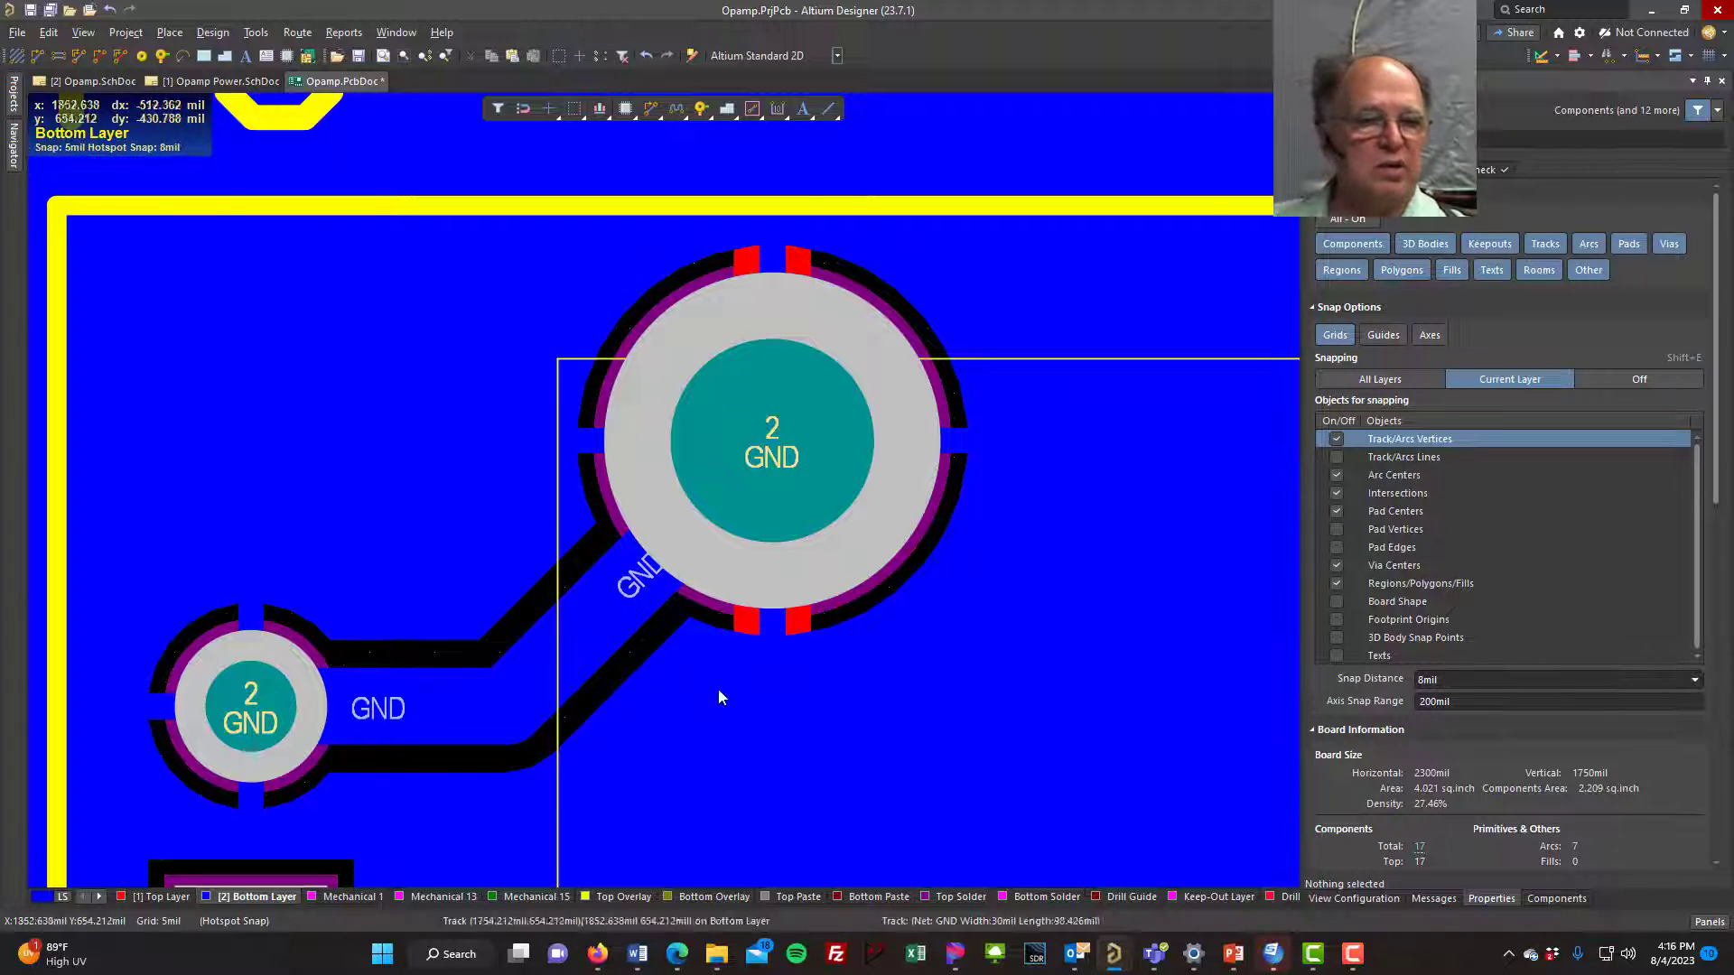
{"action": "scroll", "coordinate": [1182, 285], "scroll_direction": "down", "scroll_amount": 2, "text": "ctrl"}
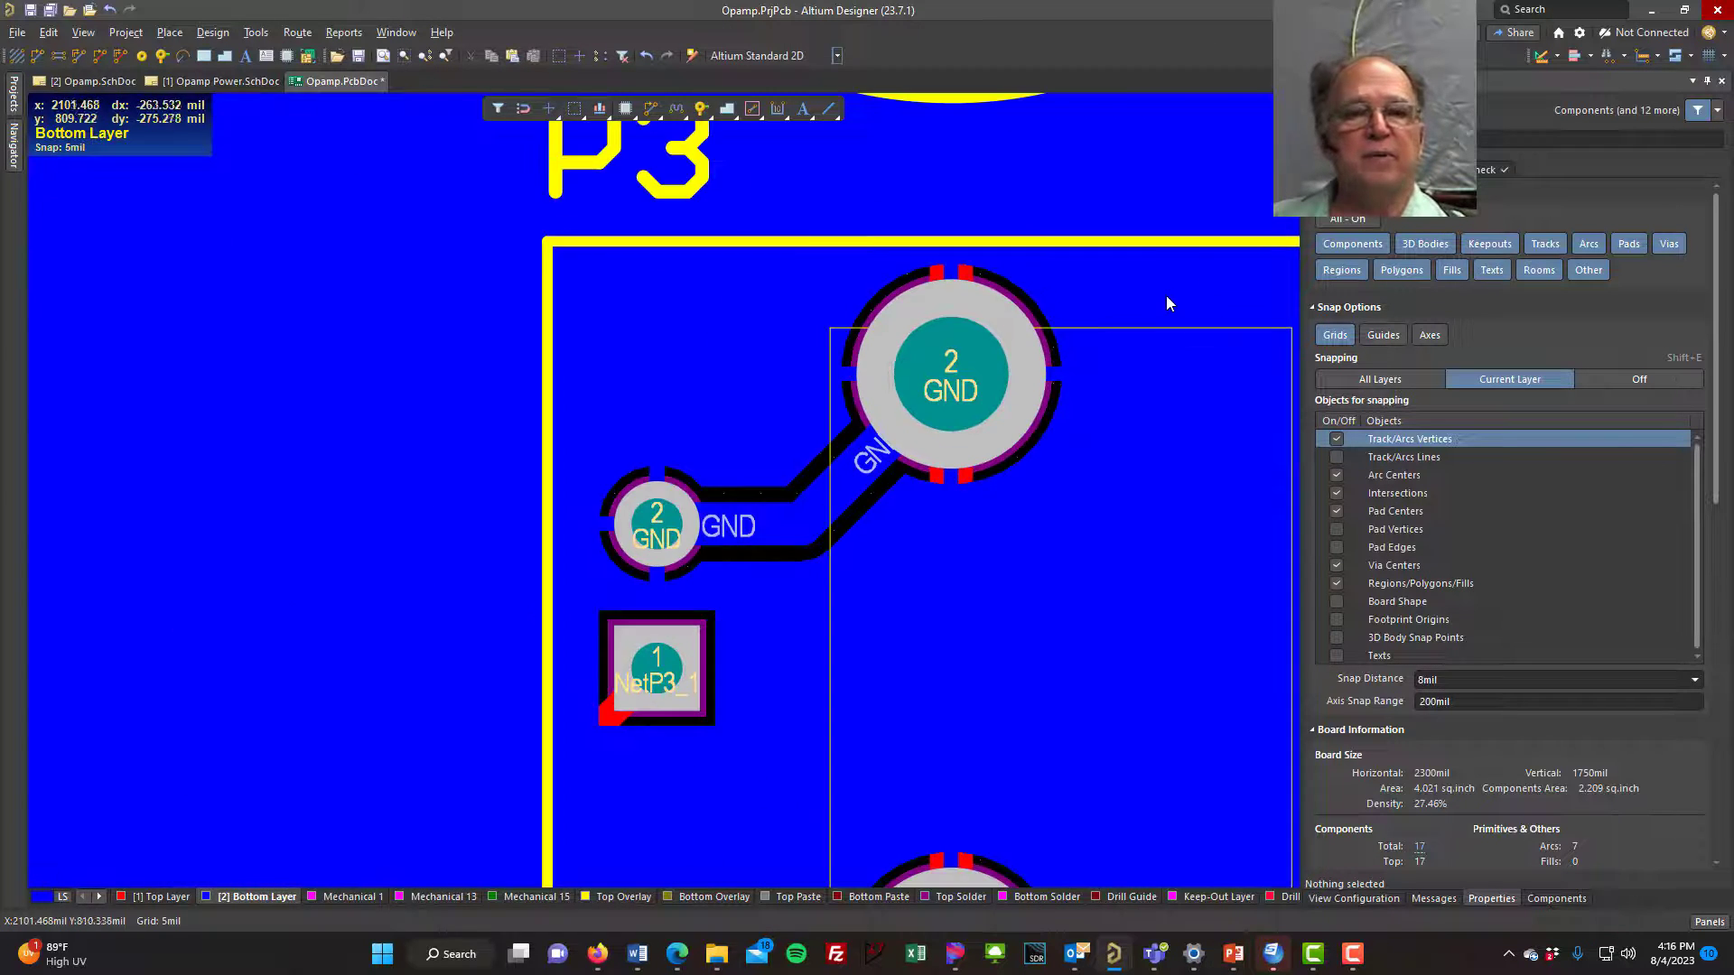
{"action": "scroll", "coordinate": [1166, 303], "scroll_direction": "down", "scroll_amount": 2, "text": "ctrl"}
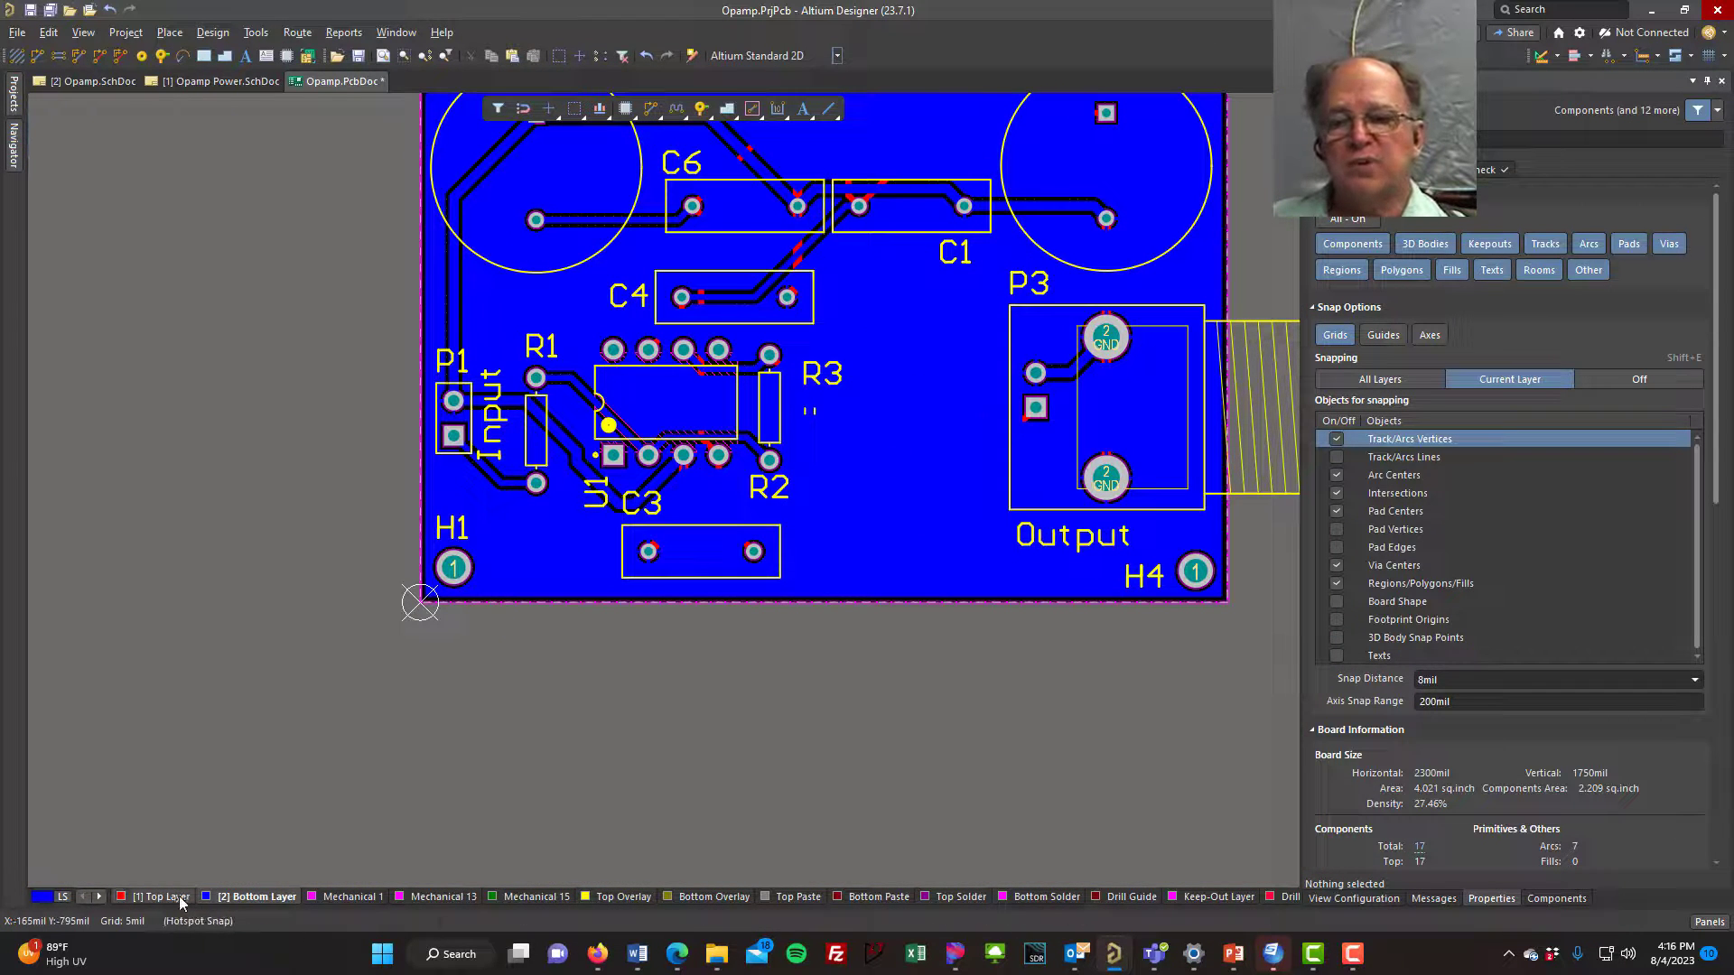
- Start a hatched GND polygon pour on the Top Layer with the hatch mode set to 45 Degree
{"action": "left_click", "coordinate": [179, 896]}
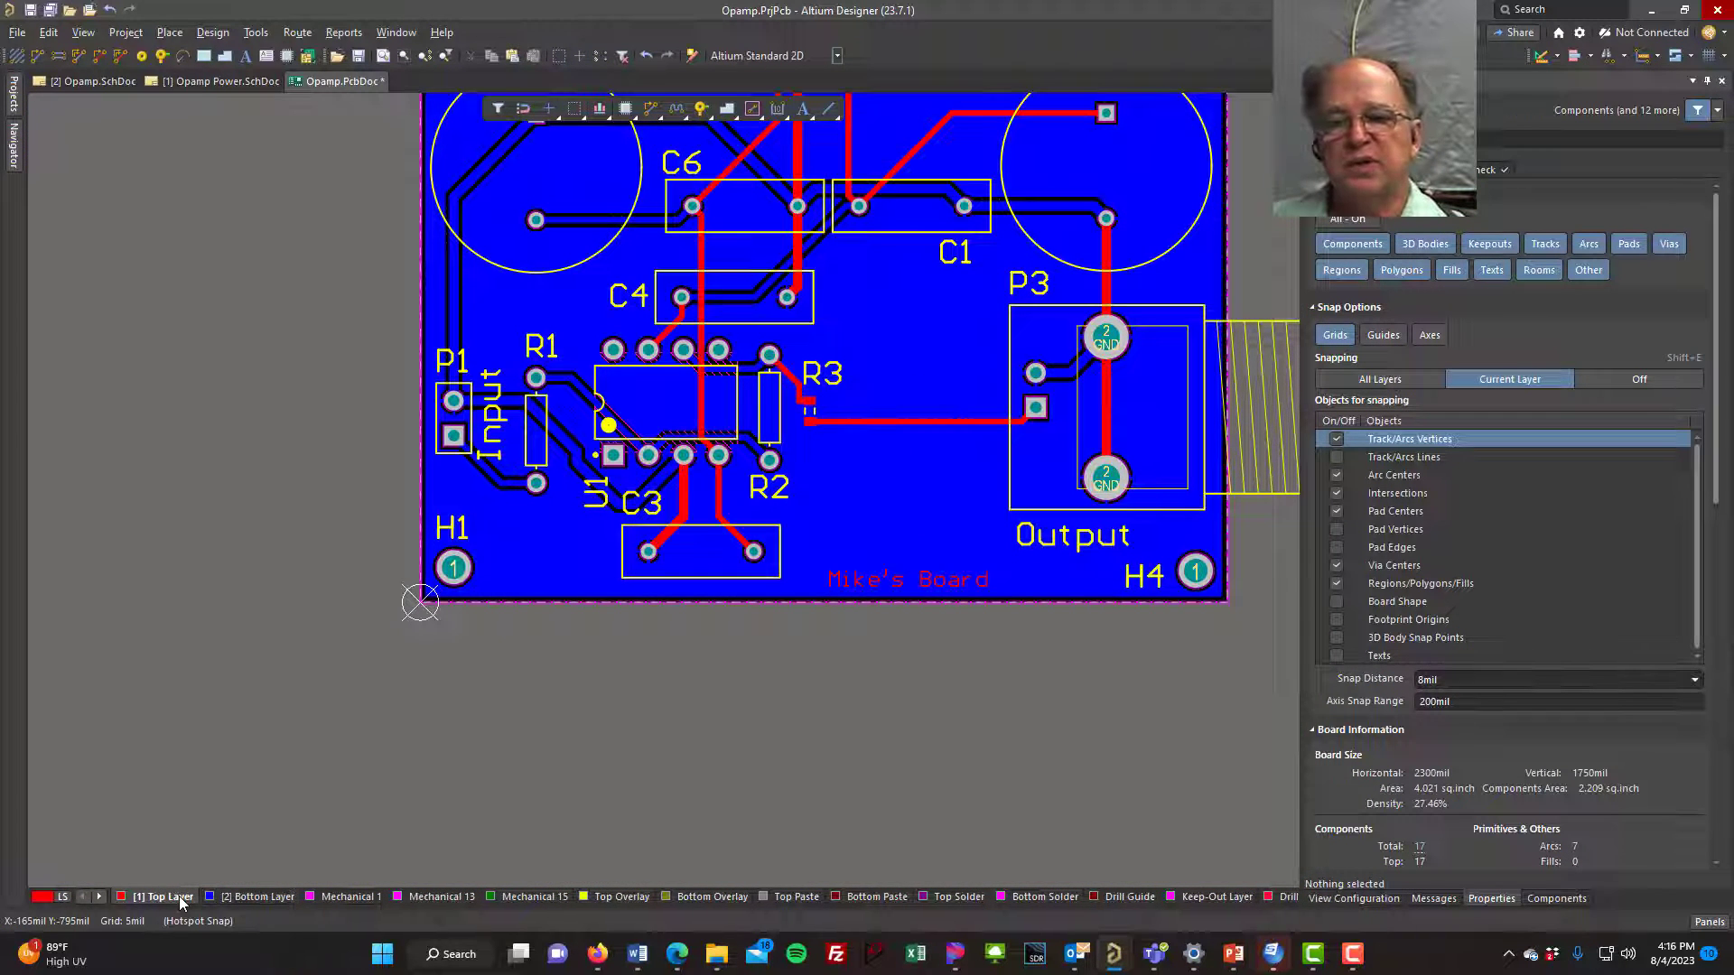
{"action": "left_click", "coordinate": [175, 35]}
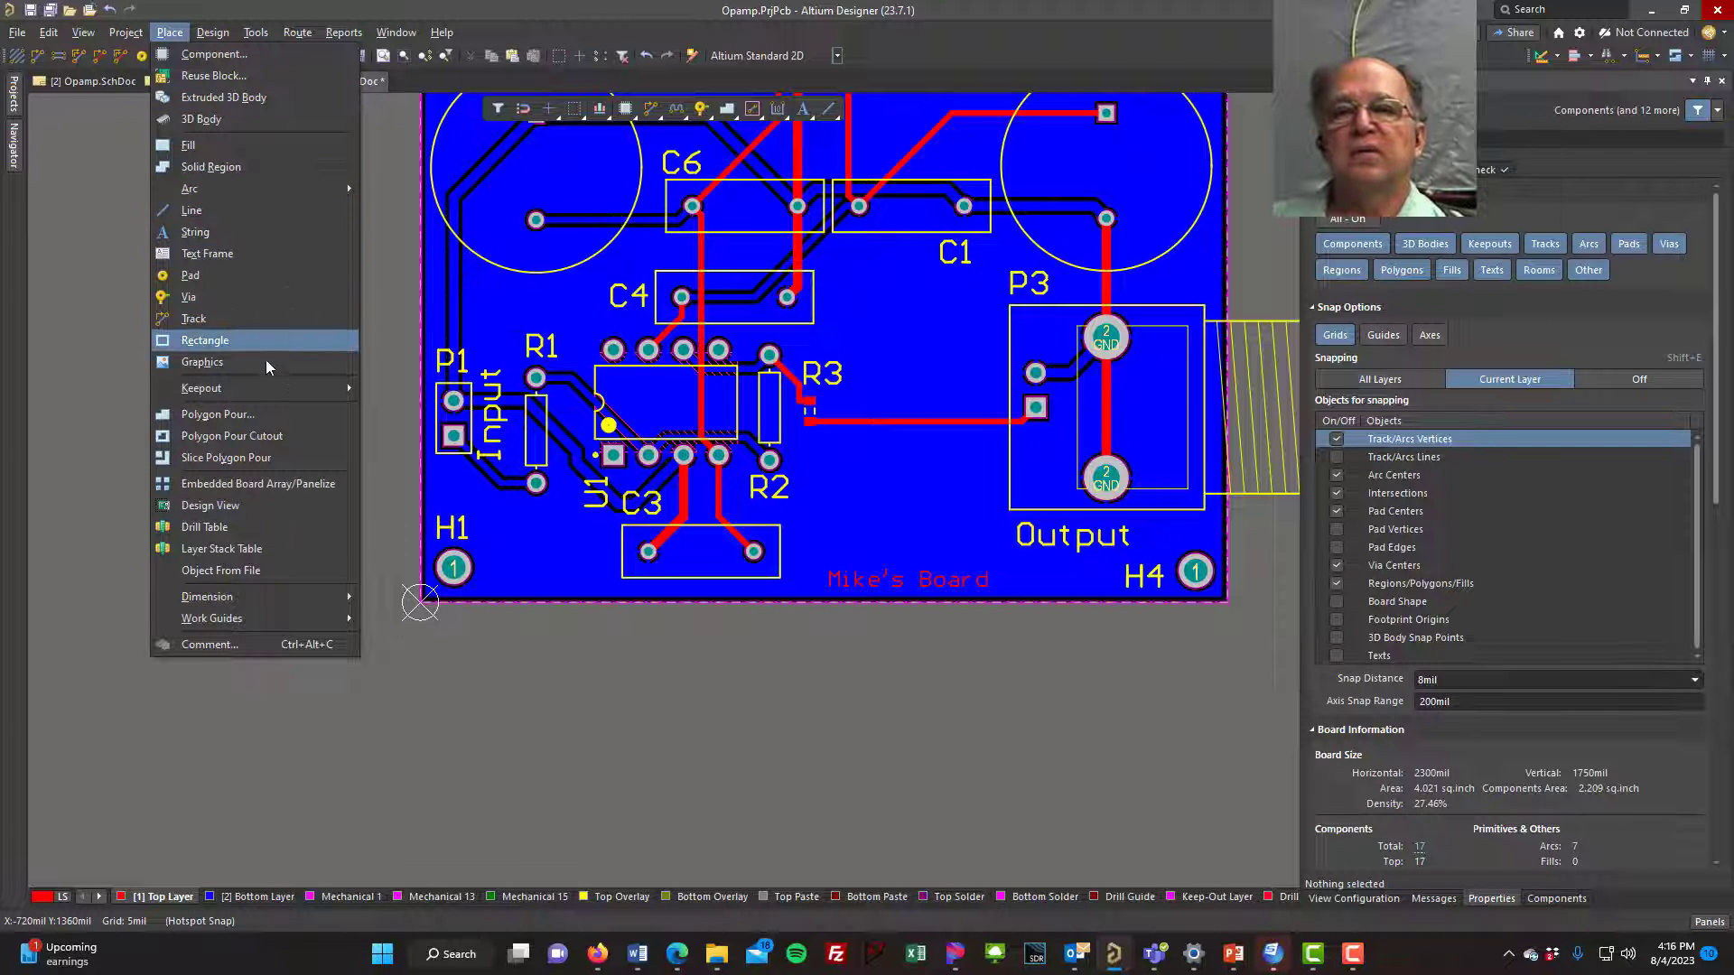
{"action": "left_click", "coordinate": [240, 415]}
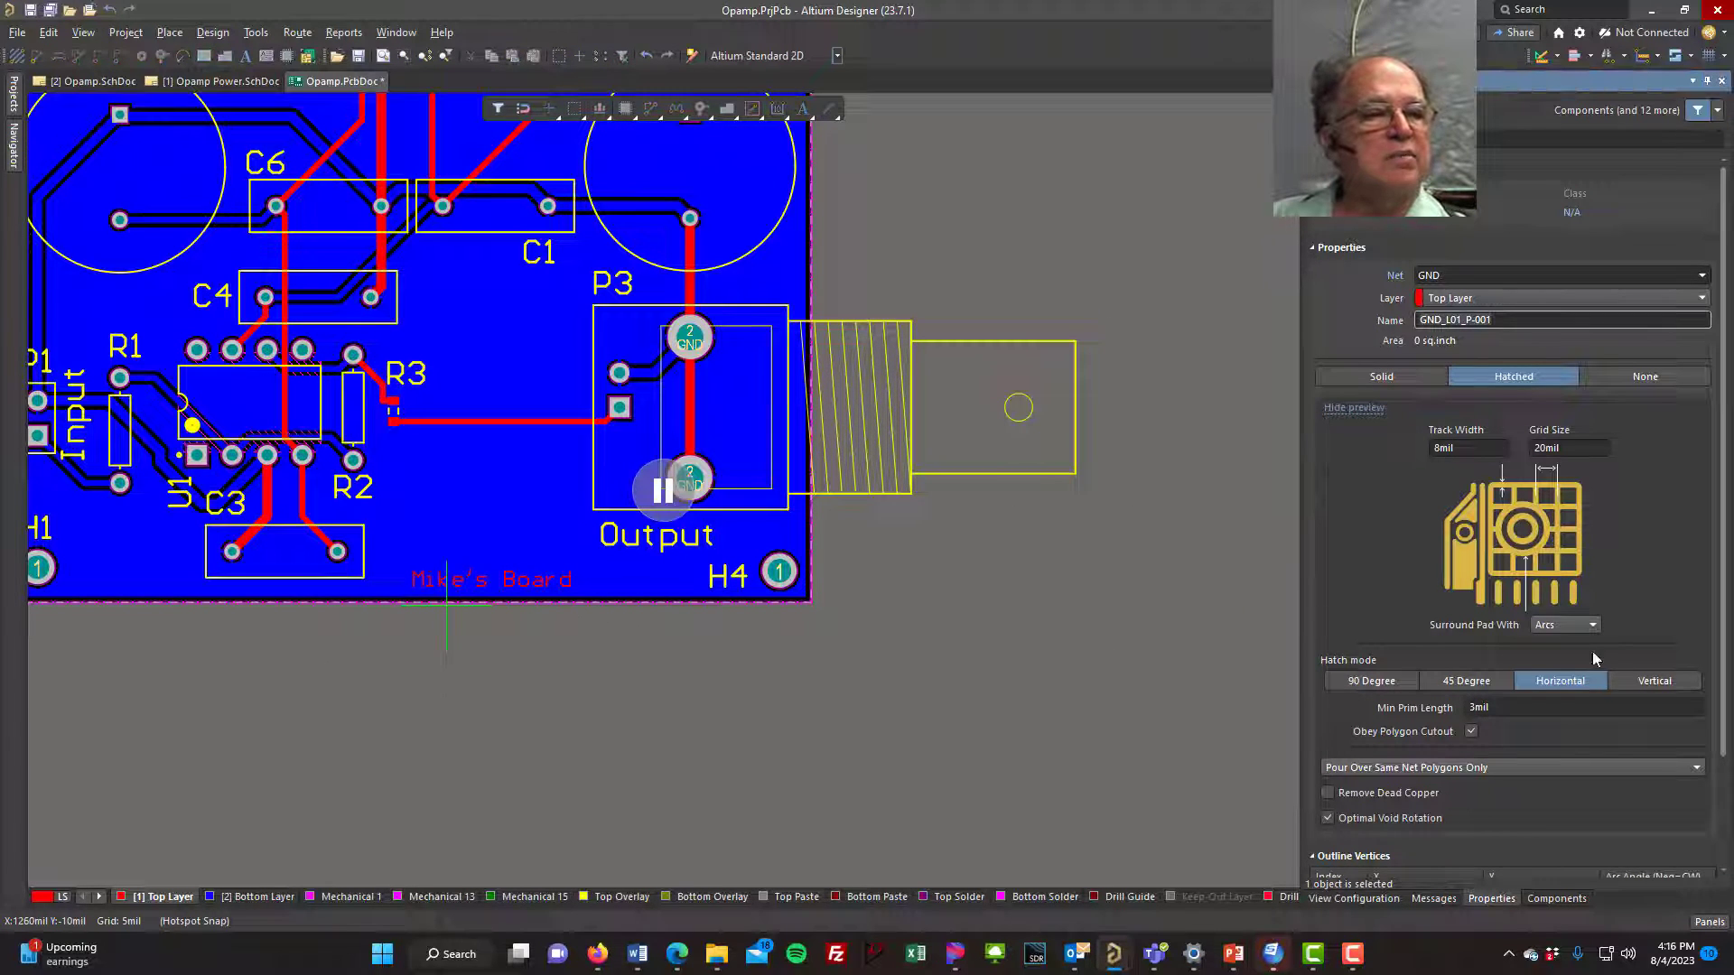
{"action": "left_click", "coordinate": [1470, 682]}
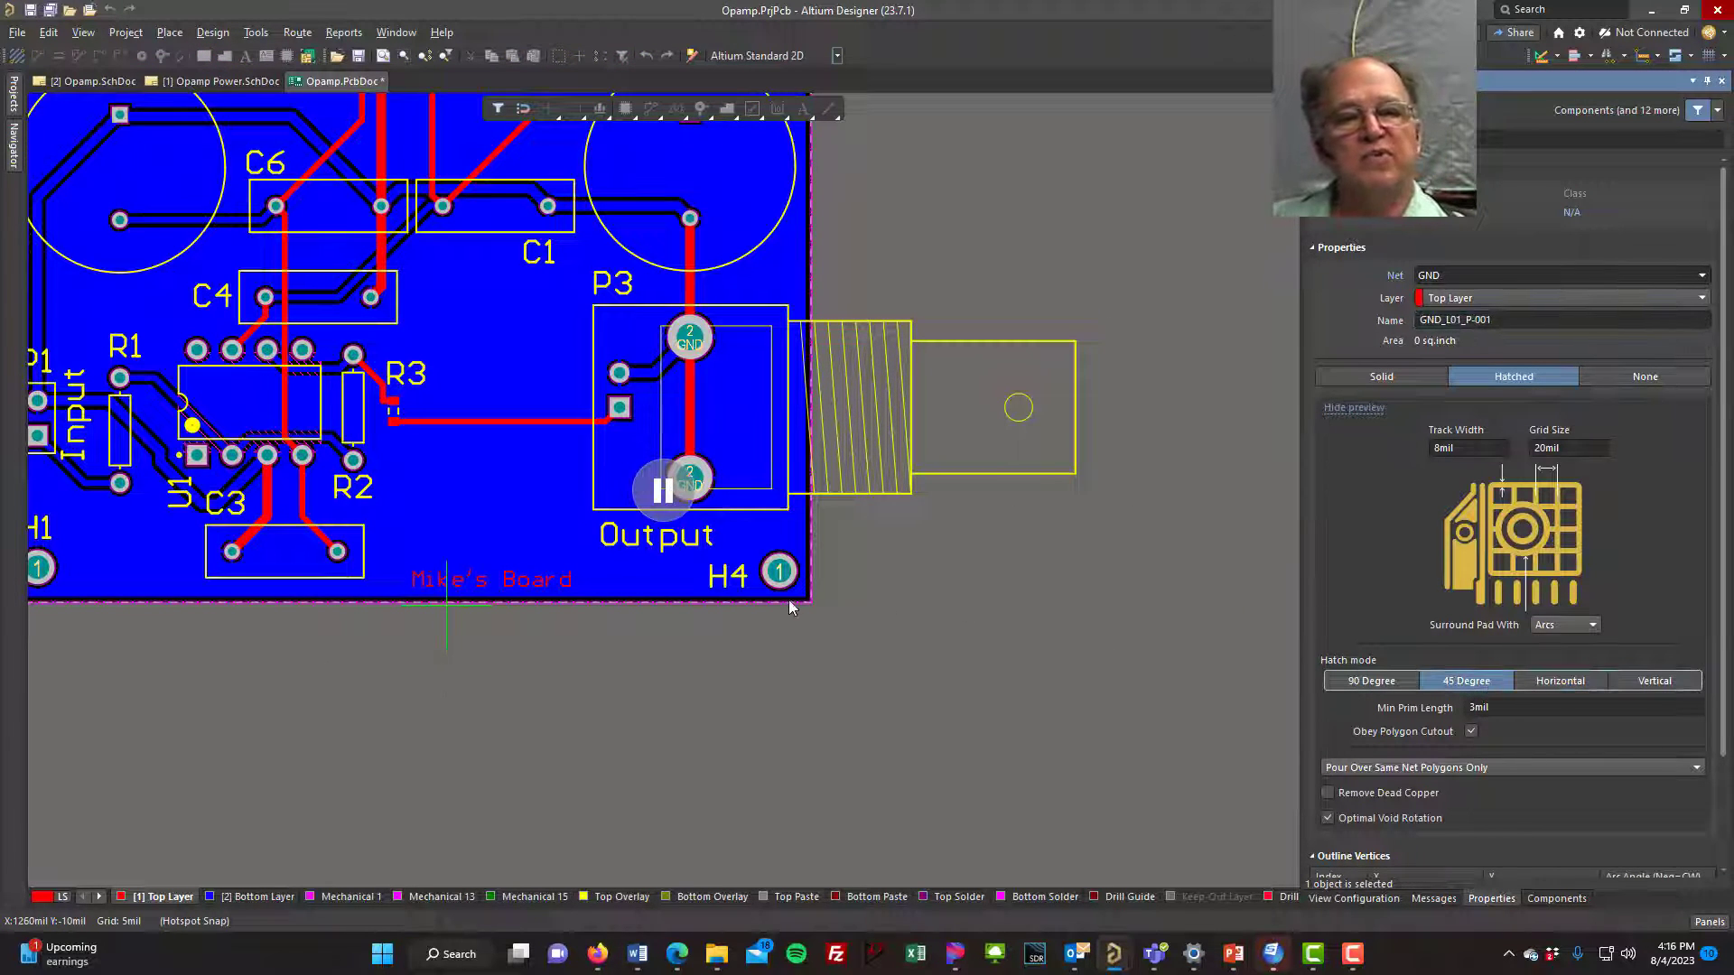
{"action": "left_click", "coordinate": [646, 495]}
- Outline the top-layer pour from the board's lower-right corner through the lower-left origin to the upper-left corner at 0, 1750 mil
{"action": "scroll", "coordinate": [801, 615], "scroll_direction": "up", "scroll_amount": 5, "text": "ctrl"}
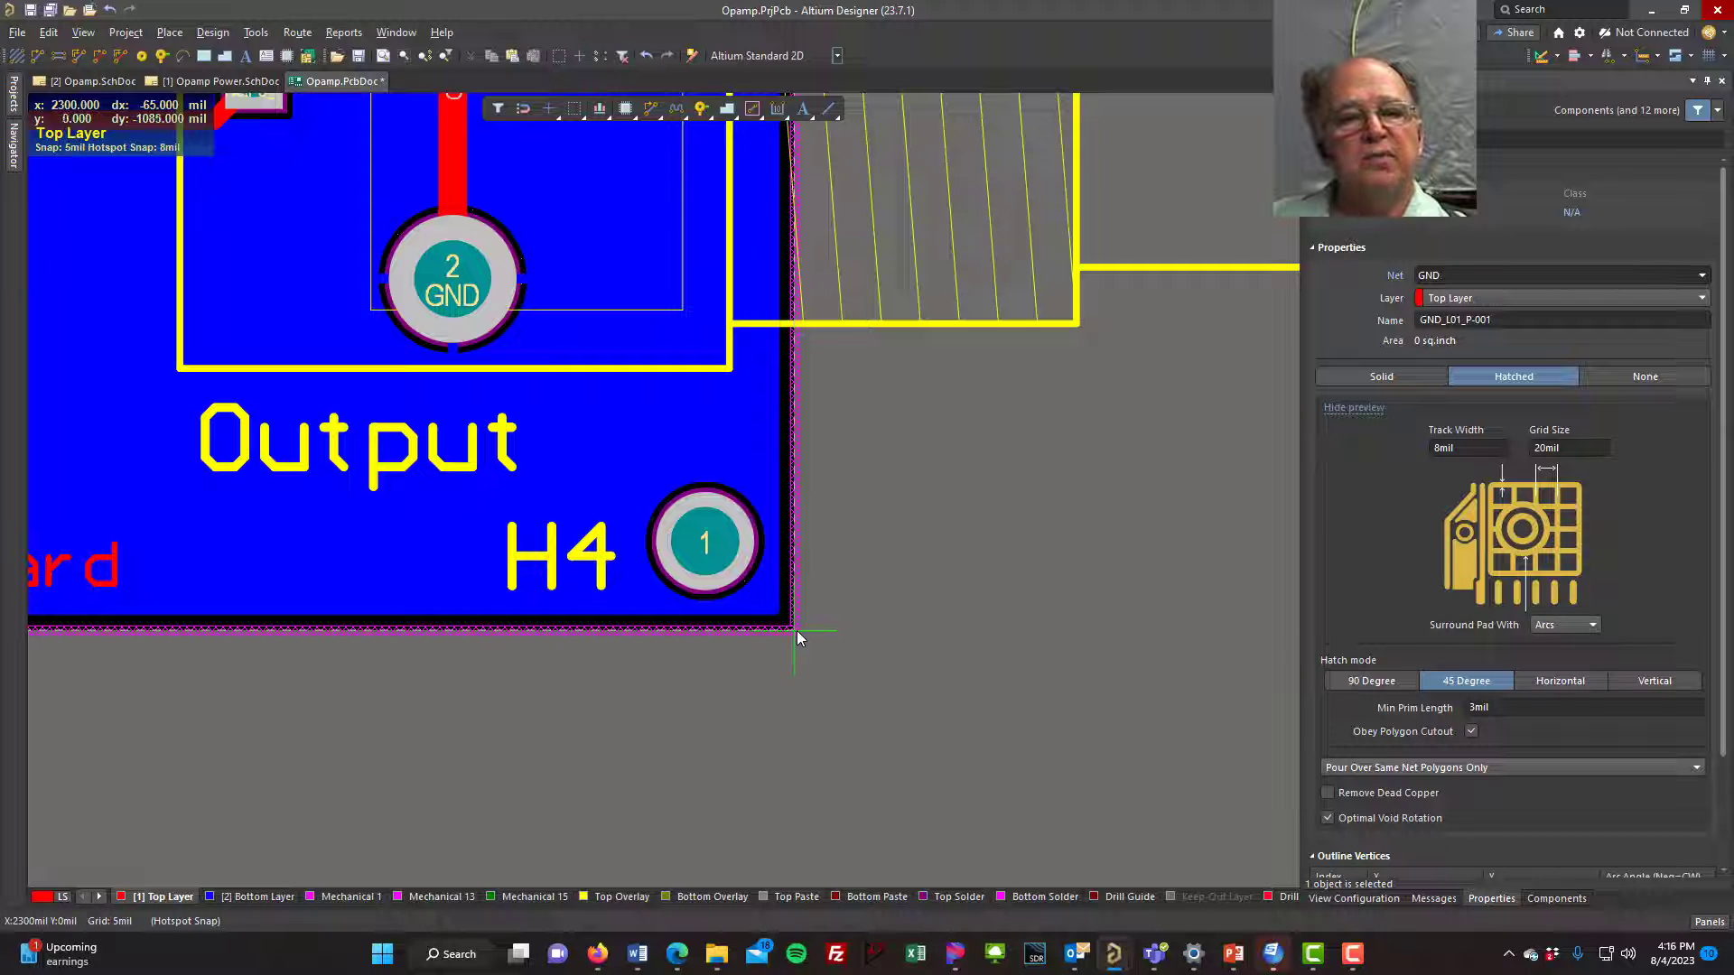
{"action": "left_click", "coordinate": [794, 631]}
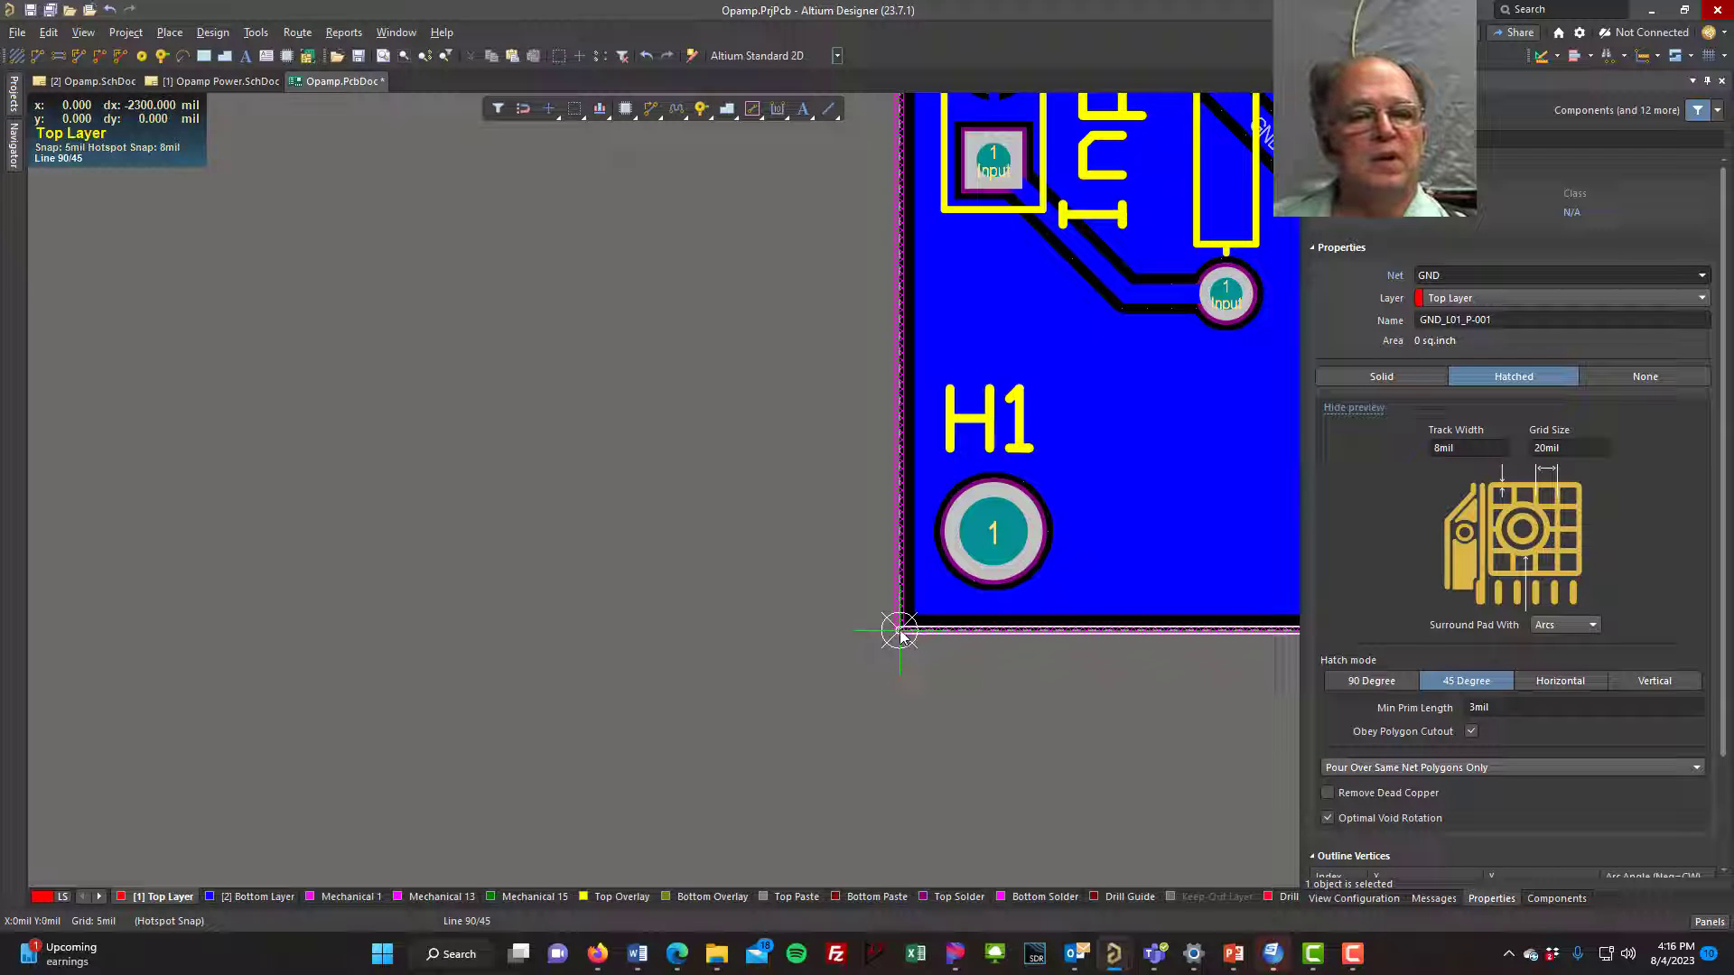
{"action": "key", "text": "space"}
{"action": "left_click", "coordinate": [899, 632]}
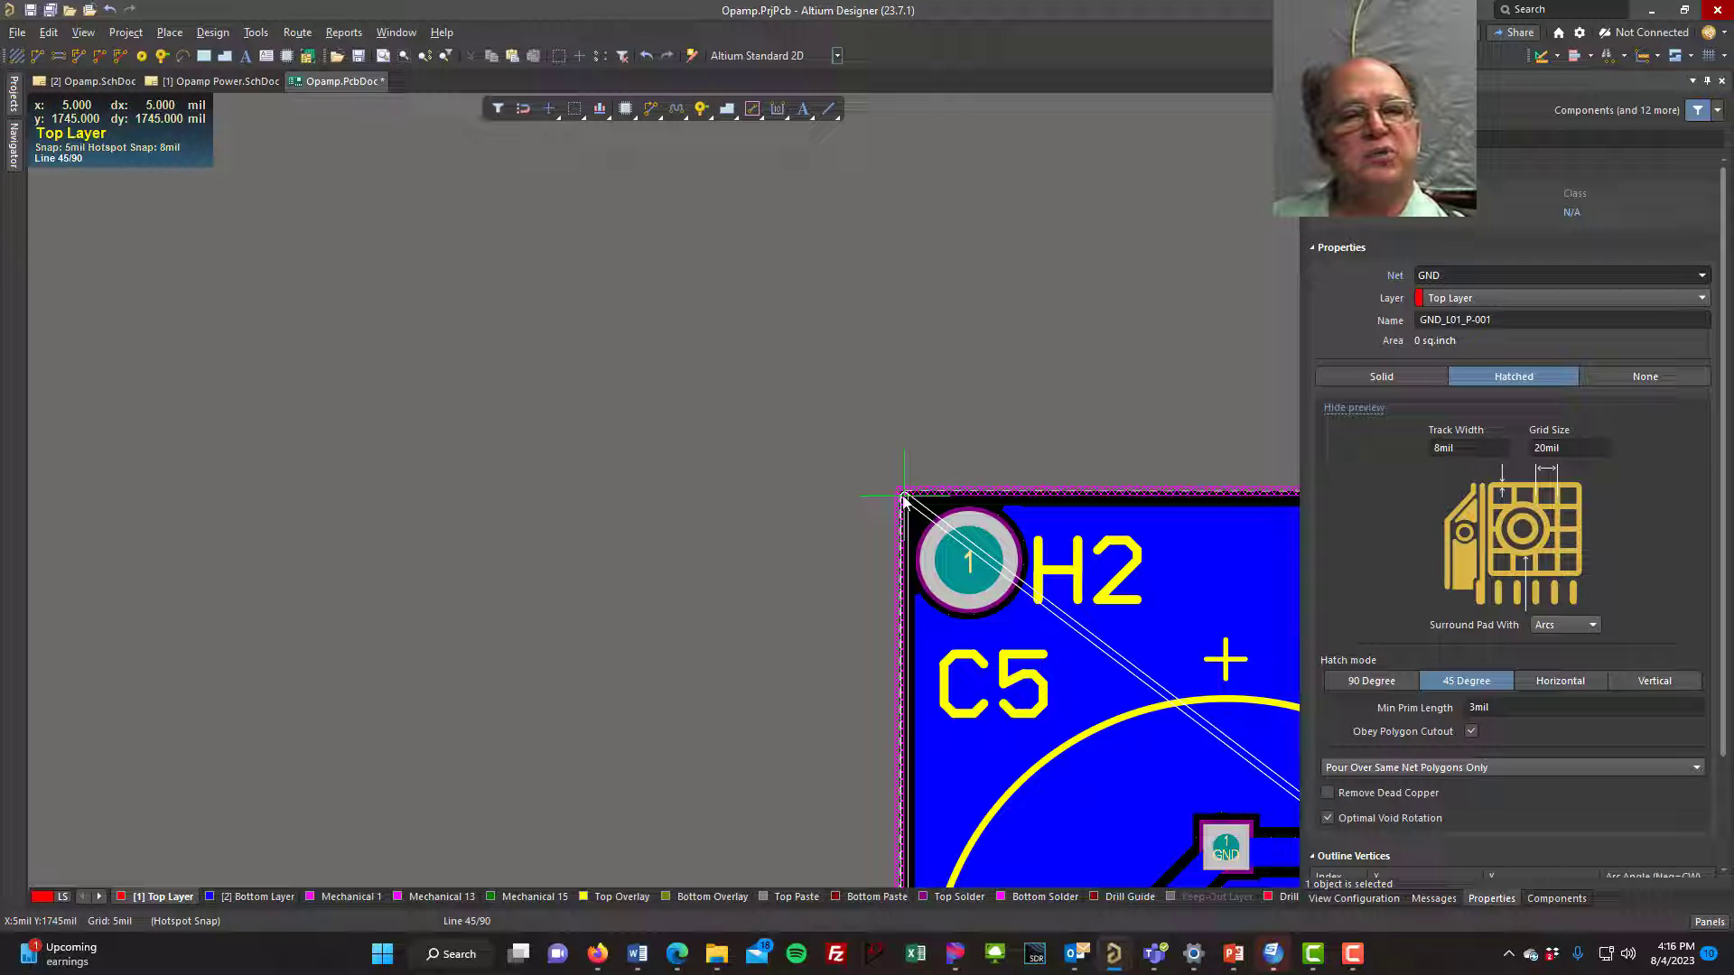
{"action": "left_click", "coordinate": [899, 492]}
- Continue the pour outline through the board's upper-right corner, close it at the lower-right corner and finish placing the polygon
{"action": "key", "text": "space"}
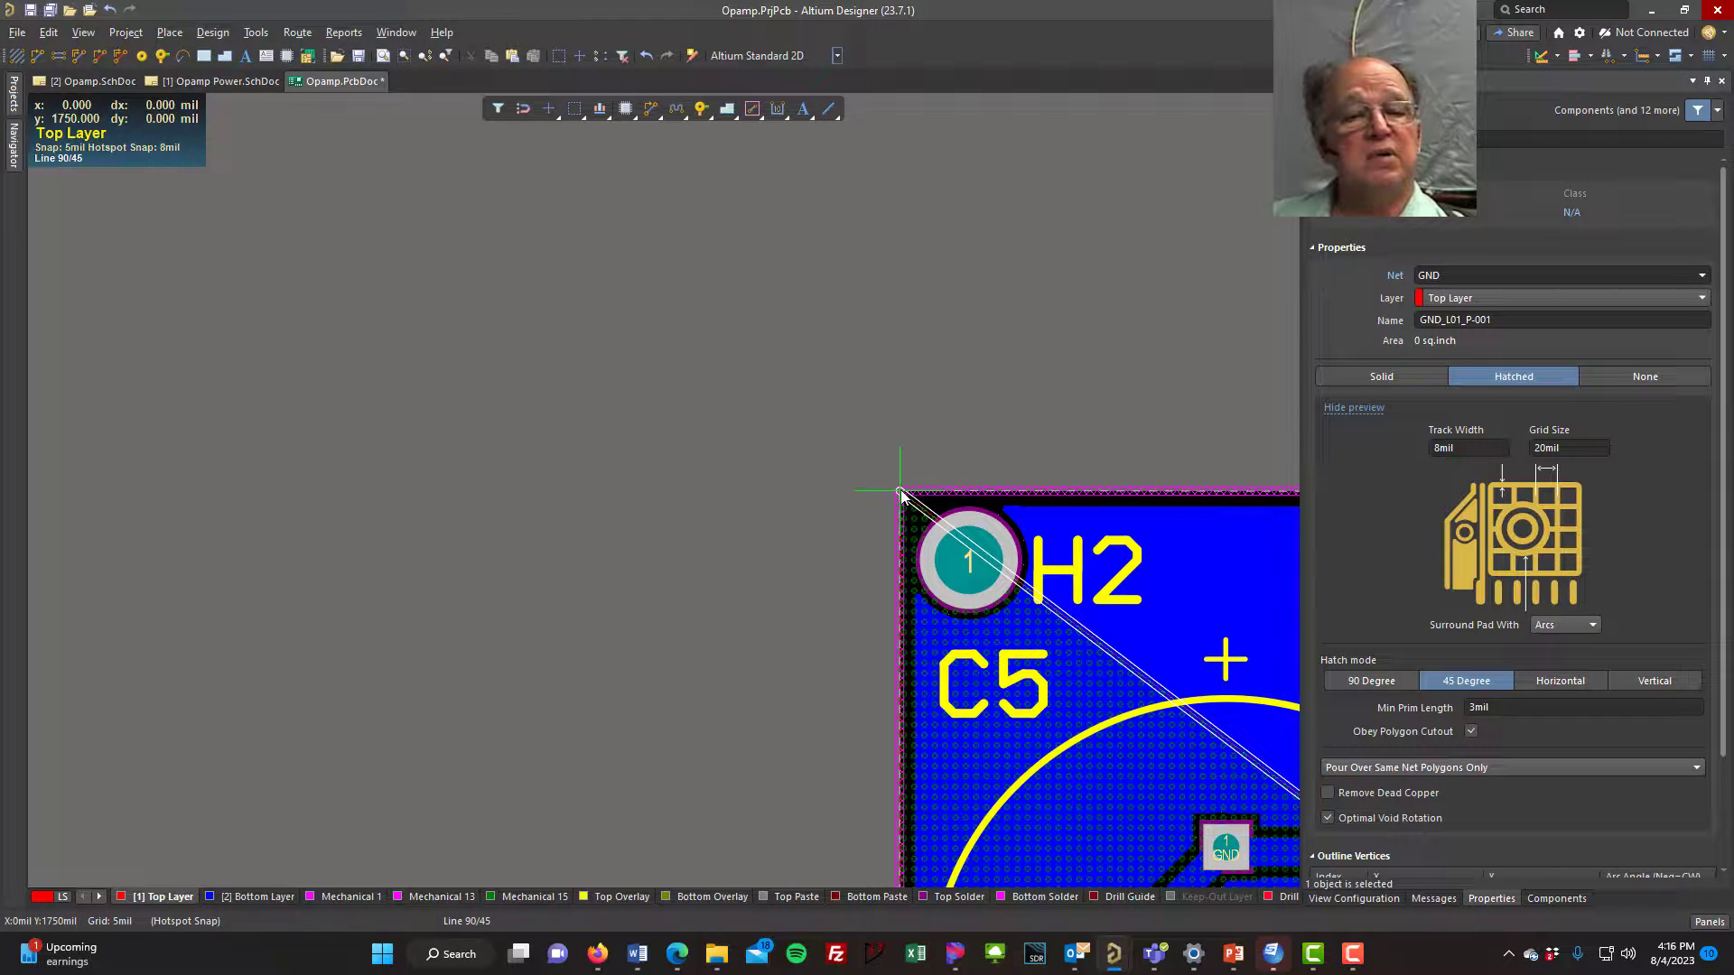
{"action": "key", "text": "space"}
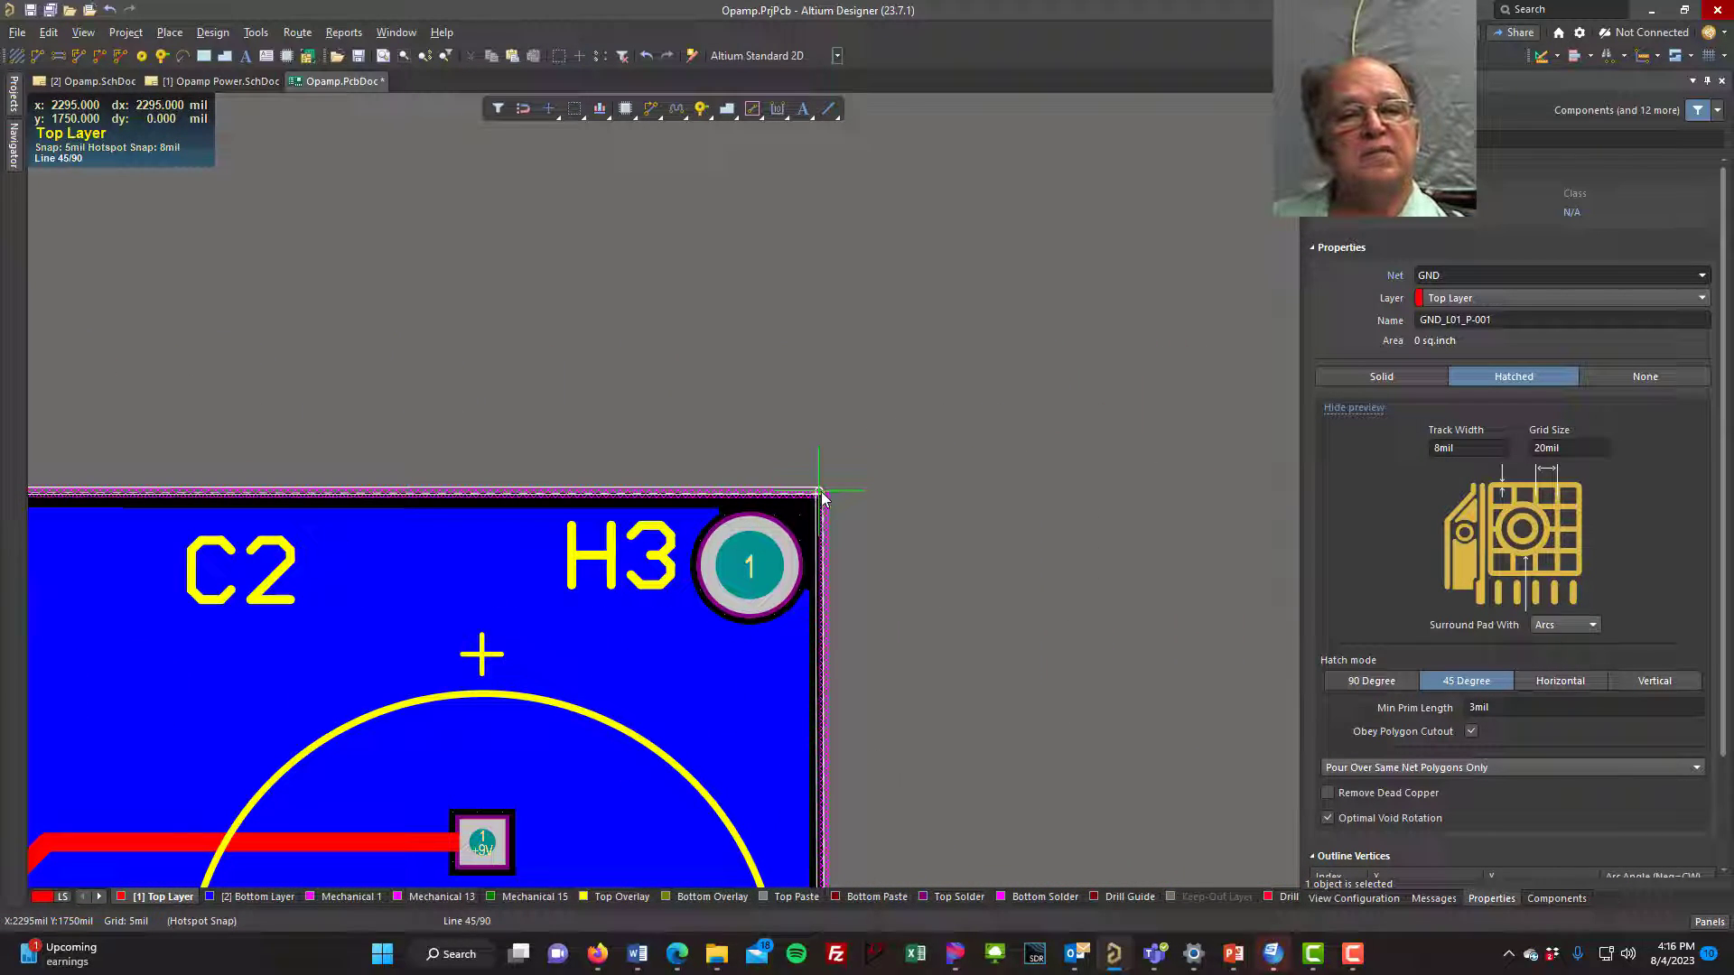
{"action": "left_click", "coordinate": [822, 494]}
{"action": "right_click", "coordinate": [823, 494]}
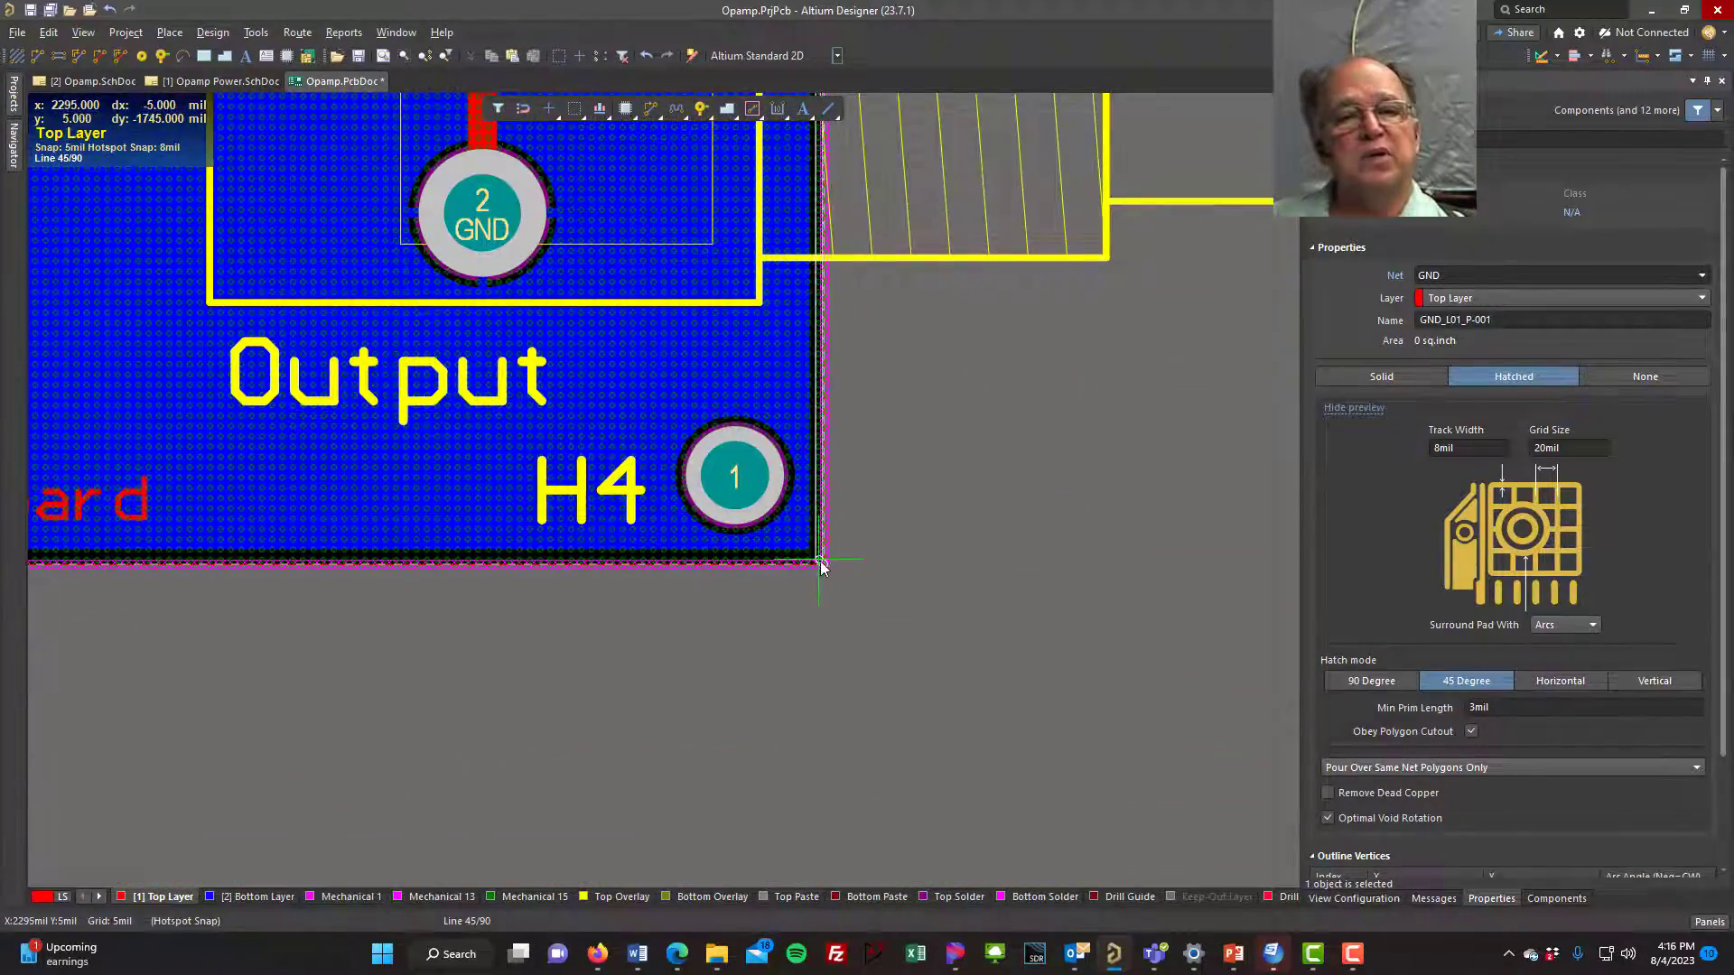
{"action": "left_click", "coordinate": [825, 561]}
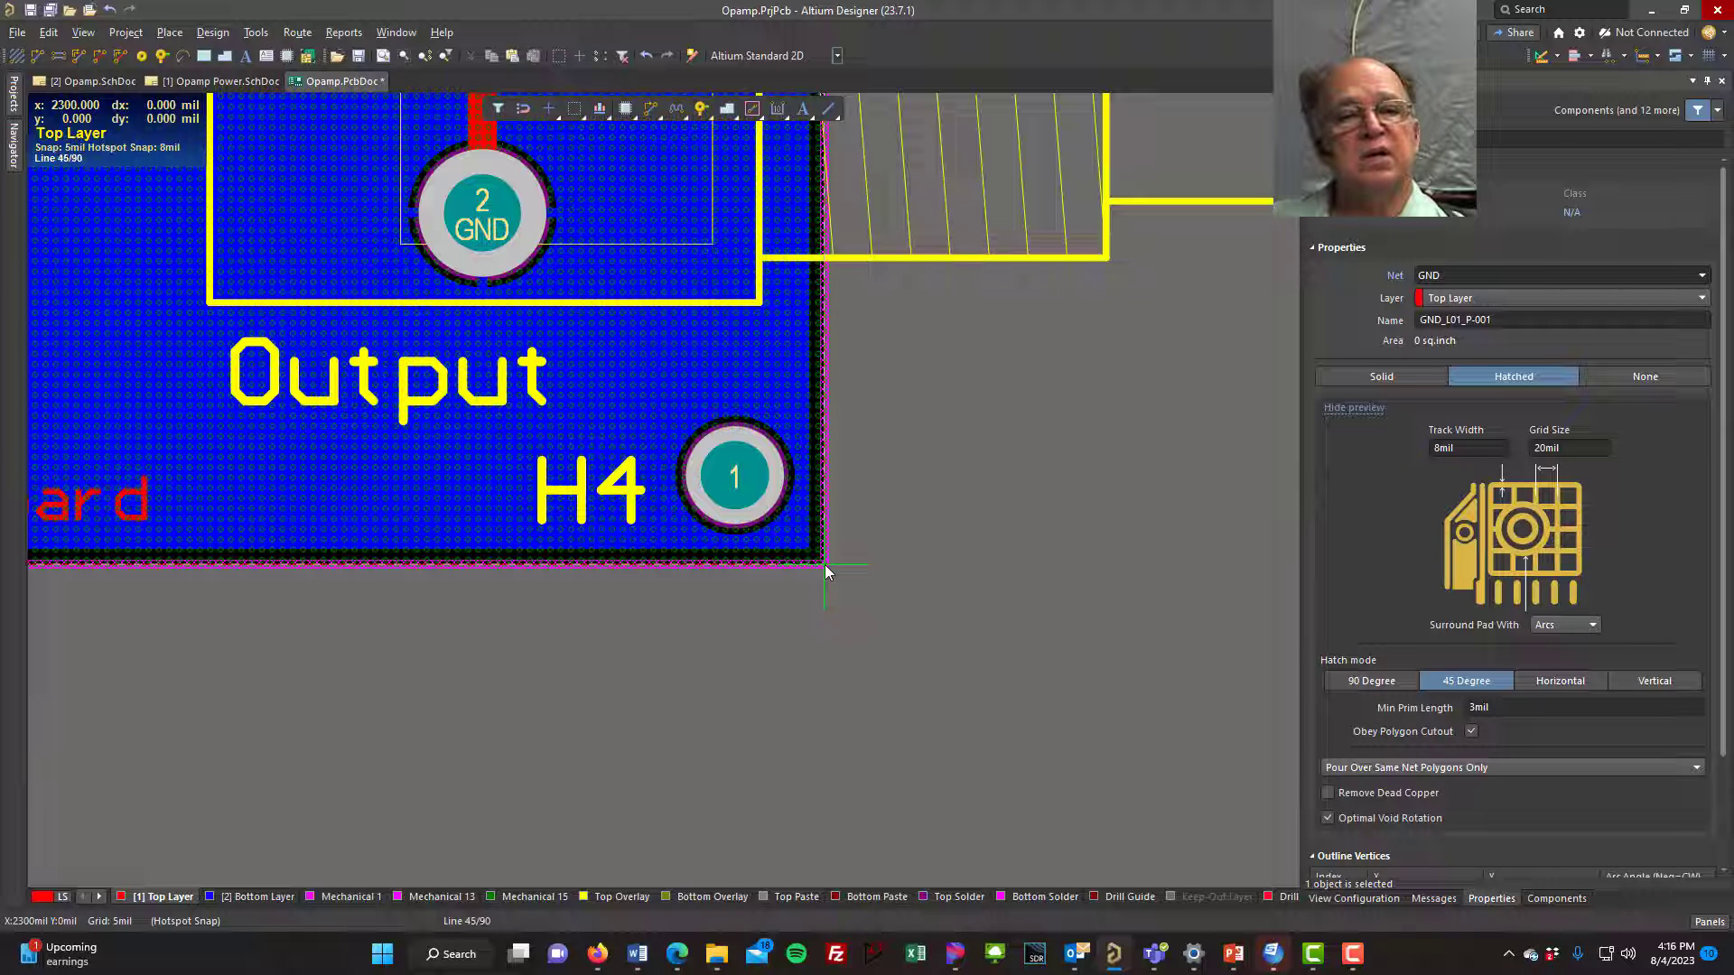
{"action": "right_click", "coordinate": [825, 565]}
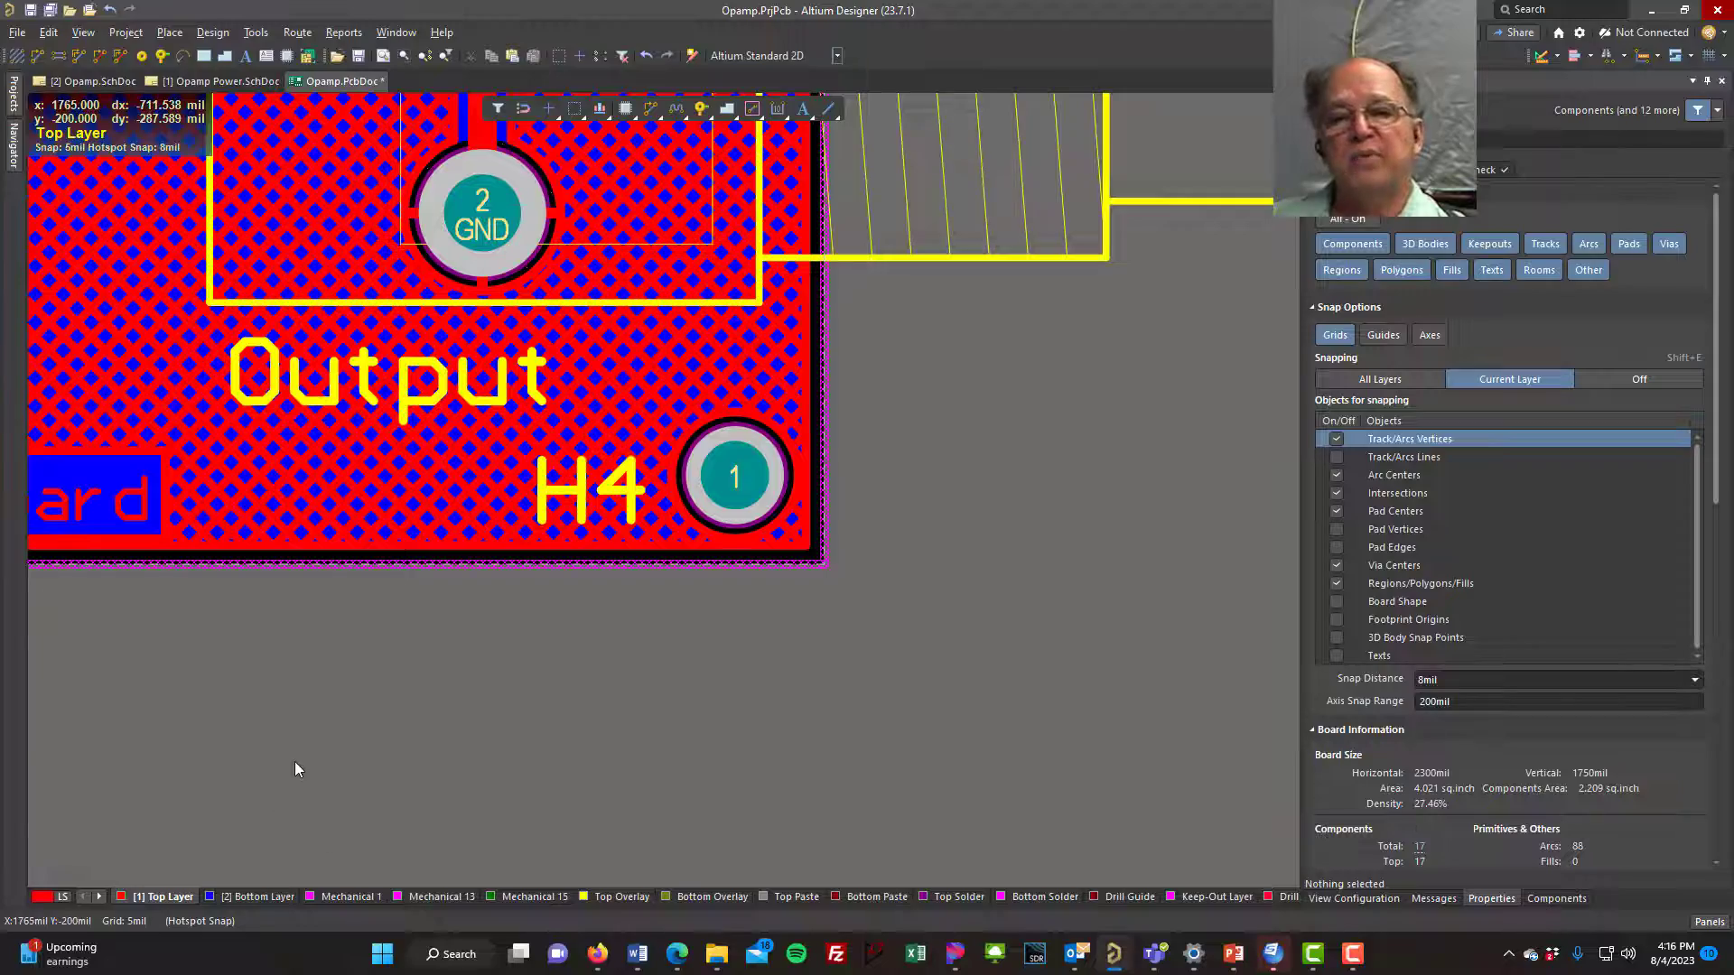
- Examine the poured copper across the whole board, comparing the Top Layer with the Bottom Layer
{"action": "right_click_drag", "start_coordinate": [294, 761], "coordinate": [386, 789]}
{"action": "scroll", "coordinate": [394, 784], "scroll_direction": "down", "scroll_amount": 2, "text": "ctrl"}
{"action": "right_click_drag", "start_coordinate": [232, 398], "coordinate": [644, 657]}
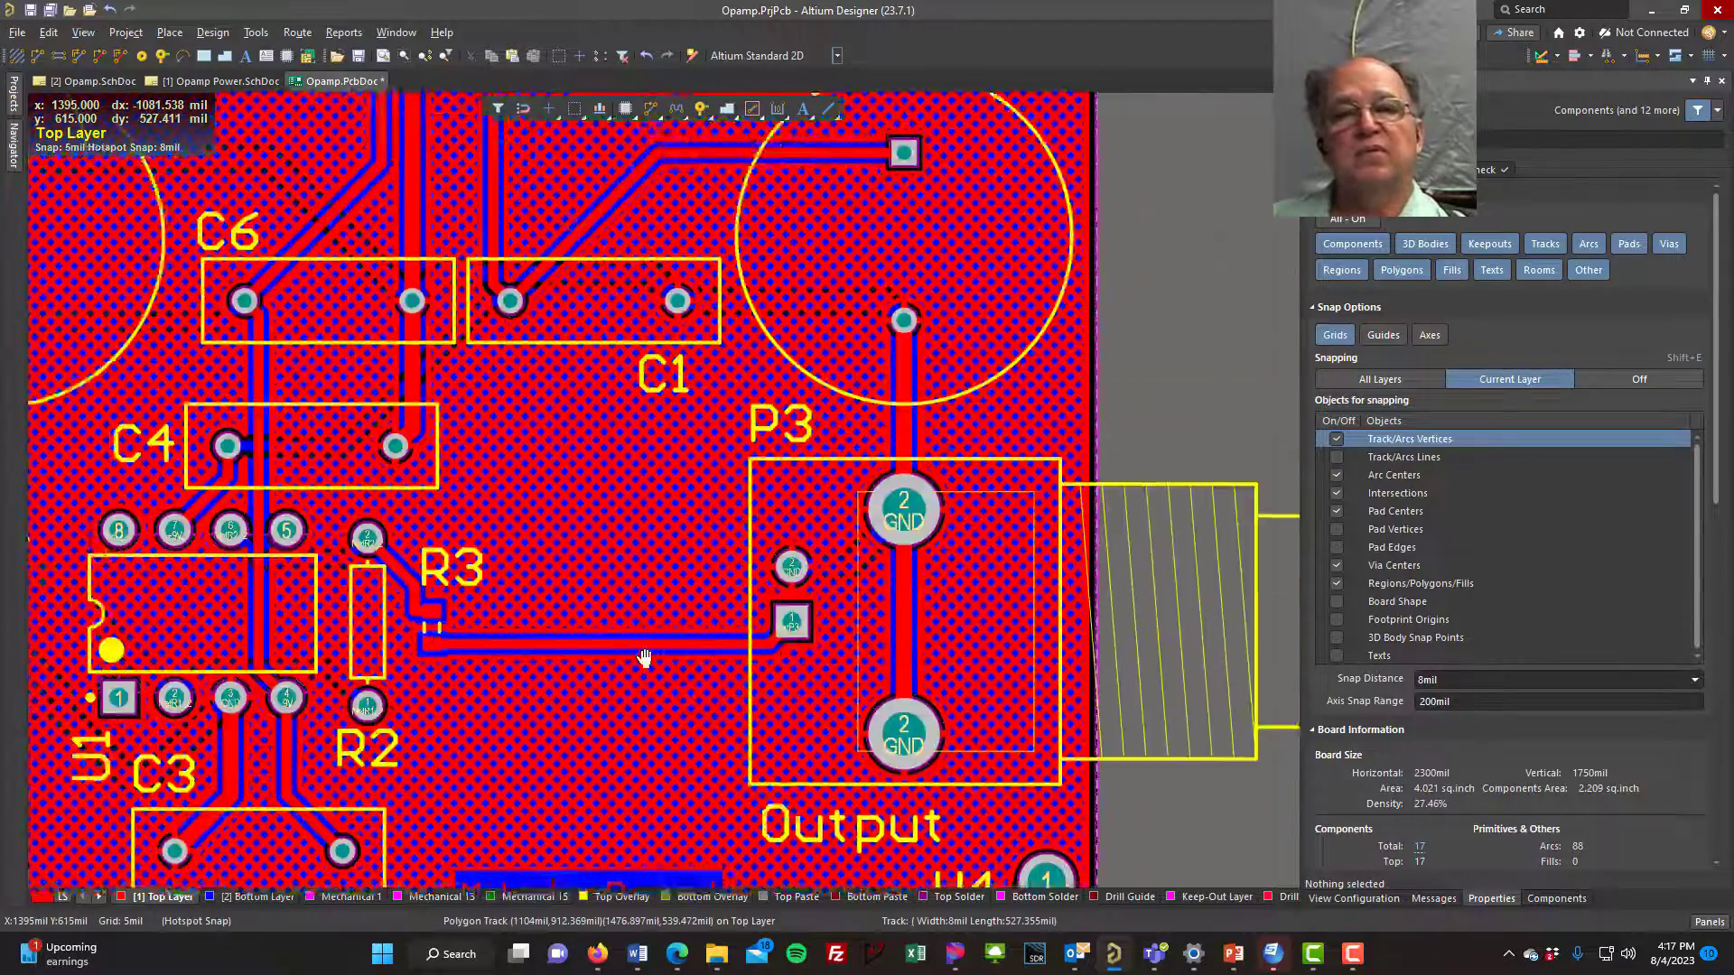
{"action": "scroll", "coordinate": [644, 657], "scroll_direction": "down", "scroll_amount": 4, "text": "ctrl"}
{"action": "right_click_drag", "start_coordinate": [506, 541], "coordinate": [641, 416]}
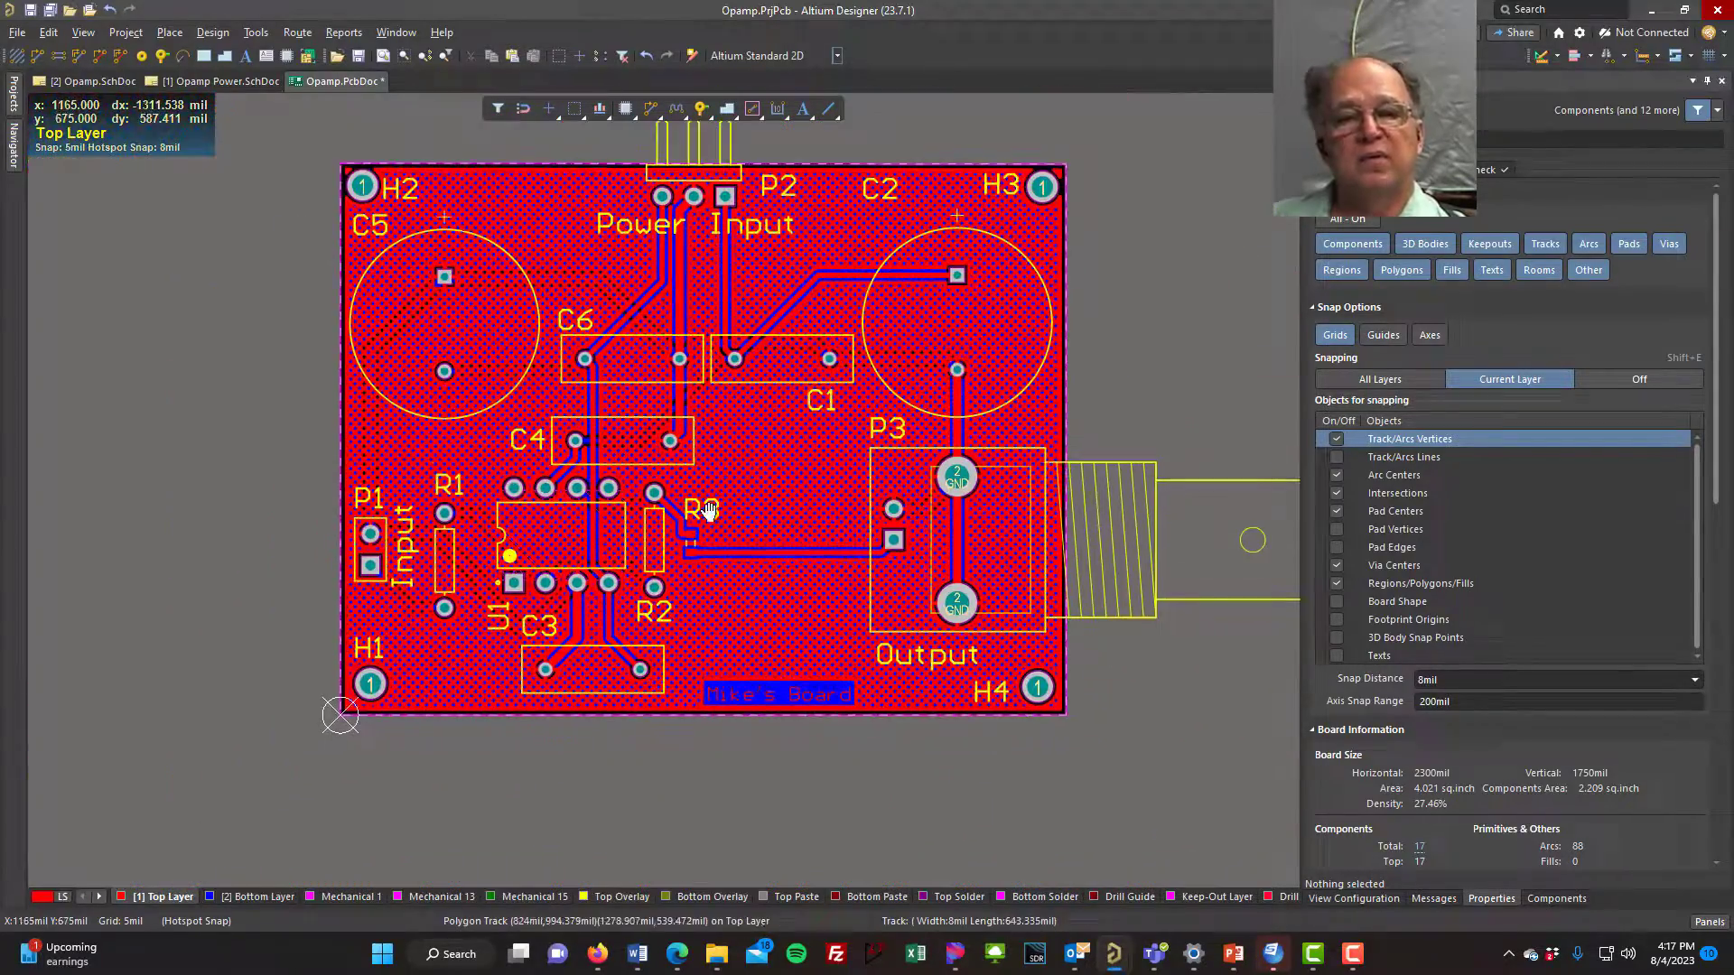
{"action": "left_click", "coordinate": [240, 897]}
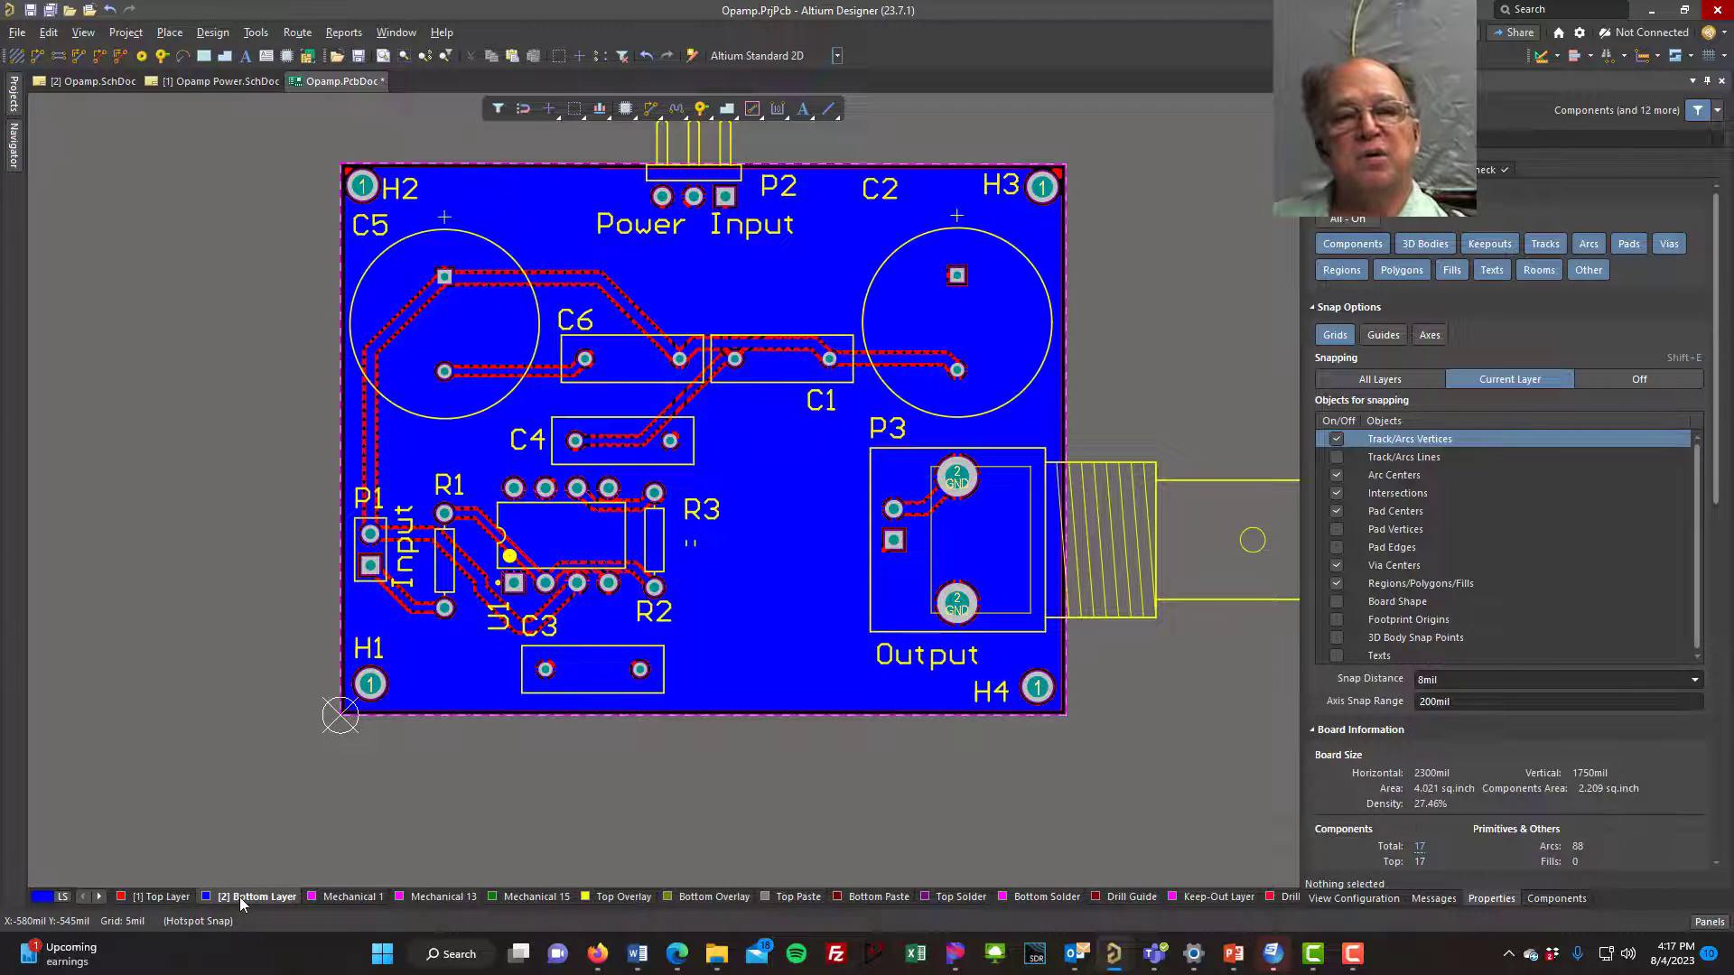
{"action": "left_click", "coordinate": [173, 900]}
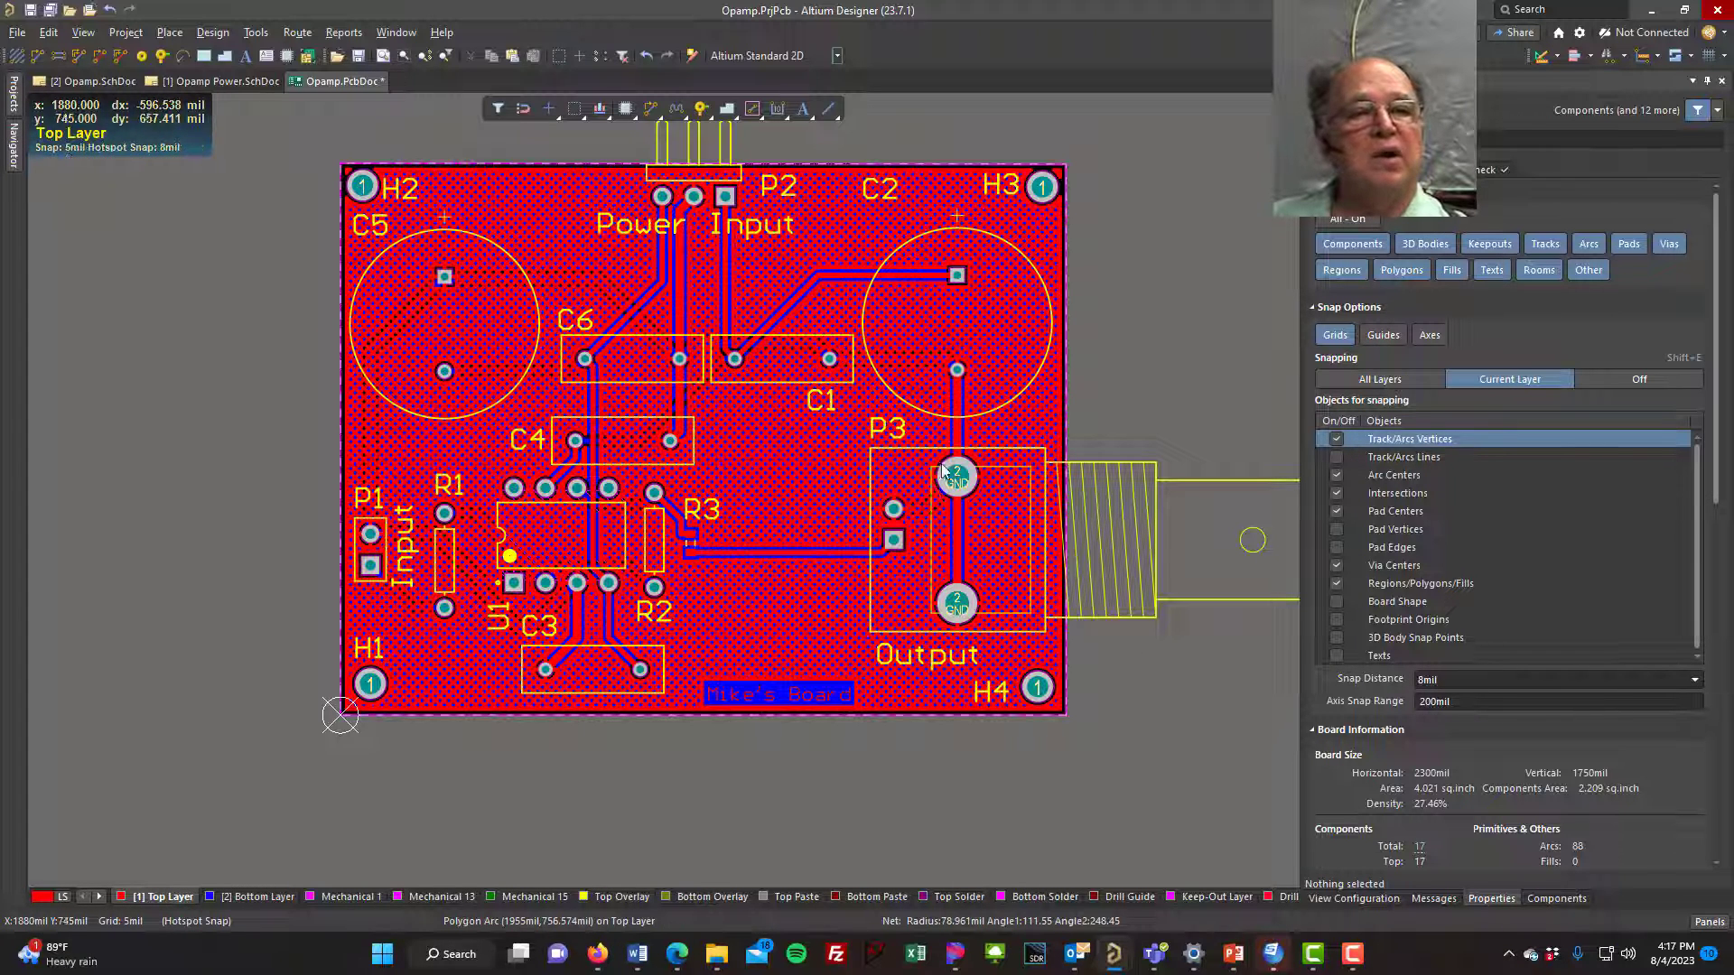
- Assign the hatched Top Layer polygon pour to the +9V net
{"action": "left_click", "coordinate": [1035, 233]}
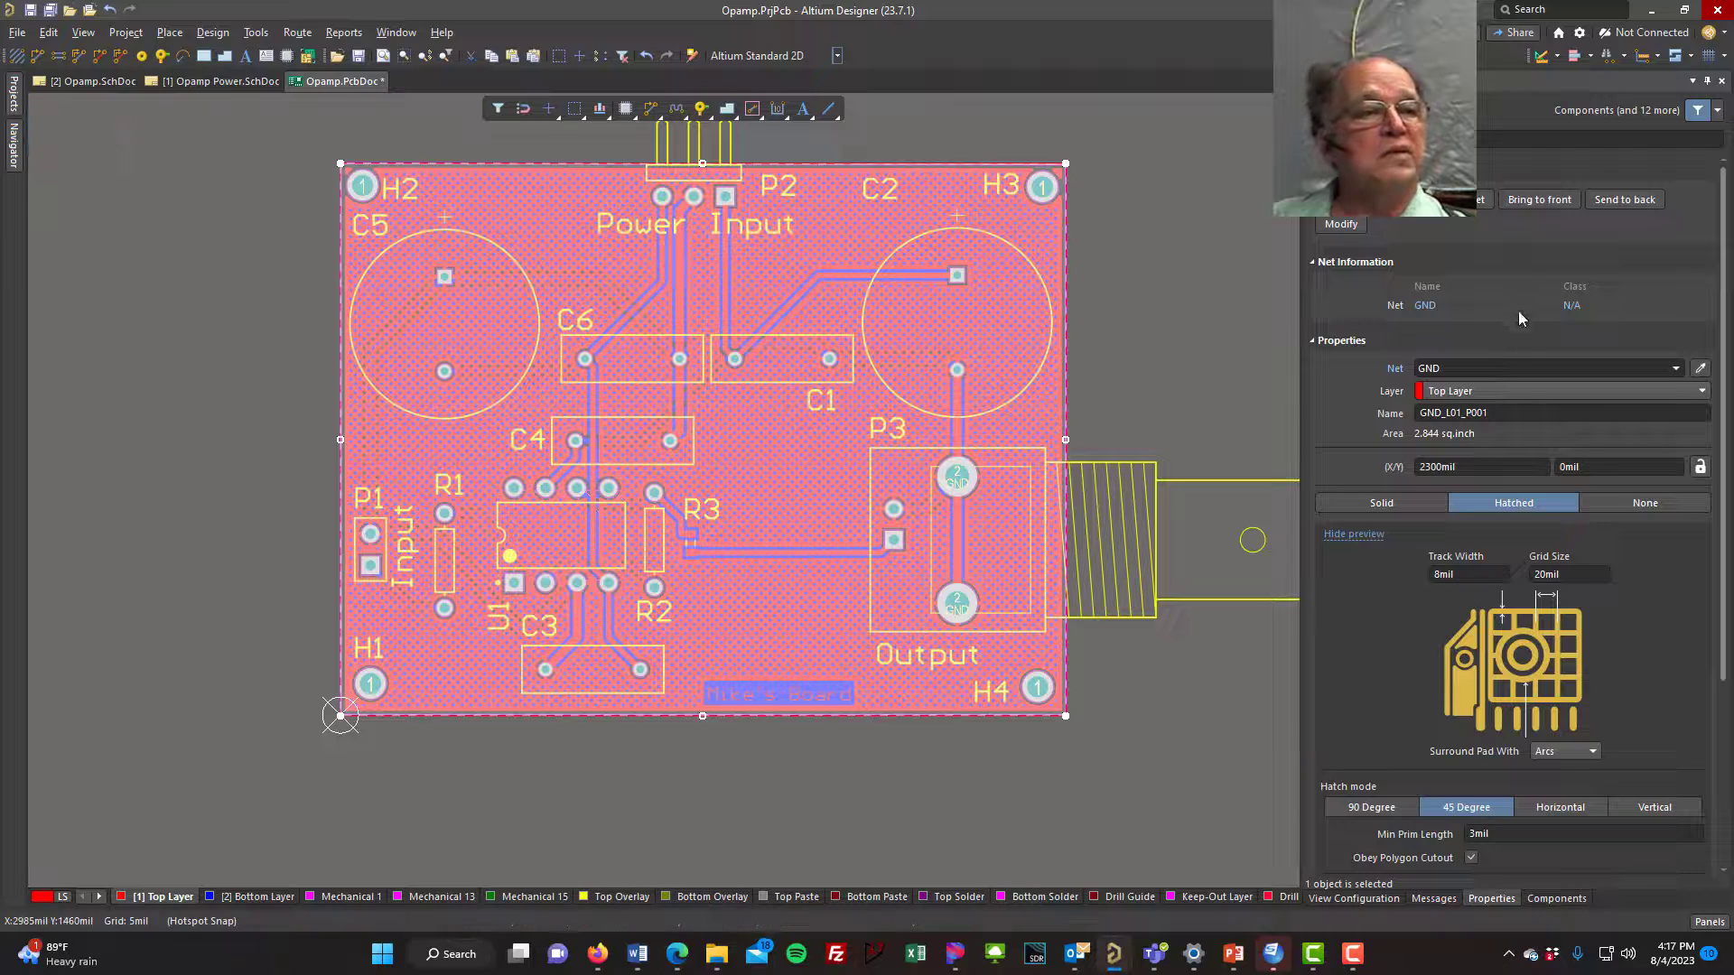
{"action": "left_click", "coordinate": [1672, 367]}
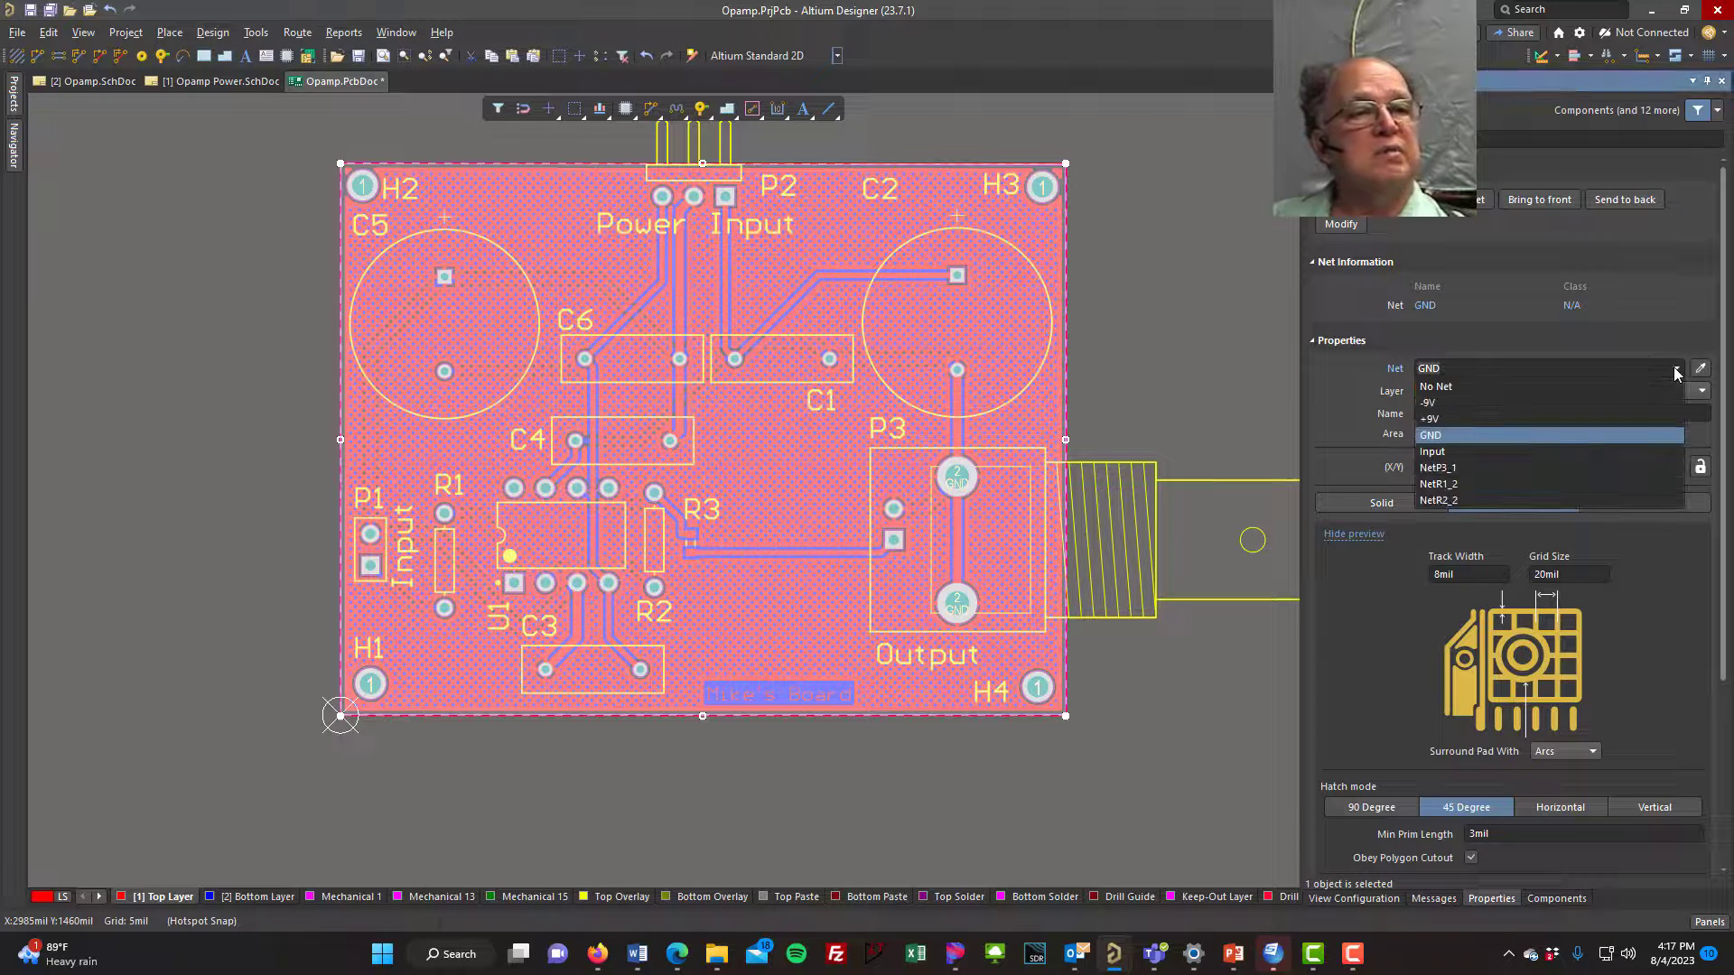
{"action": "left_click", "coordinate": [1464, 418]}
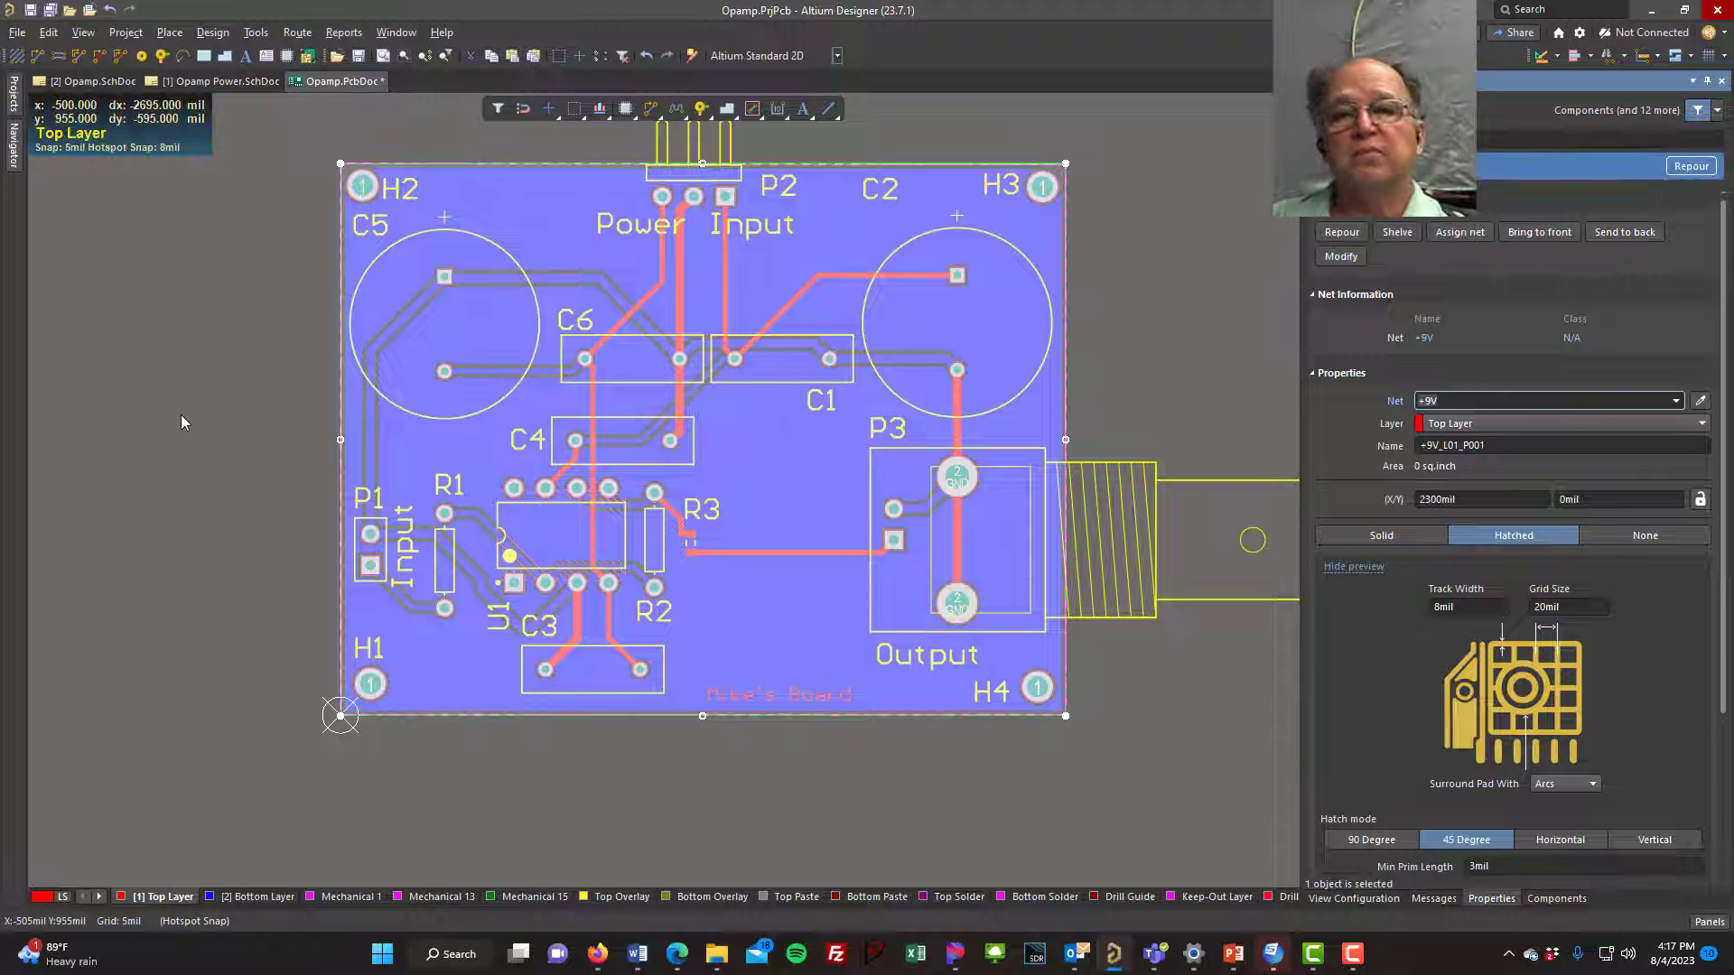
{"action": "left_click", "coordinate": [258, 198]}
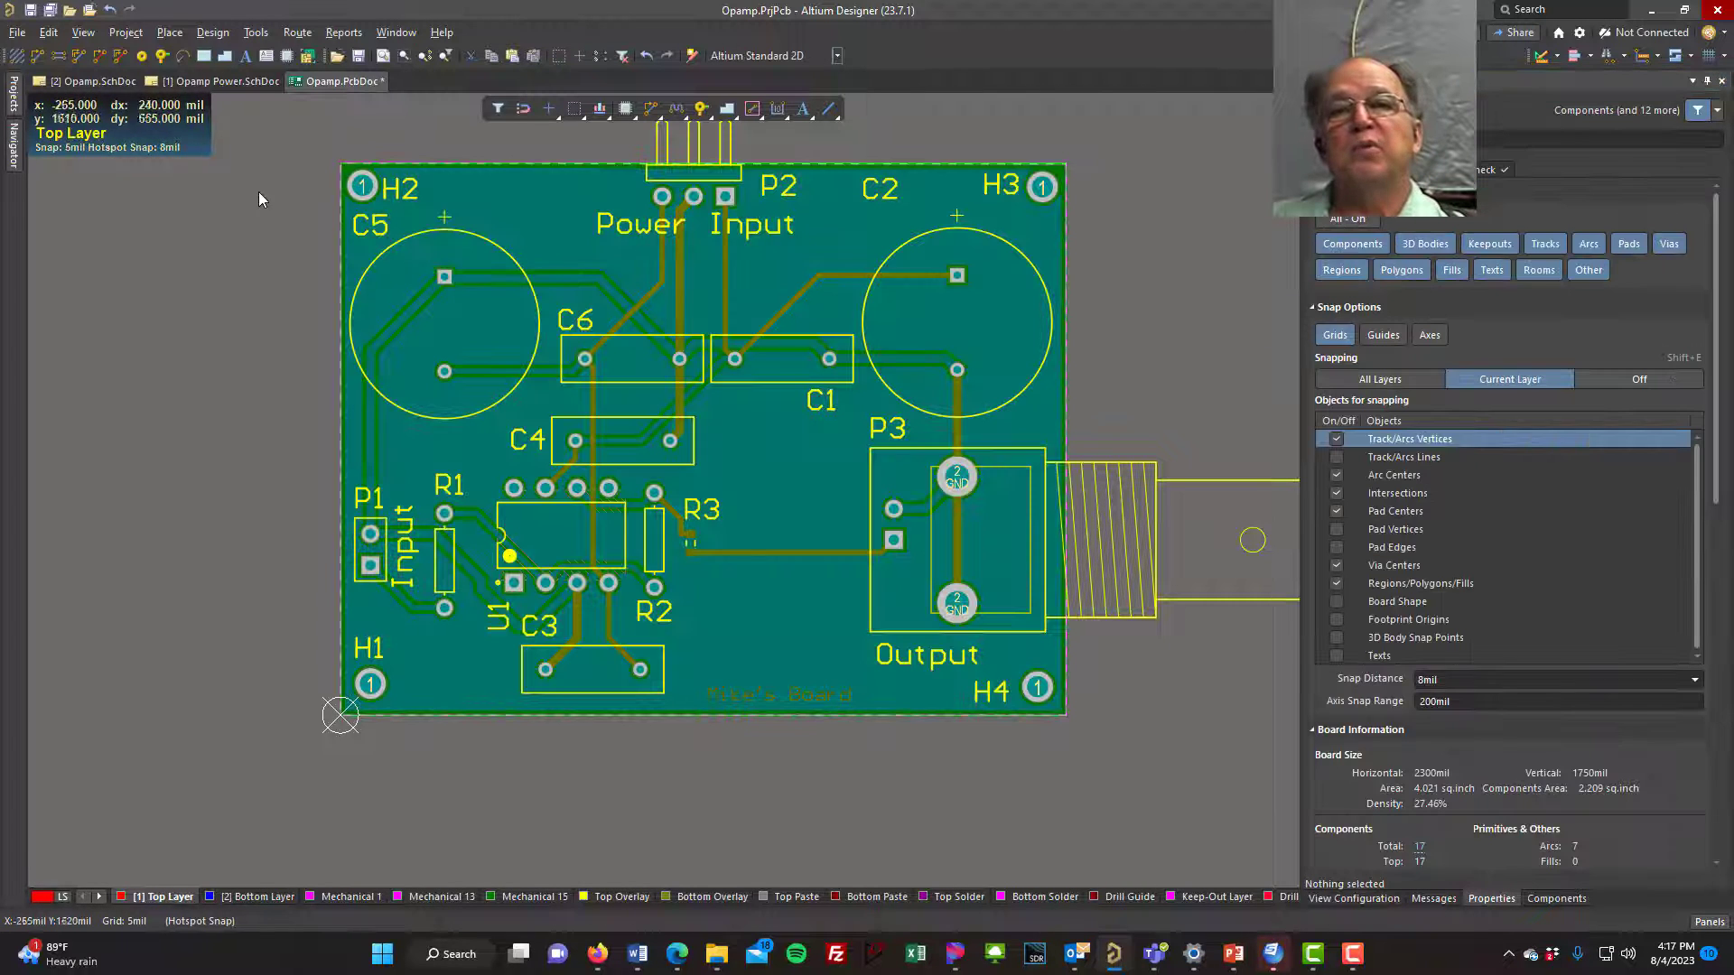
- Repour all polygons on the board
{"action": "left_click", "coordinate": [256, 31]}
{"action": "mouse_move", "coordinate": [432, 178]}
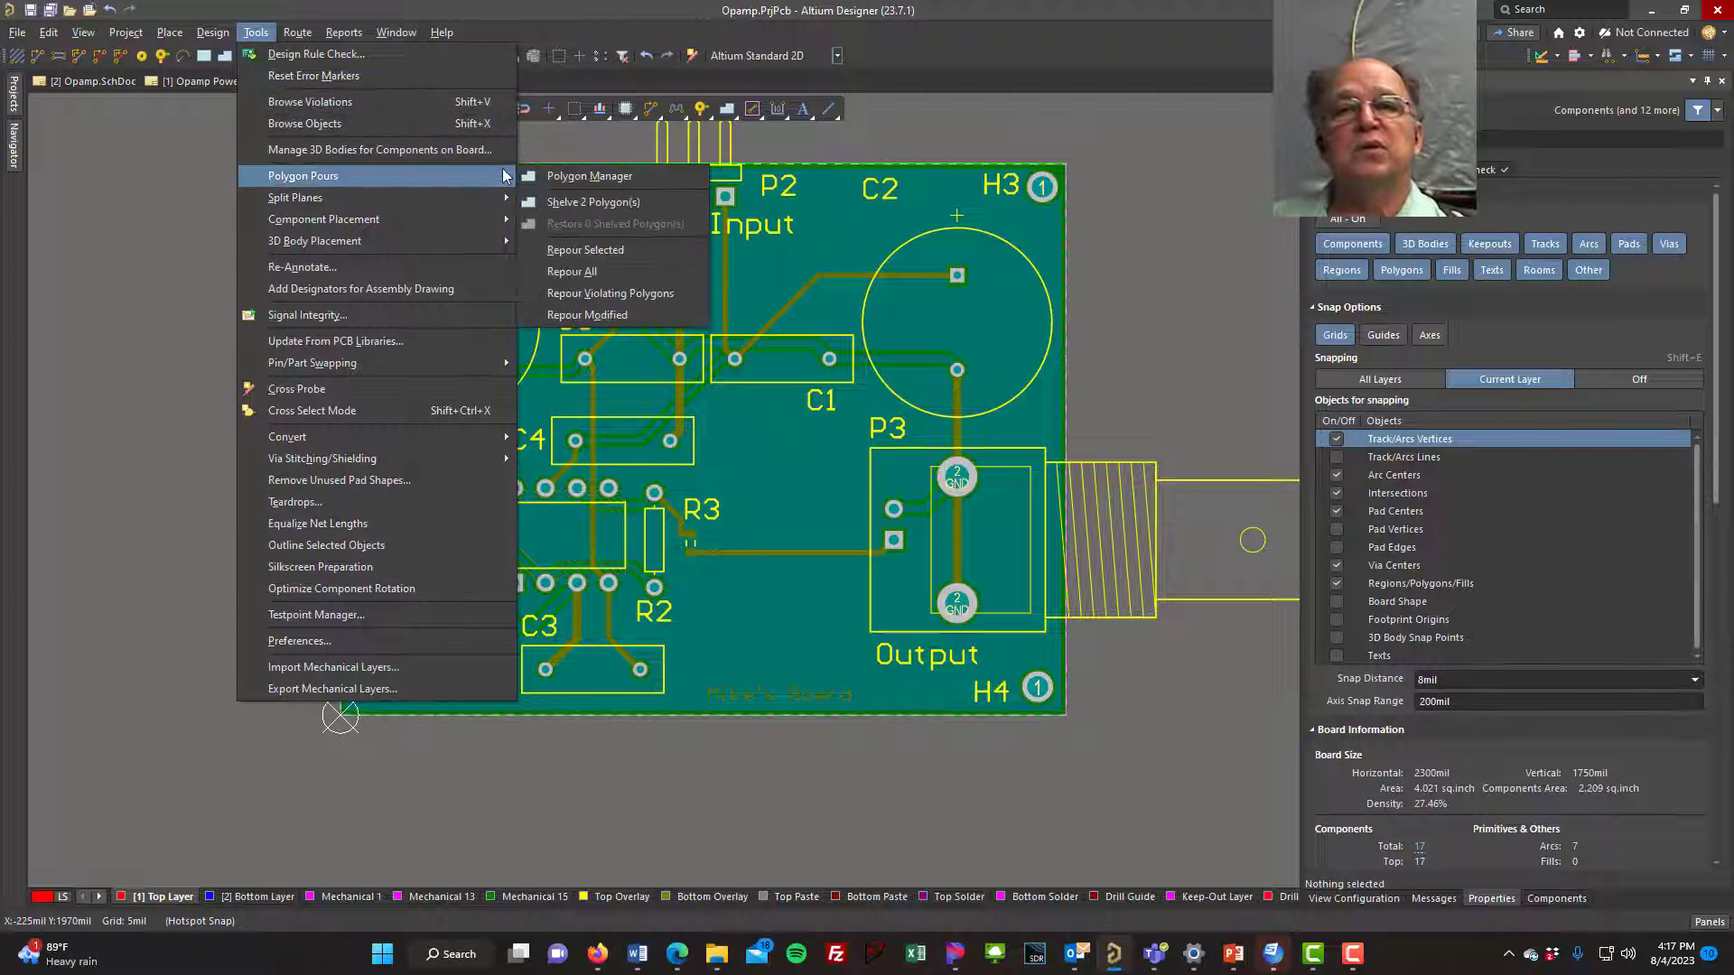
{"action": "left_click", "coordinate": [605, 267]}
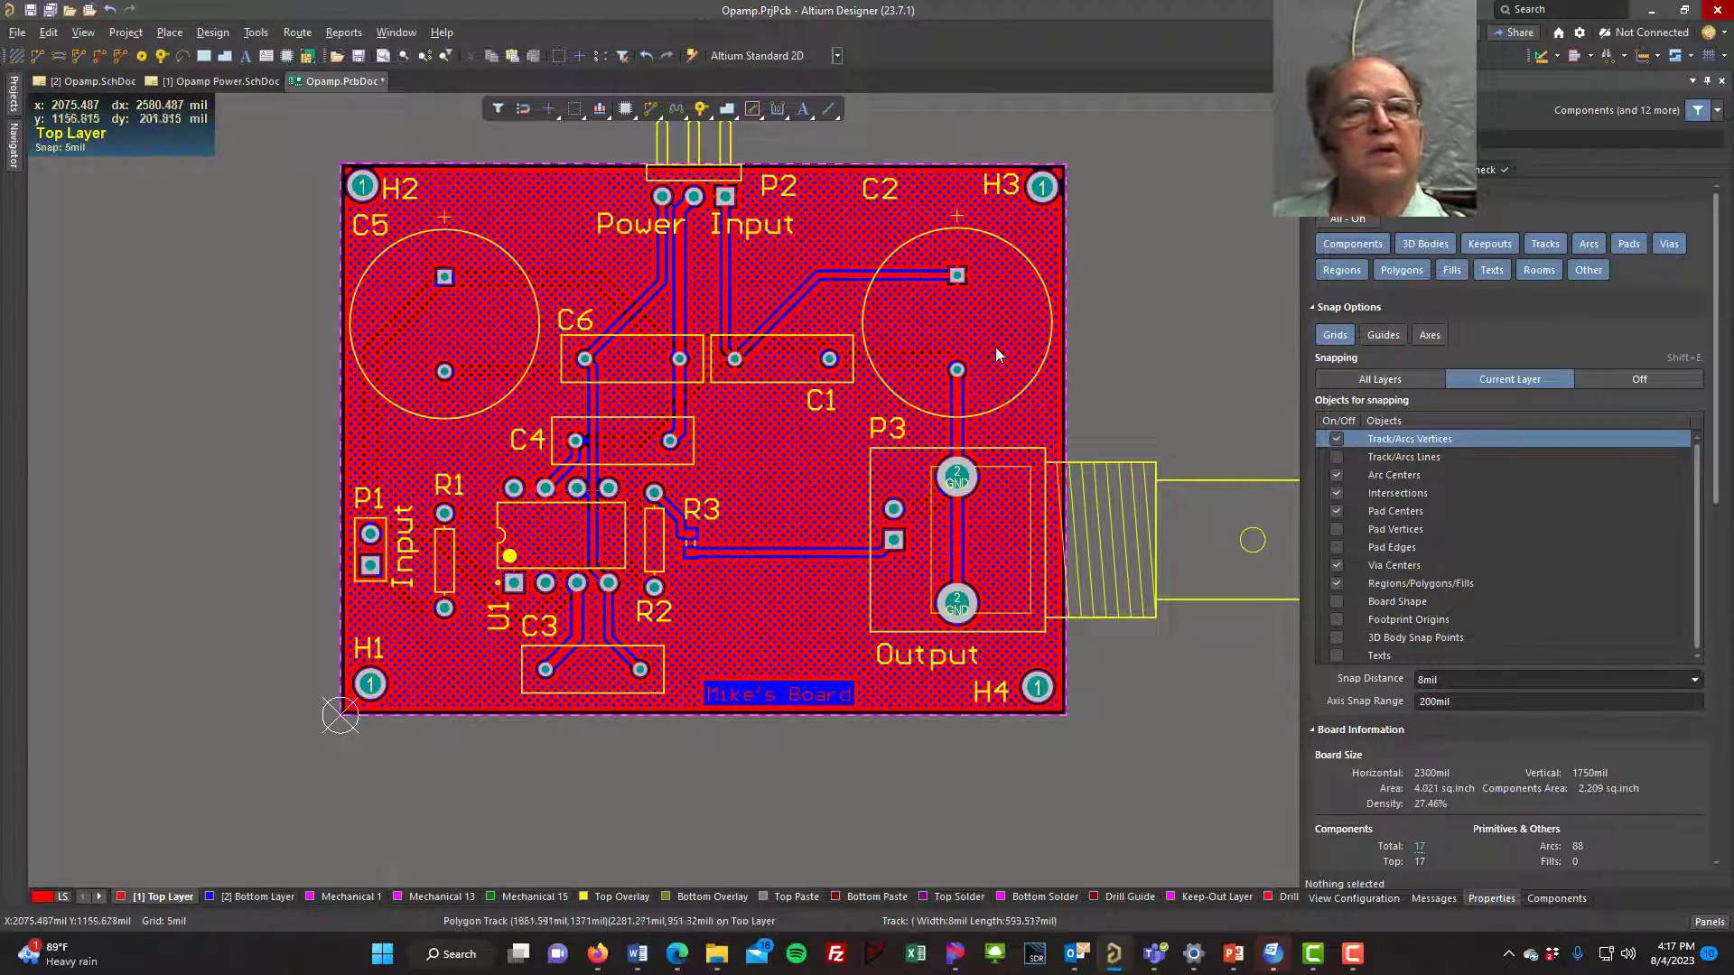
- Examine how the pours connect to the pads of C2, C1, C4 and C6 on the Top Layer and Bottom Layer
{"action": "scroll", "coordinate": [926, 356], "scroll_direction": "up", "scroll_amount": 2, "text": "ctrl"}
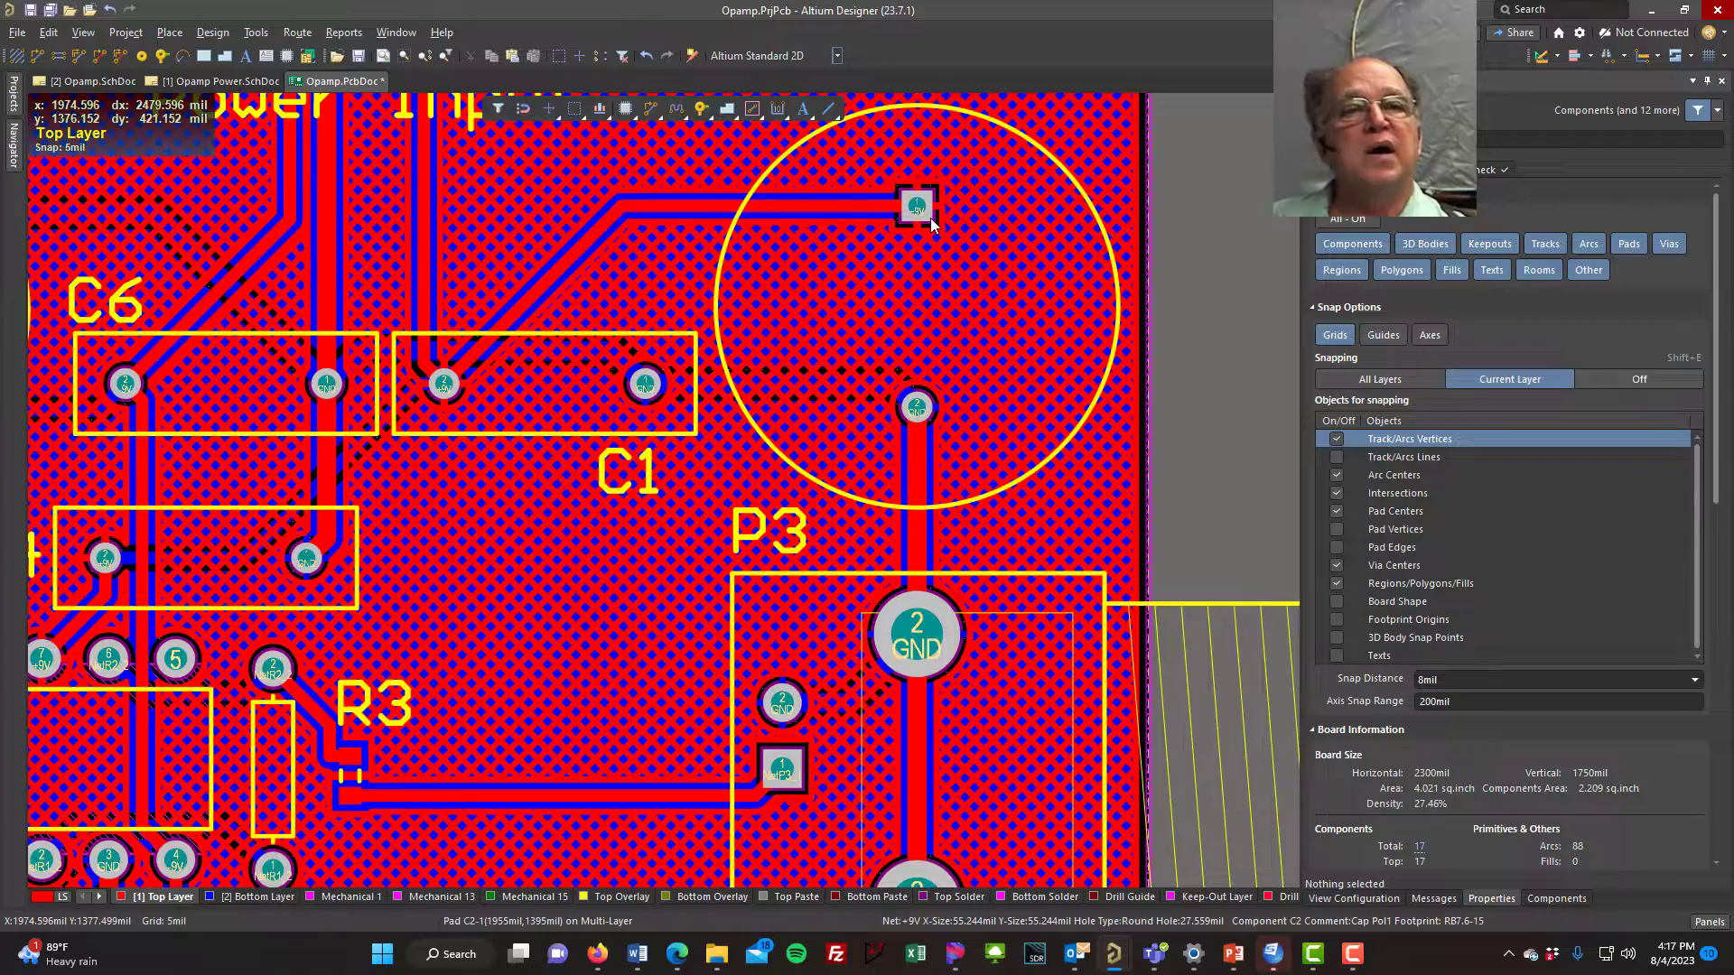
{"action": "scroll", "coordinate": [933, 233], "scroll_direction": "up", "scroll_amount": 2, "text": "ctrl"}
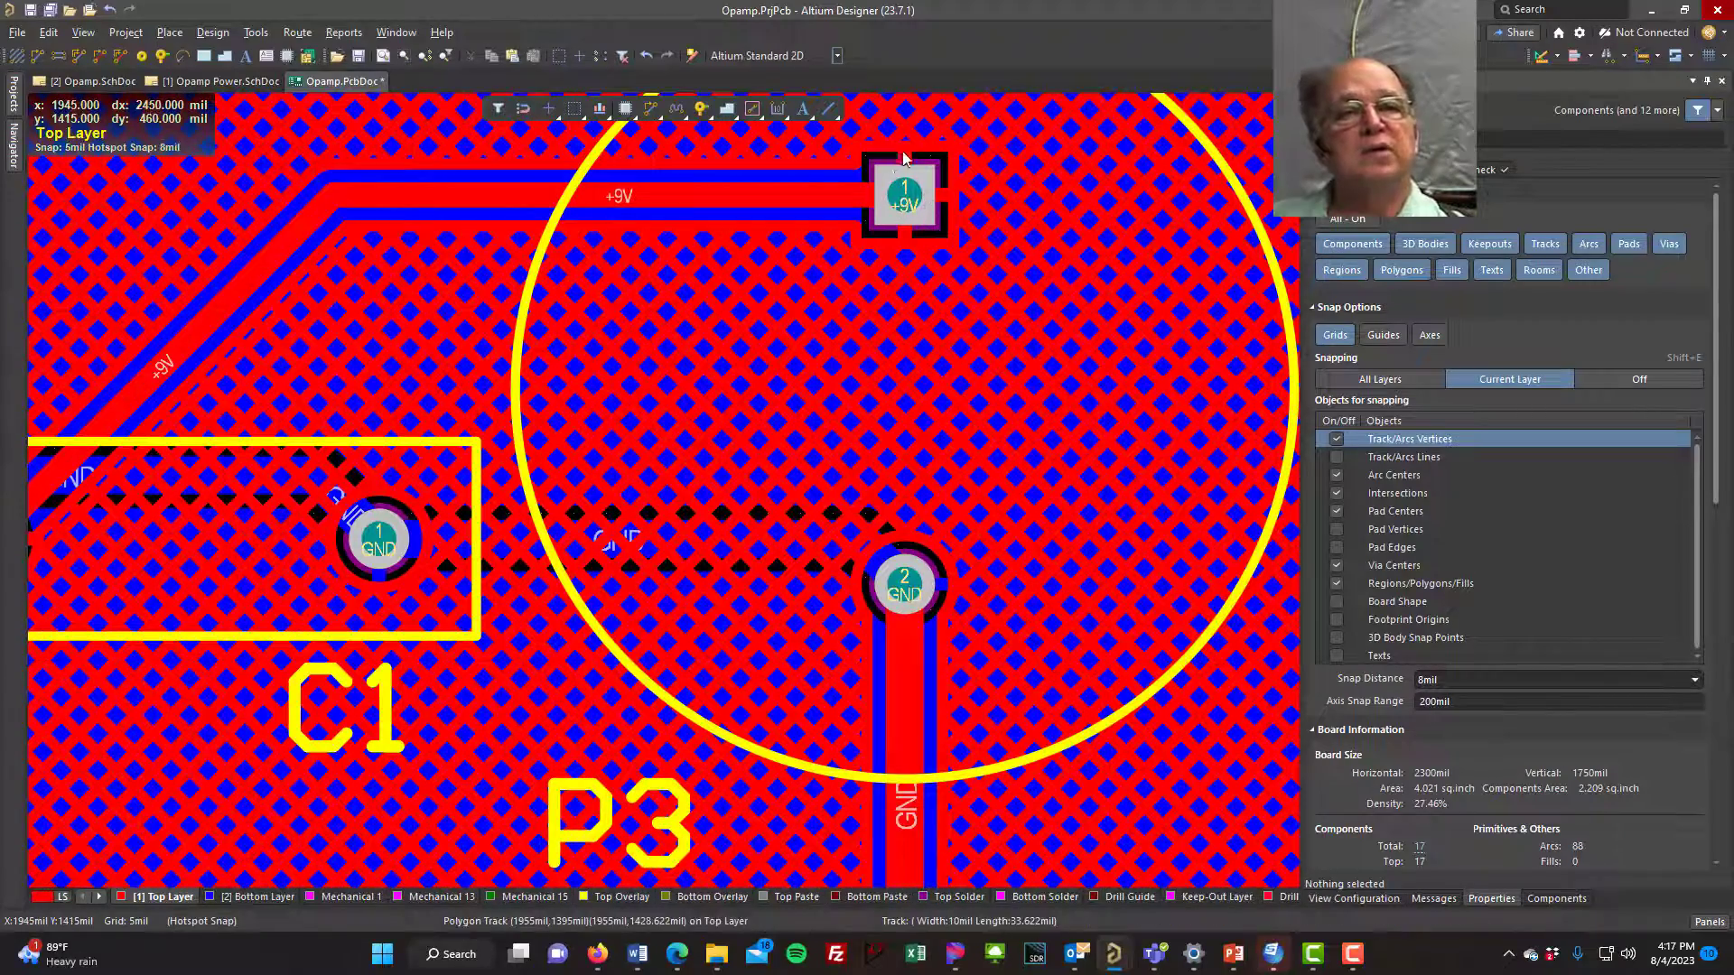
{"action": "left_click", "coordinate": [257, 896]}
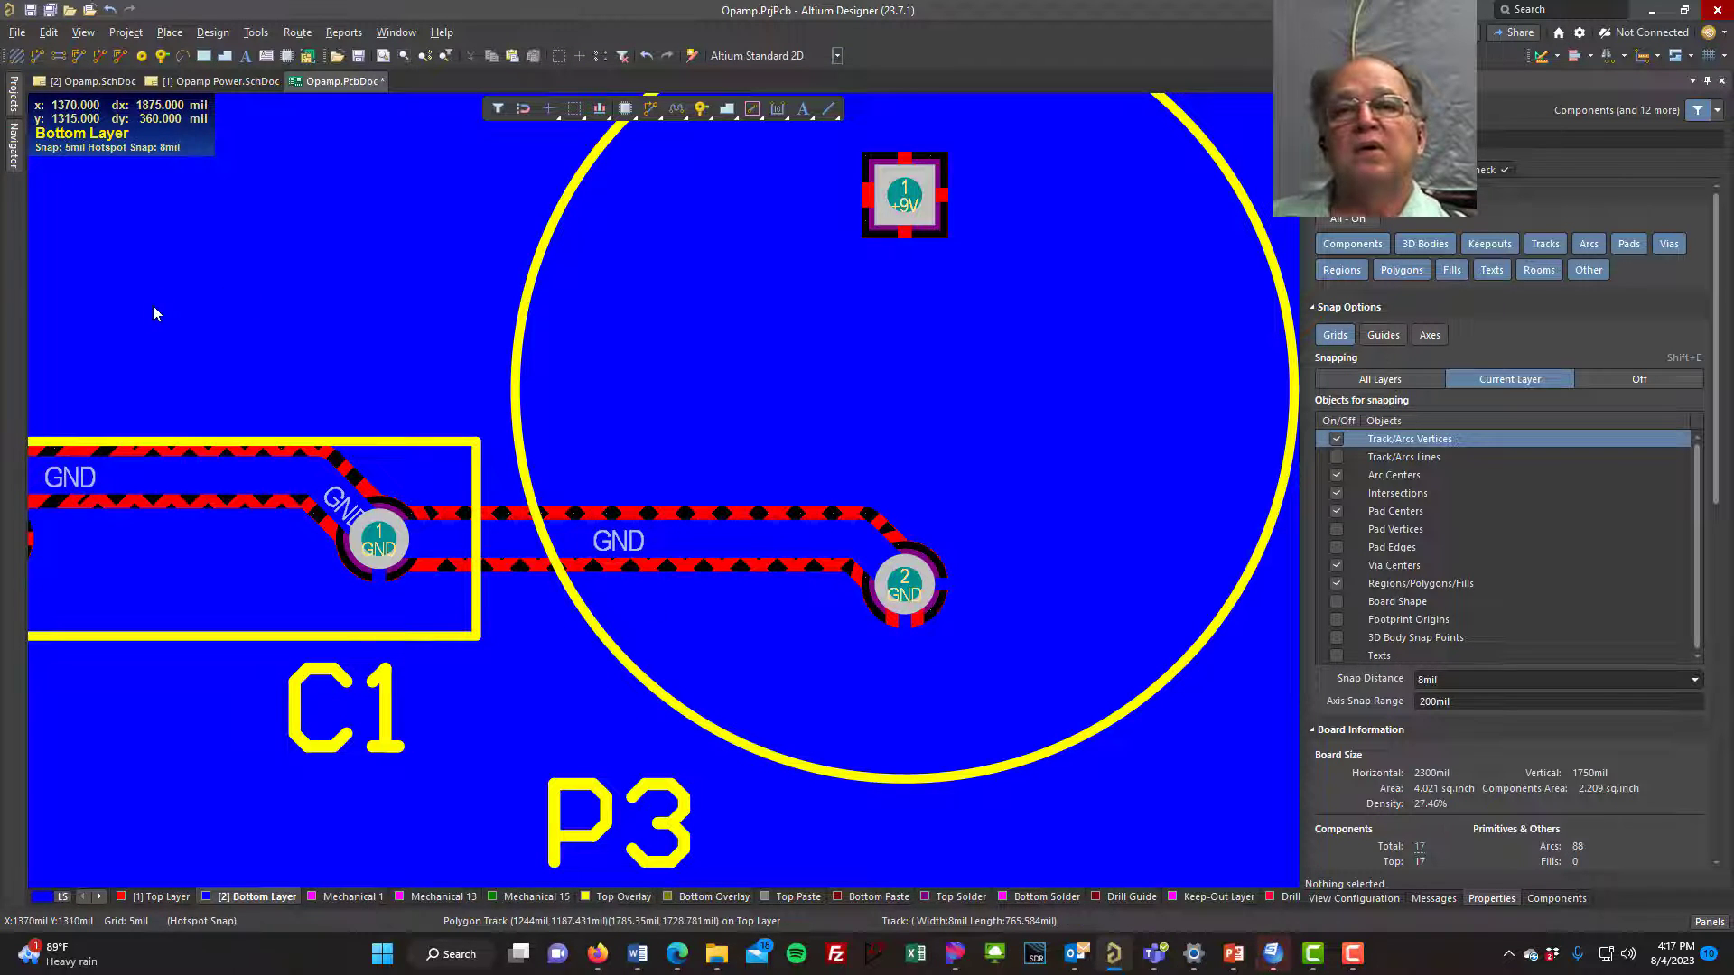
{"action": "scroll", "coordinate": [228, 298], "scroll_direction": "down", "scroll_amount": 6, "text": "ctrl"}
{"action": "right_click_drag", "start_coordinate": [652, 270], "coordinate": [965, 374]}
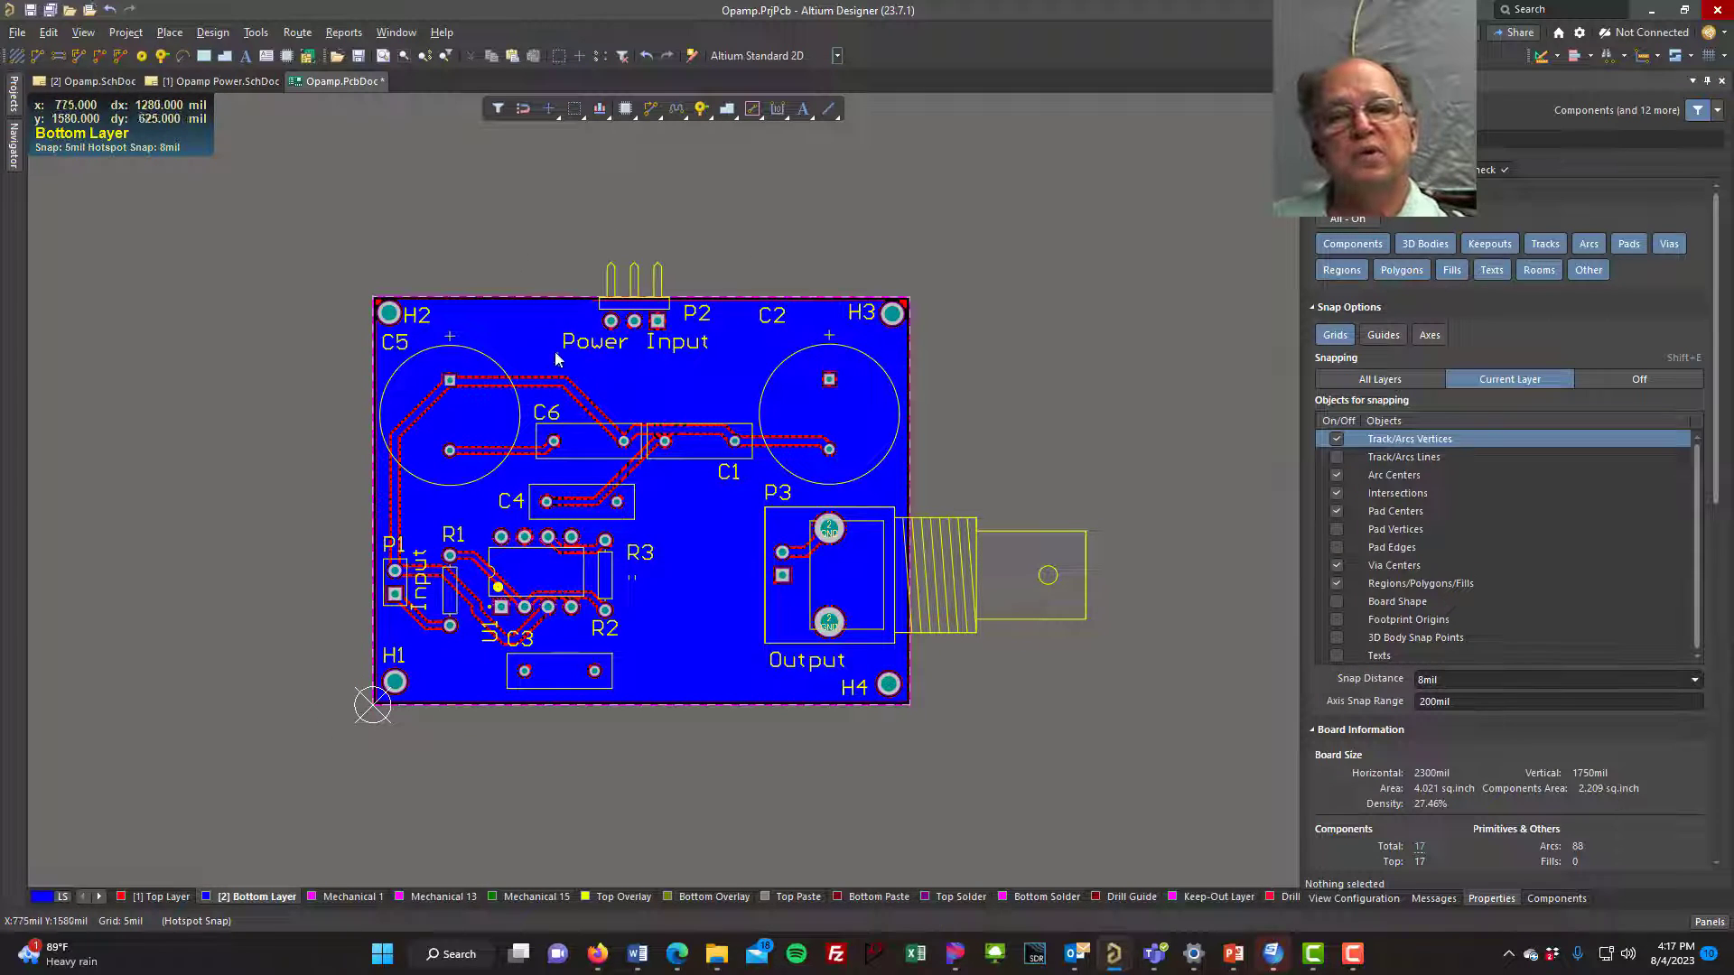
{"action": "scroll", "coordinate": [545, 414], "scroll_direction": "up", "scroll_amount": 3, "text": "ctrl"}
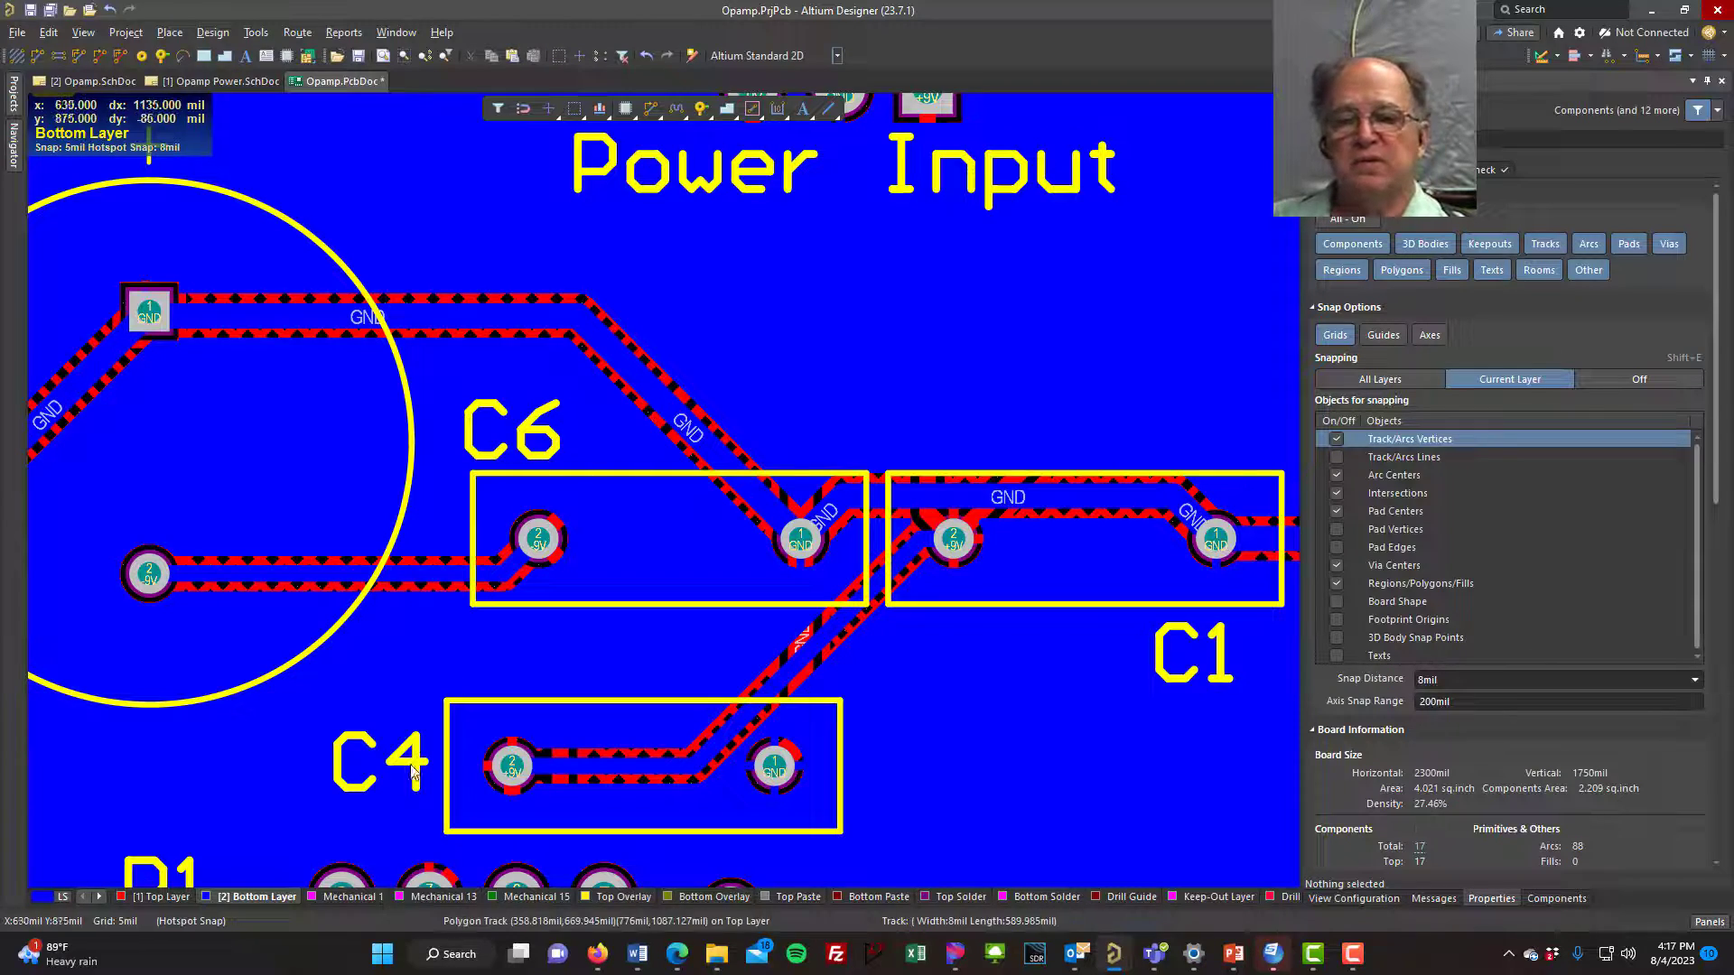
{"action": "left_click", "coordinate": [155, 896]}
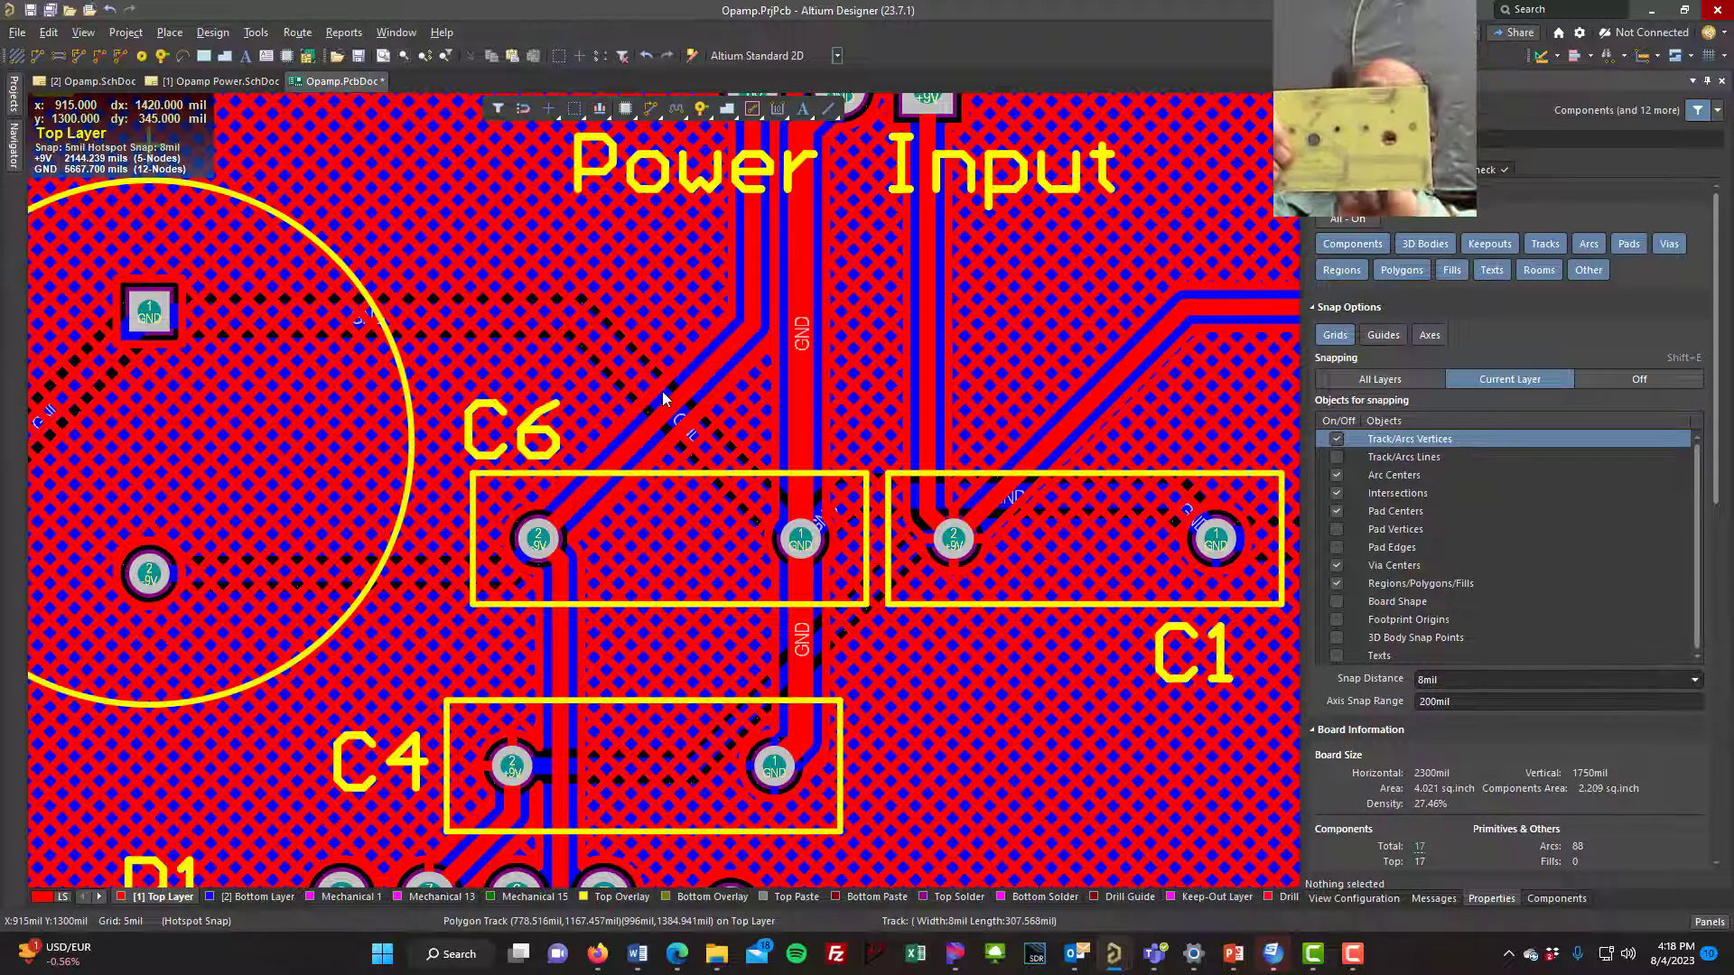
- Add a new electrical Clearance rule to the PCB design rules
{"action": "left_click", "coordinate": [217, 33]}
{"action": "left_click", "coordinate": [259, 105]}
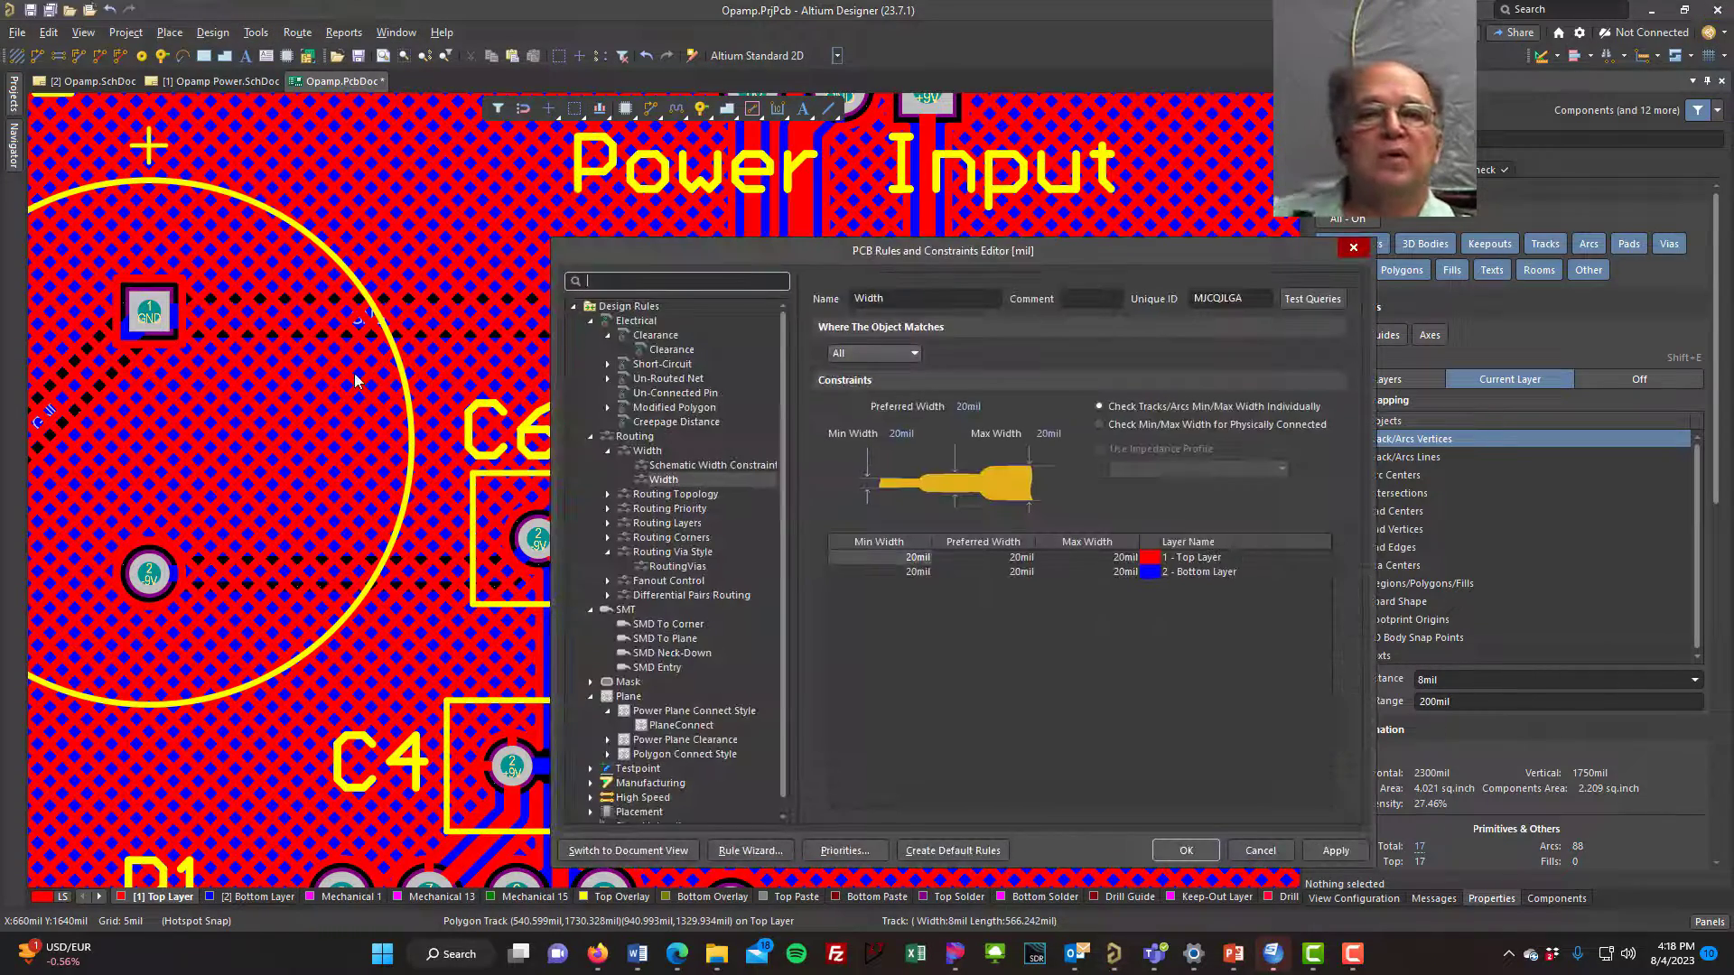
{"action": "left_click", "coordinate": [677, 352]}
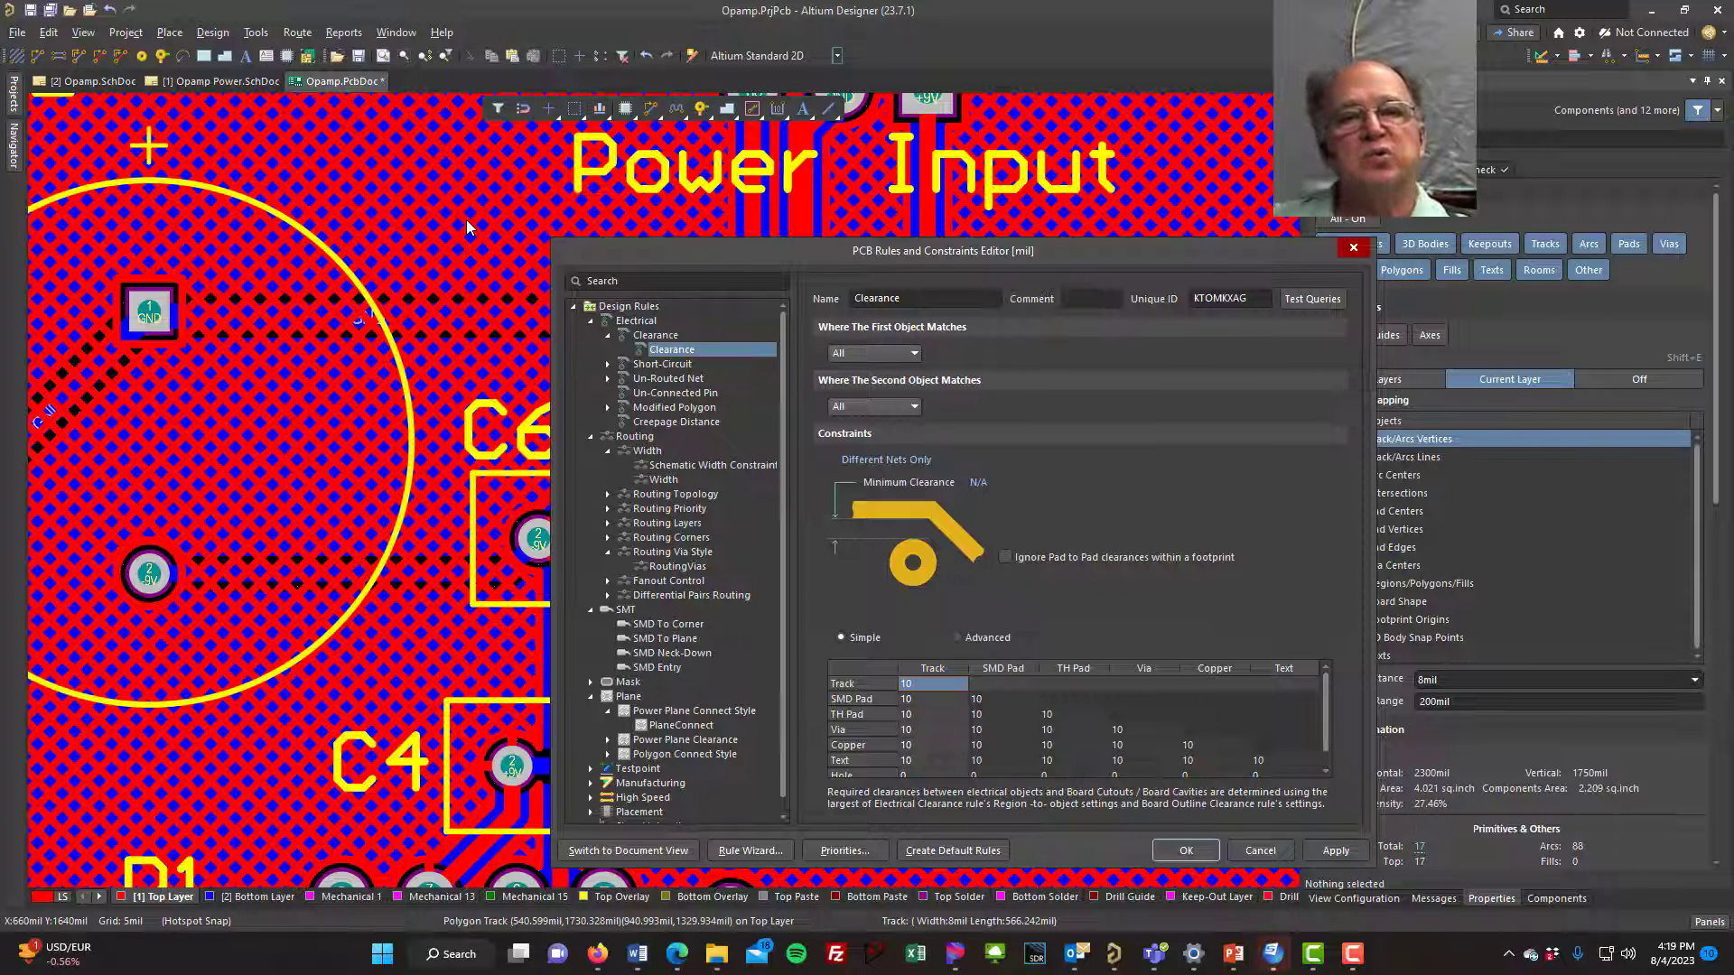
{"action": "left_click", "coordinate": [677, 337]}
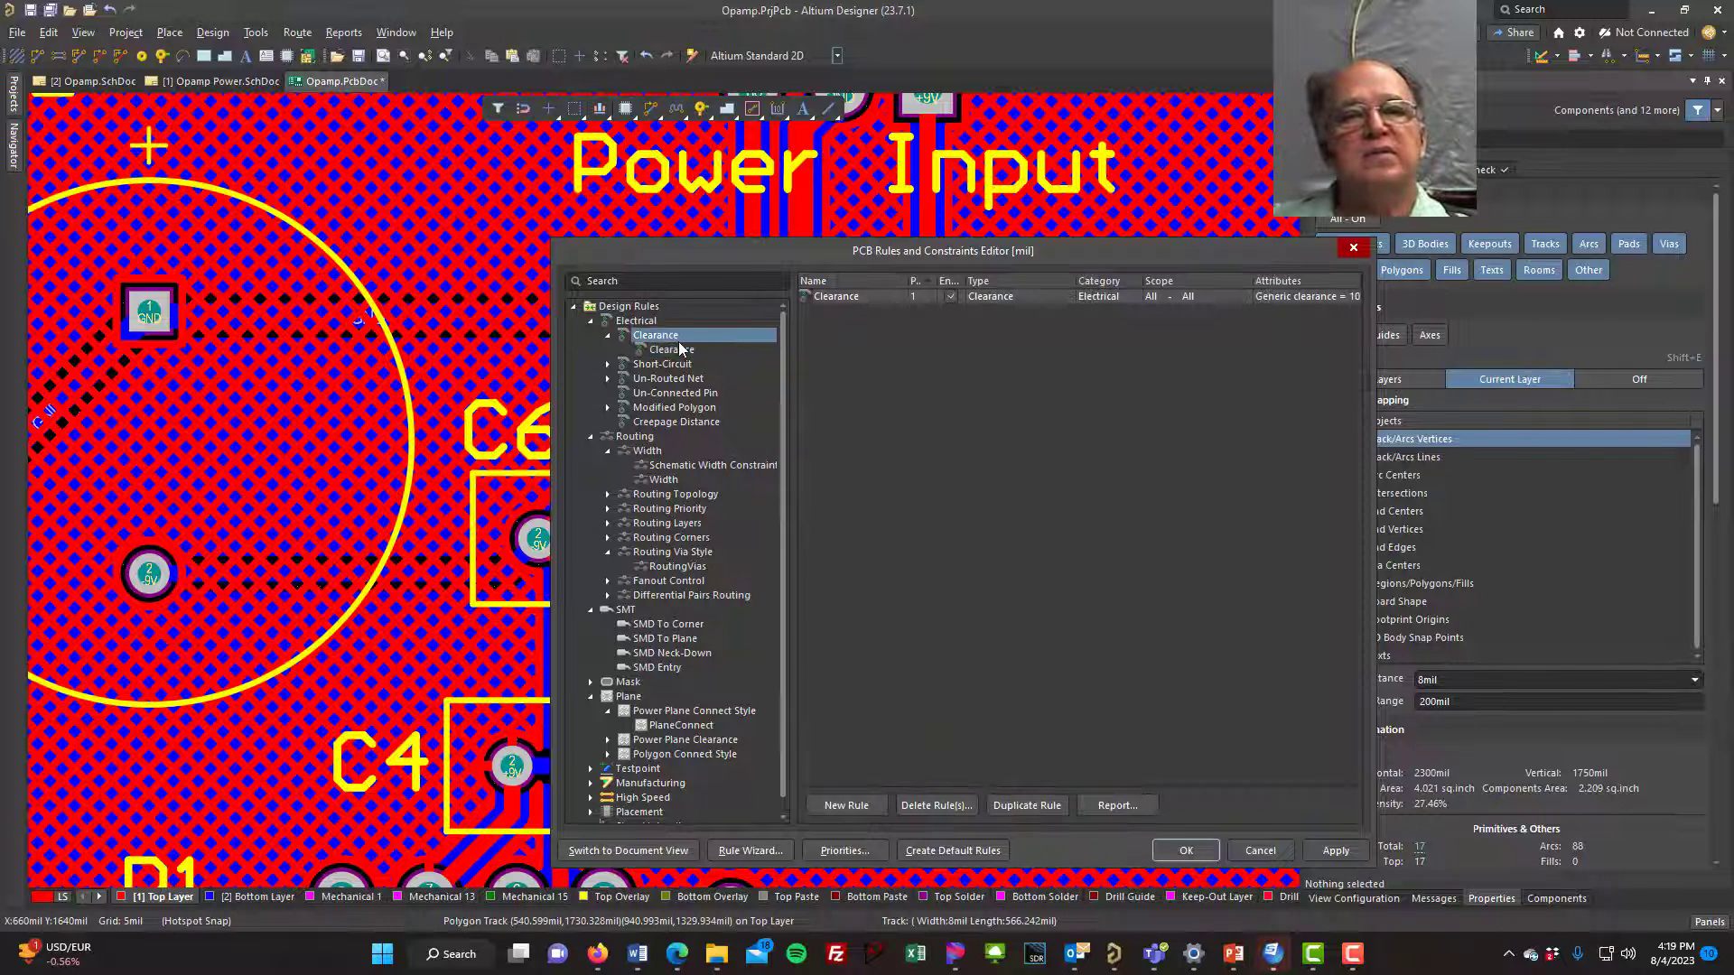
{"action": "right_click", "coordinate": [679, 349]}
{"action": "left_click", "coordinate": [674, 350]}
{"action": "left_click", "coordinate": [663, 341]}
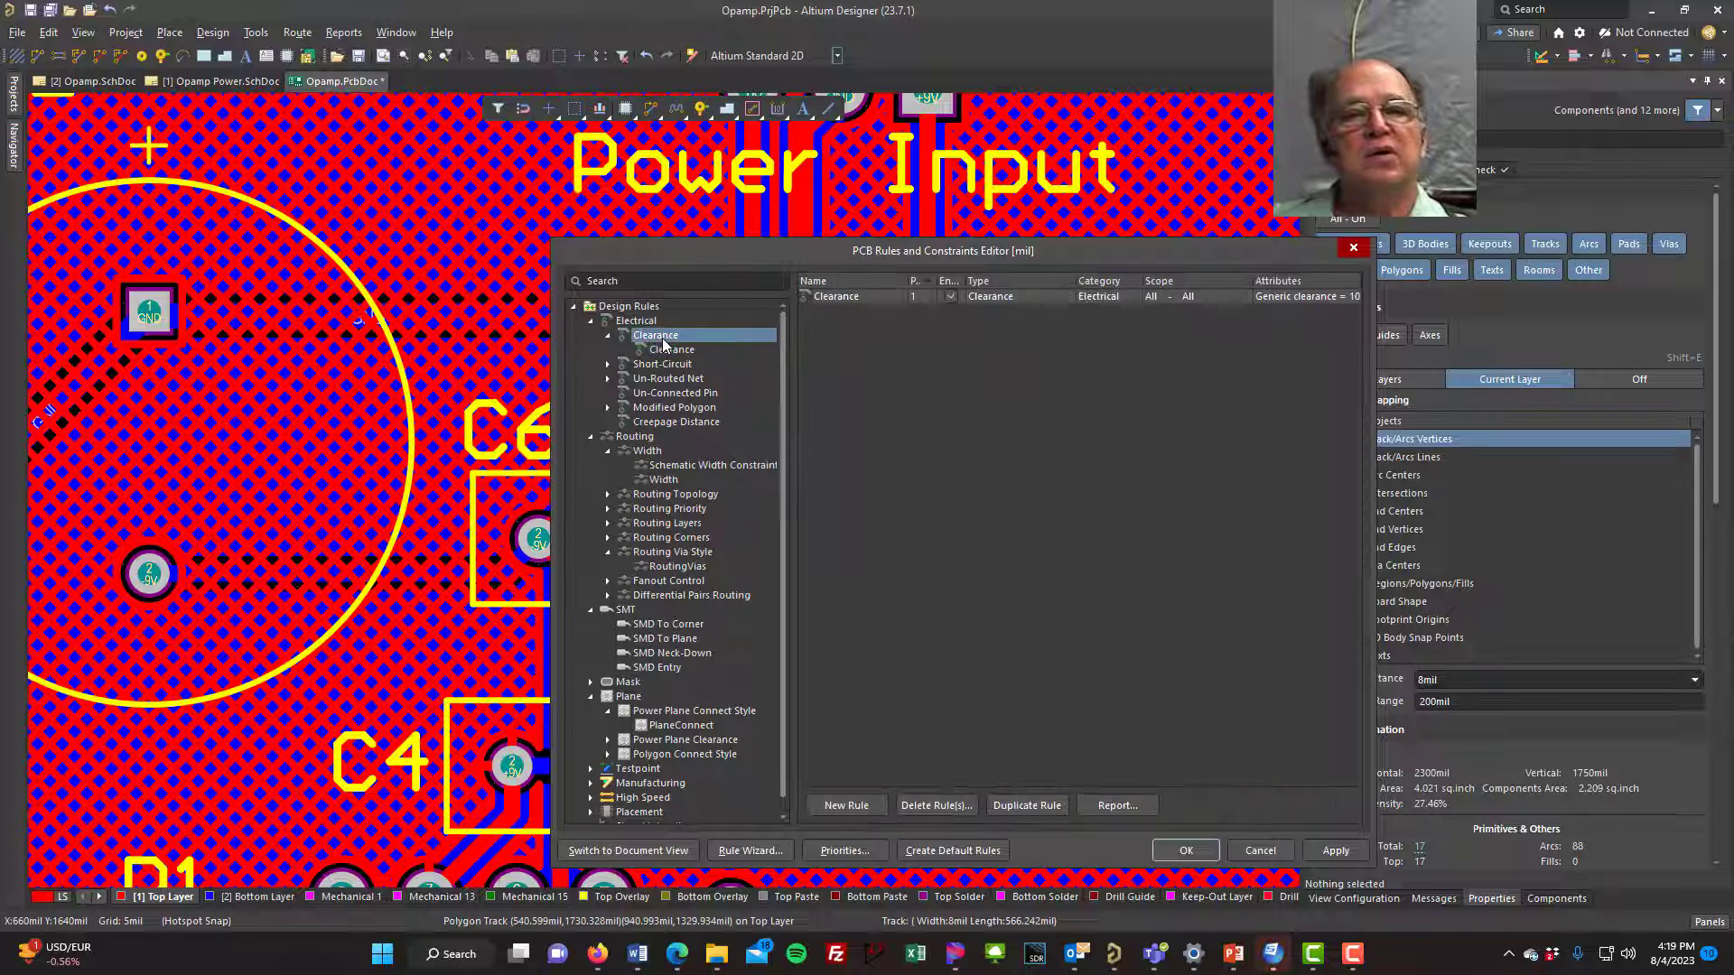
{"action": "right_click", "coordinate": [724, 335]}
{"action": "left_click", "coordinate": [759, 347]}
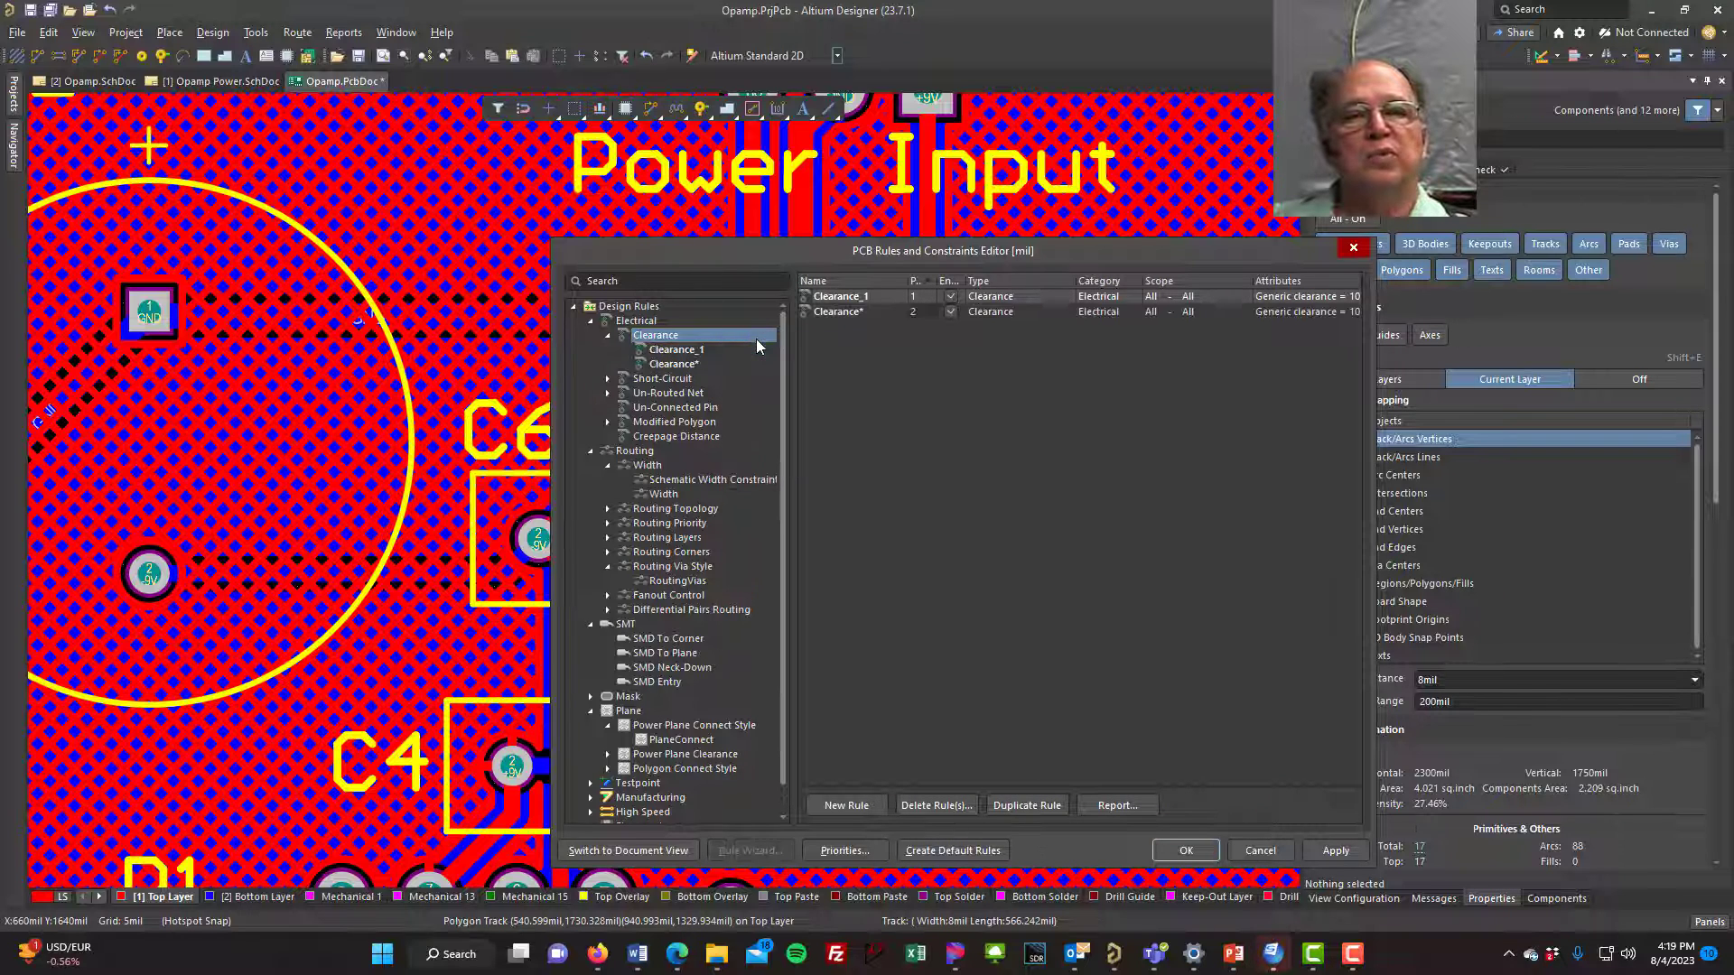
- Set the new clearance rule's first object match to the custom query InPolygon
{"action": "left_click", "coordinate": [676, 350]}
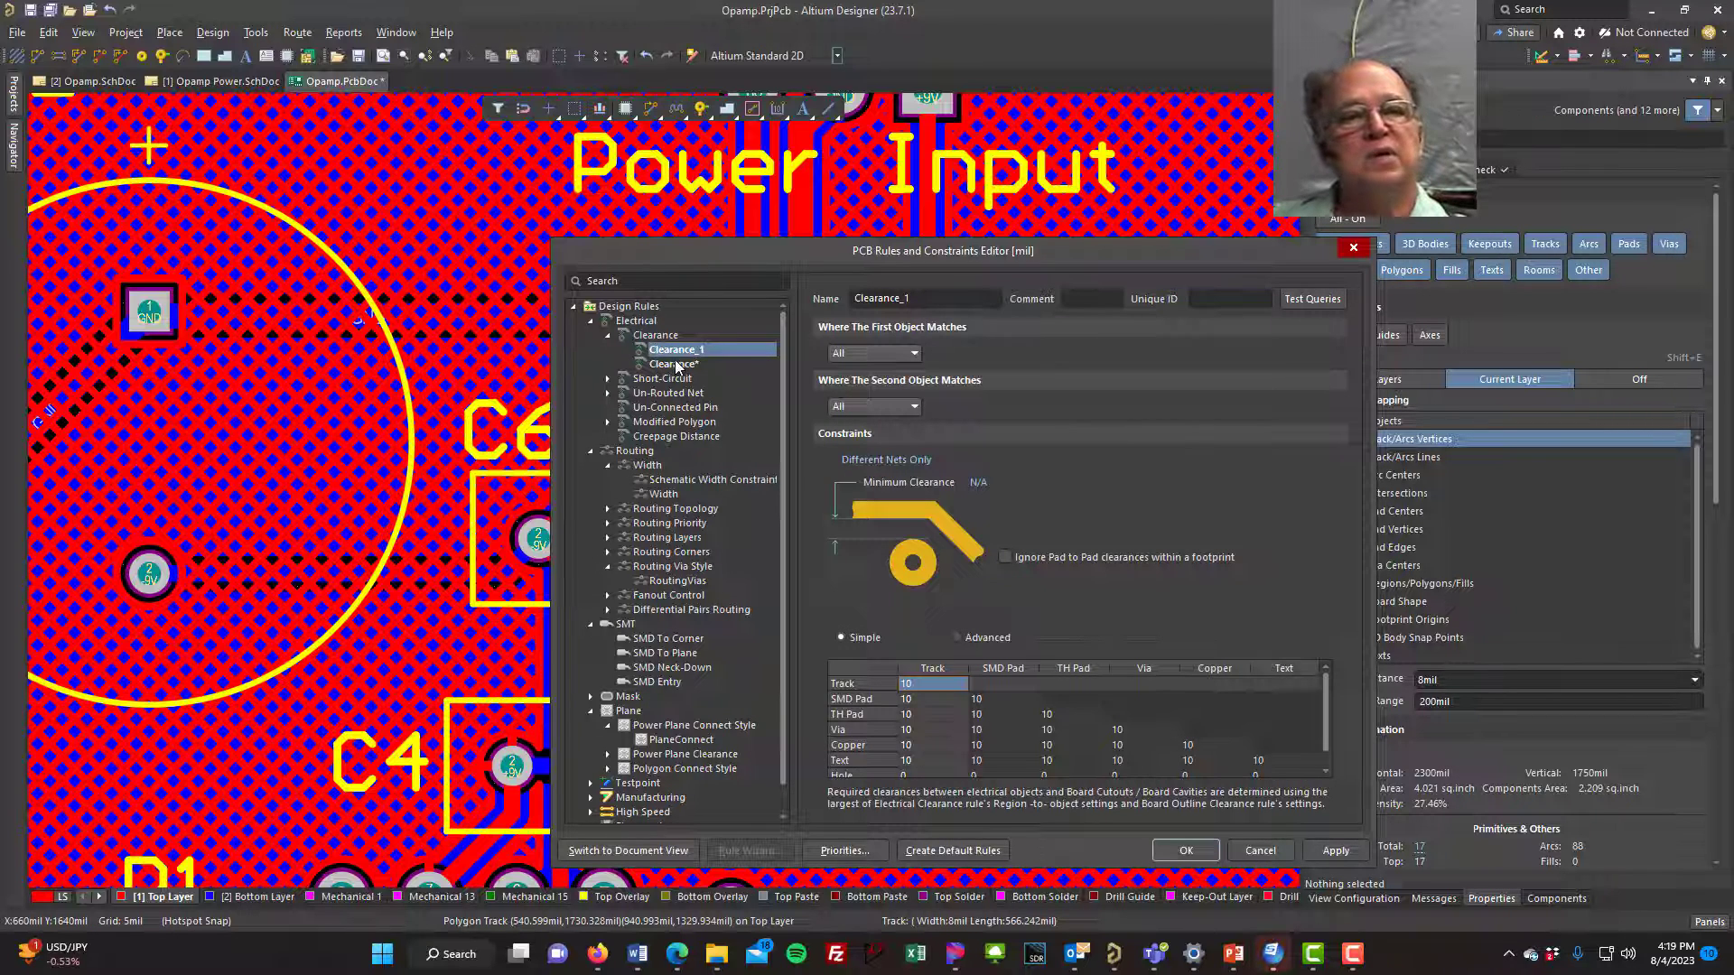
{"action": "left_click", "coordinate": [915, 353]}
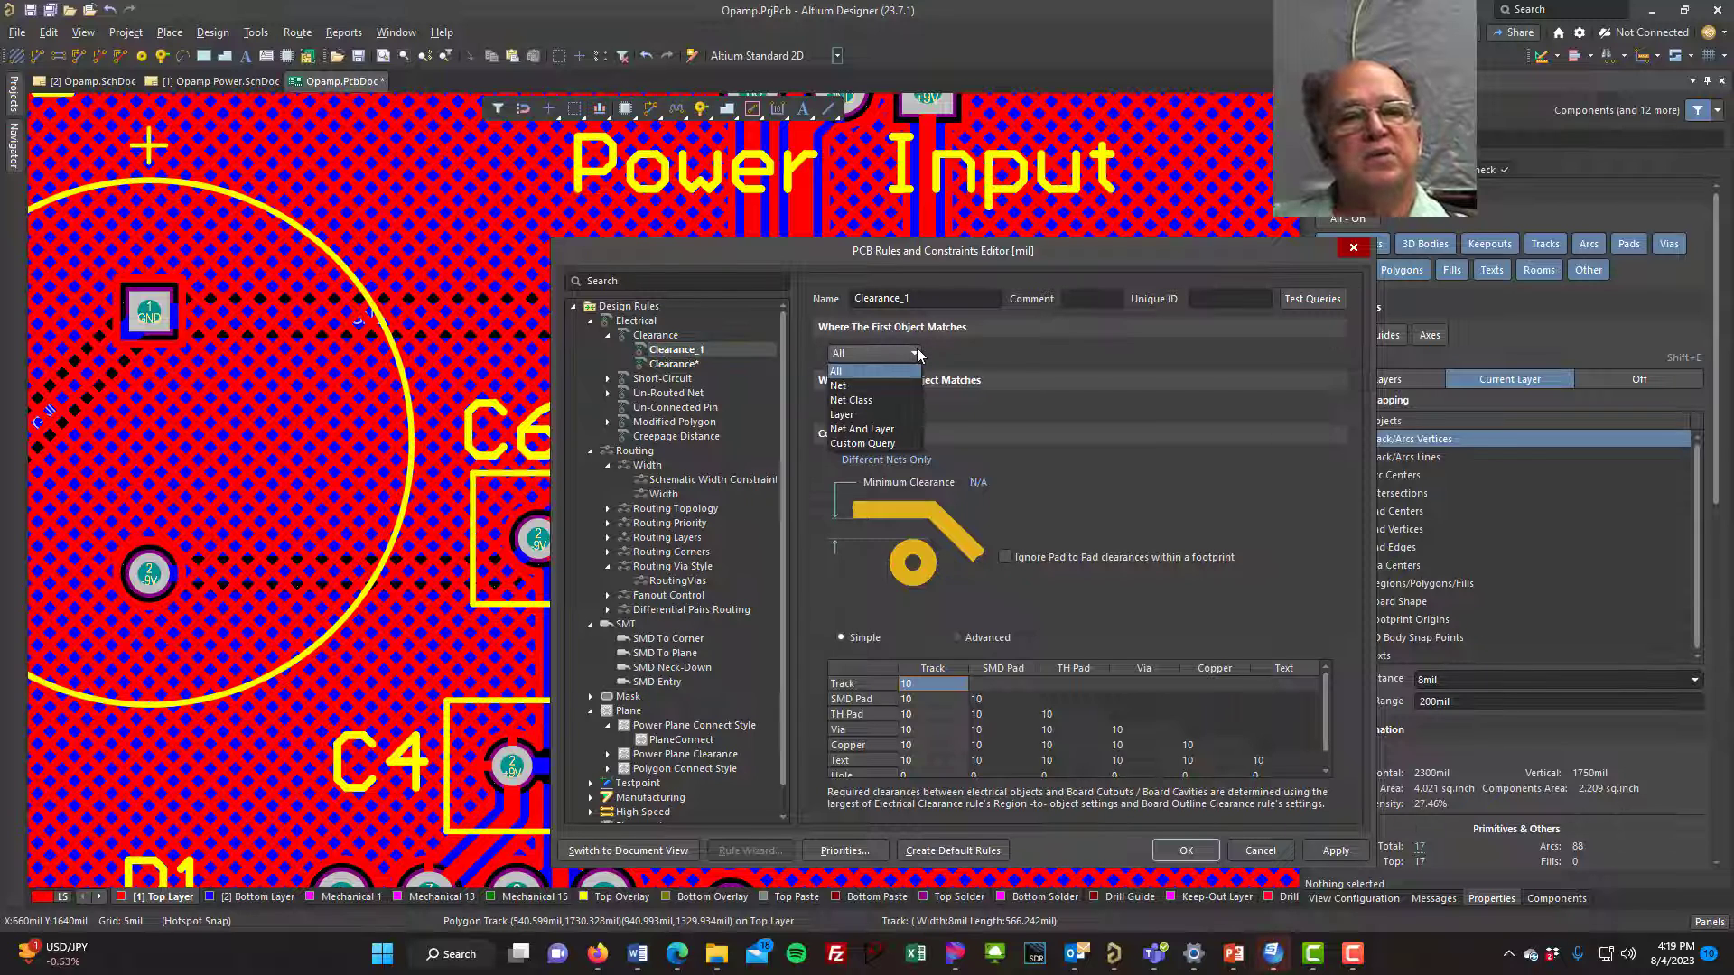
{"action": "left_click", "coordinate": [889, 444]}
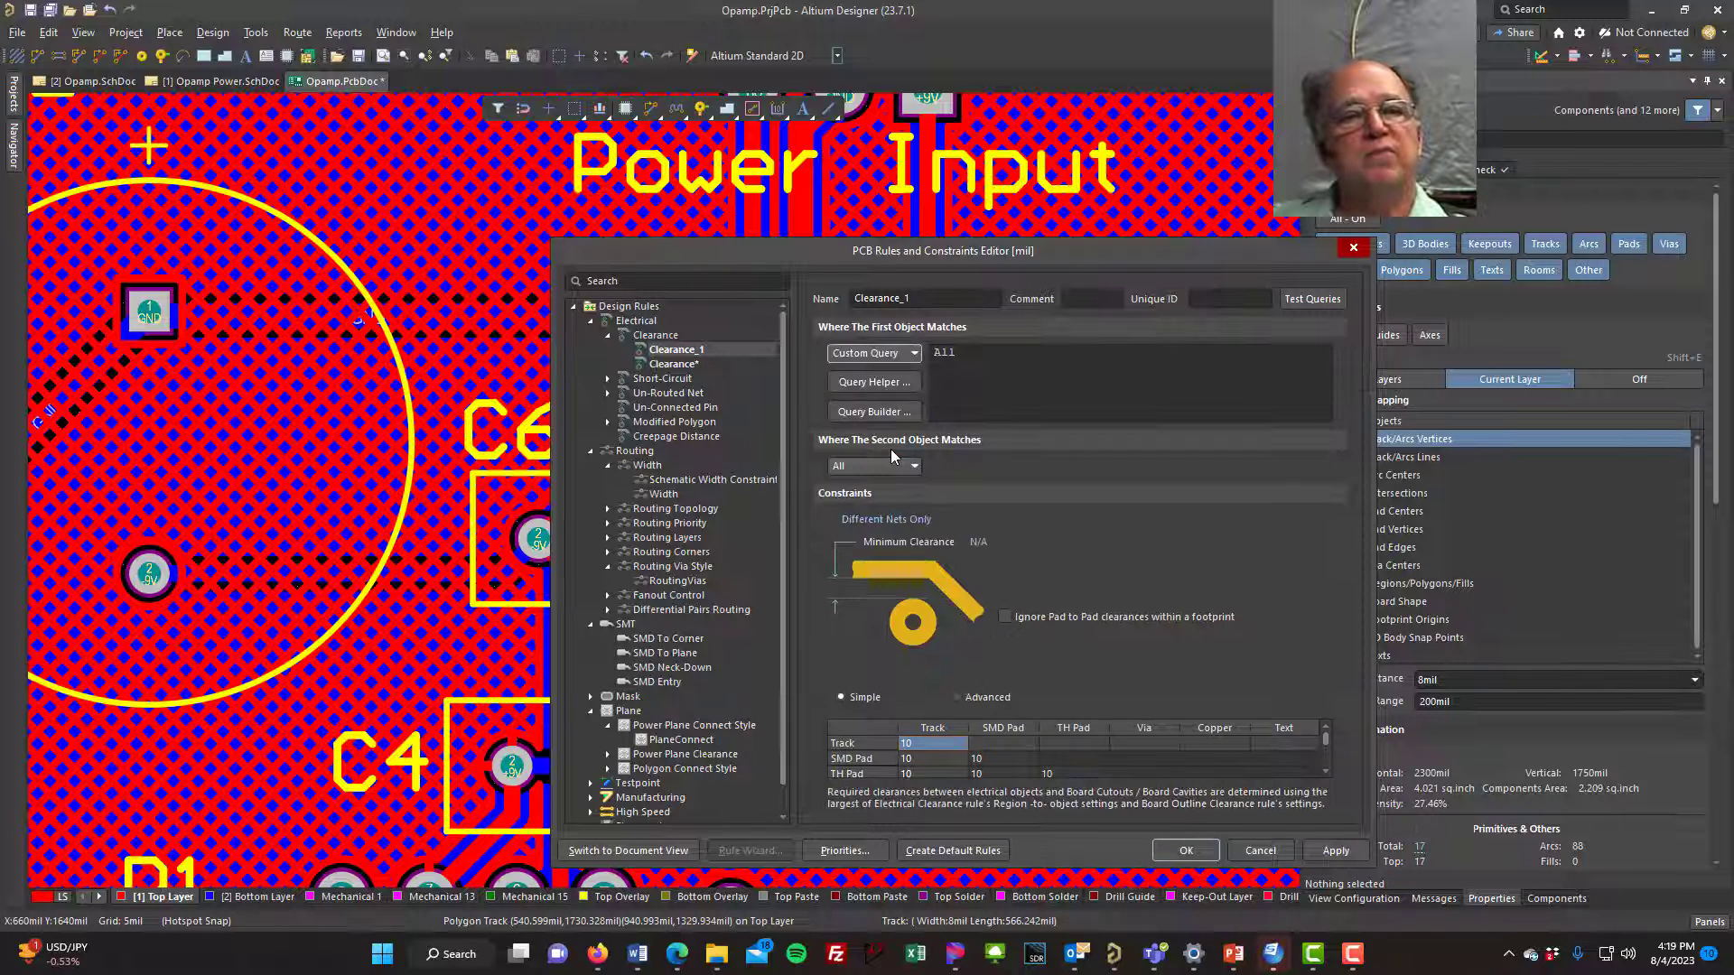
{"action": "left_click", "coordinate": [992, 353]}
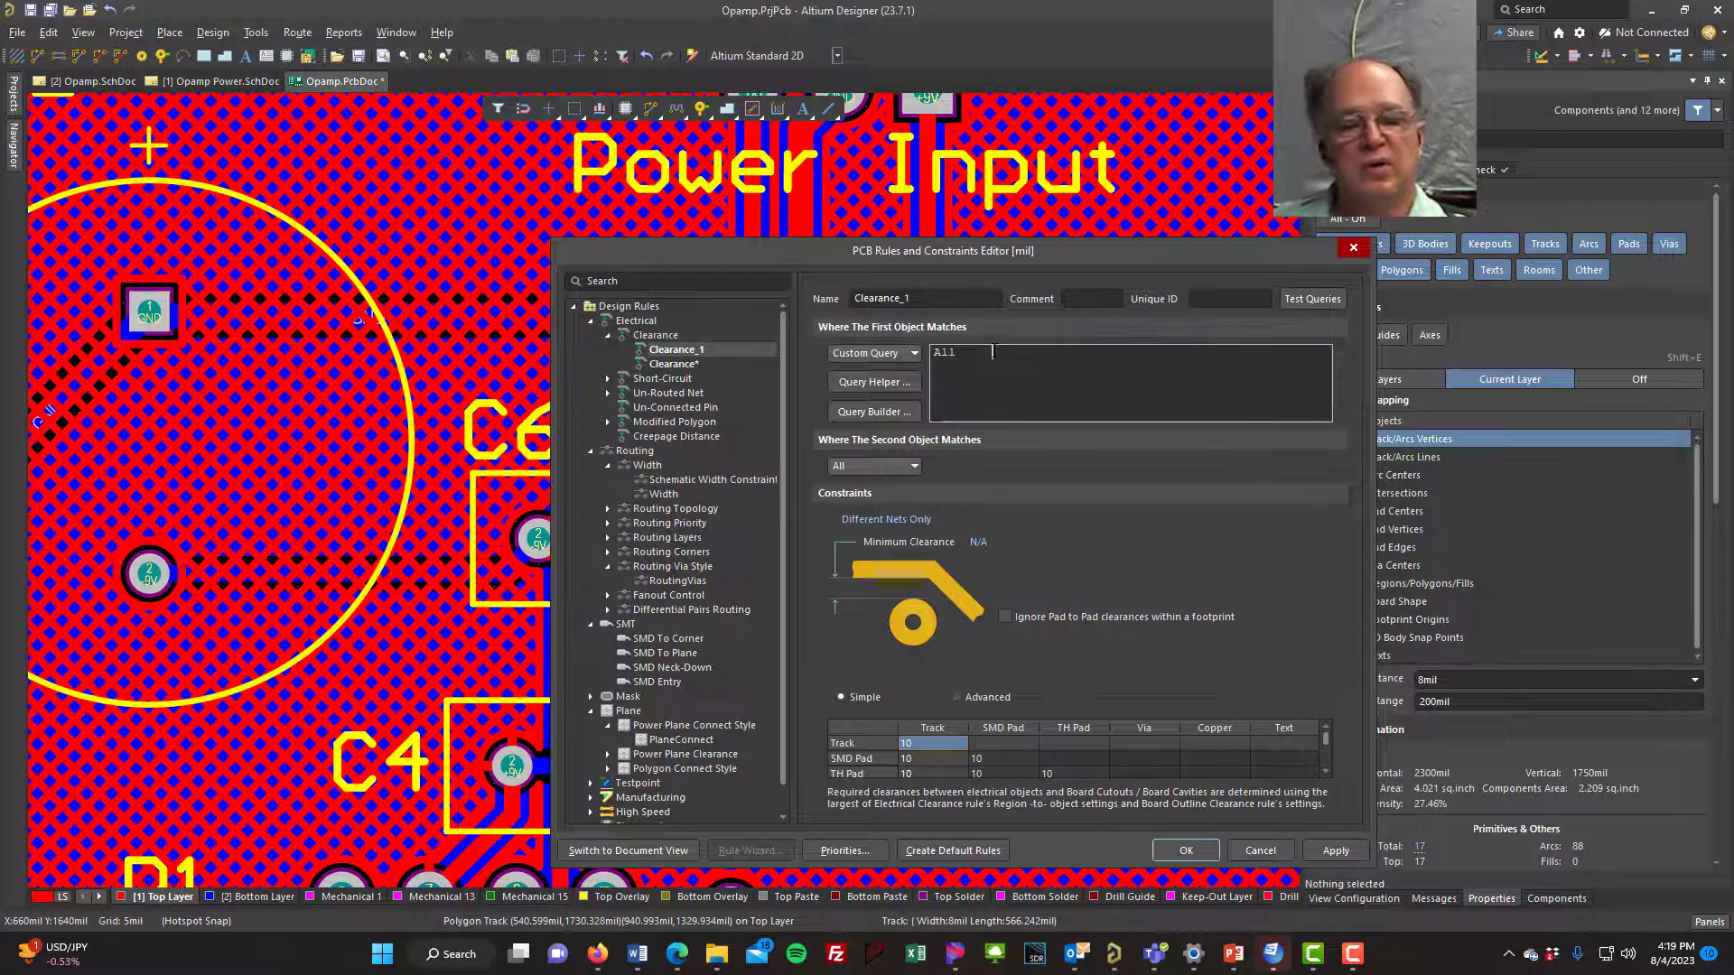
{"action": "double_click", "coordinate": [943, 353]}
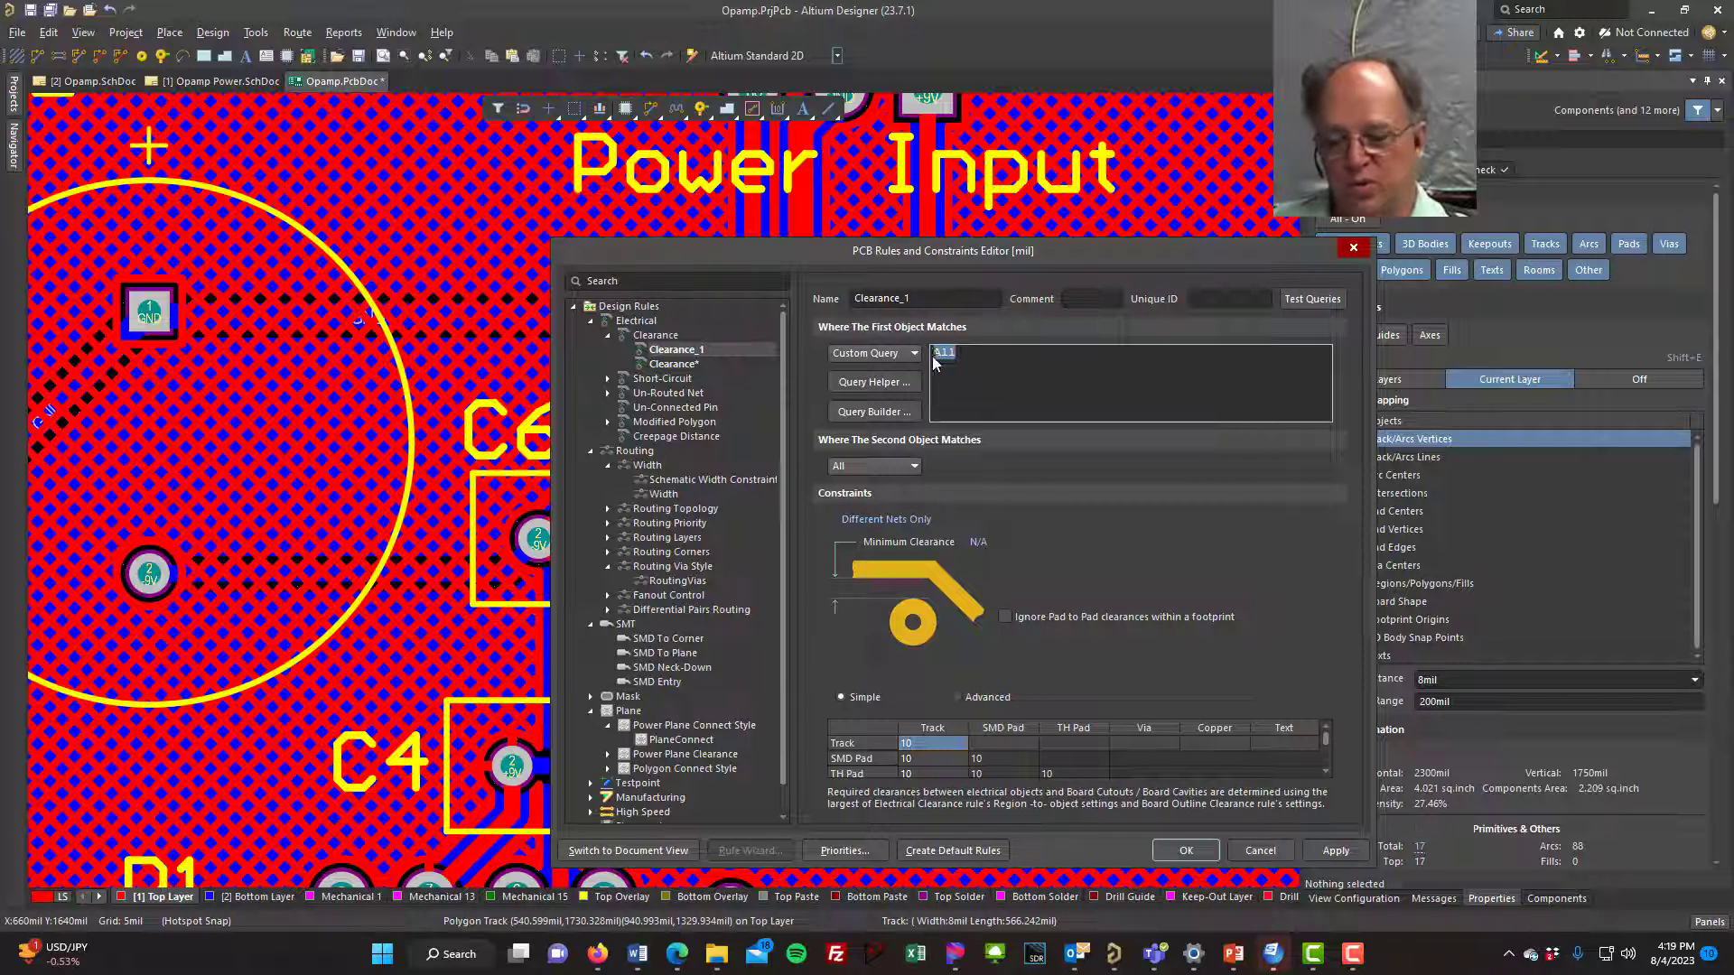
{"action": "type", "text": "Inpoly"}
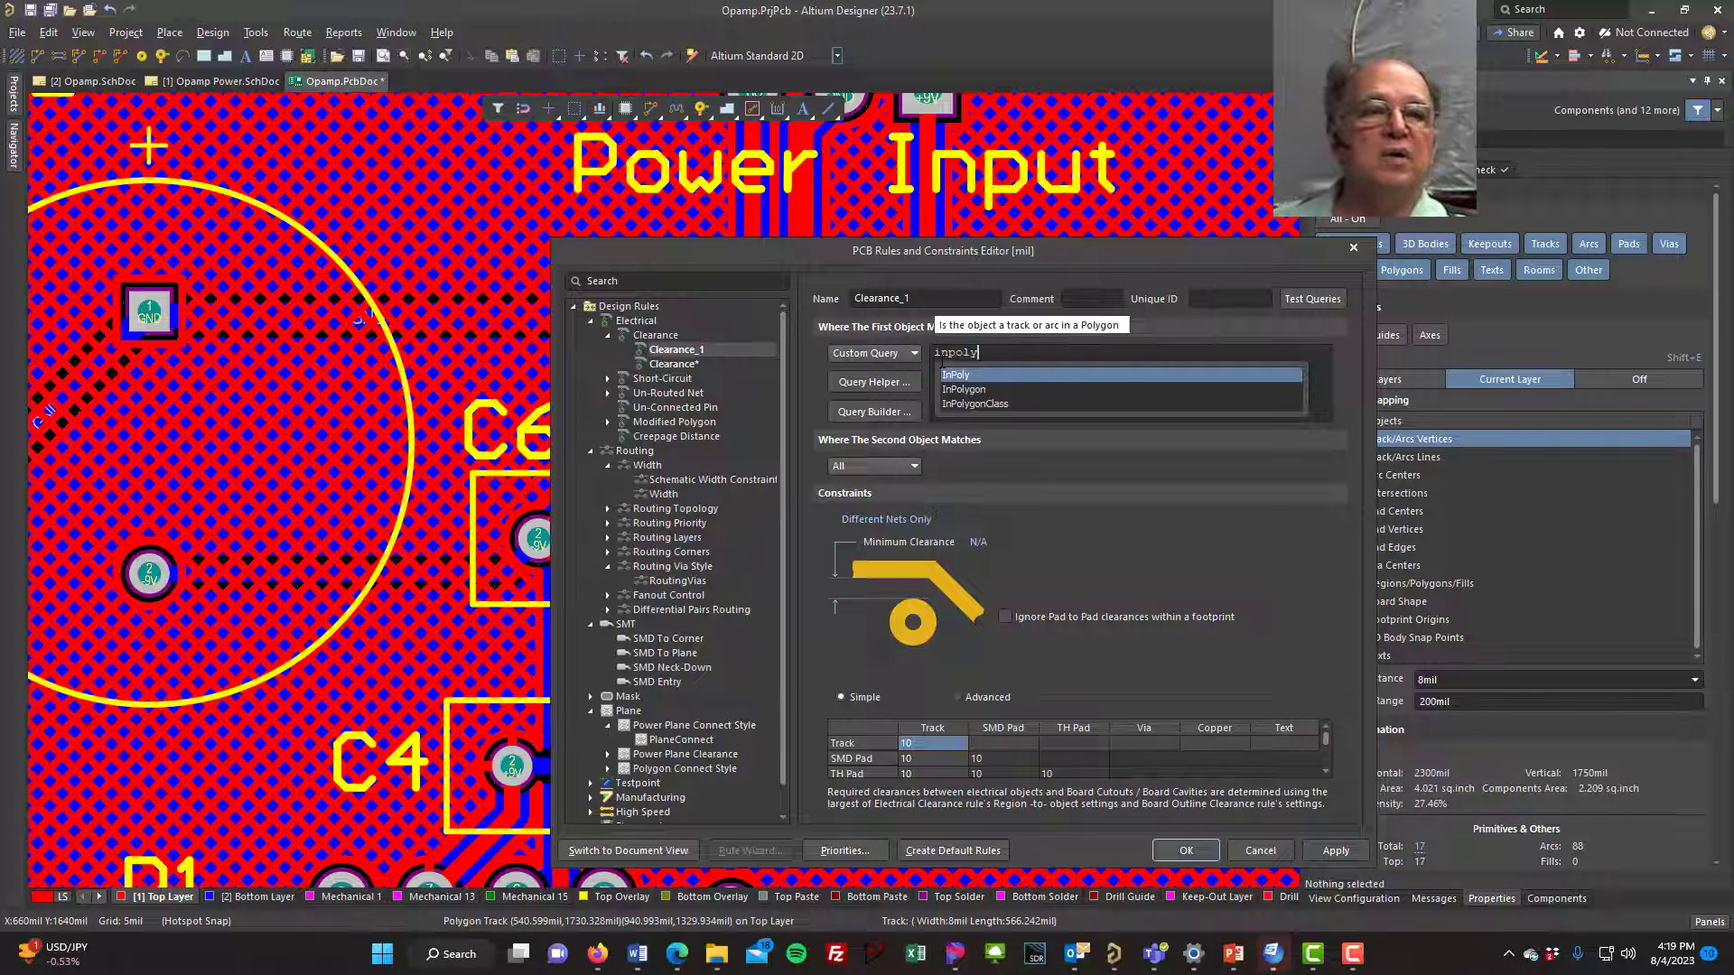
{"action": "left_click", "coordinate": [982, 390]}
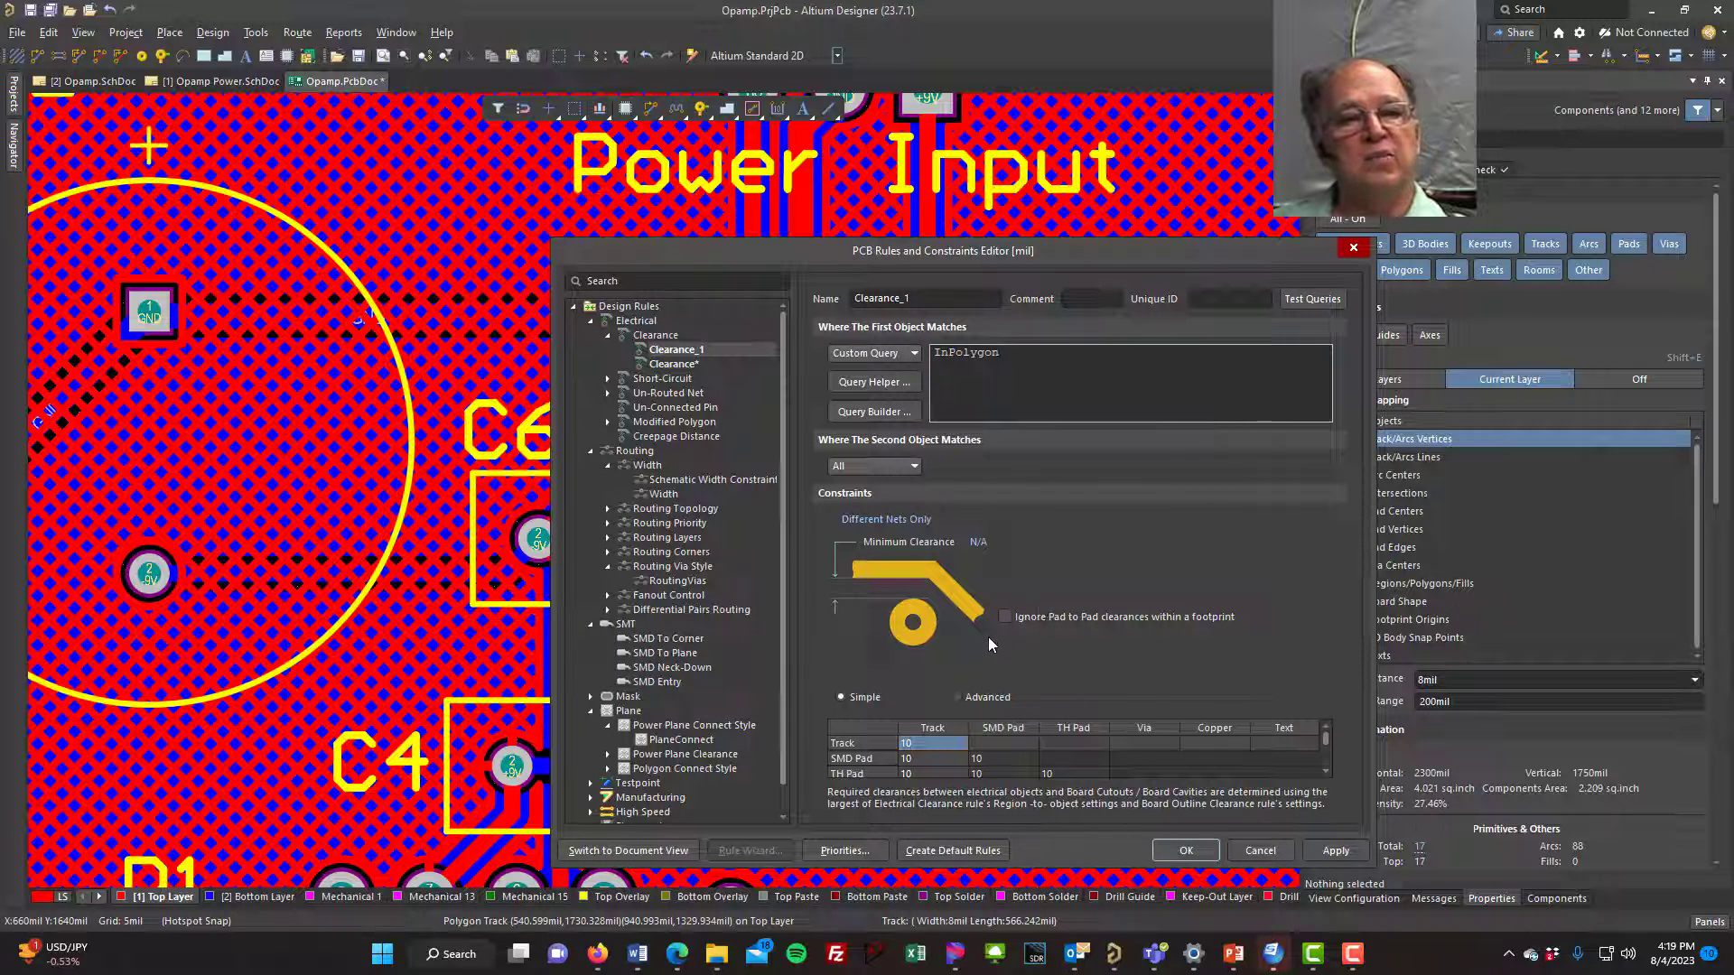
- Set the polygon rule's minimum clearance to 50 mil, apply it and close the rules editor
{"action": "left_click", "coordinate": [1001, 544]}
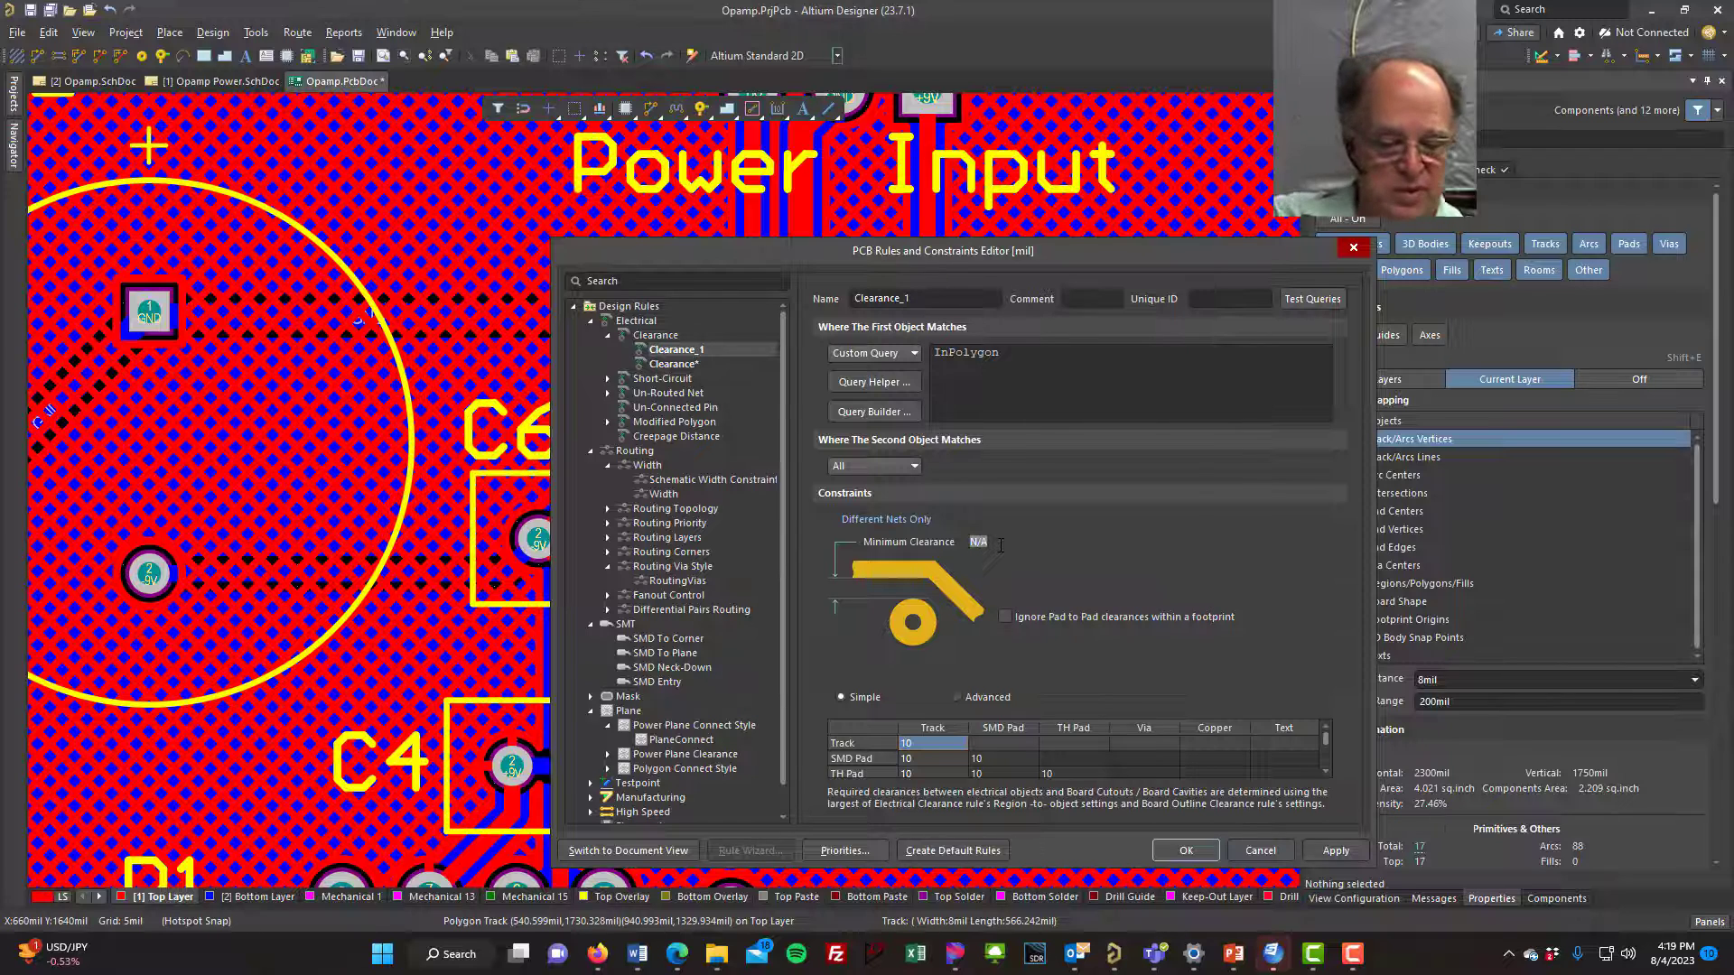
{"action": "type", "text": "50"}
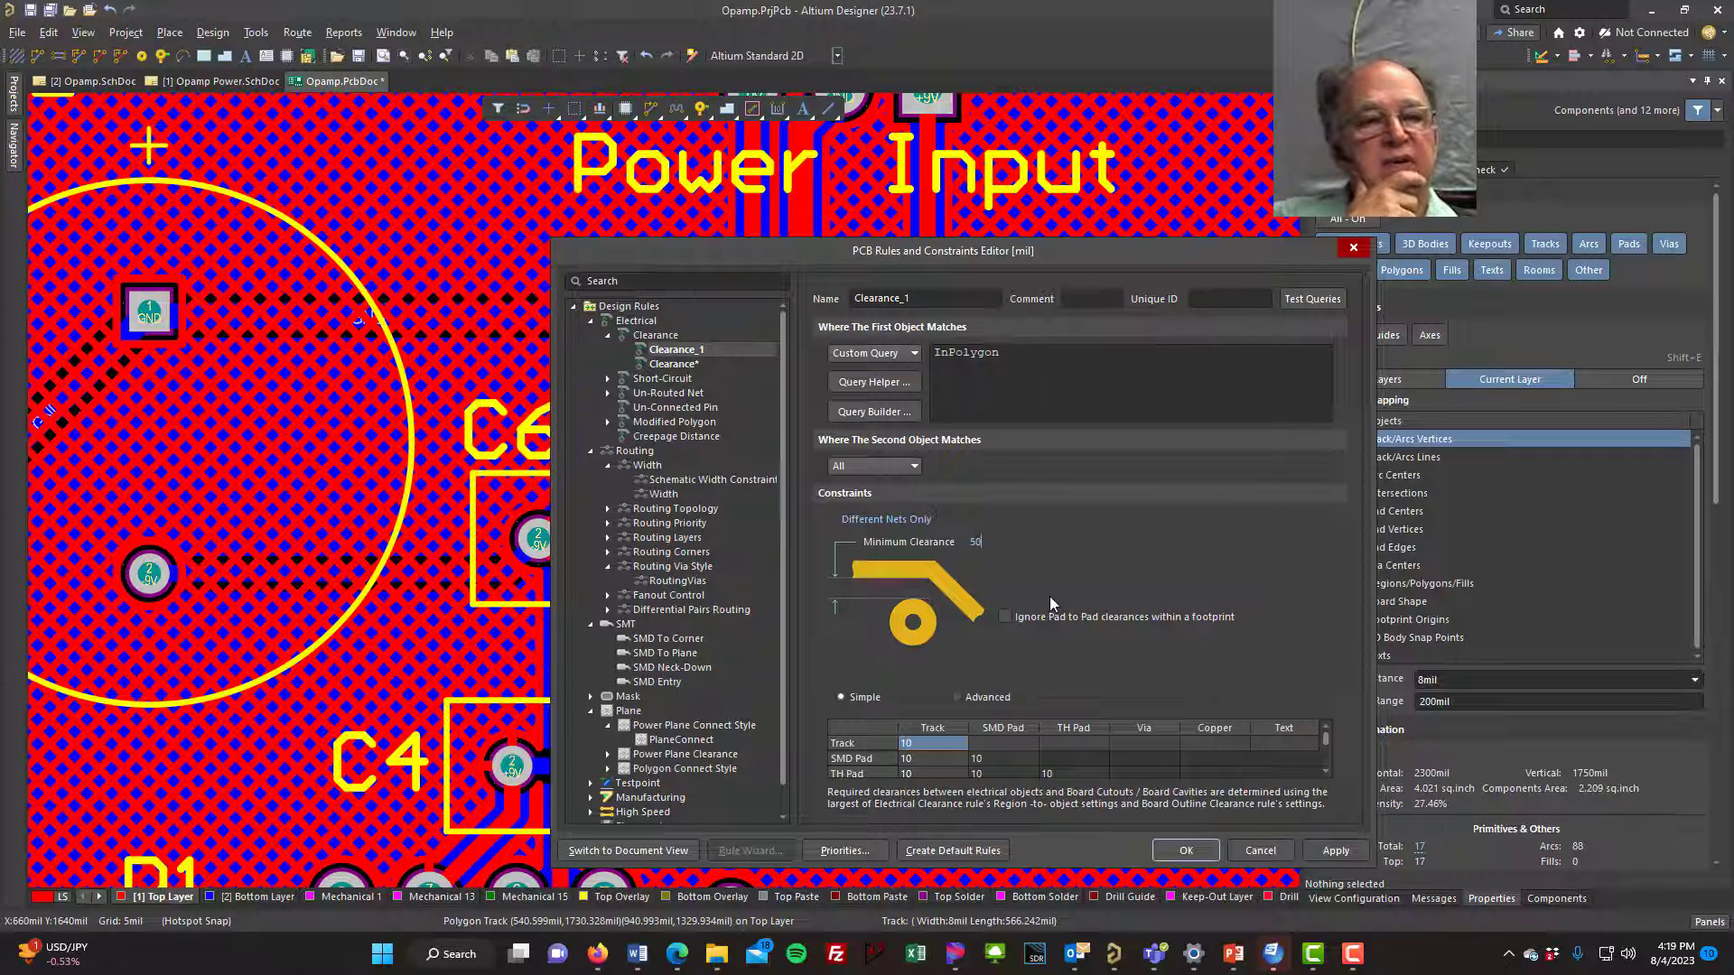
{"action": "left_click", "coordinate": [931, 744]}
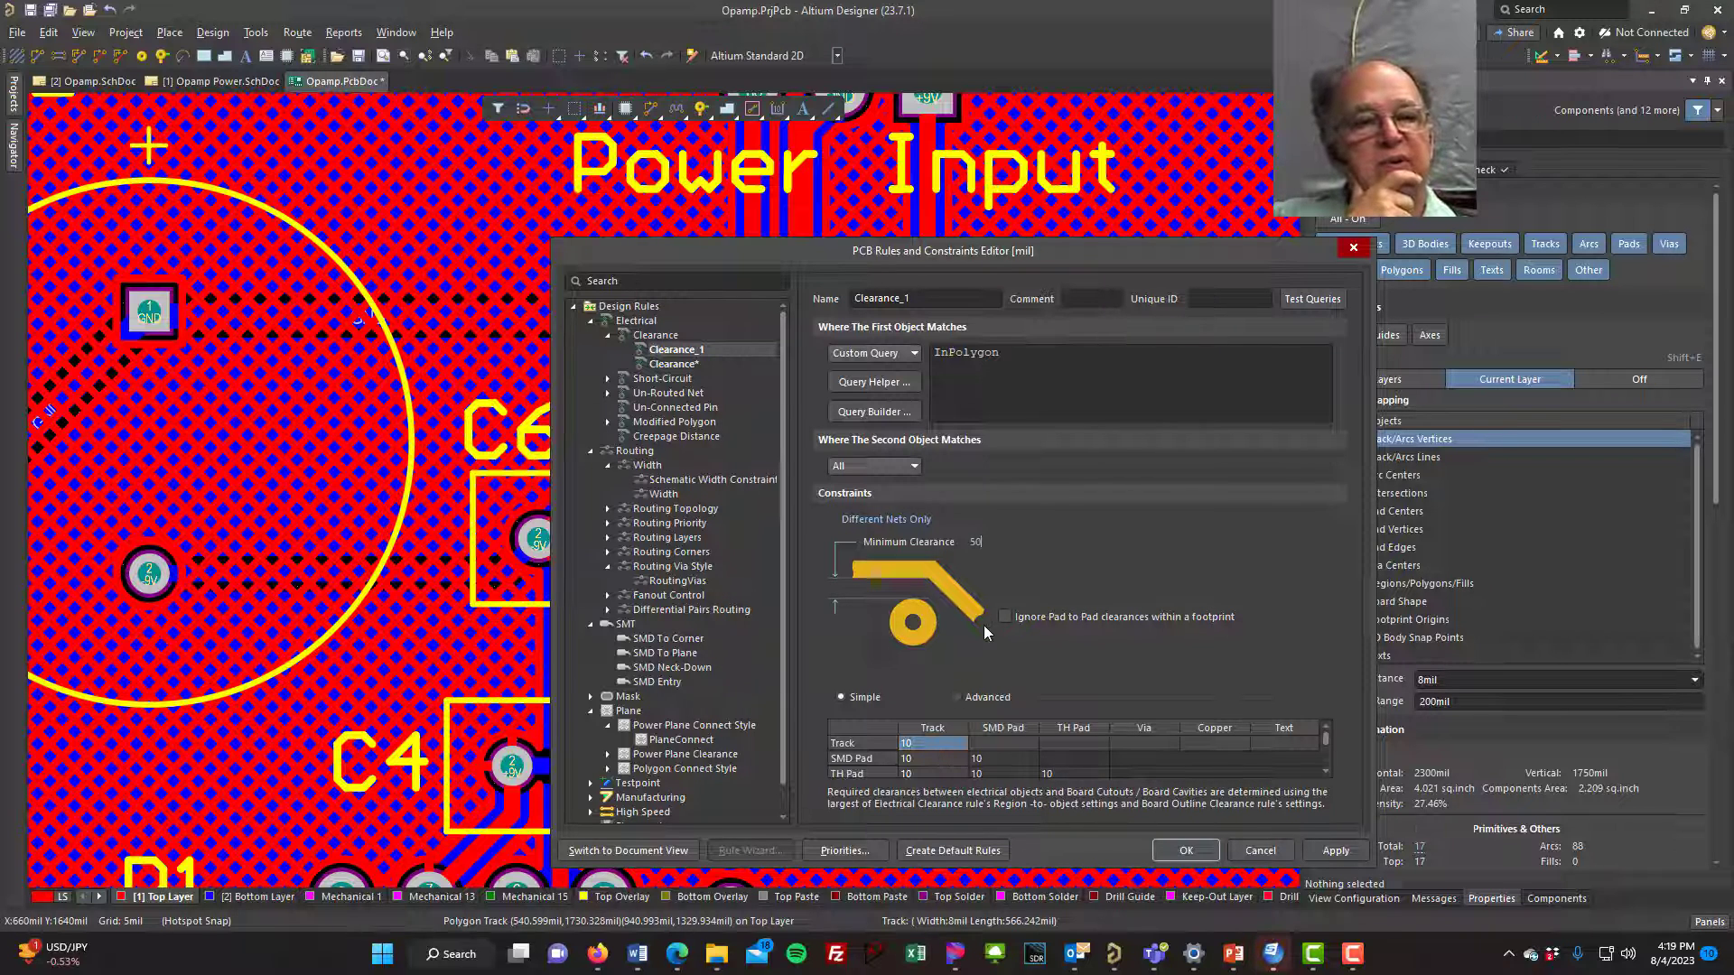
{"action": "left_click", "coordinate": [1334, 851]}
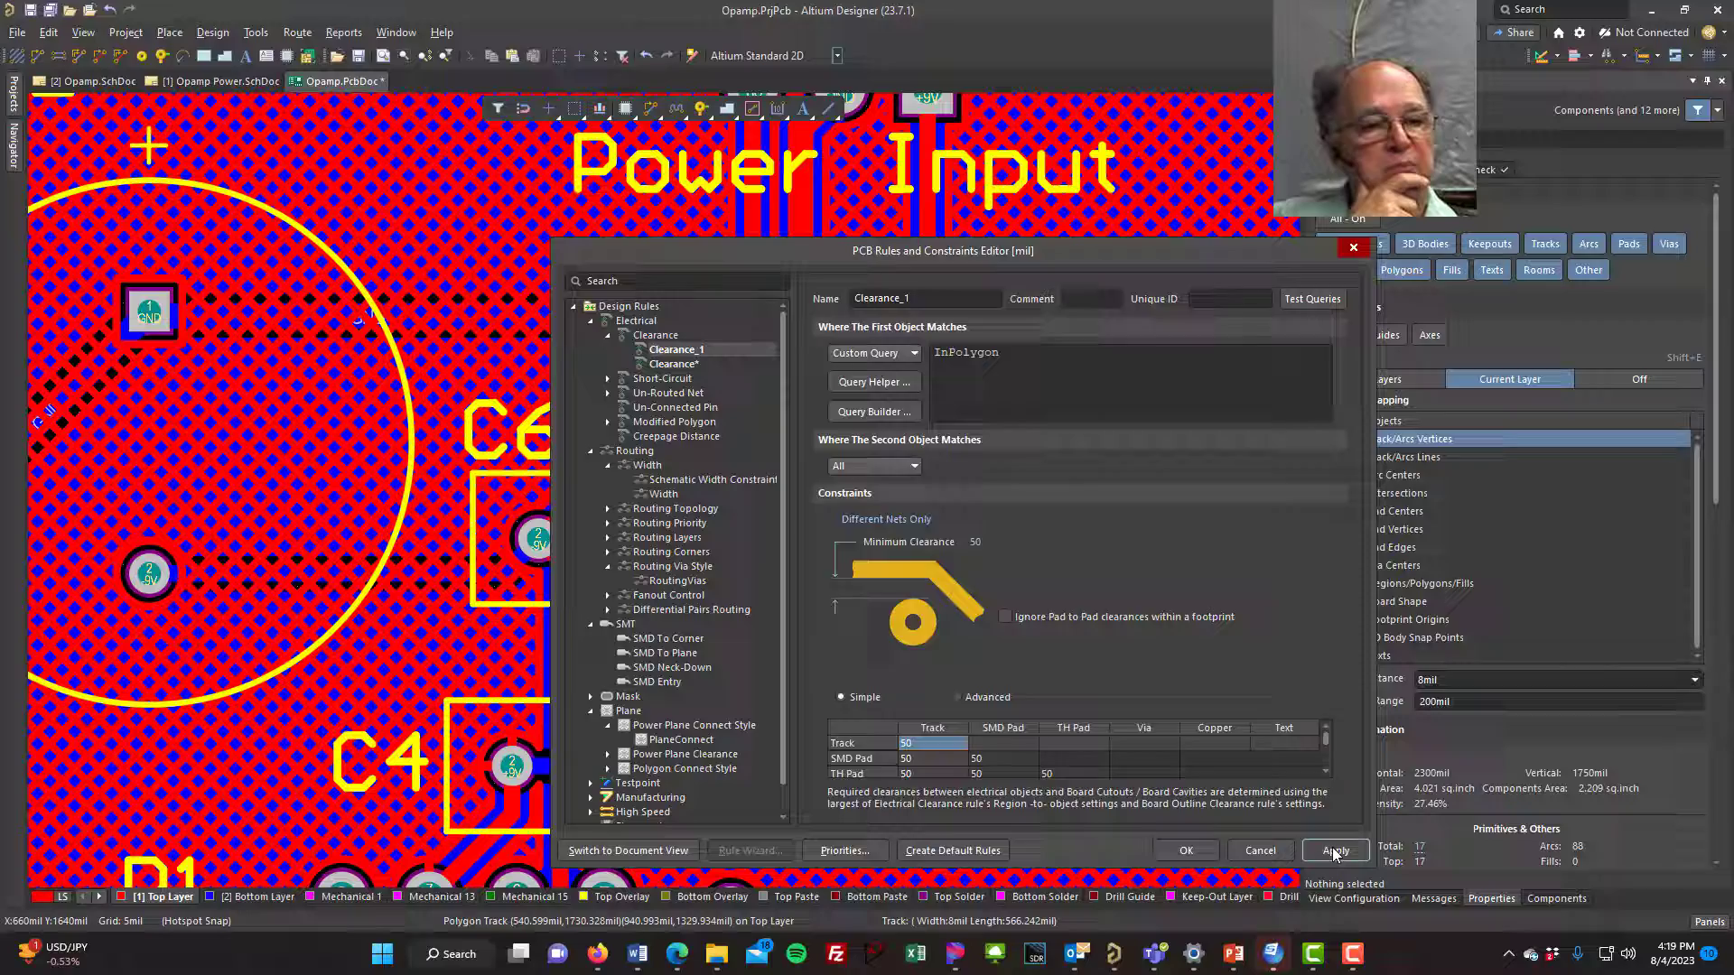
{"action": "left_click", "coordinate": [1196, 847]}
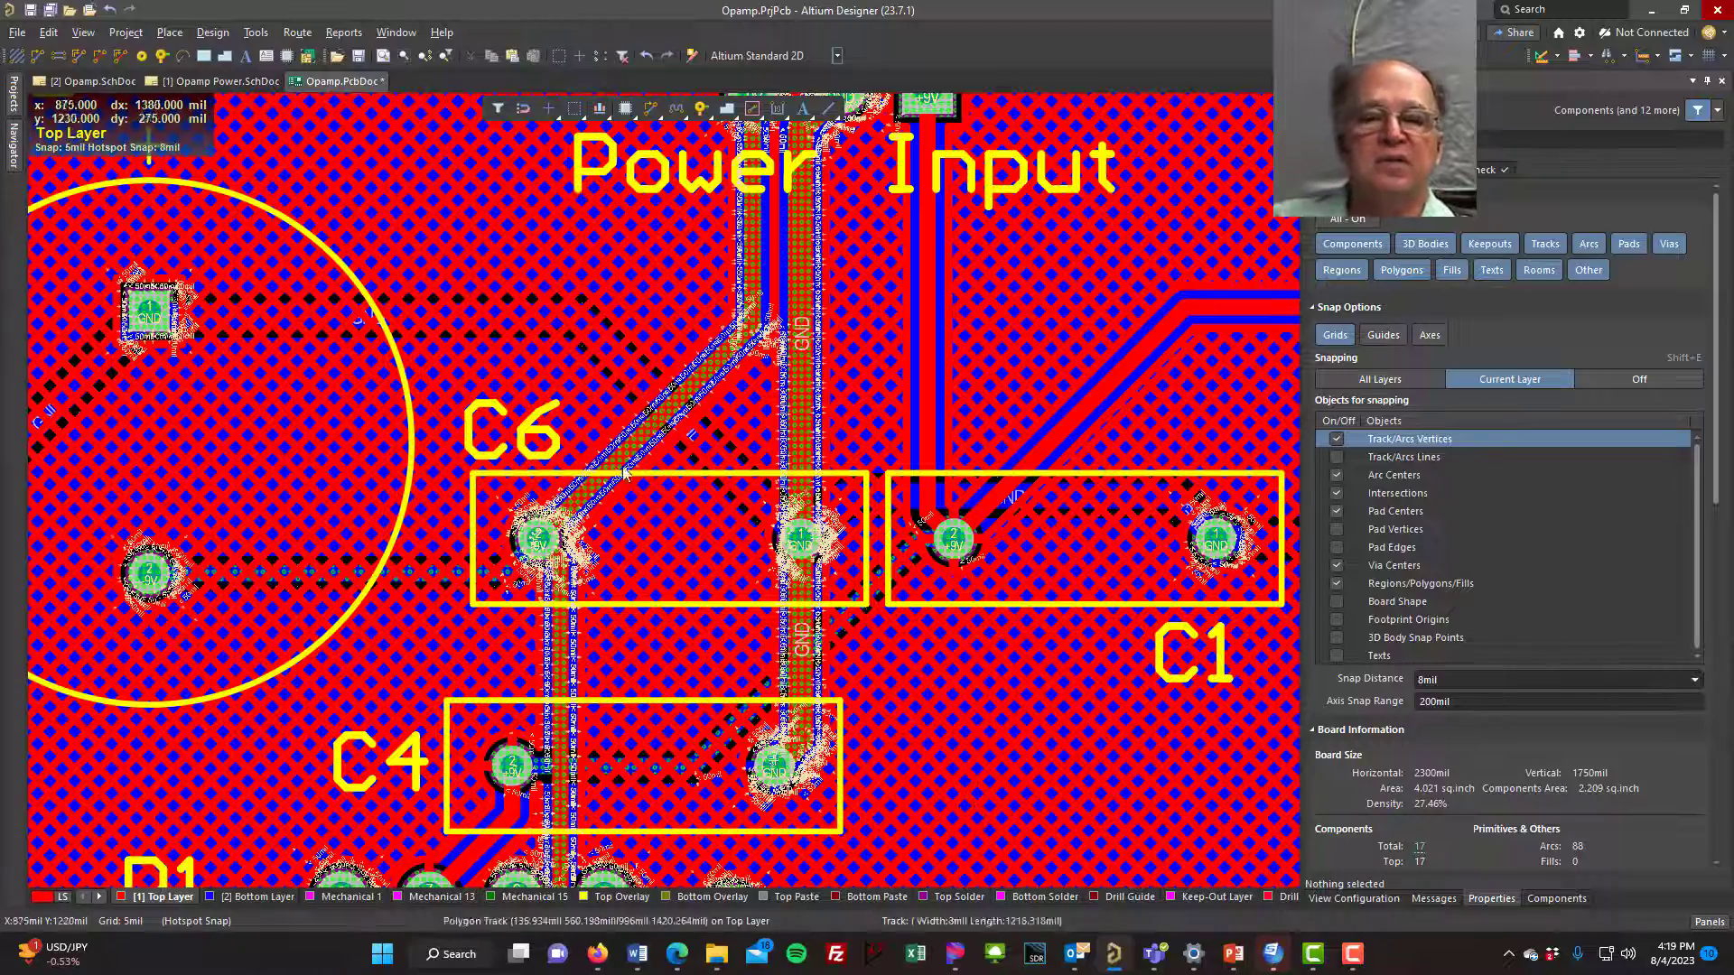
- Repour all polygons across the board with the new clearance rule
{"action": "mouse_move", "coordinate": [611, 267]}
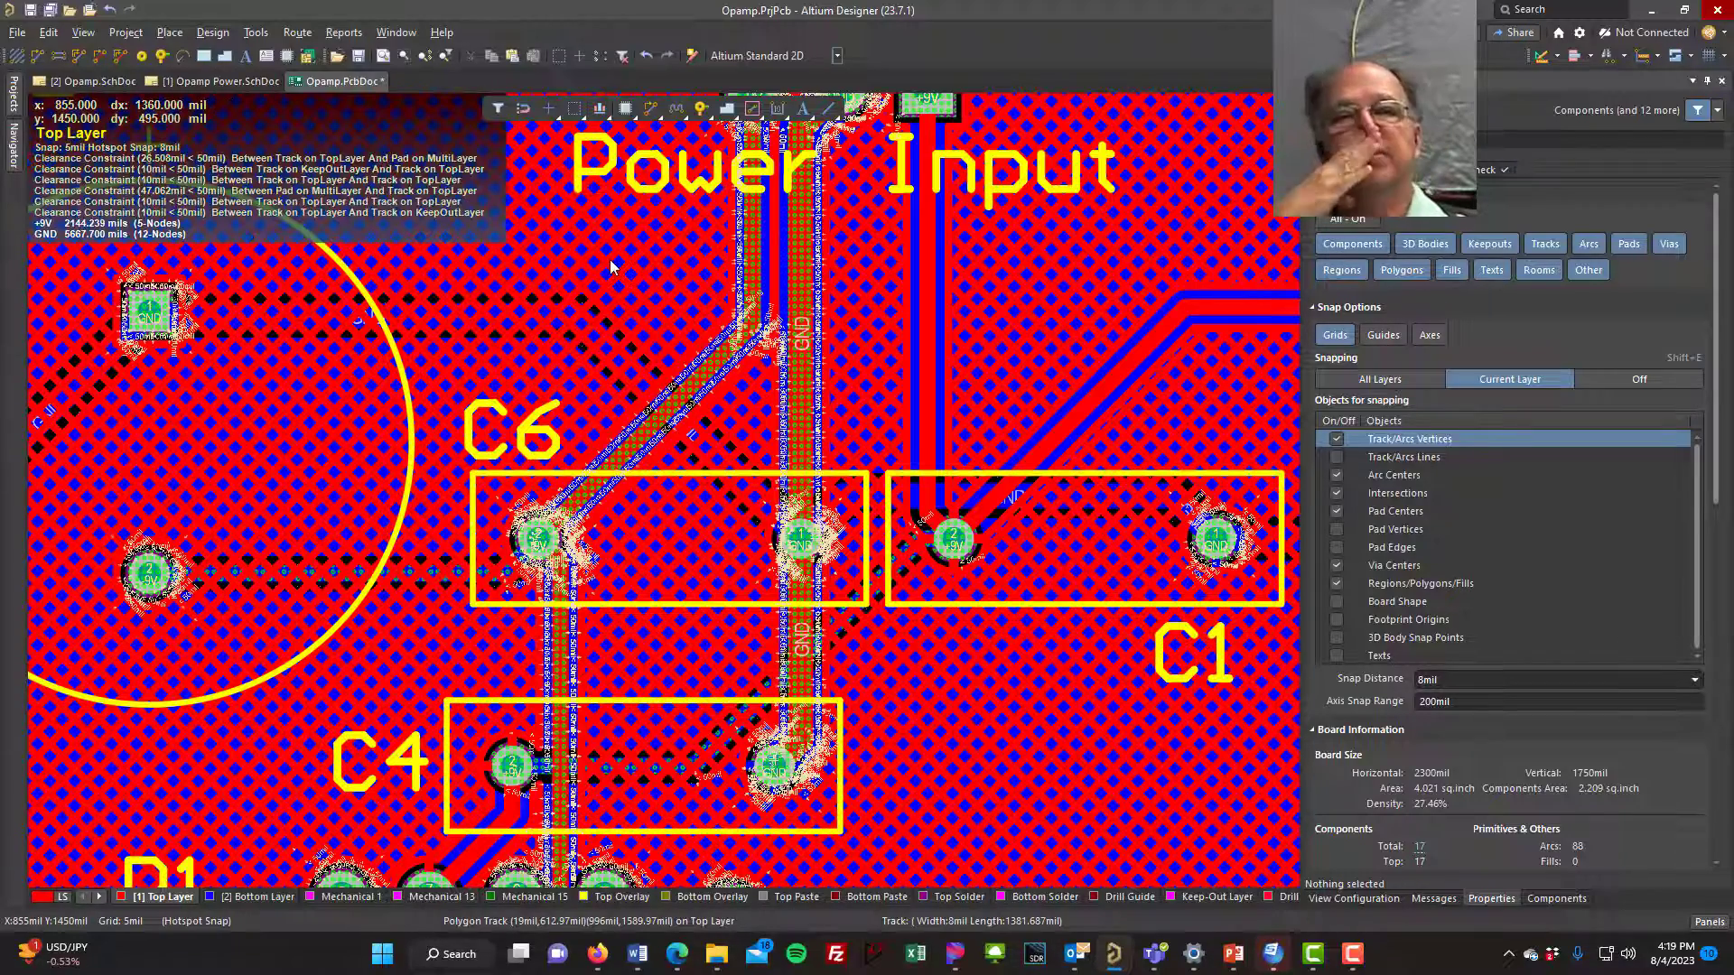
{"action": "key", "text": "ctrl+Page_Down"}
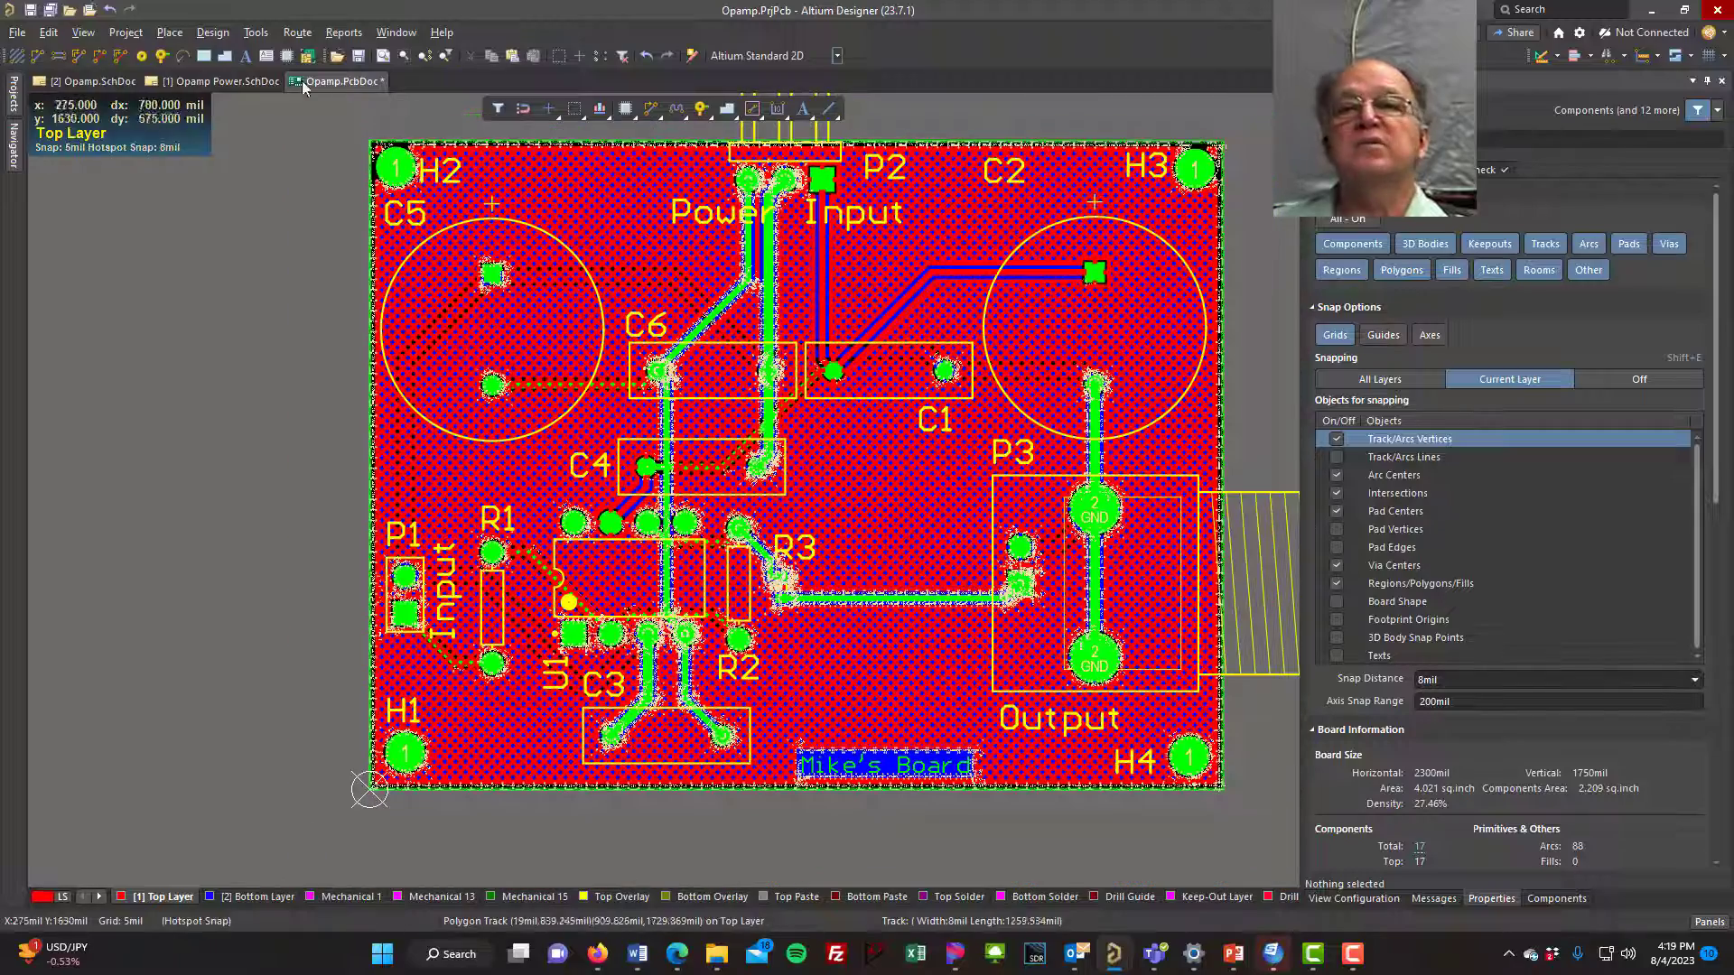
{"action": "left_click", "coordinate": [258, 33]}
{"action": "mouse_move", "coordinate": [486, 239]}
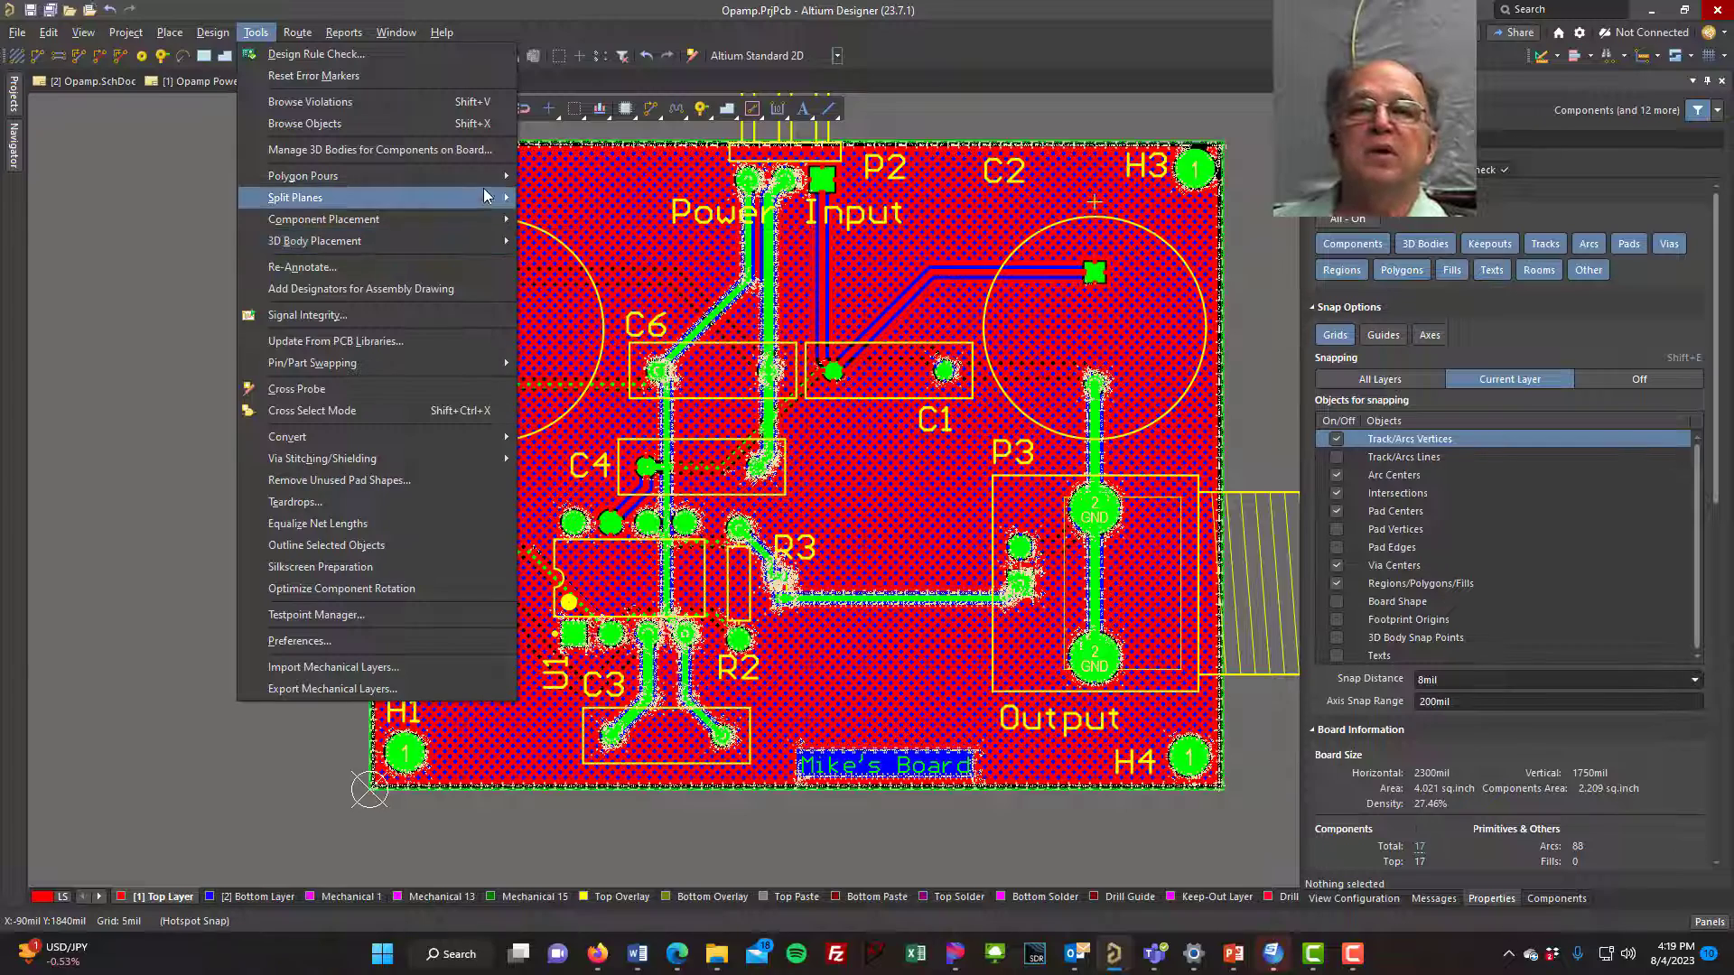
{"action": "mouse_move", "coordinate": [509, 178]}
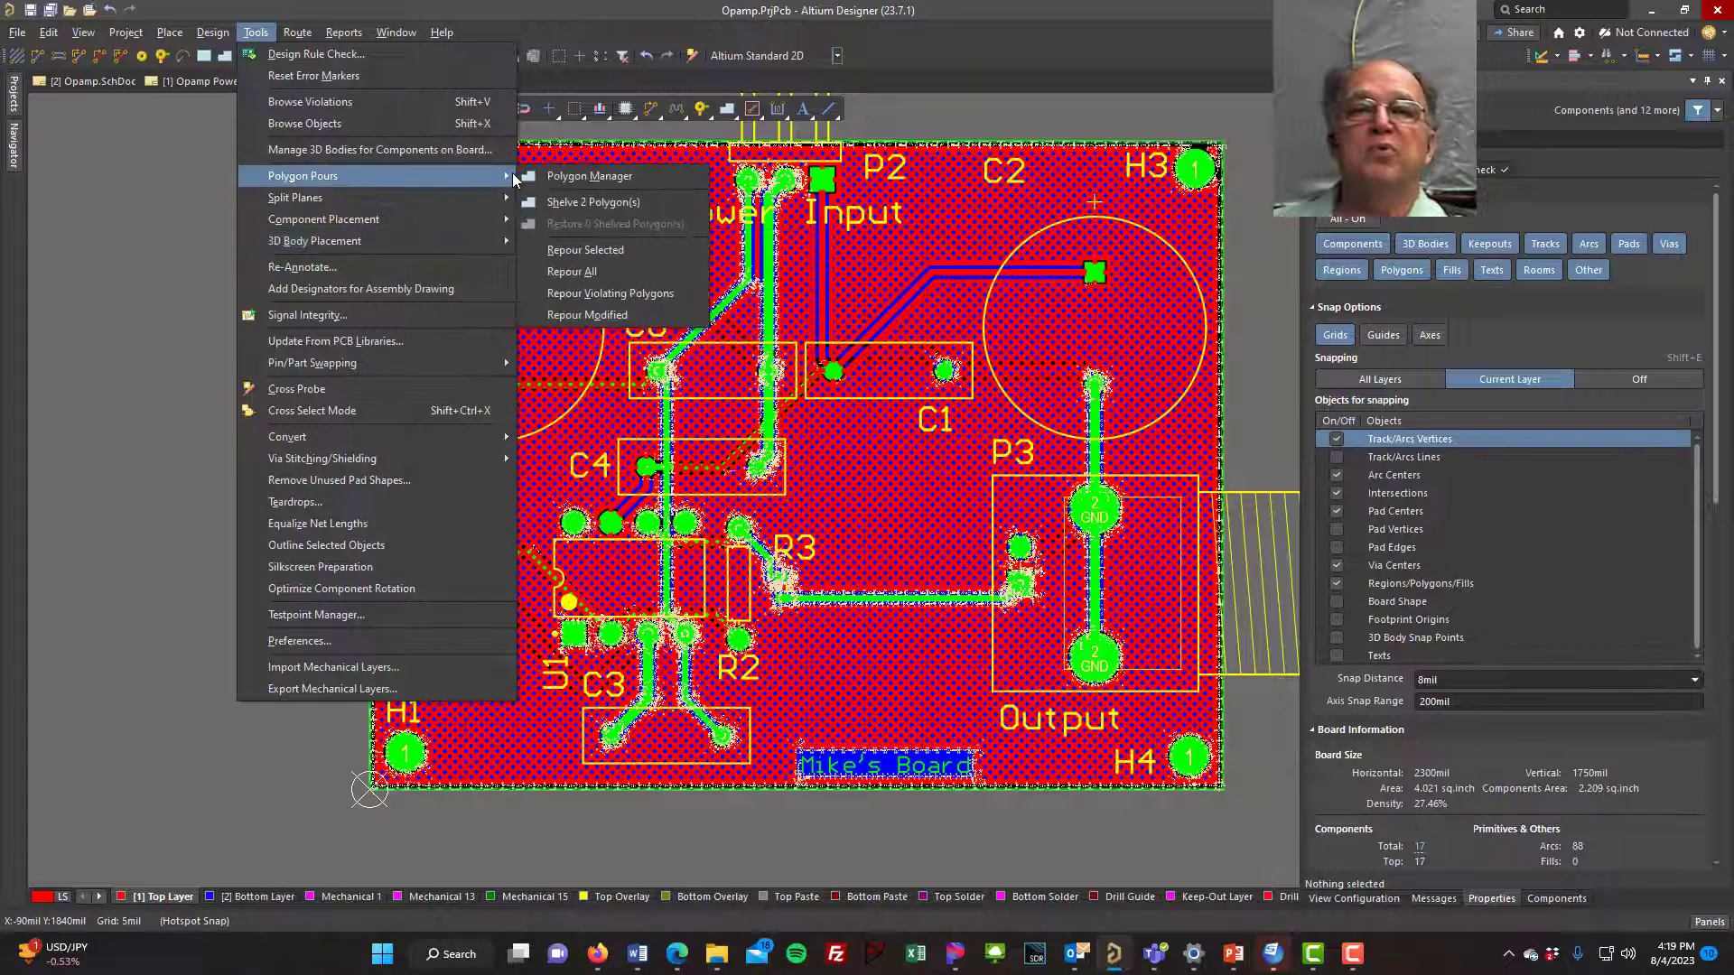
{"action": "left_click", "coordinate": [583, 274]}
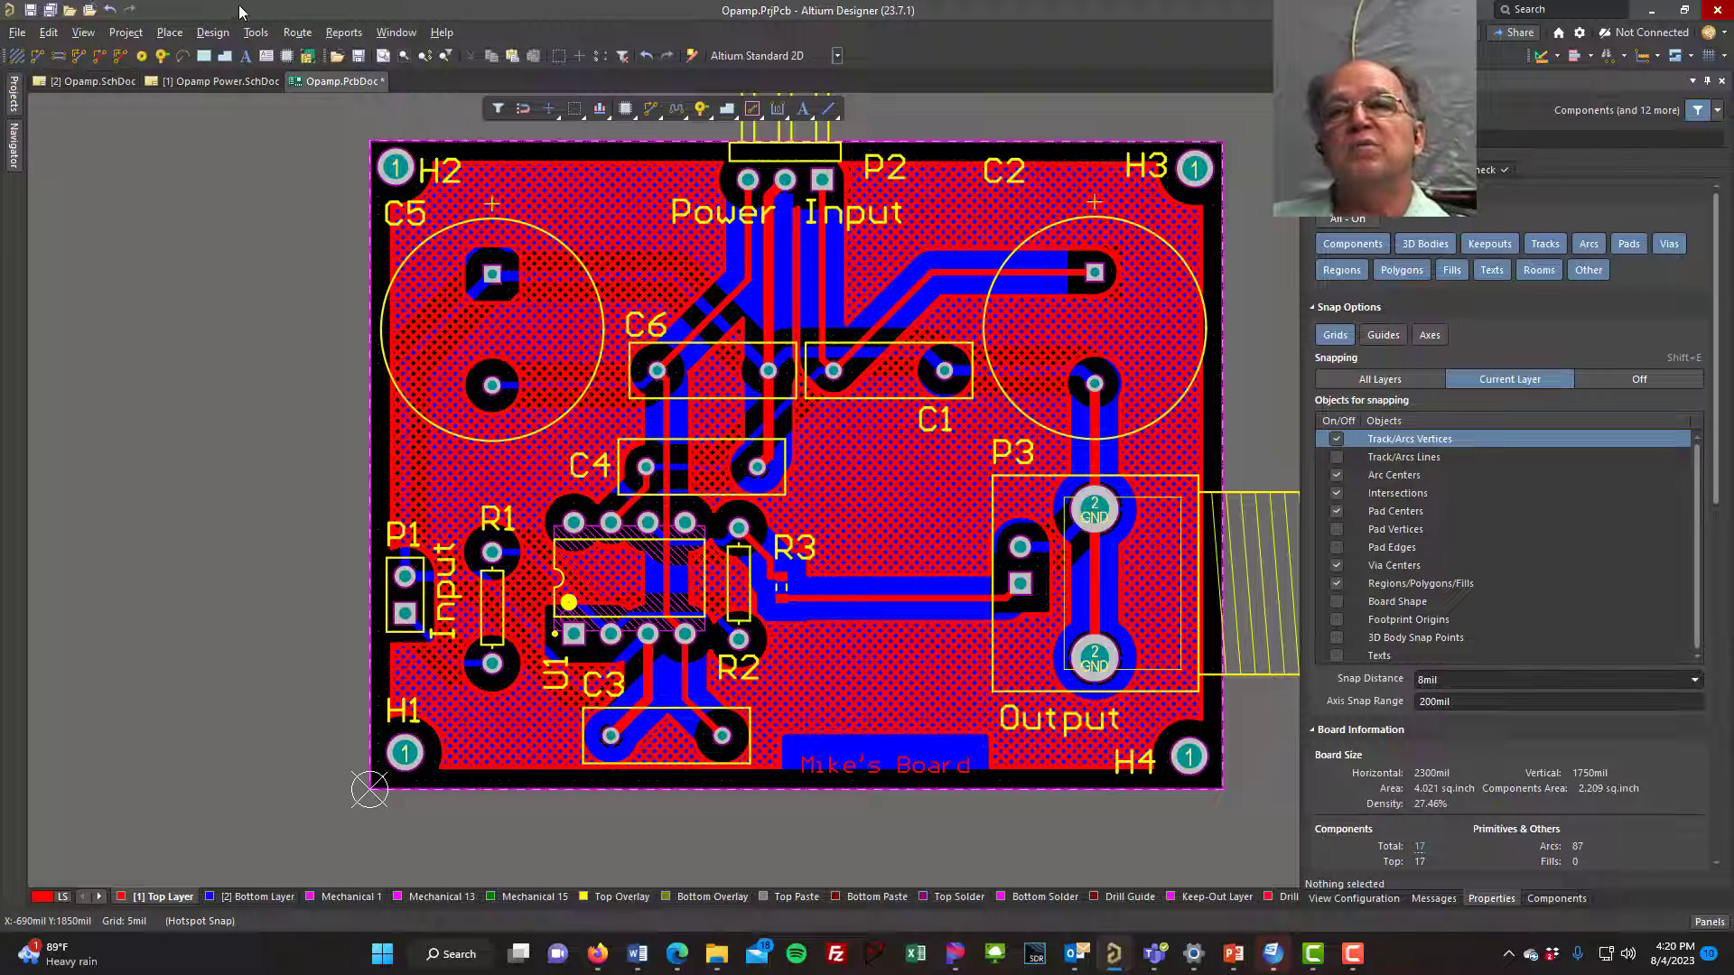
- Delete the InPolygon clearance rule Clearance_1 from the PCB design rules, apply the deletion and close the rules editor
{"action": "left_click", "coordinate": [213, 34]}
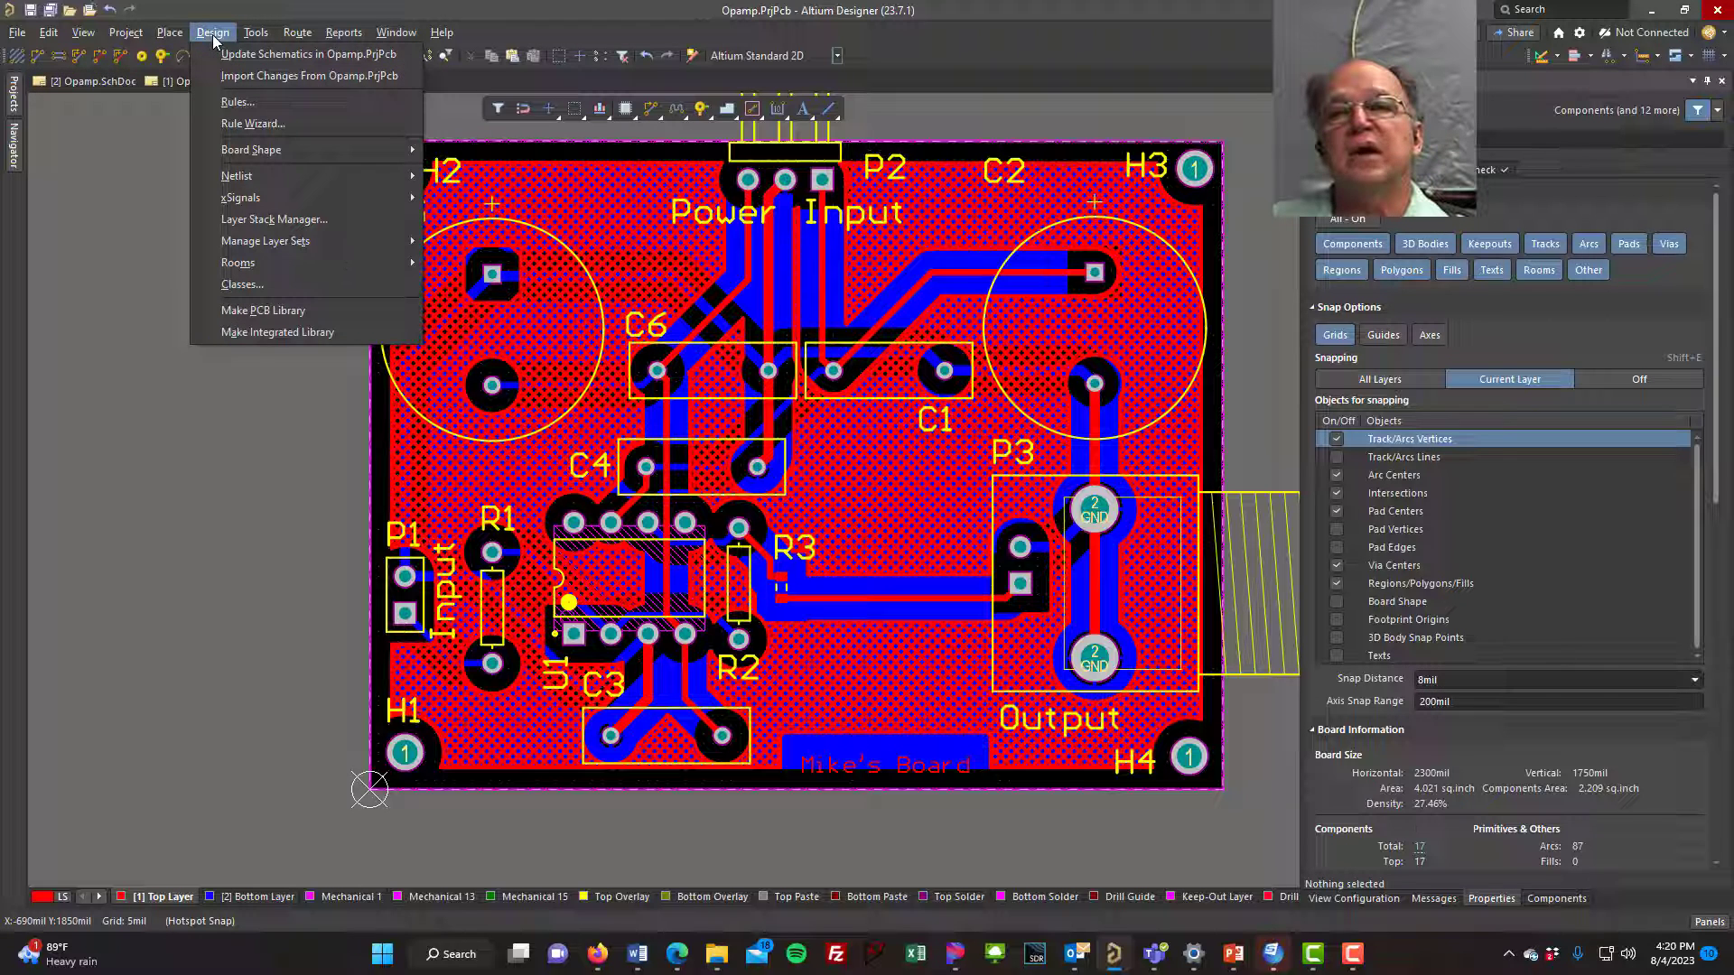
{"action": "left_click", "coordinate": [224, 97]}
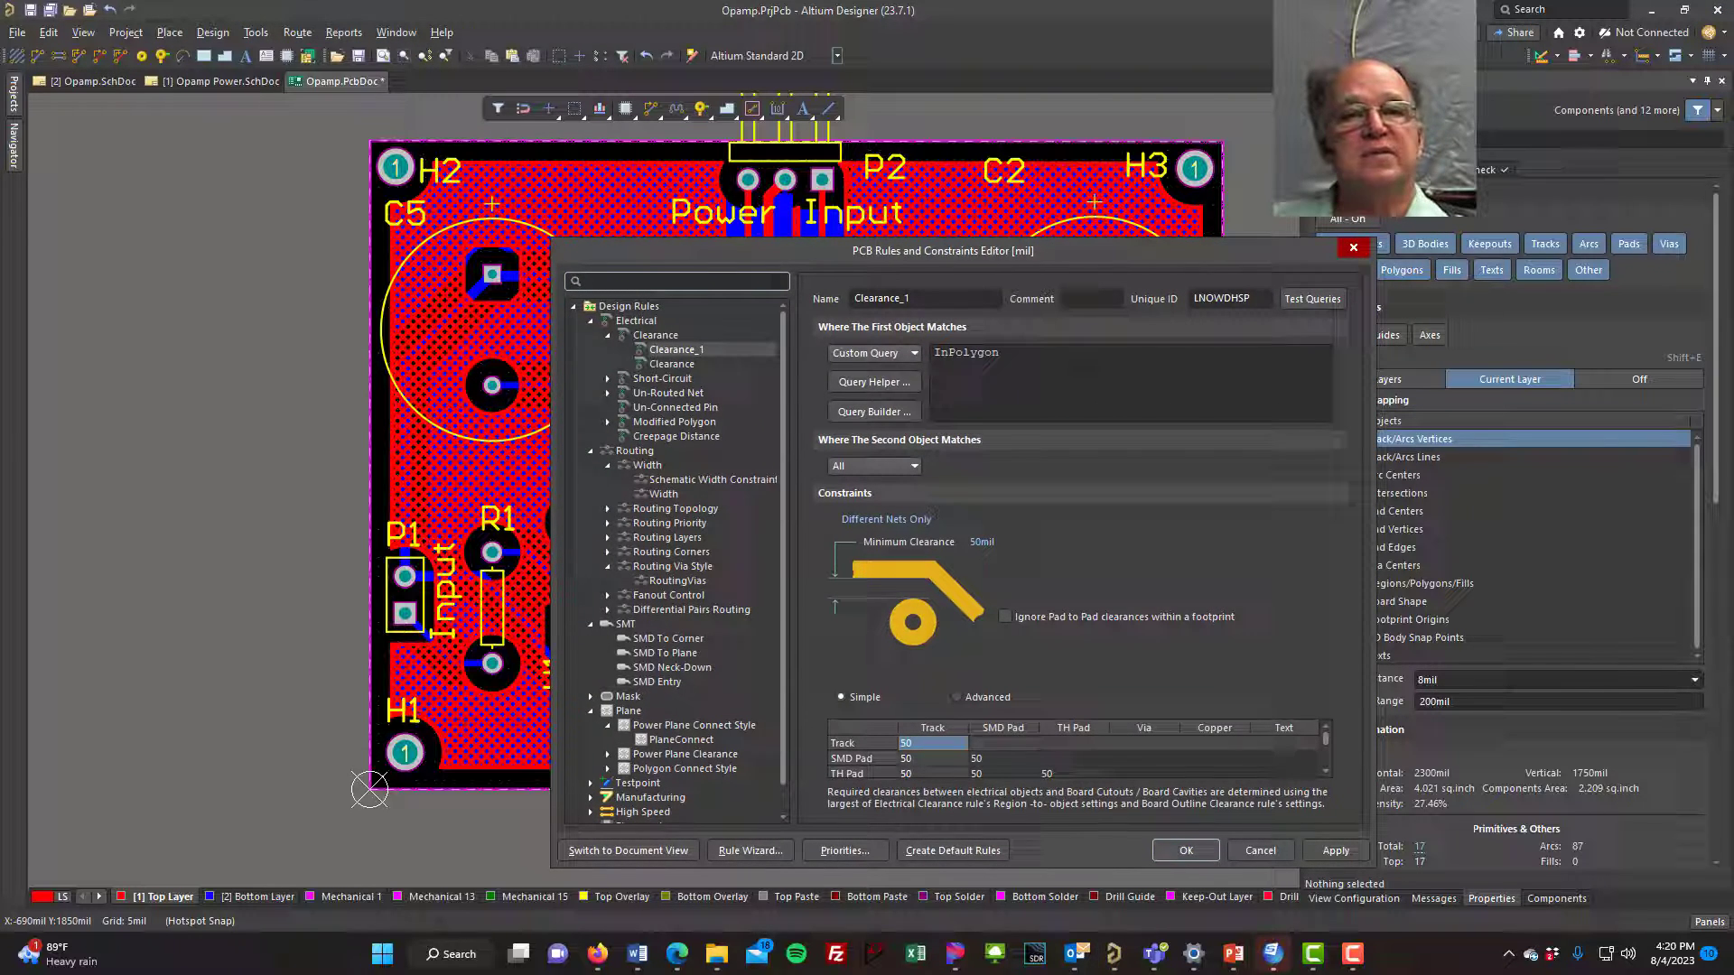
{"action": "right_click", "coordinate": [684, 352]}
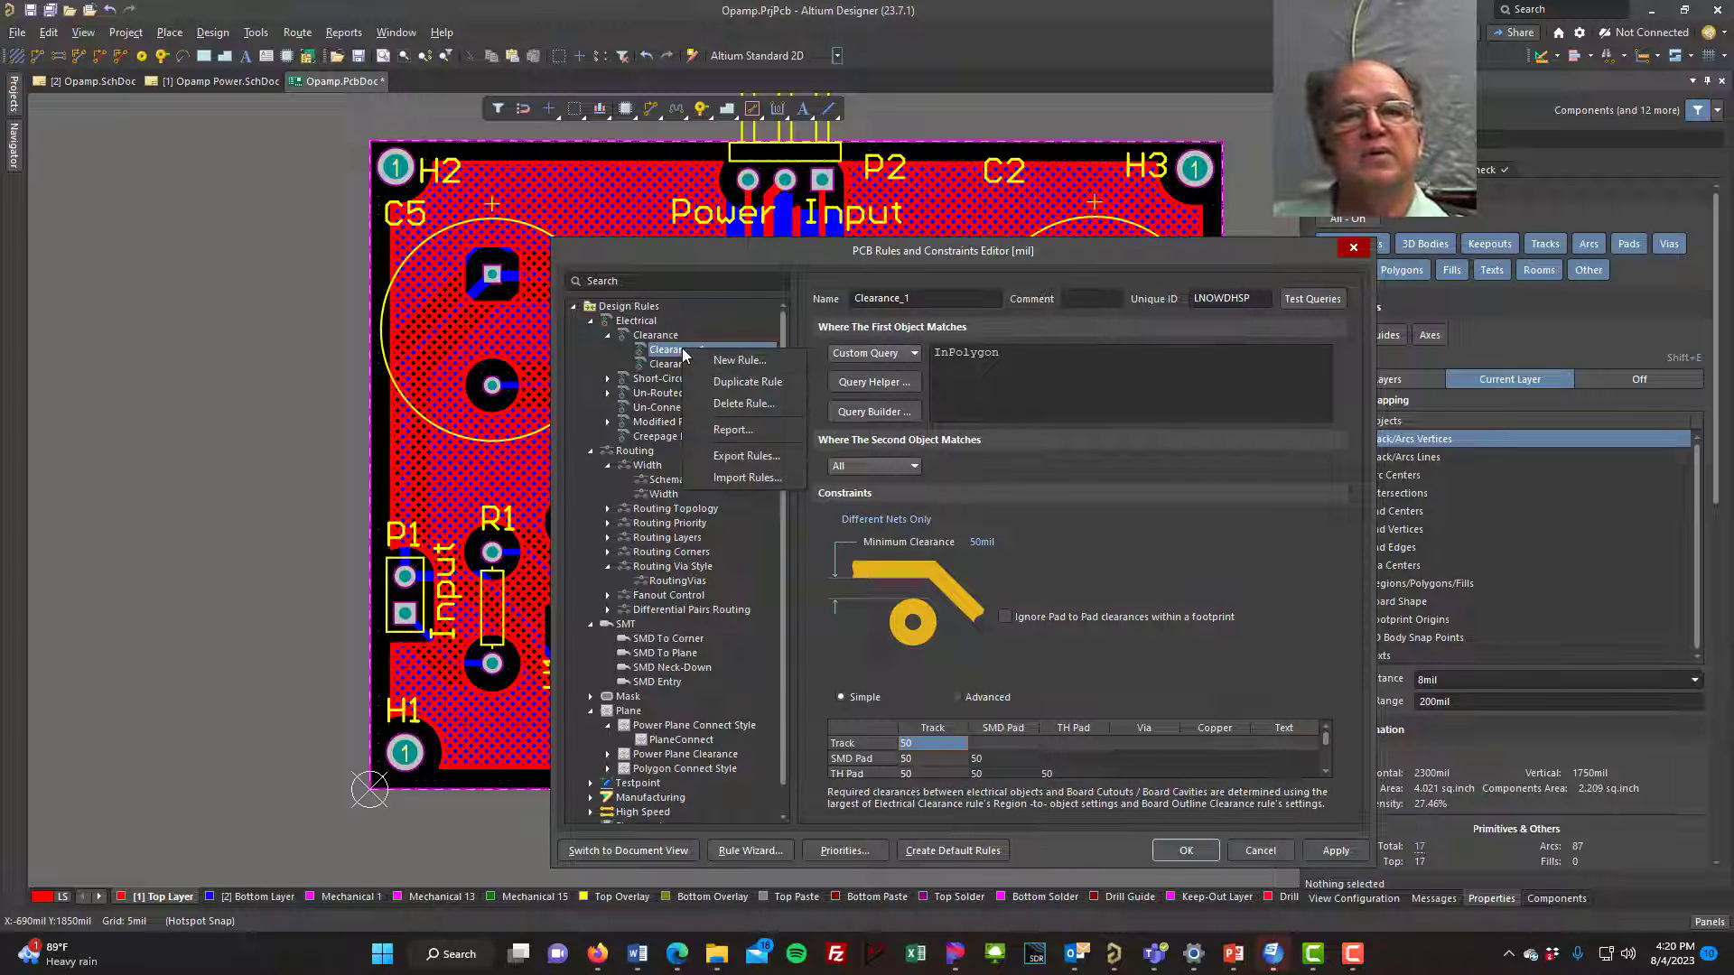
{"action": "key", "text": "Escape"}
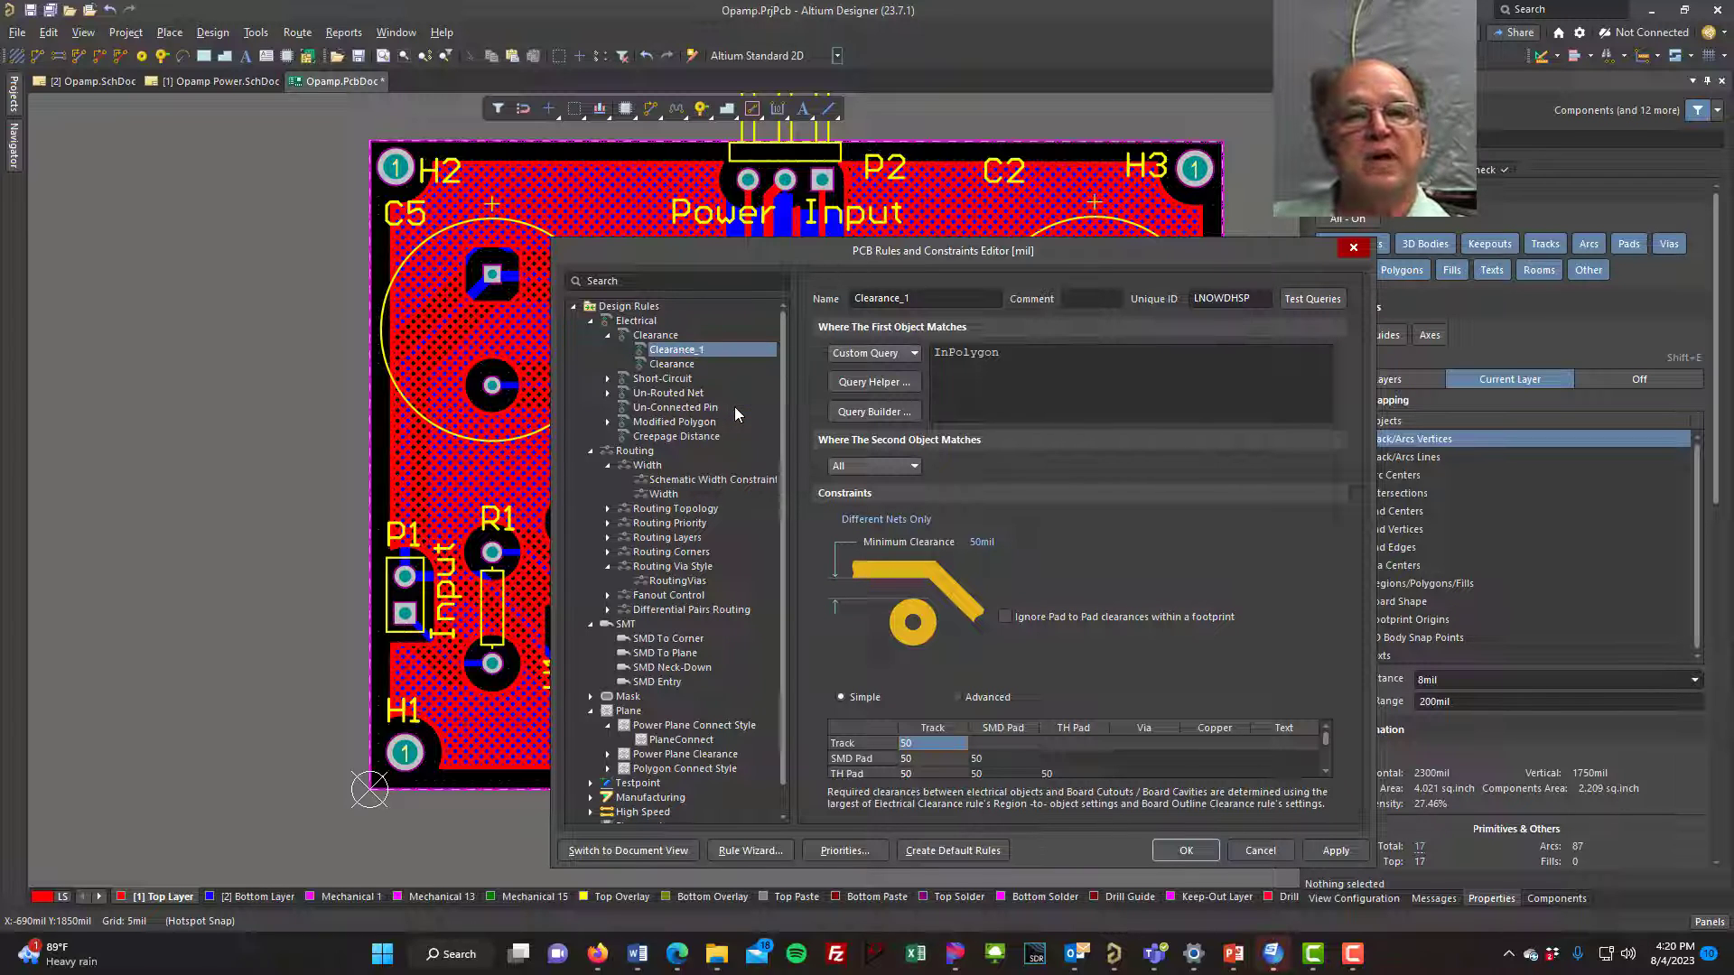
{"action": "key", "text": "Delete"}
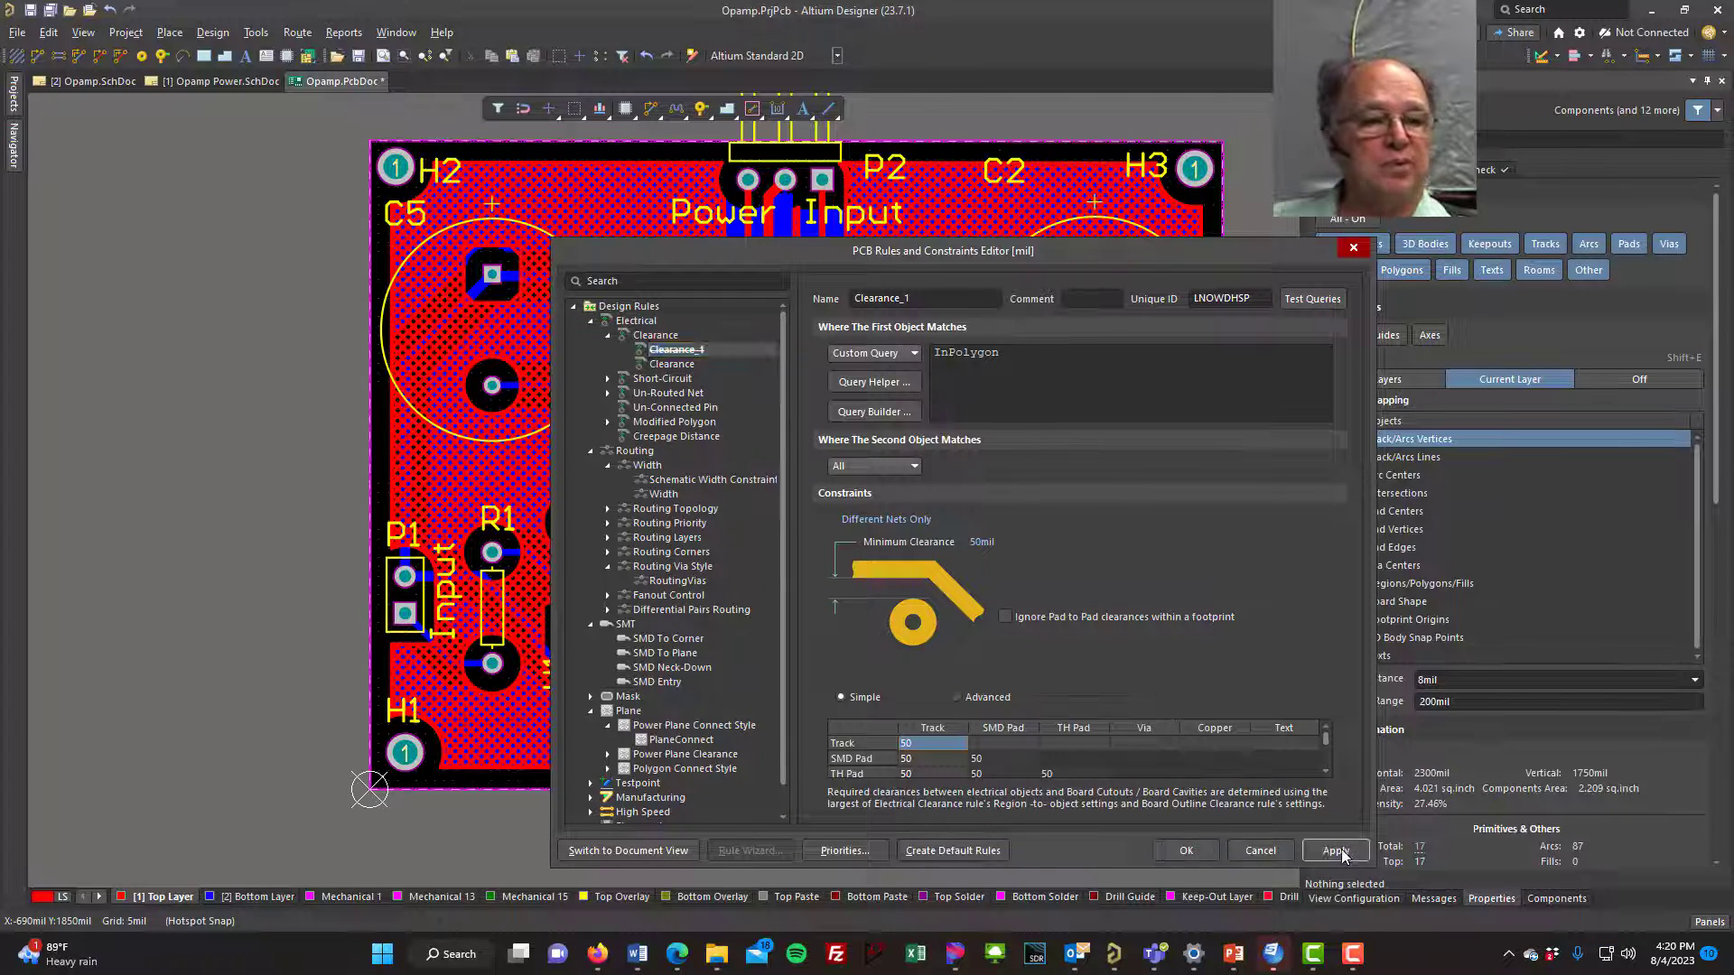
{"action": "left_click", "coordinate": [927, 508]}
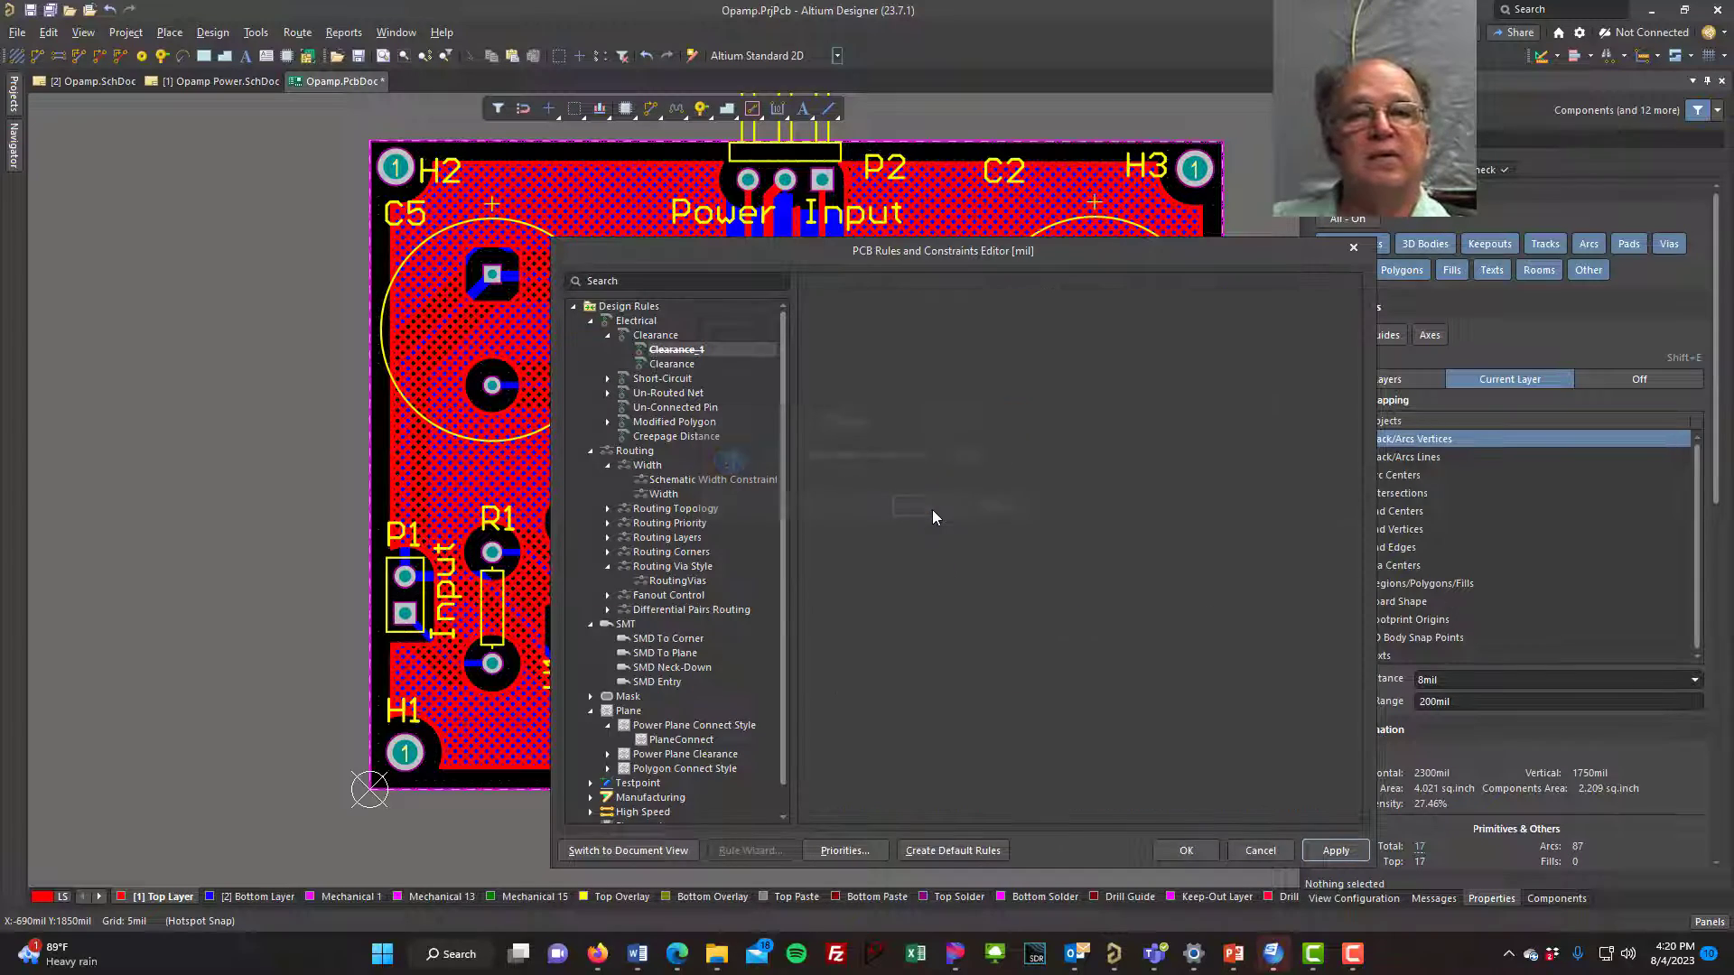
{"action": "left_click", "coordinate": [1184, 852]}
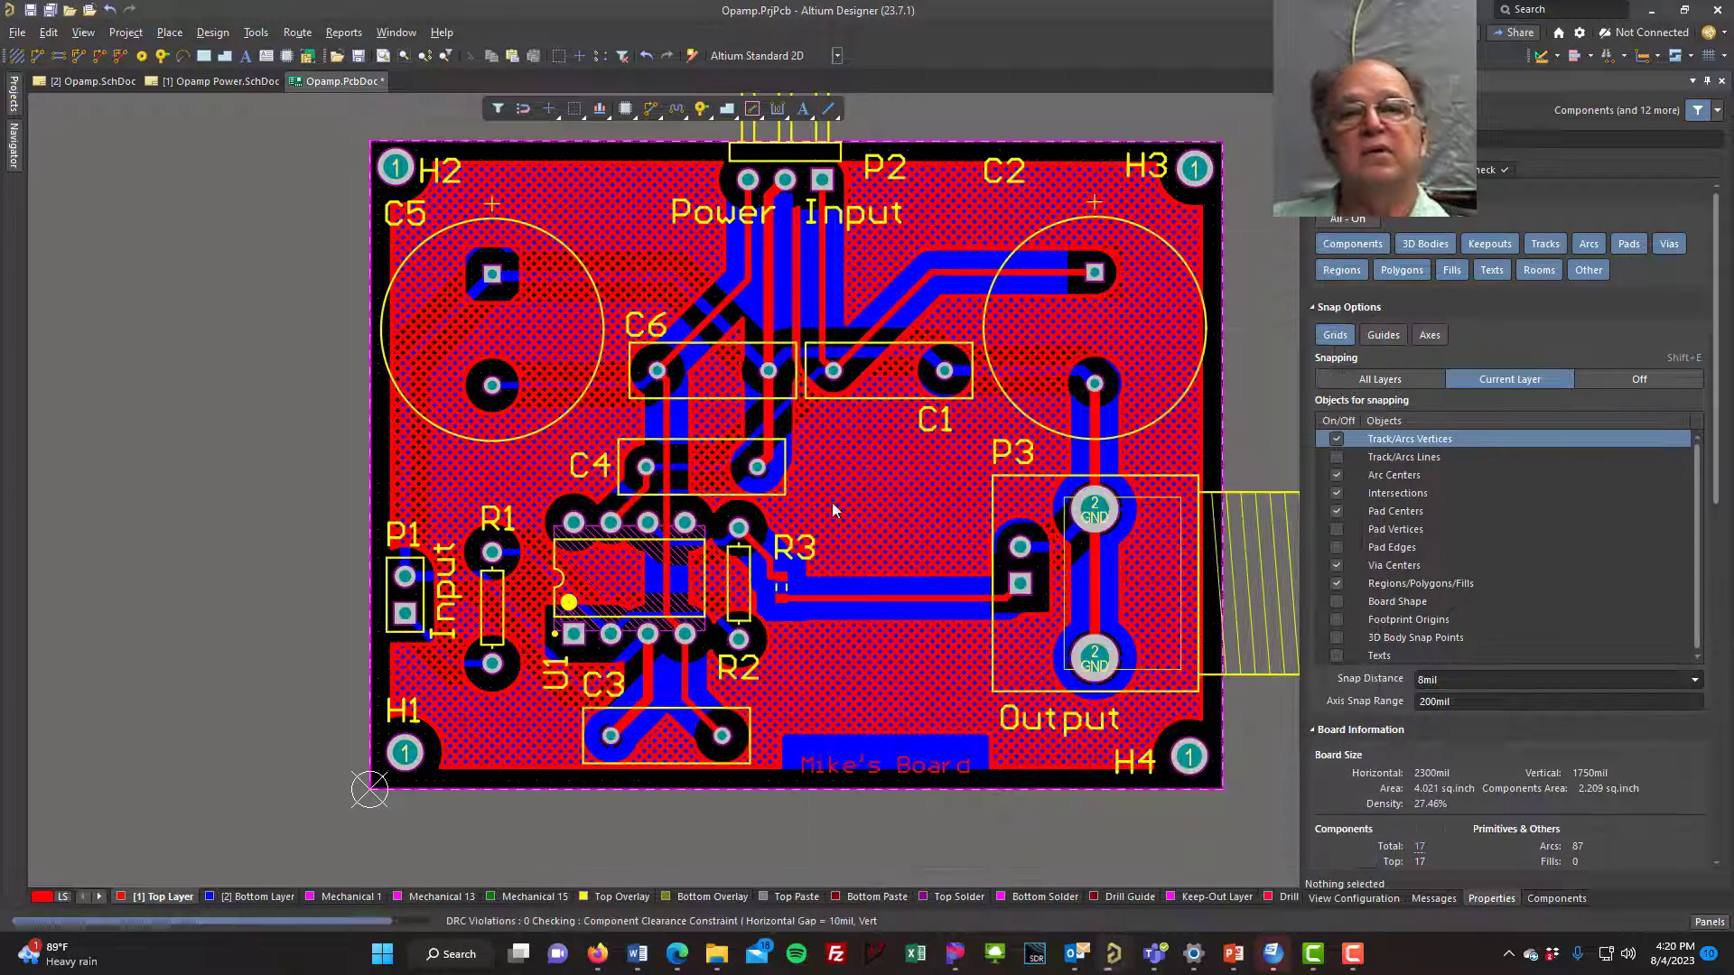
- Repour all polygons on the board using the remaining default clearance rule
{"action": "left_click", "coordinate": [253, 35]}
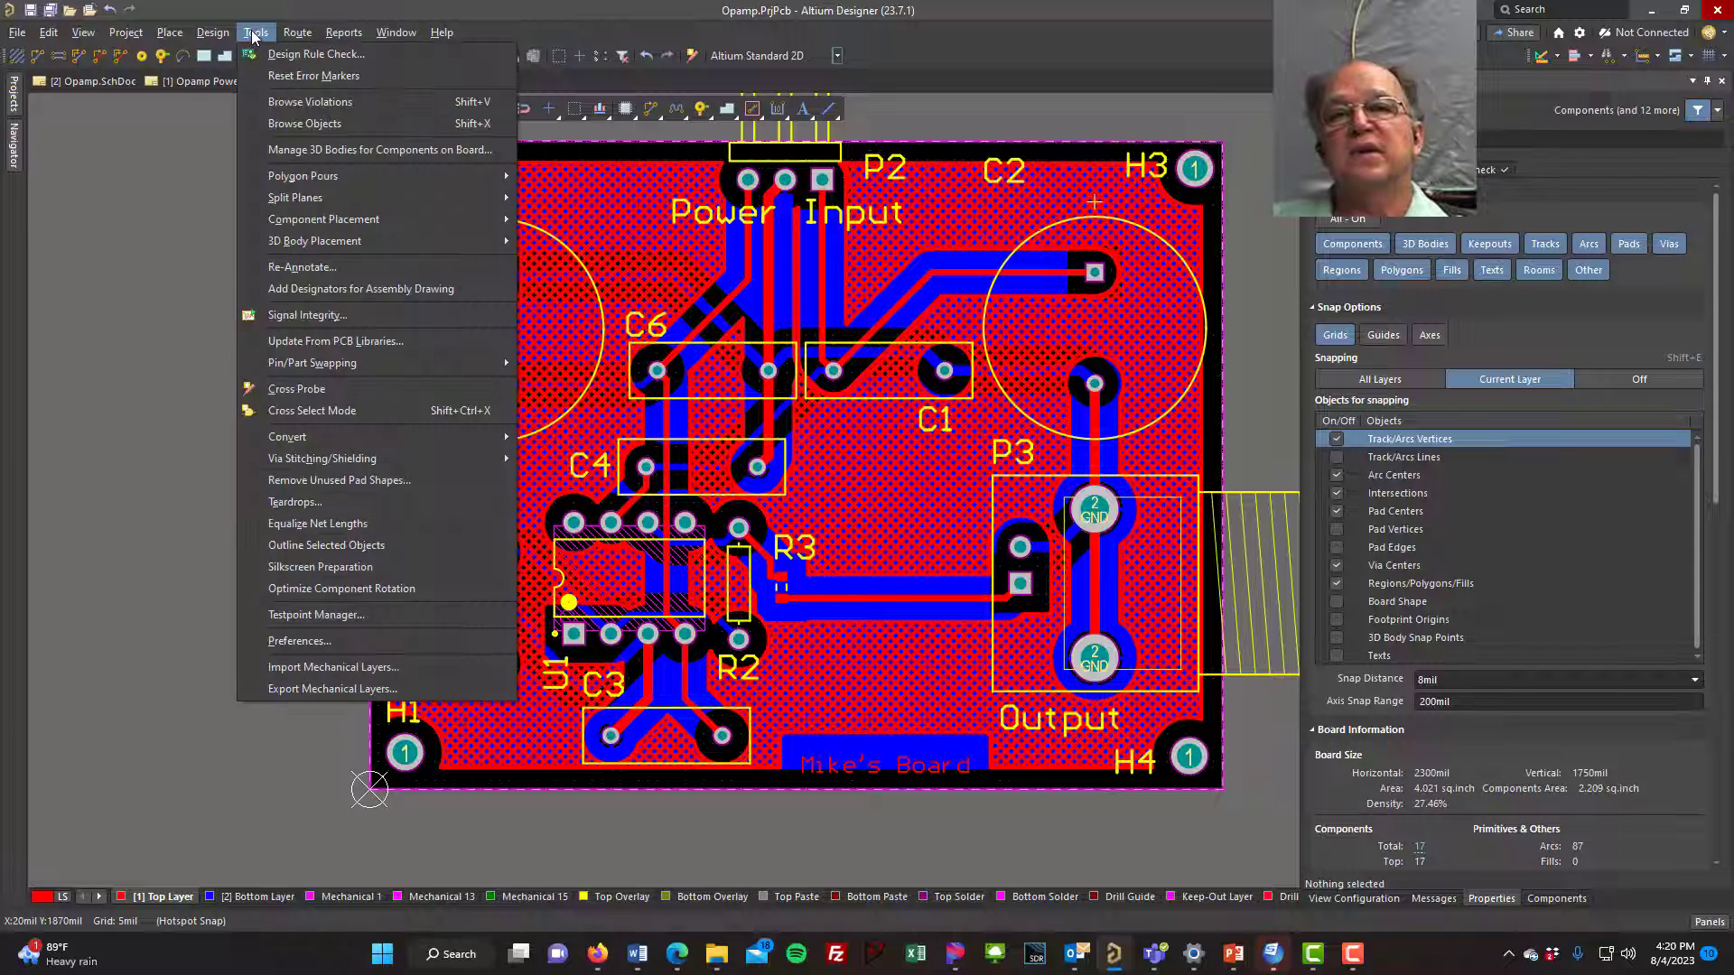
{"action": "mouse_move", "coordinate": [493, 186]}
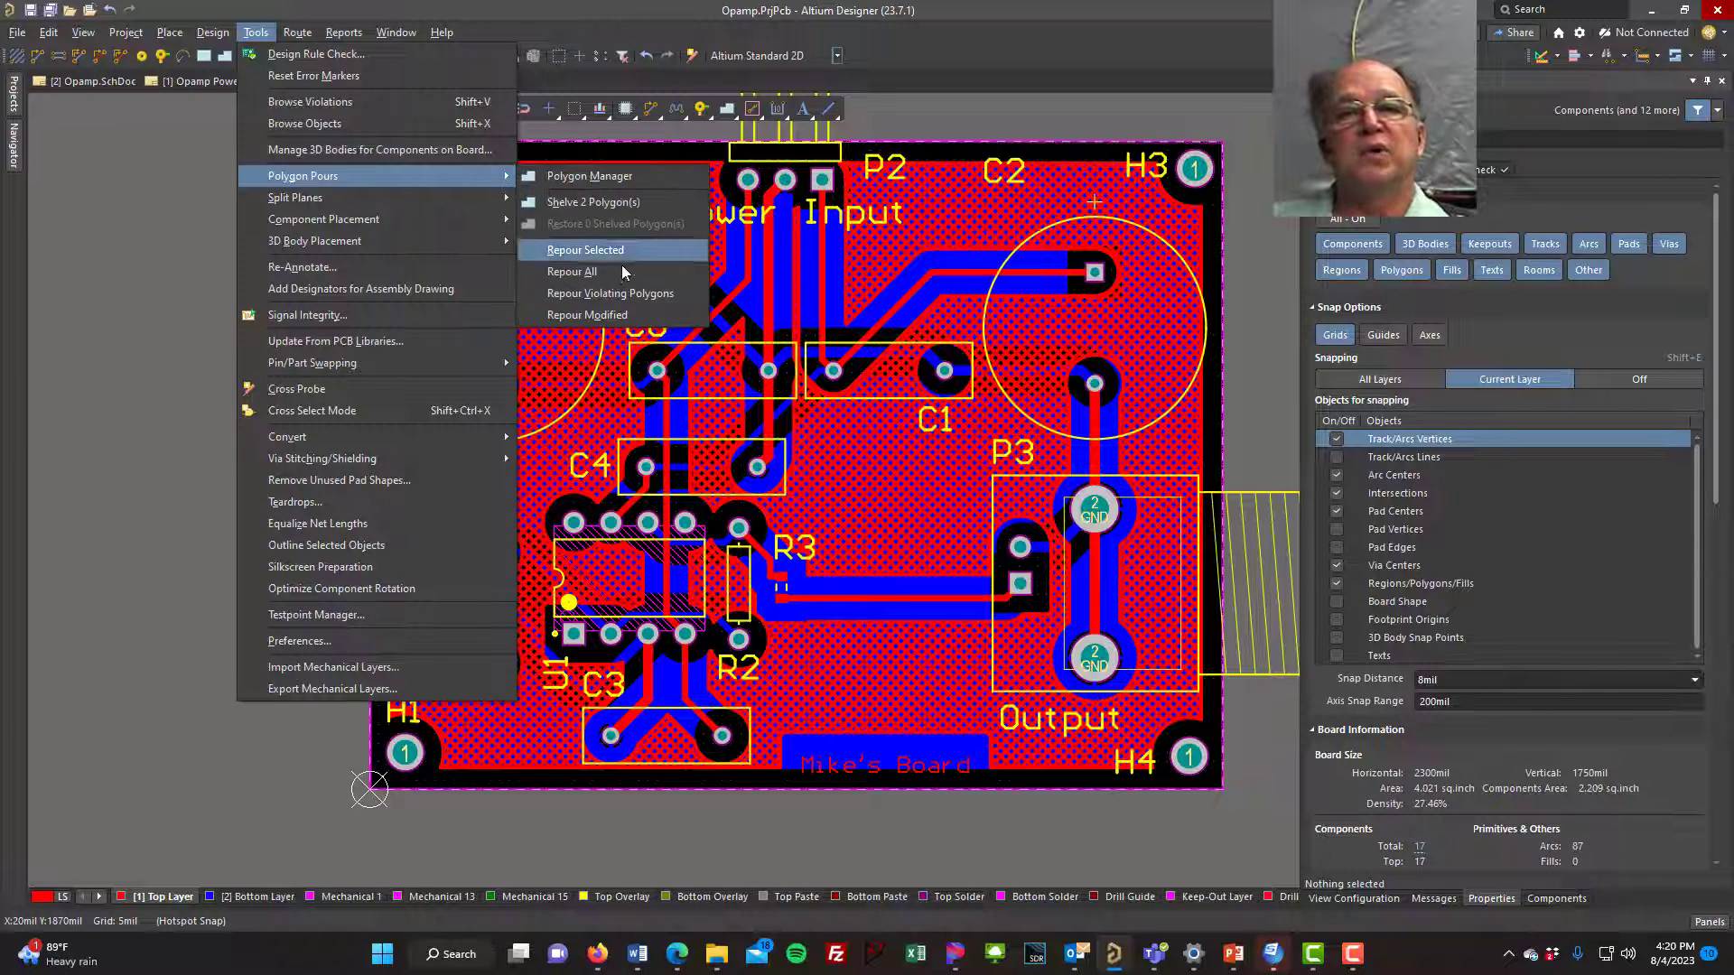
{"action": "left_click", "coordinate": [576, 271]}
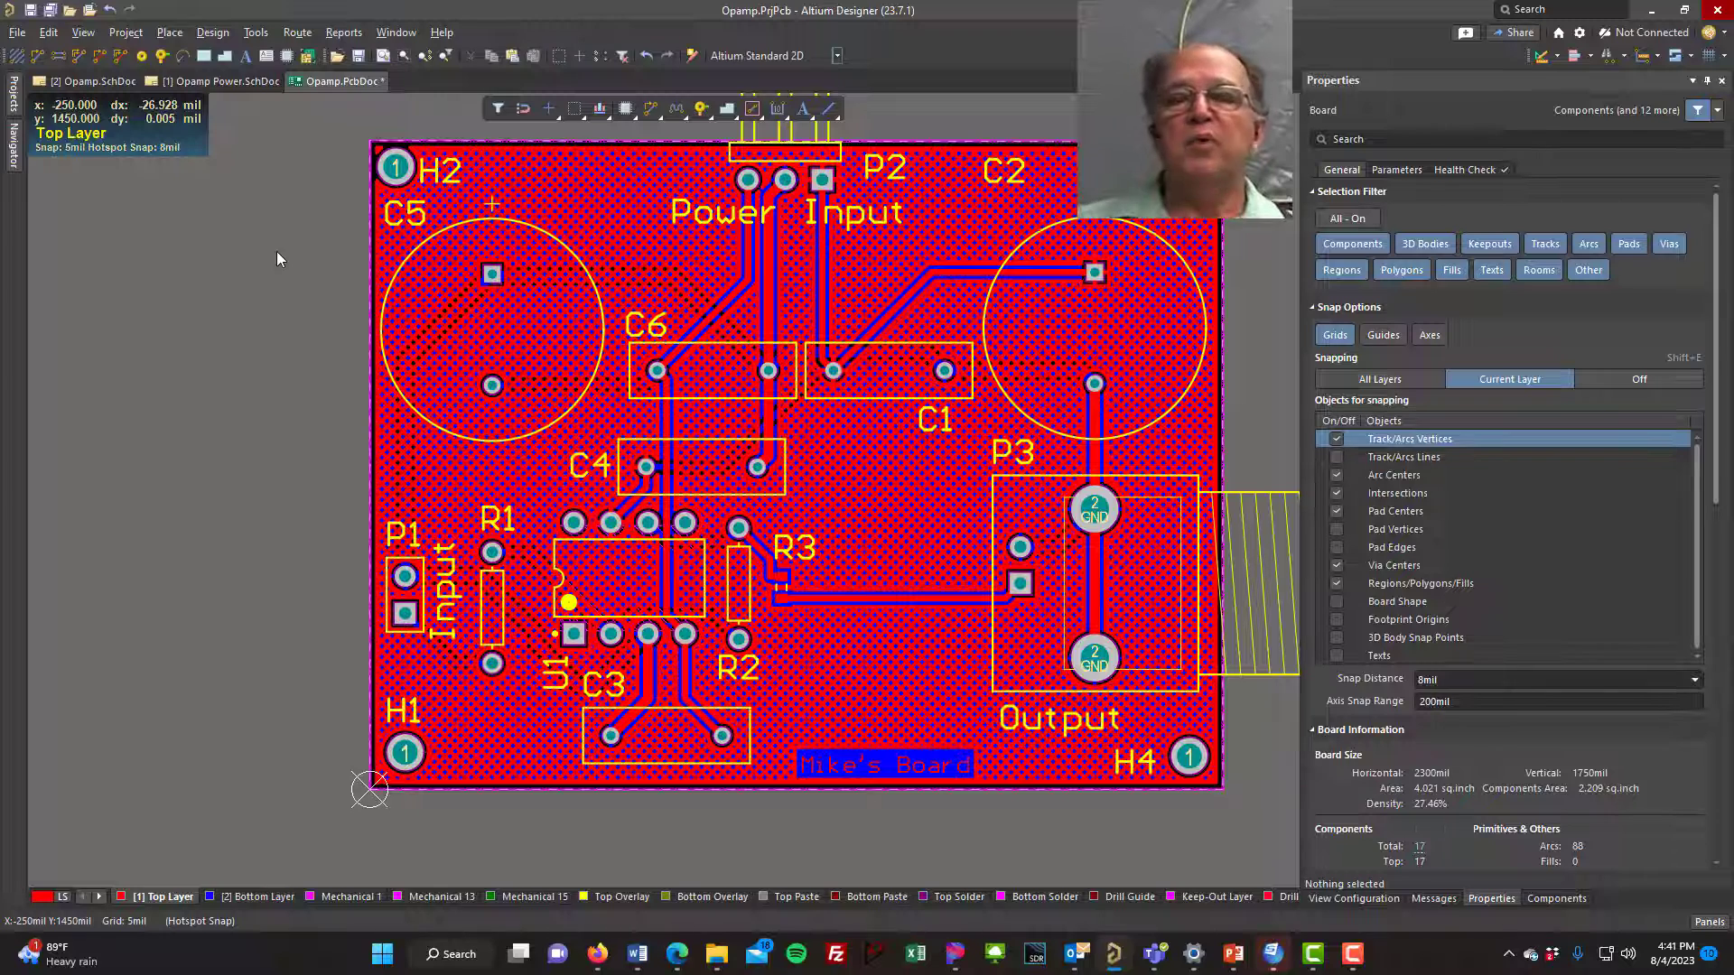
- Generate the board's Gerber fabrication files in millimetres, plotting only the used layers
{"action": "left_click", "coordinate": [25, 33]}
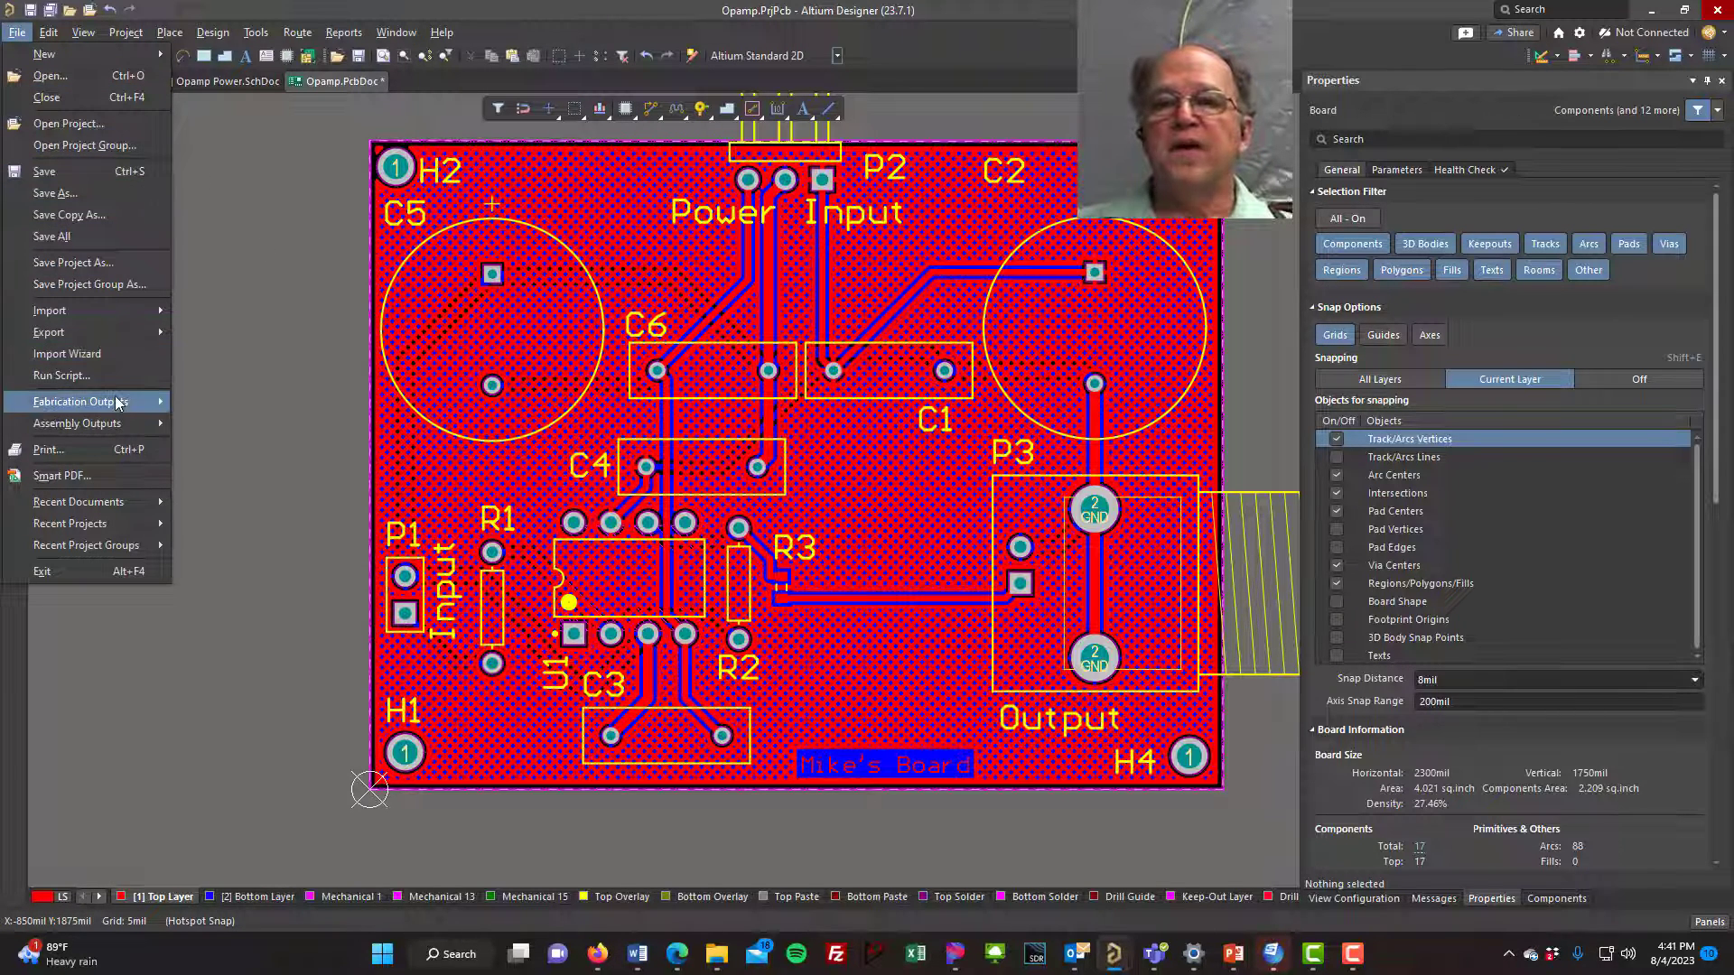
{"action": "mouse_move", "coordinate": [116, 403]}
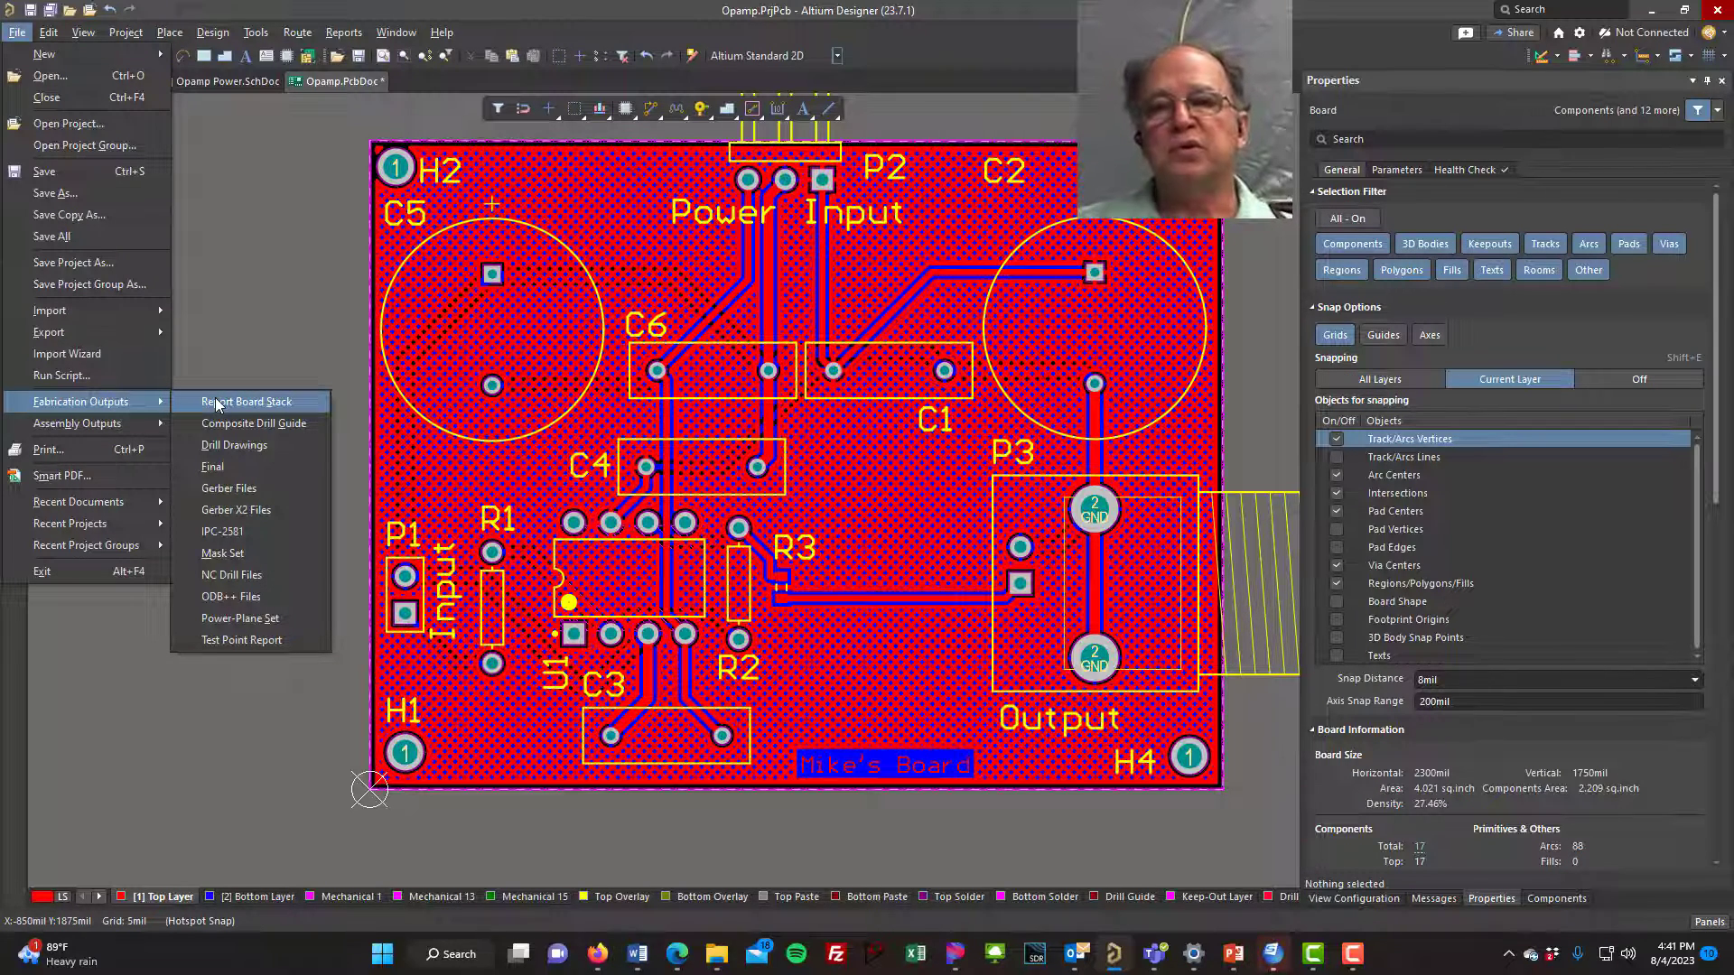
{"action": "left_click", "coordinate": [229, 490]}
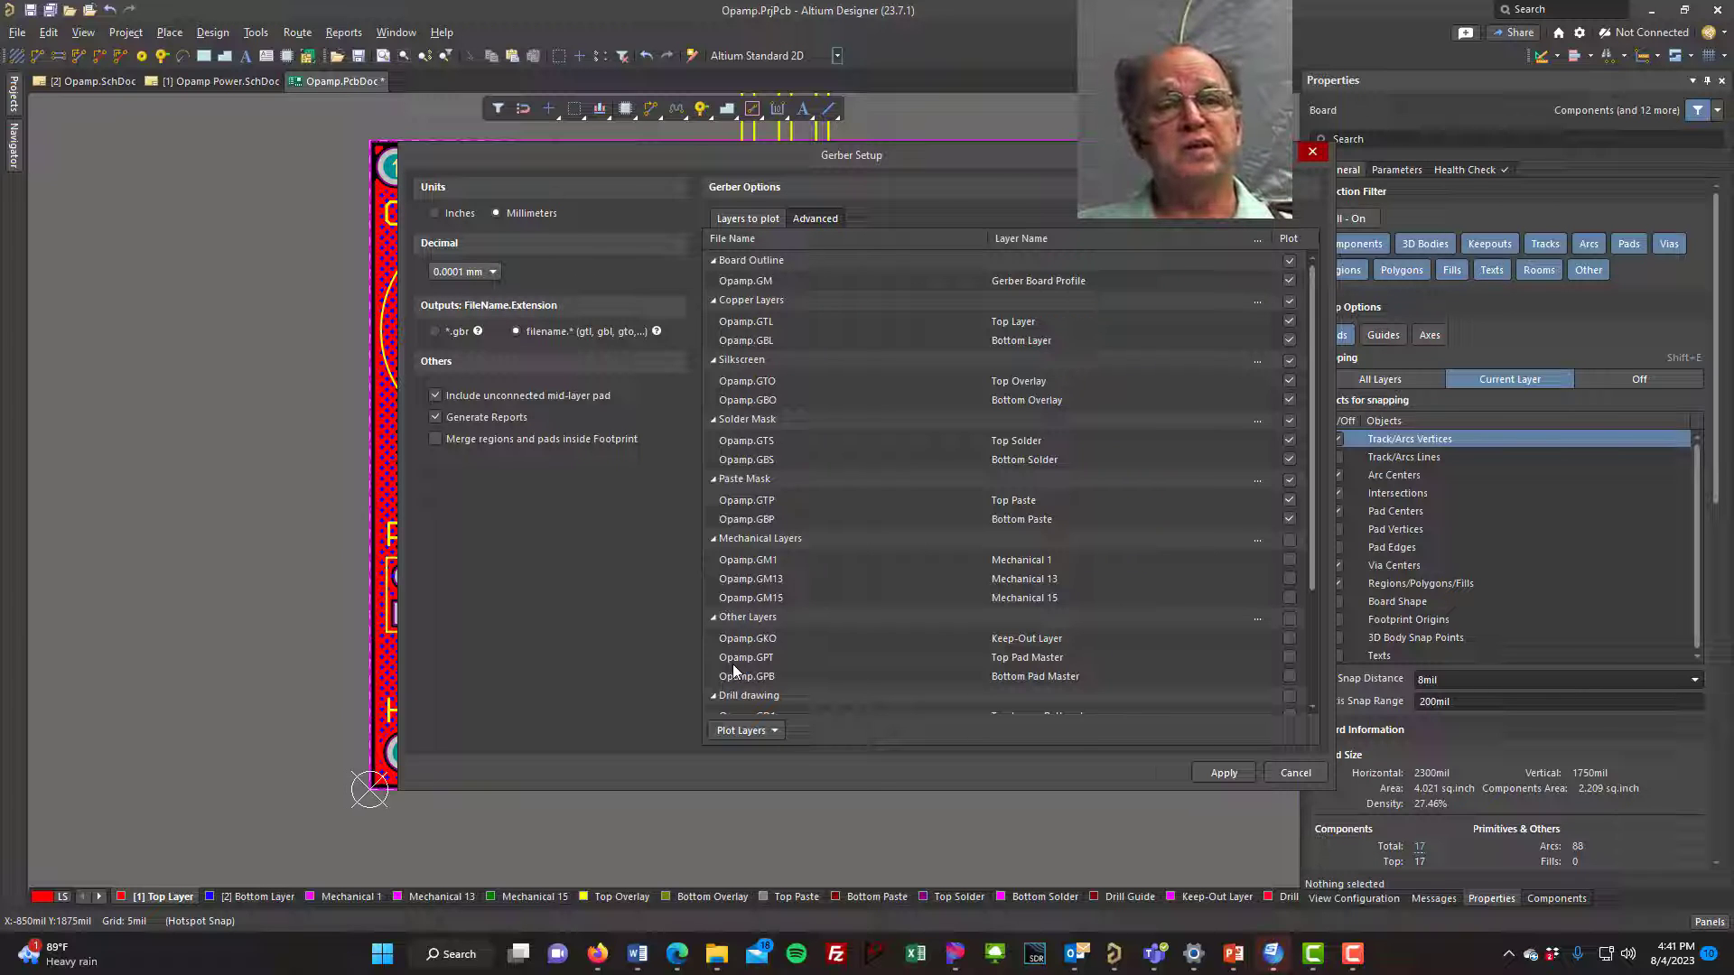
{"action": "left_click", "coordinate": [776, 731]}
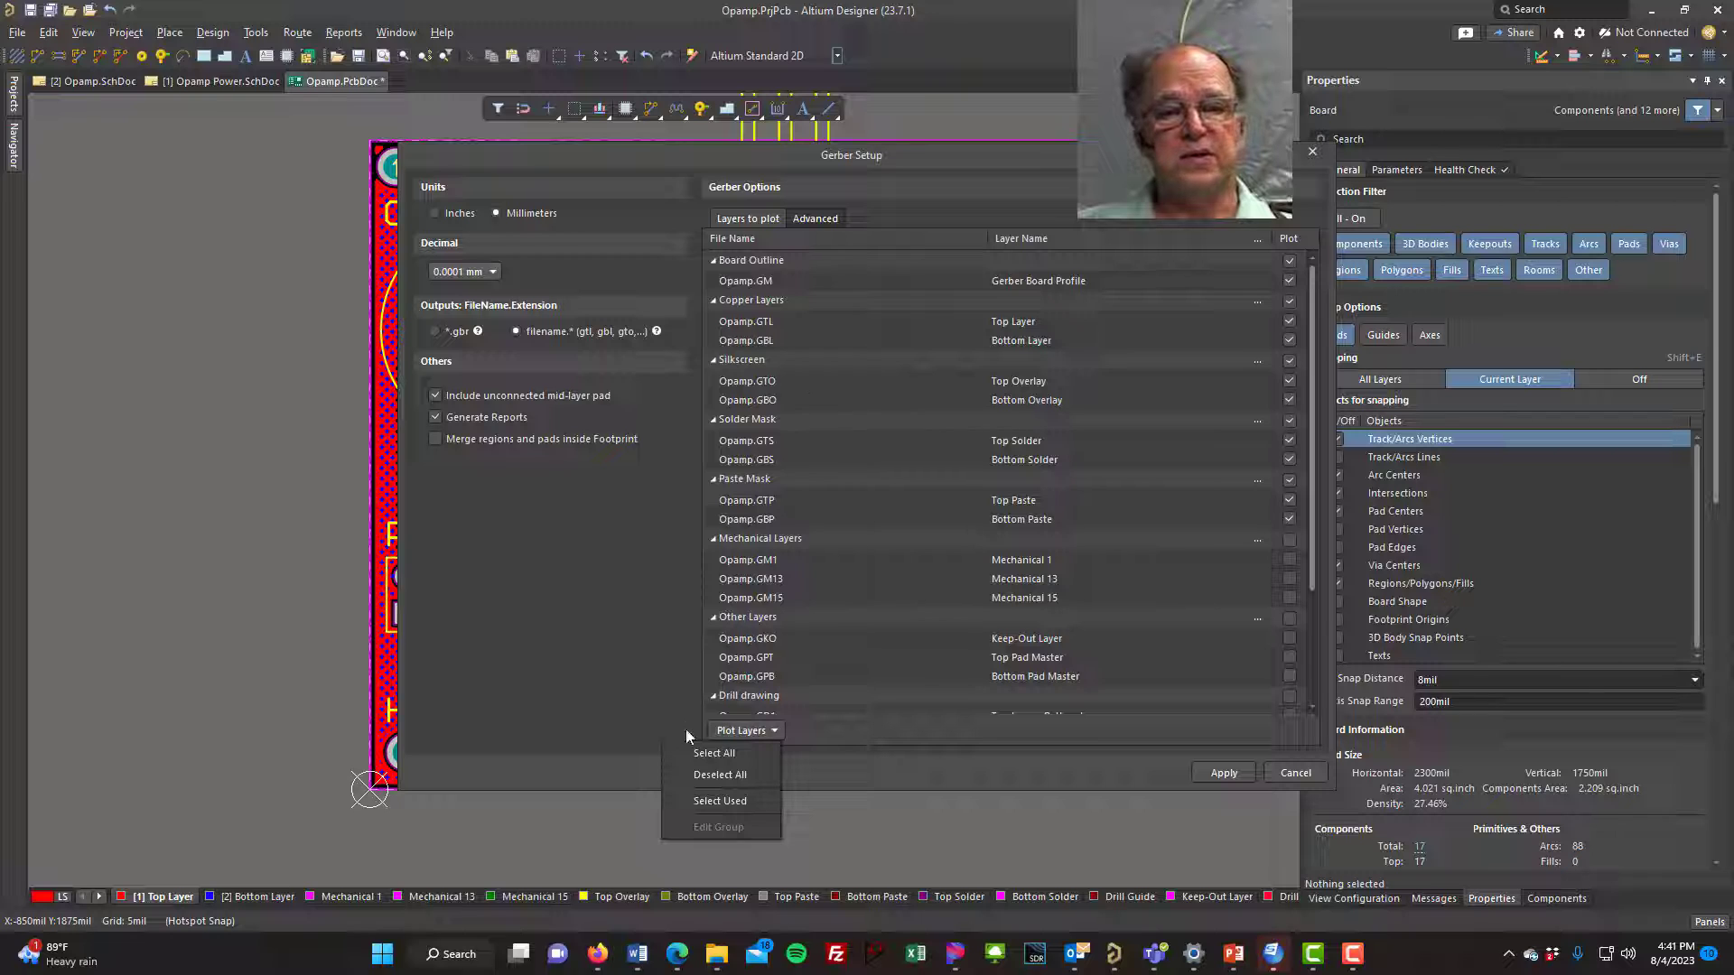
{"action": "left_click", "coordinate": [716, 801]}
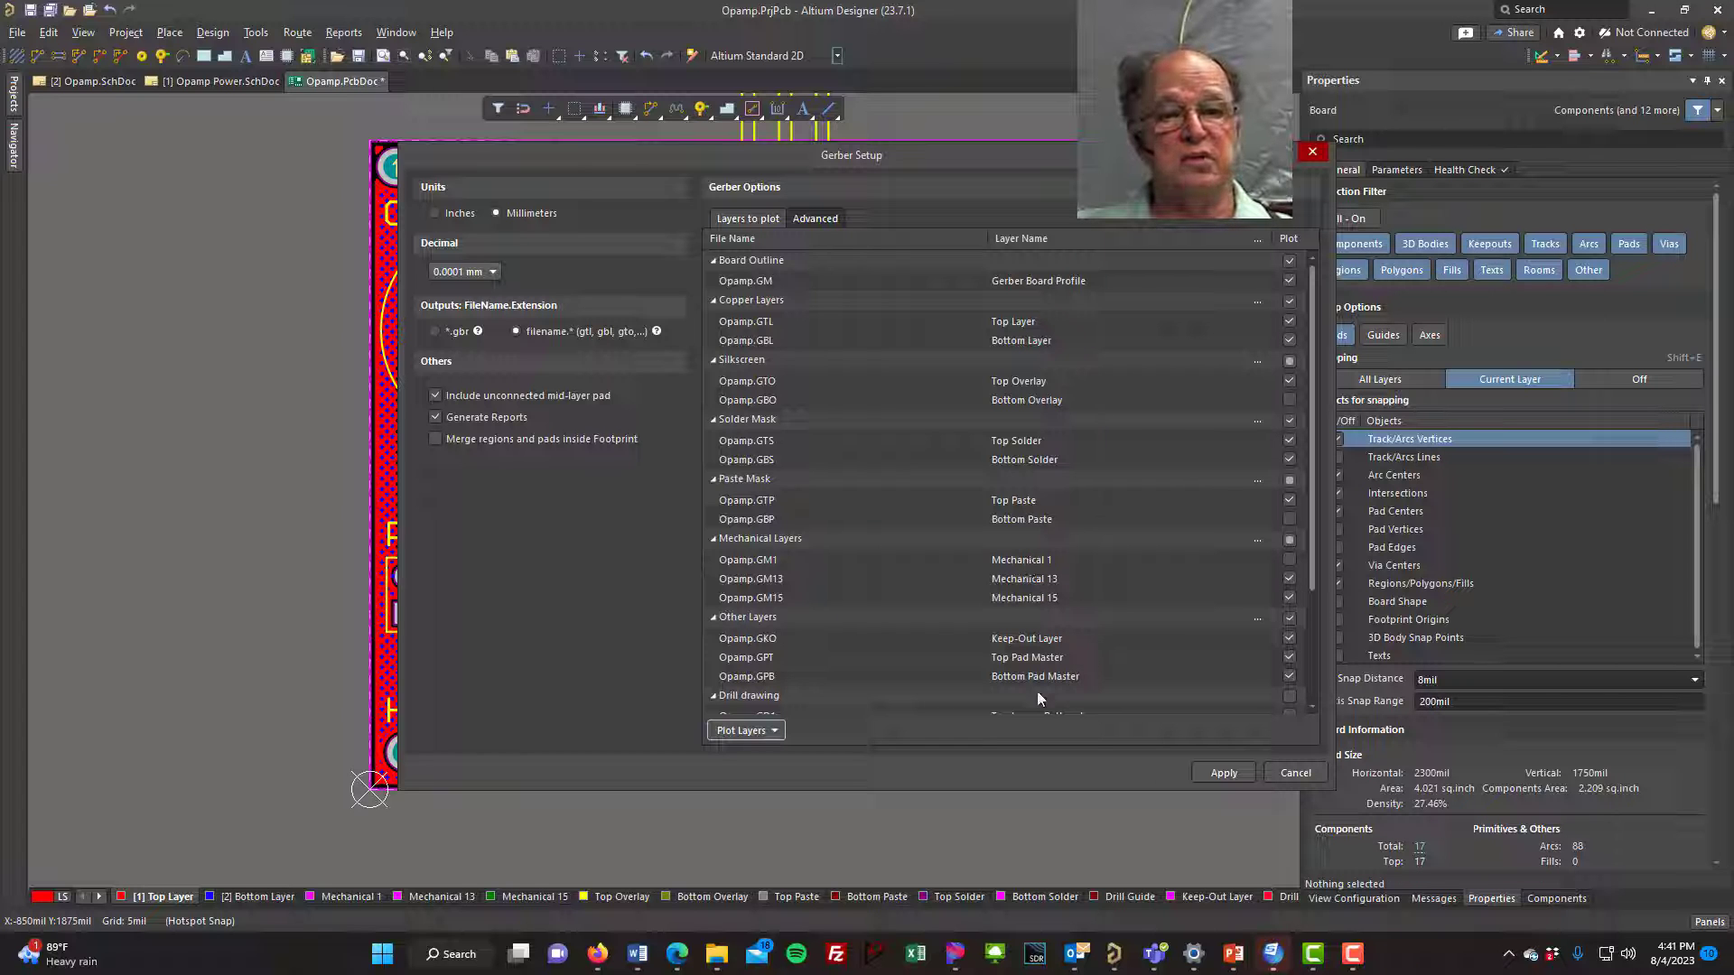
{"action": "left_click", "coordinate": [1223, 774]}
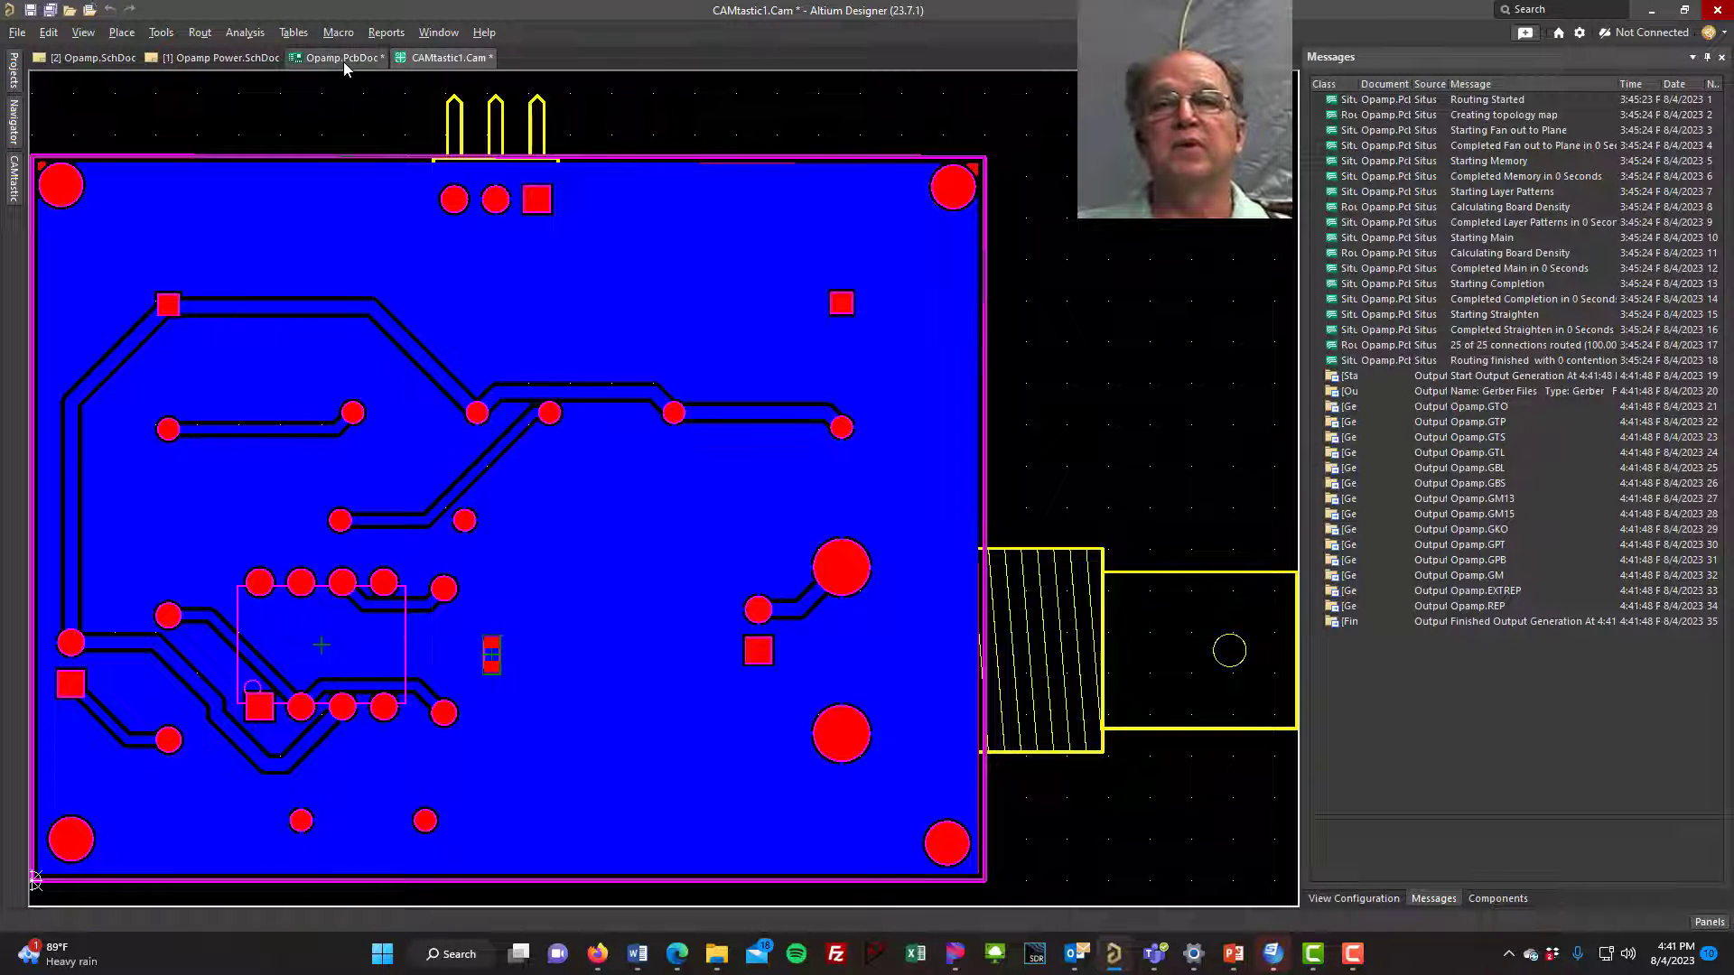
- Generate NC drill files from Opamp.PcbDoc in millimetres with 4:4 format, and import the drill data with its default settings
{"action": "left_click", "coordinate": [343, 62]}
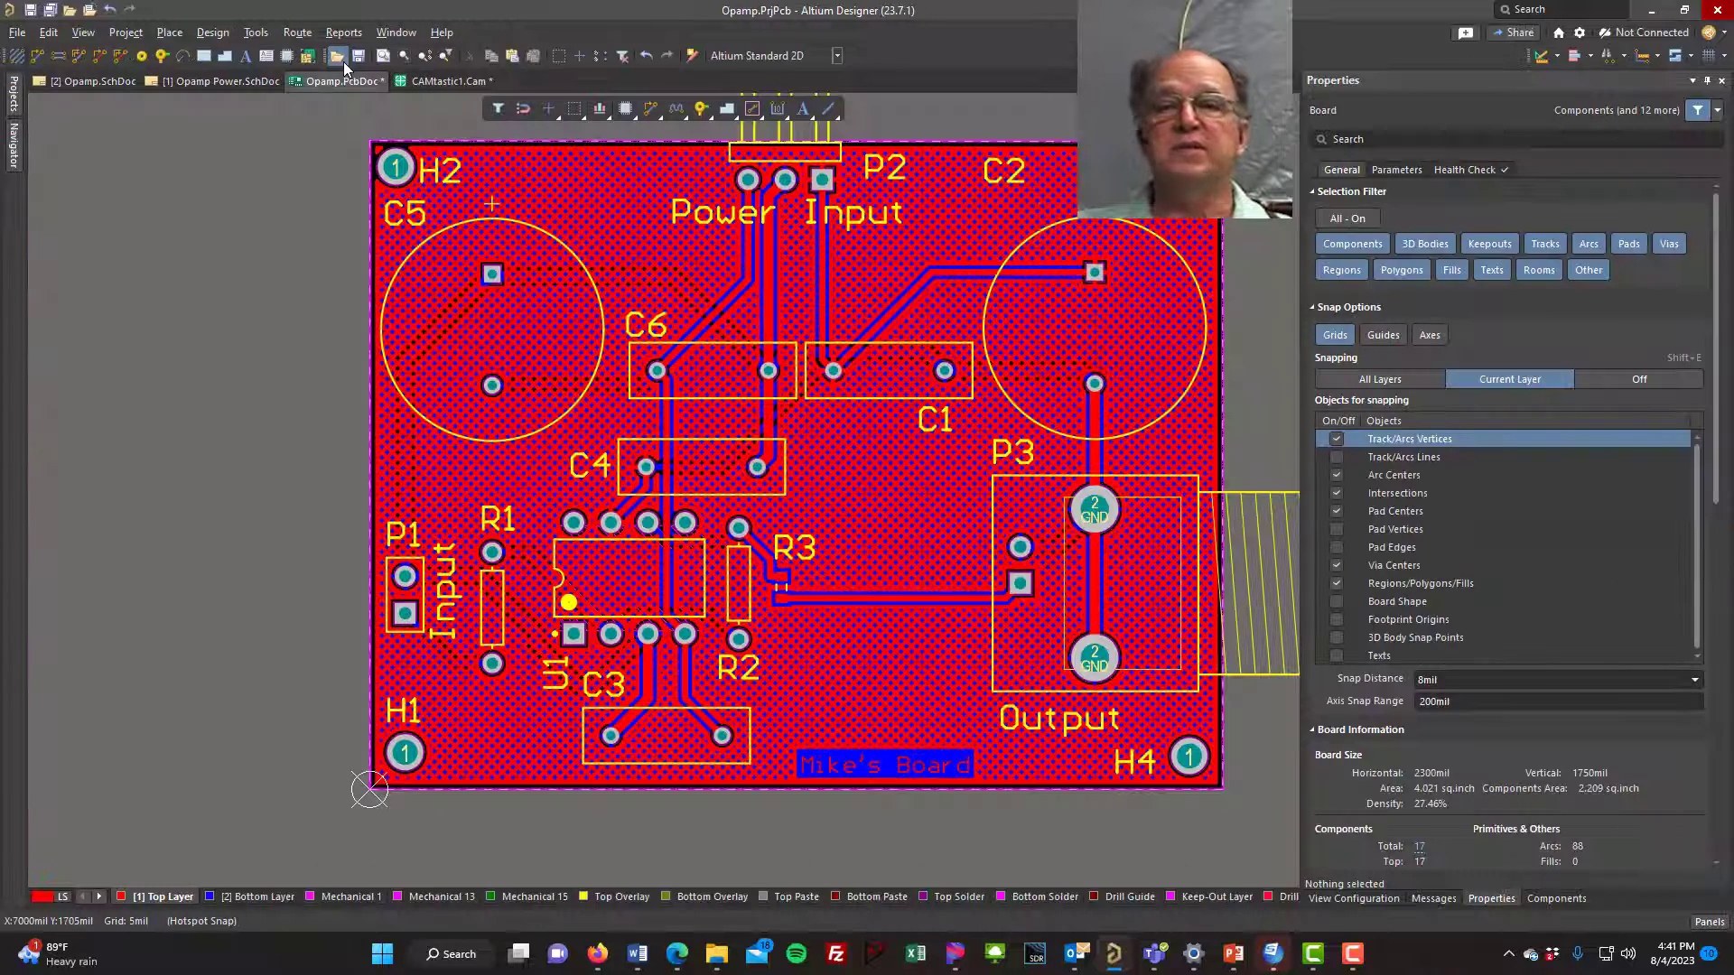
{"action": "left_click", "coordinate": [20, 34]}
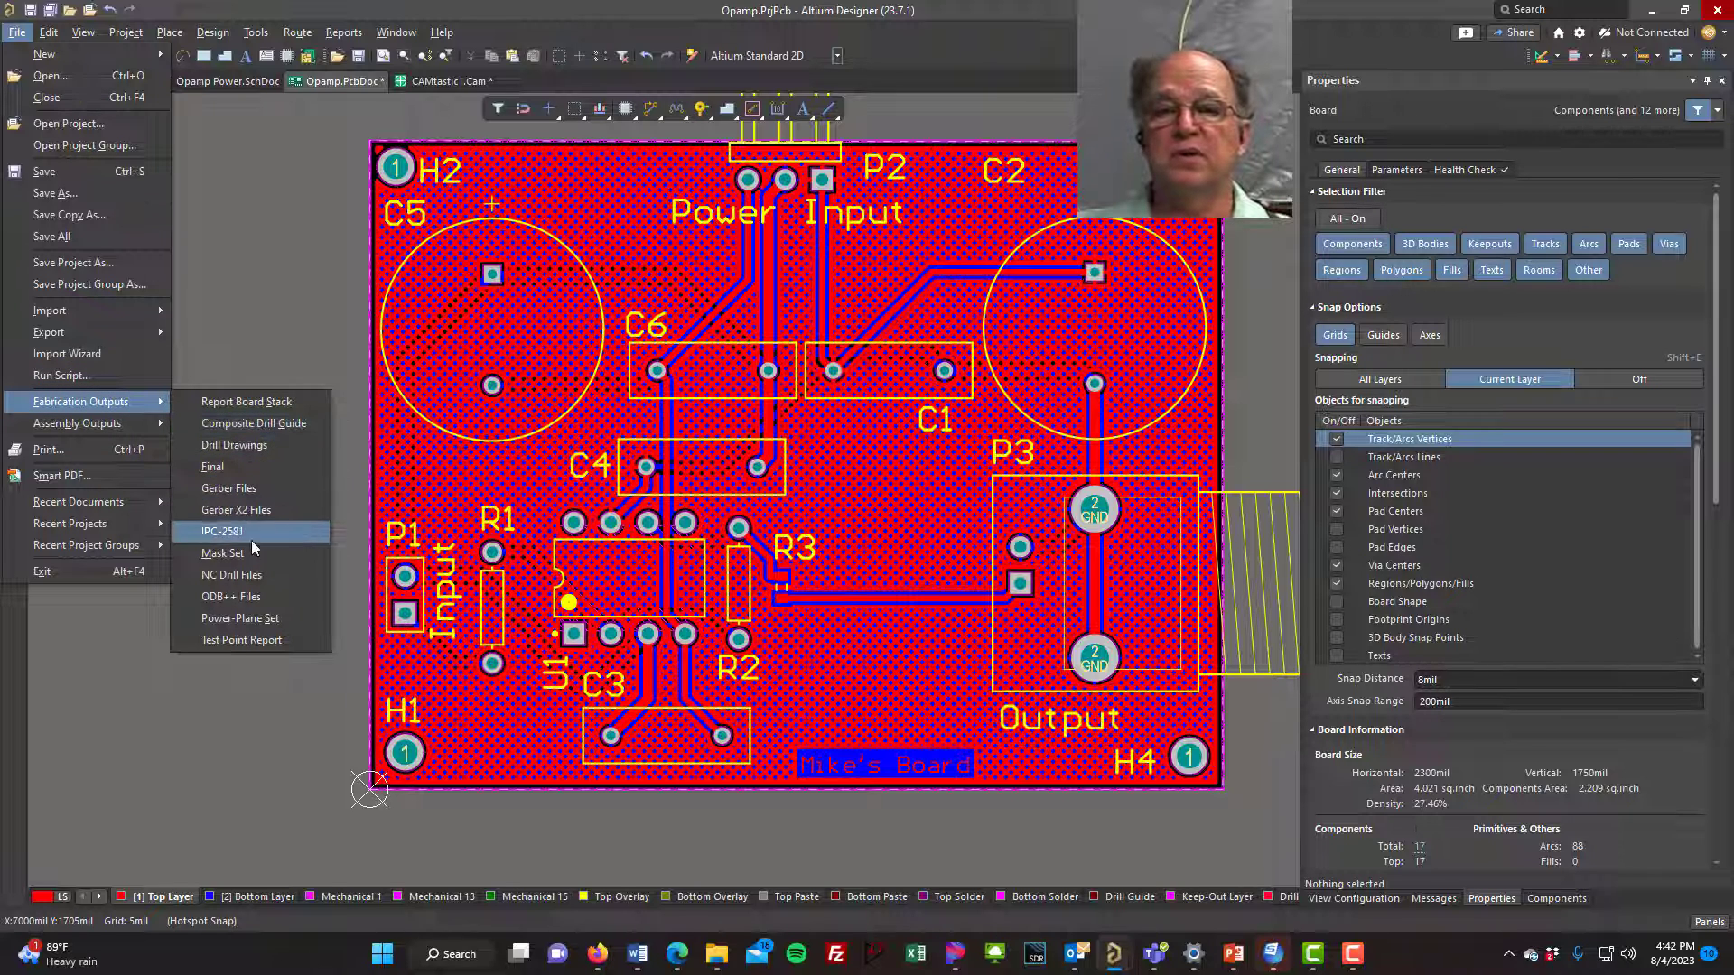
{"action": "left_click", "coordinate": [256, 576]}
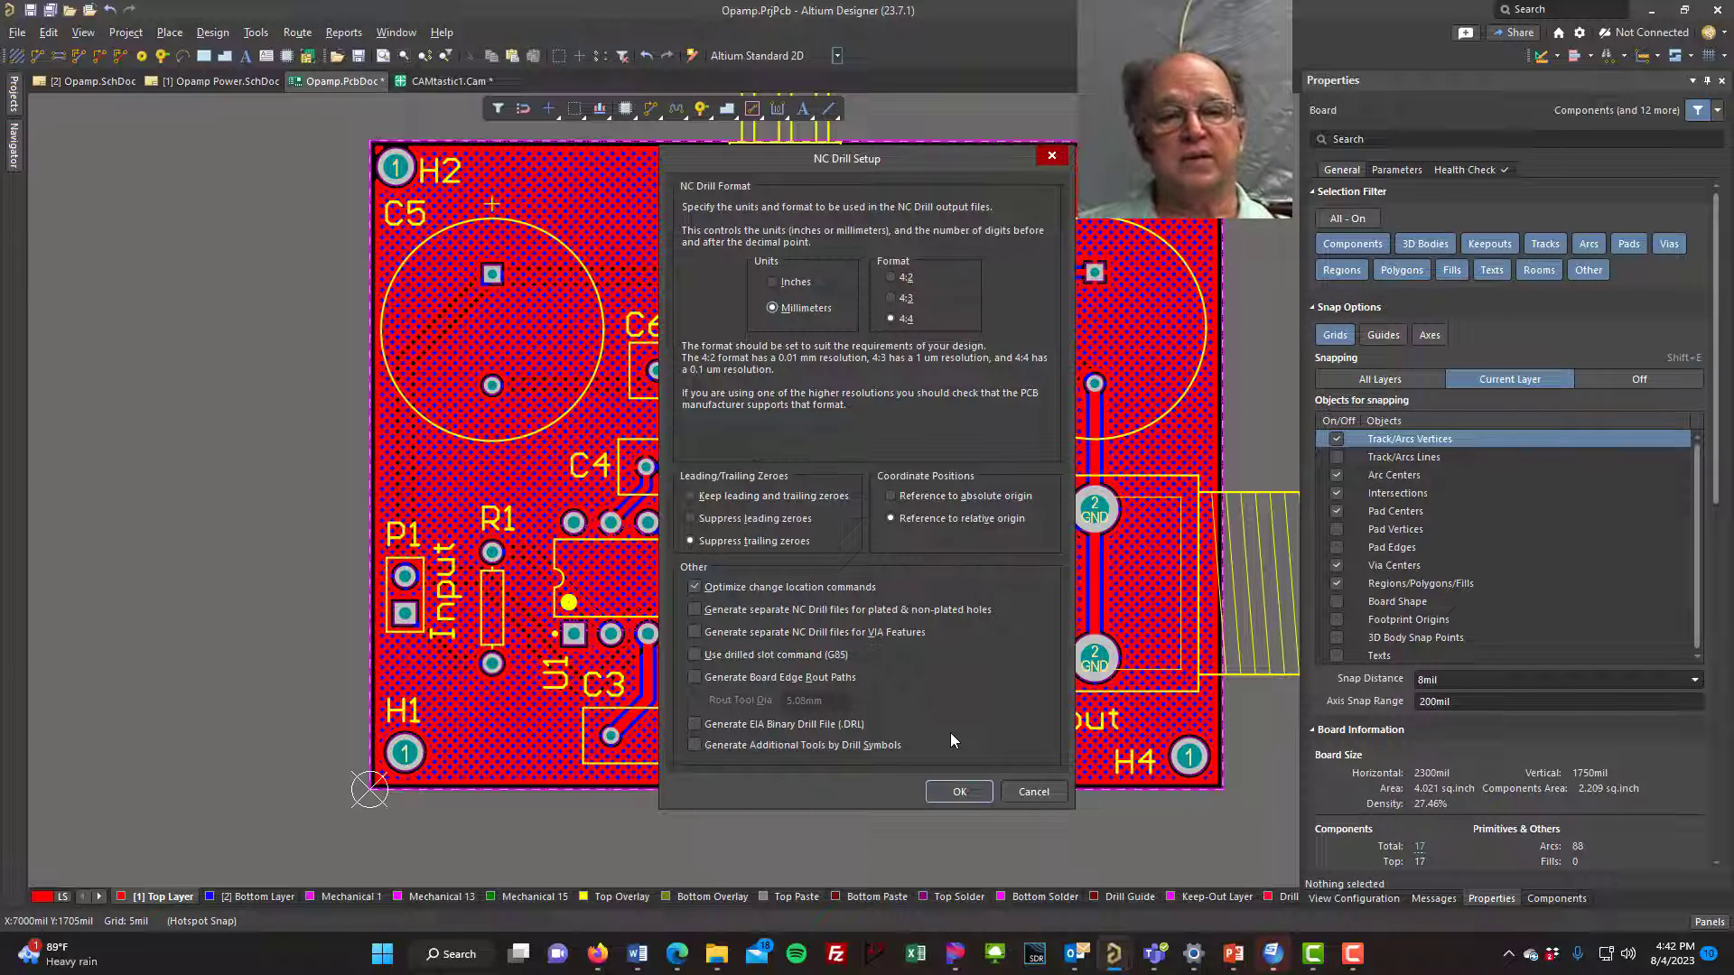
{"action": "left_click", "coordinate": [962, 793]}
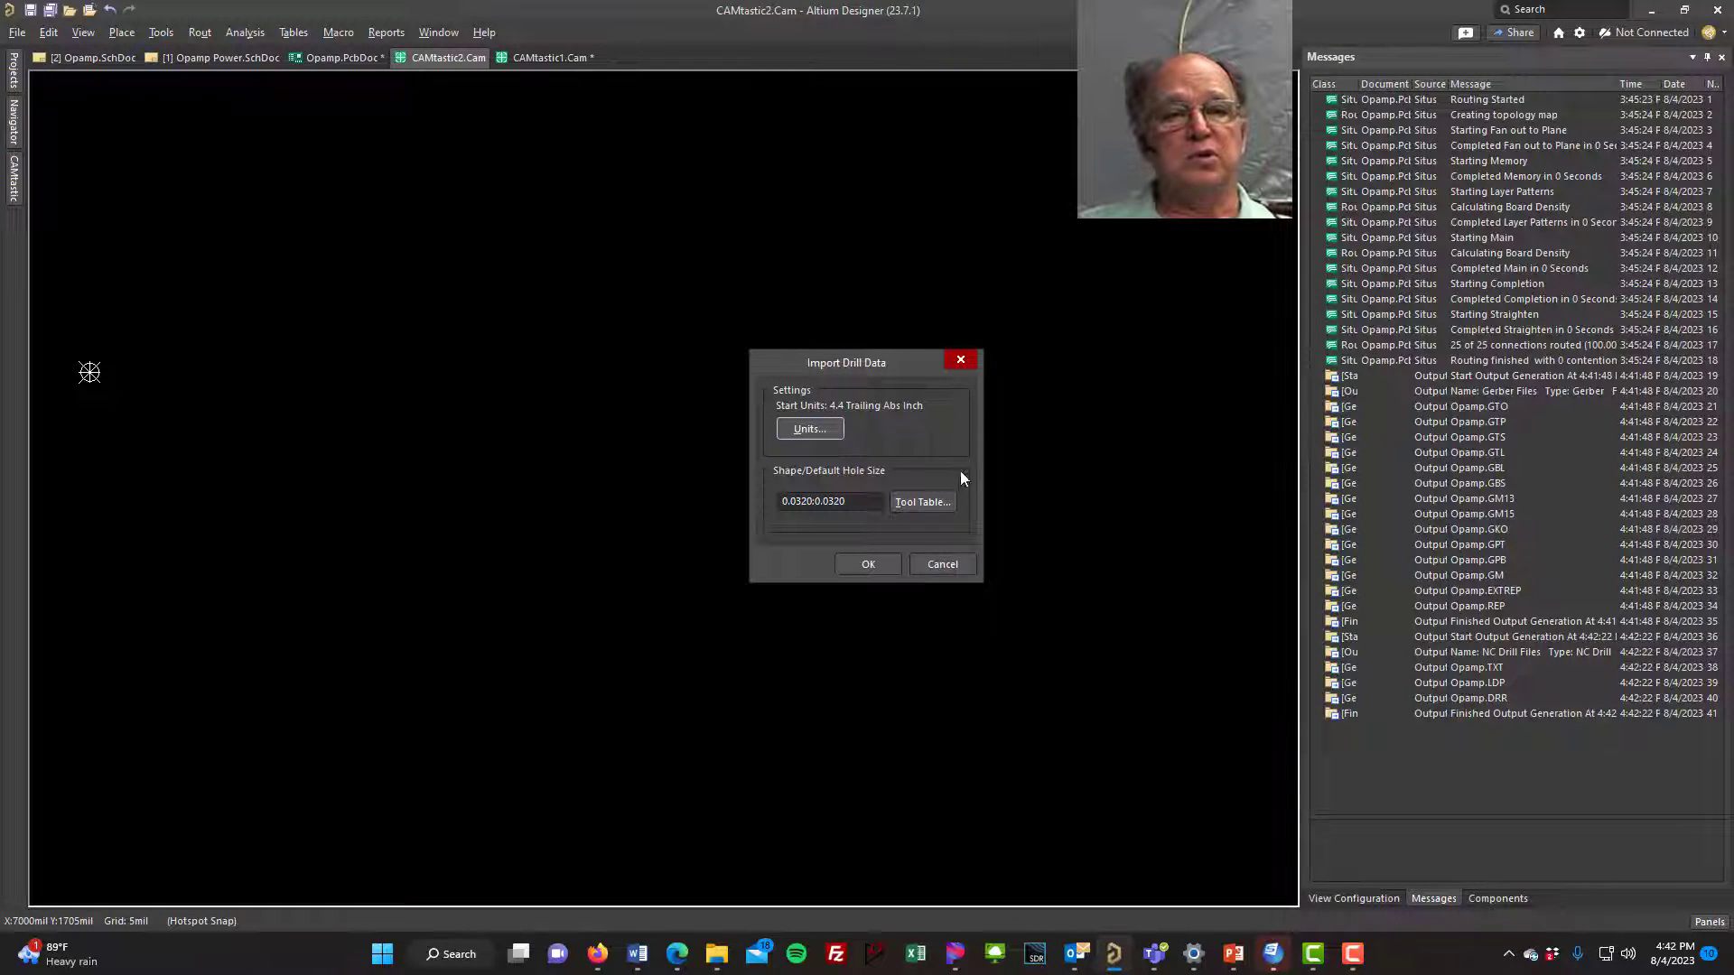
{"action": "left_click", "coordinate": [869, 565]}
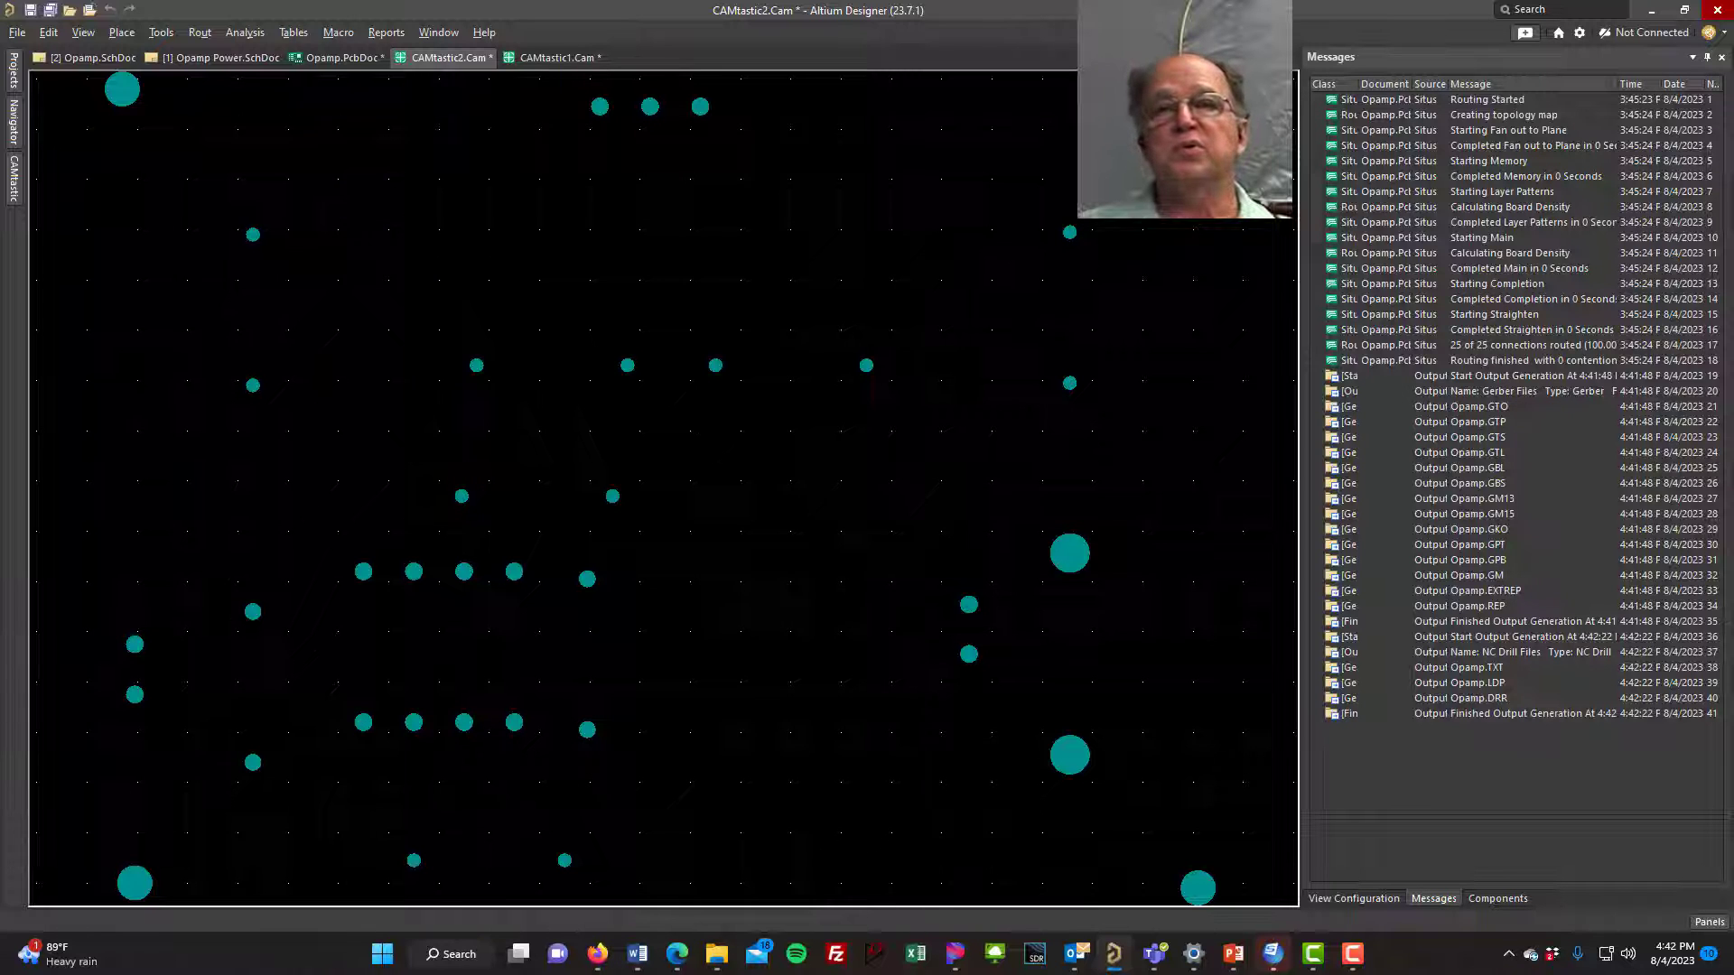
- Save all documents, keeping the names CAMtastic1.Cam and CAMtastic2.Cam in the Opamp project folder, and close both CAMtastic documents
{"action": "left_click", "coordinate": [50, 10]}
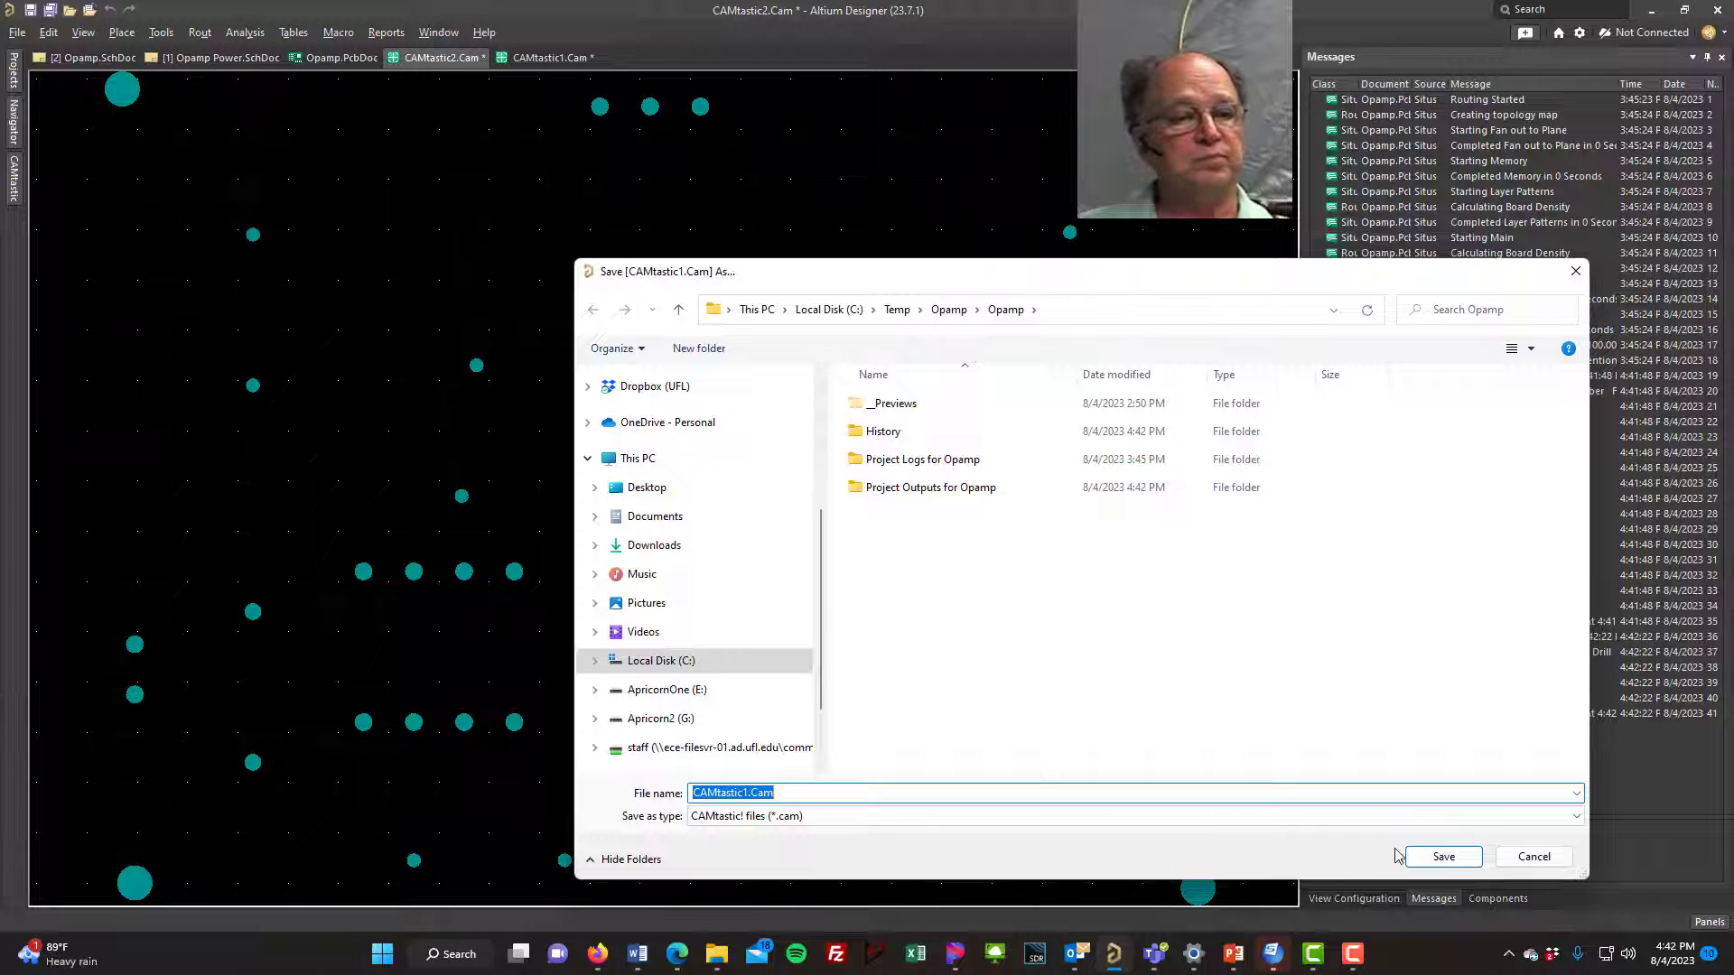
{"action": "left_click", "coordinate": [1460, 858]}
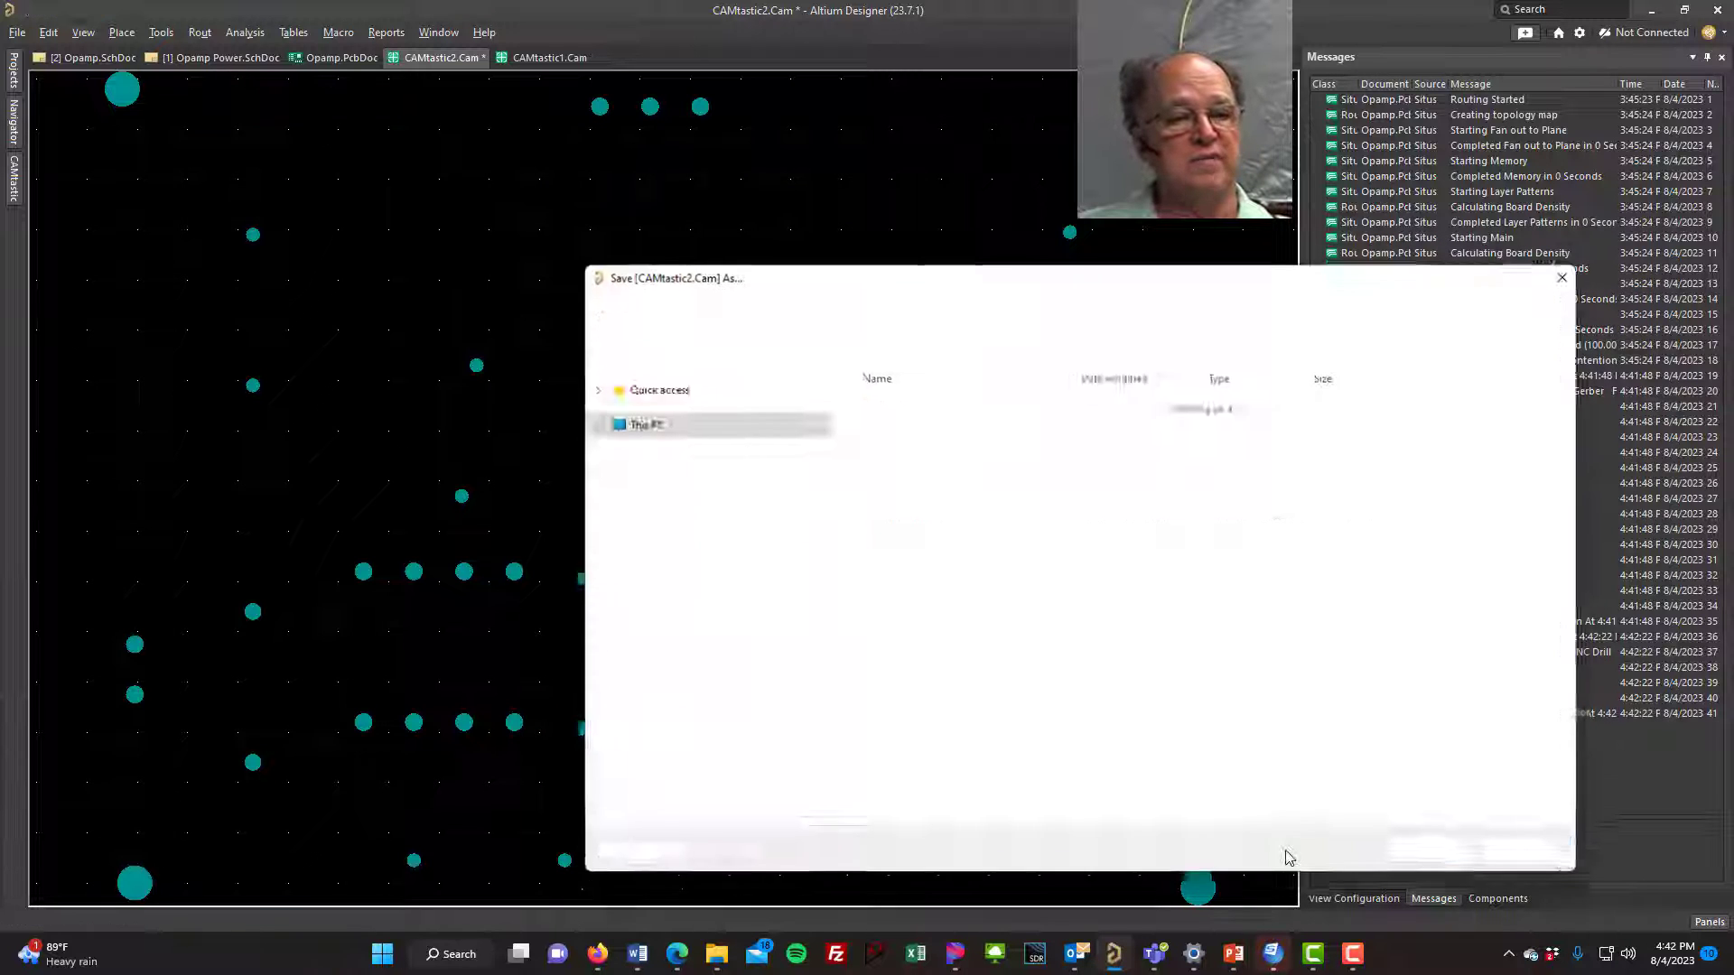
{"action": "left_click", "coordinate": [1451, 862]}
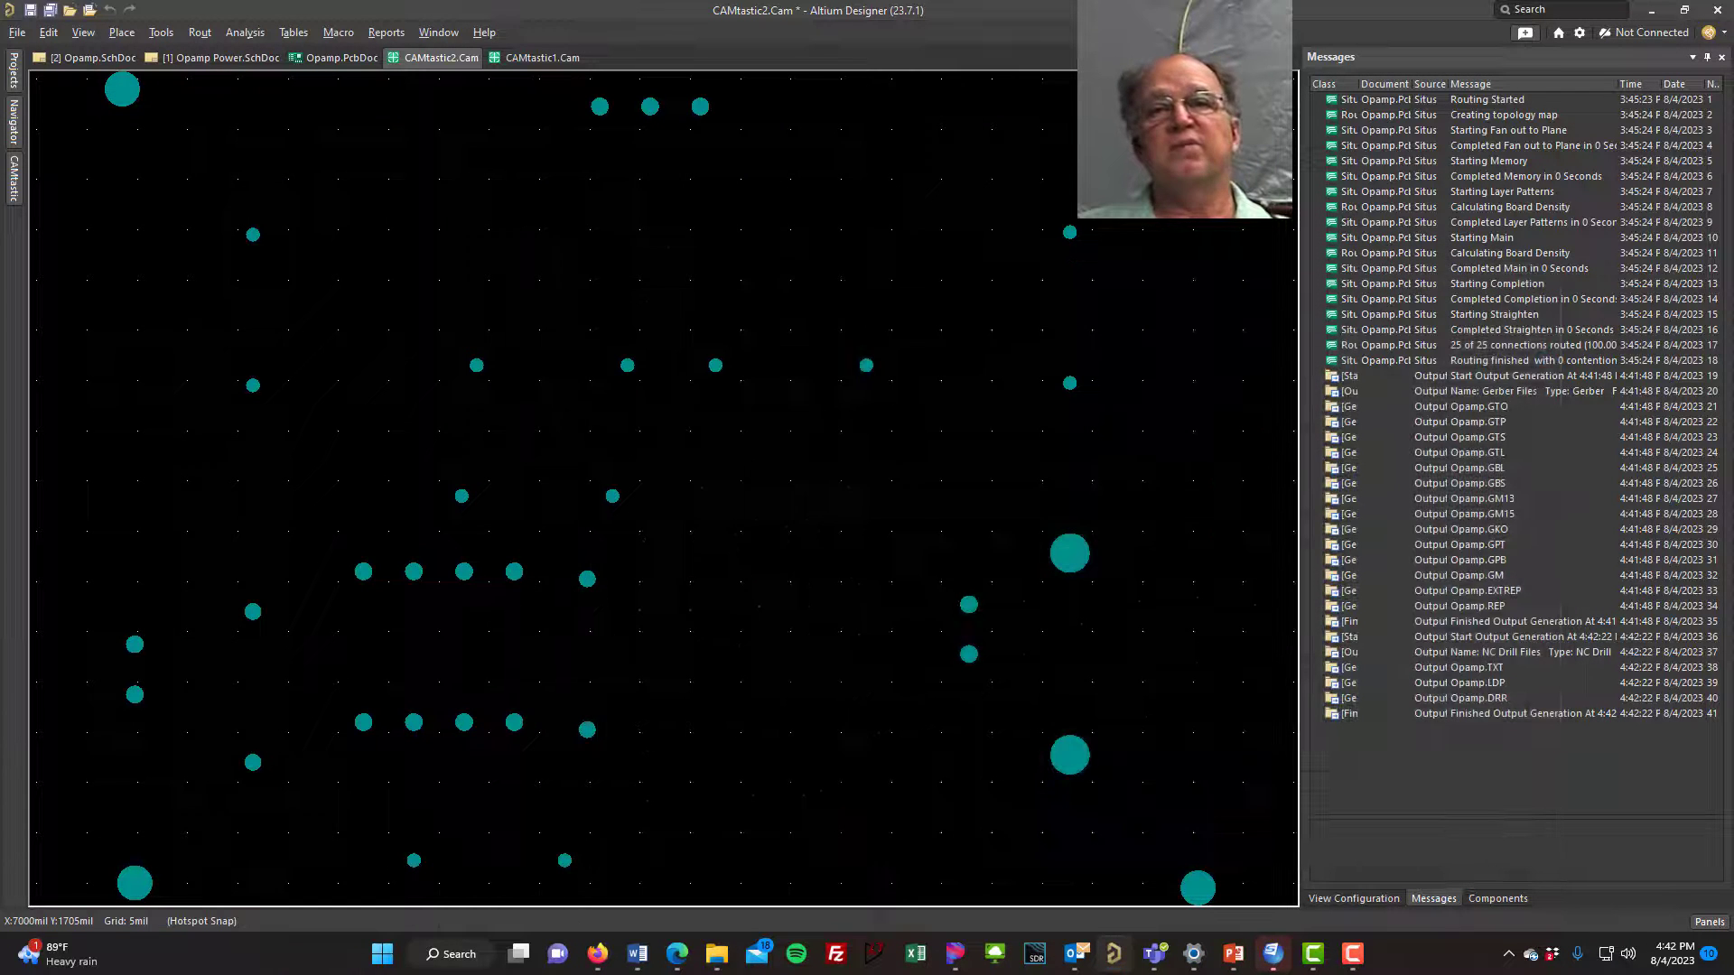
{"action": "right_click", "coordinate": [448, 62]}
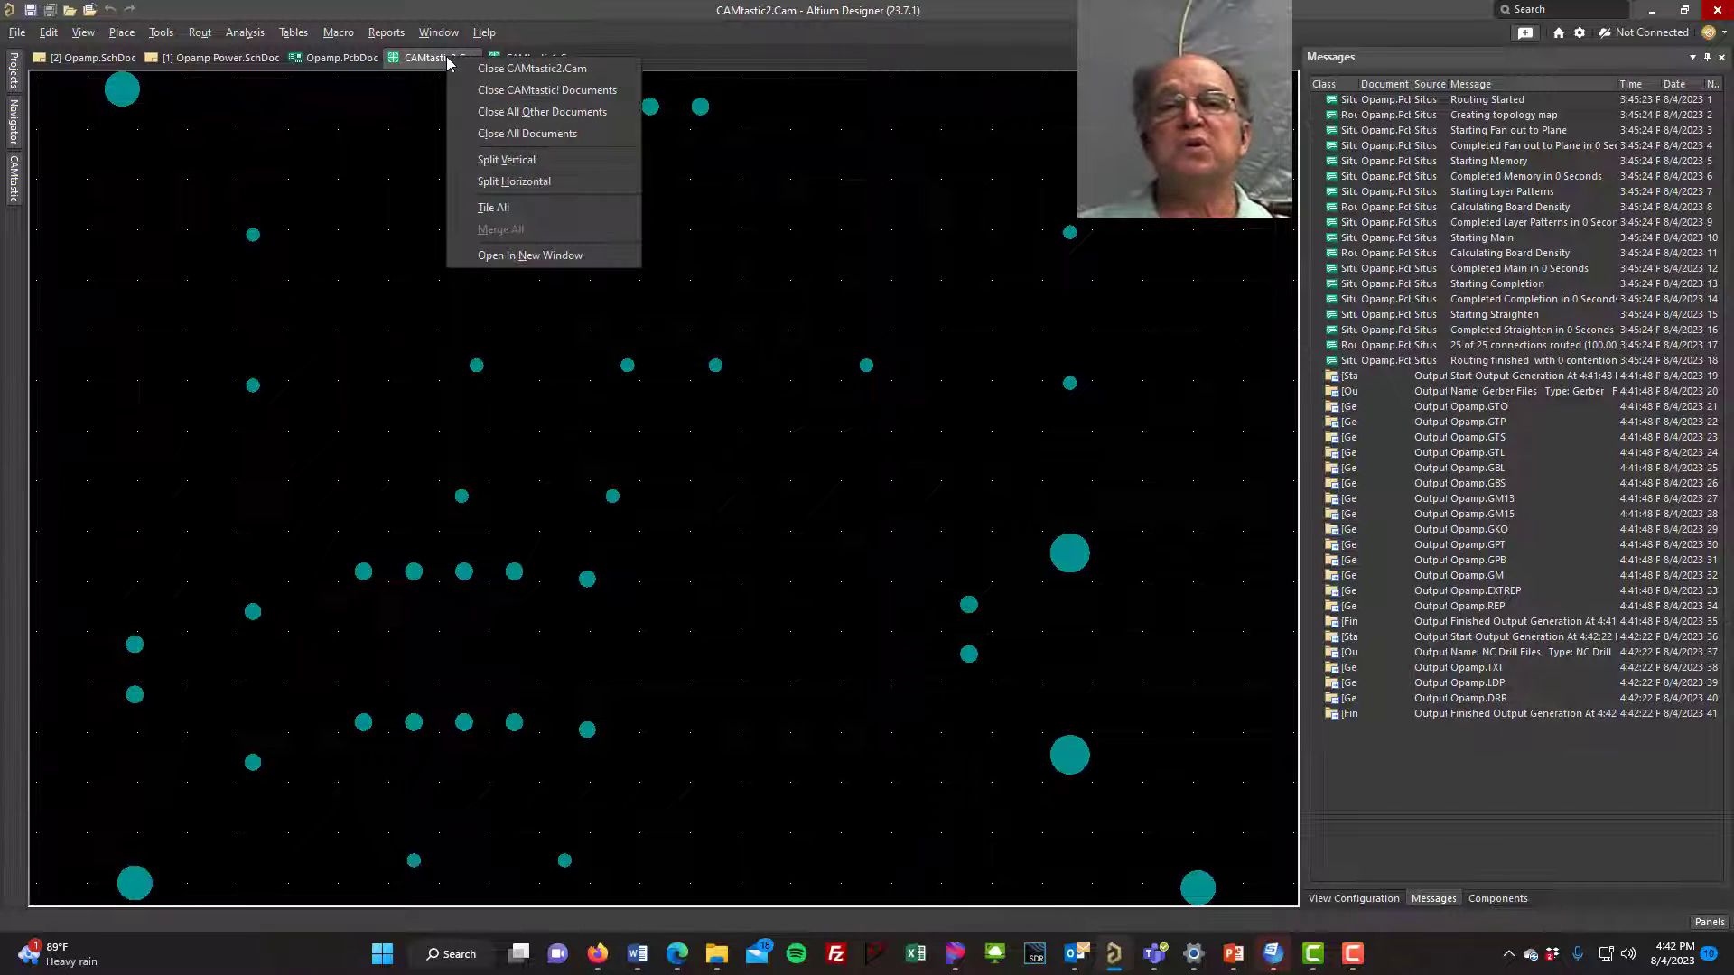
{"action": "left_click", "coordinate": [523, 91]}
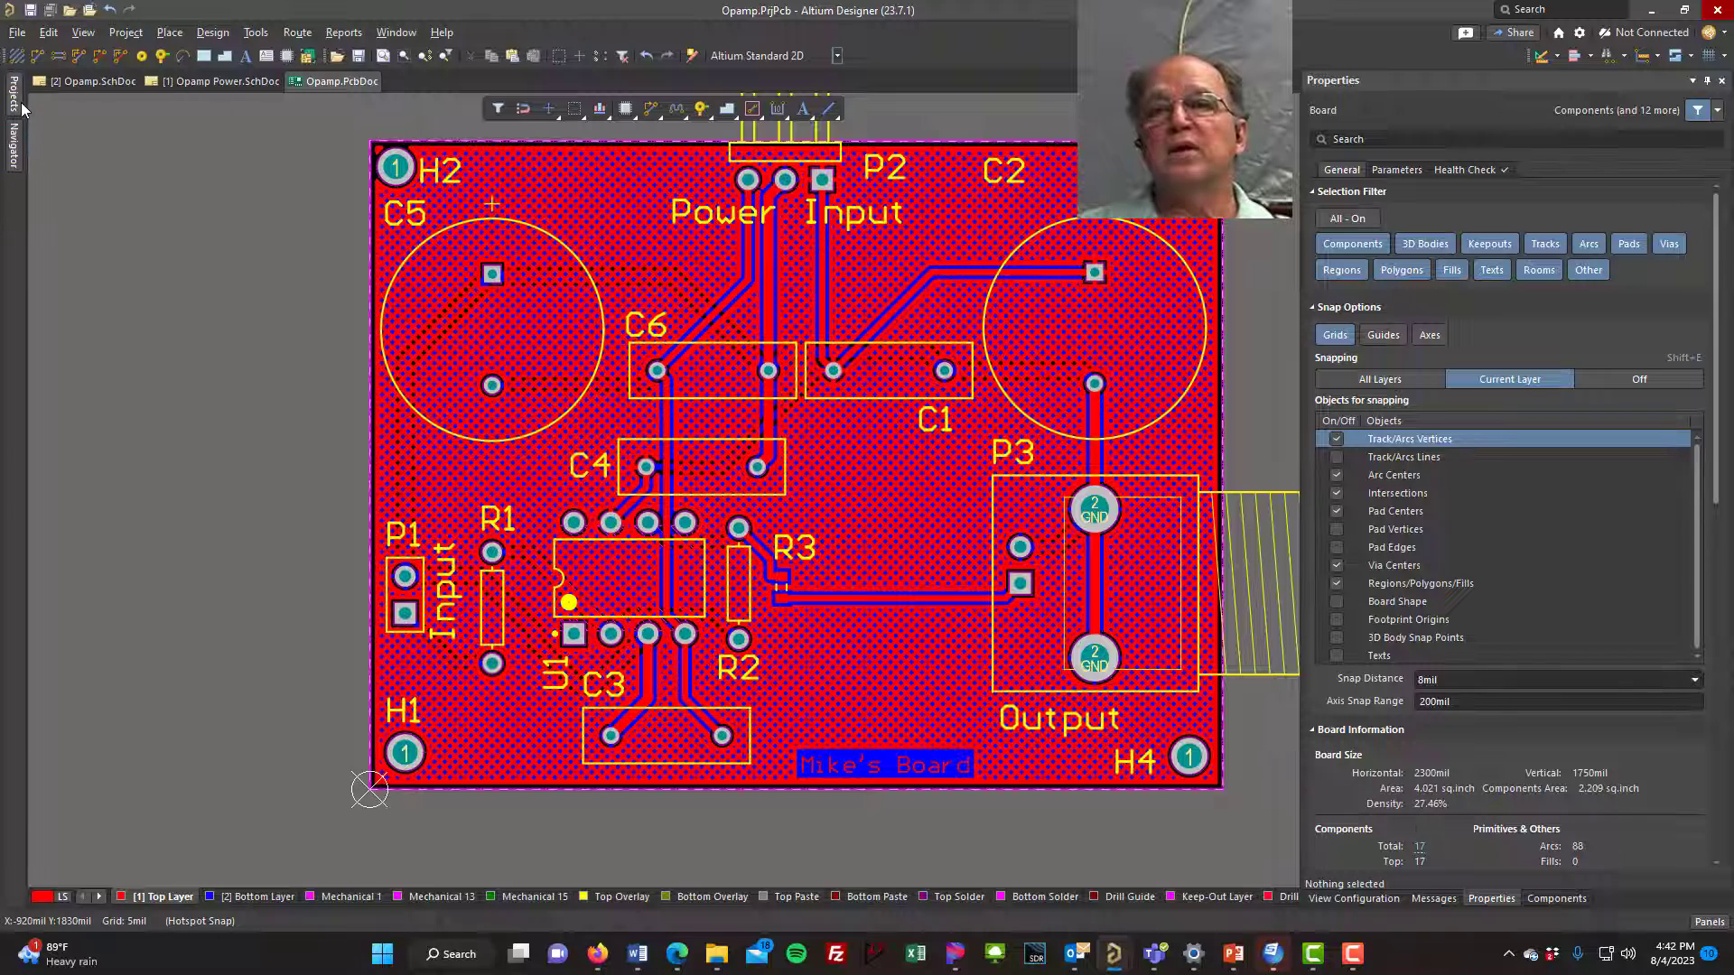
- Switch to File Explorer and open the Project Outputs for Opamp folder inside the Opamp project folder
{"action": "left_click", "coordinate": [17, 104]}
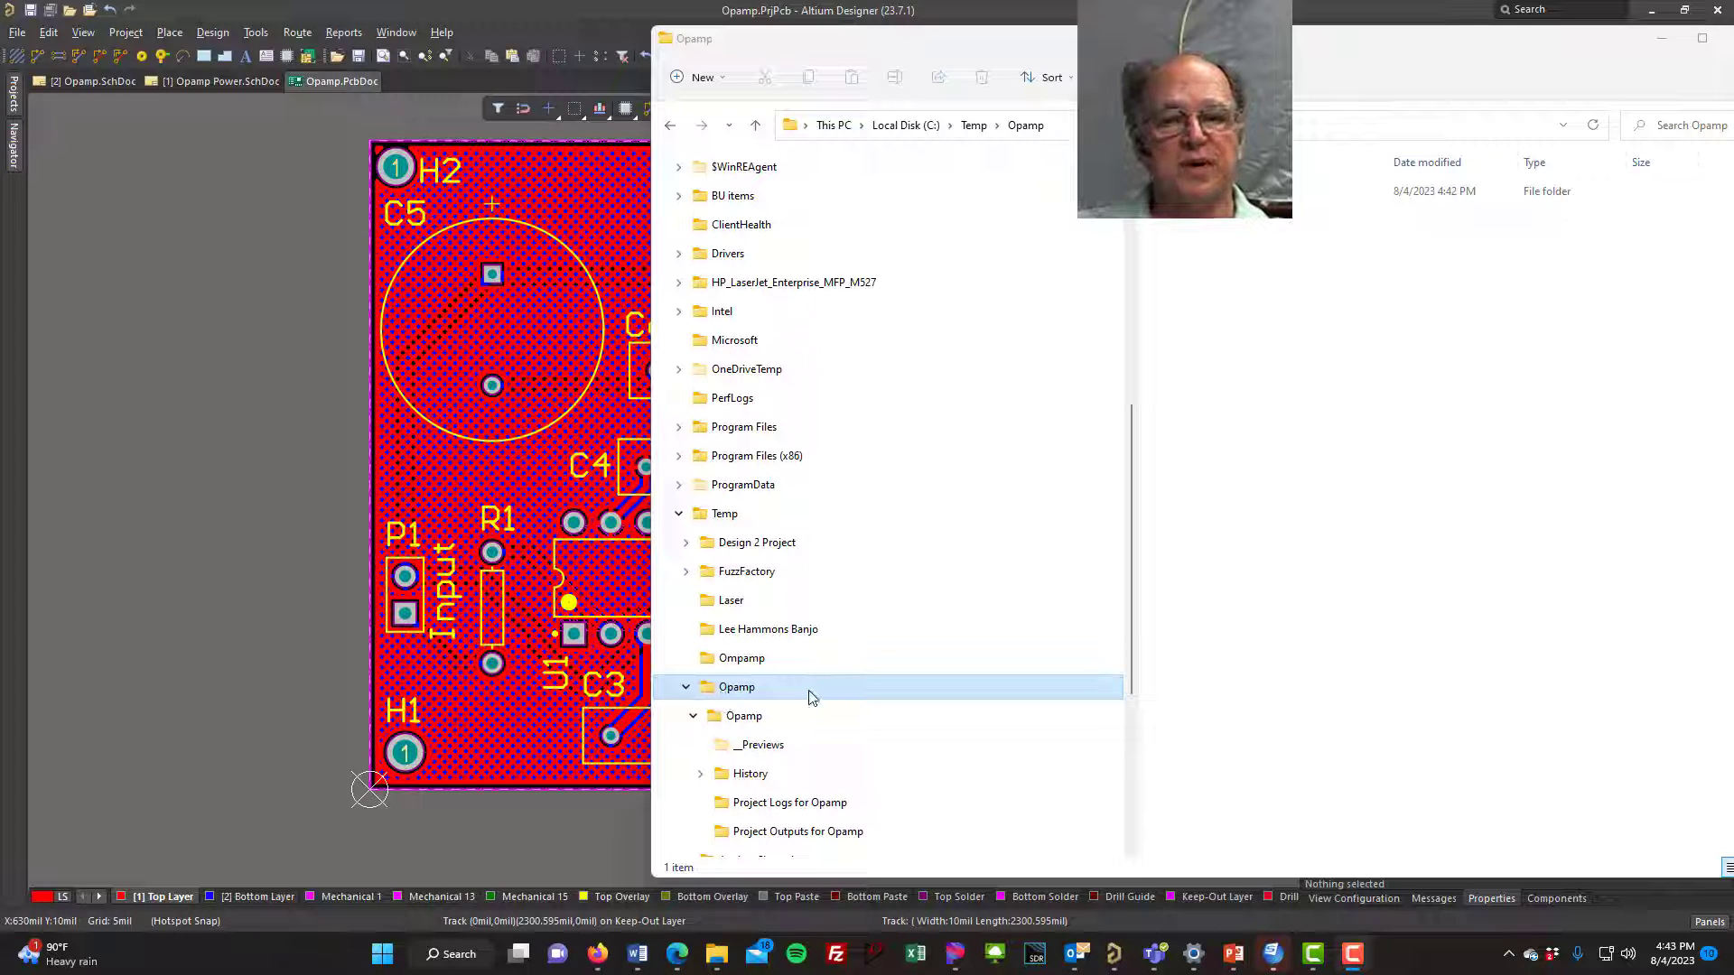
{"action": "left_click", "coordinate": [723, 718]}
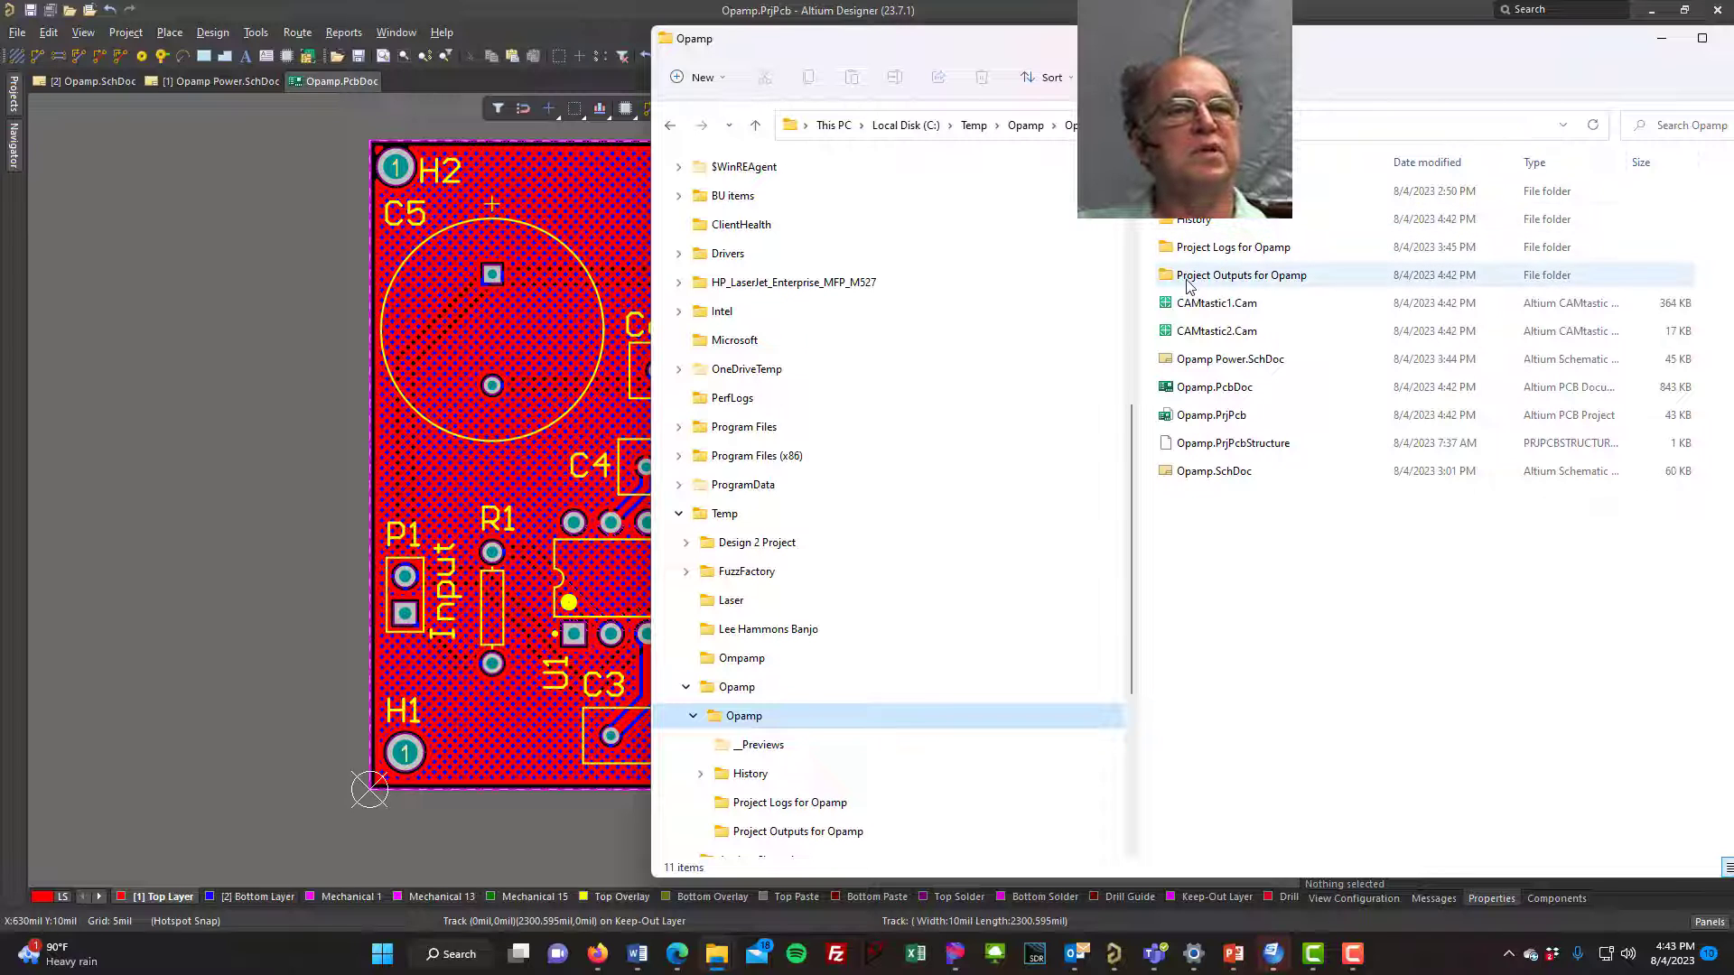
{"action": "left_click", "coordinate": [1236, 282]}
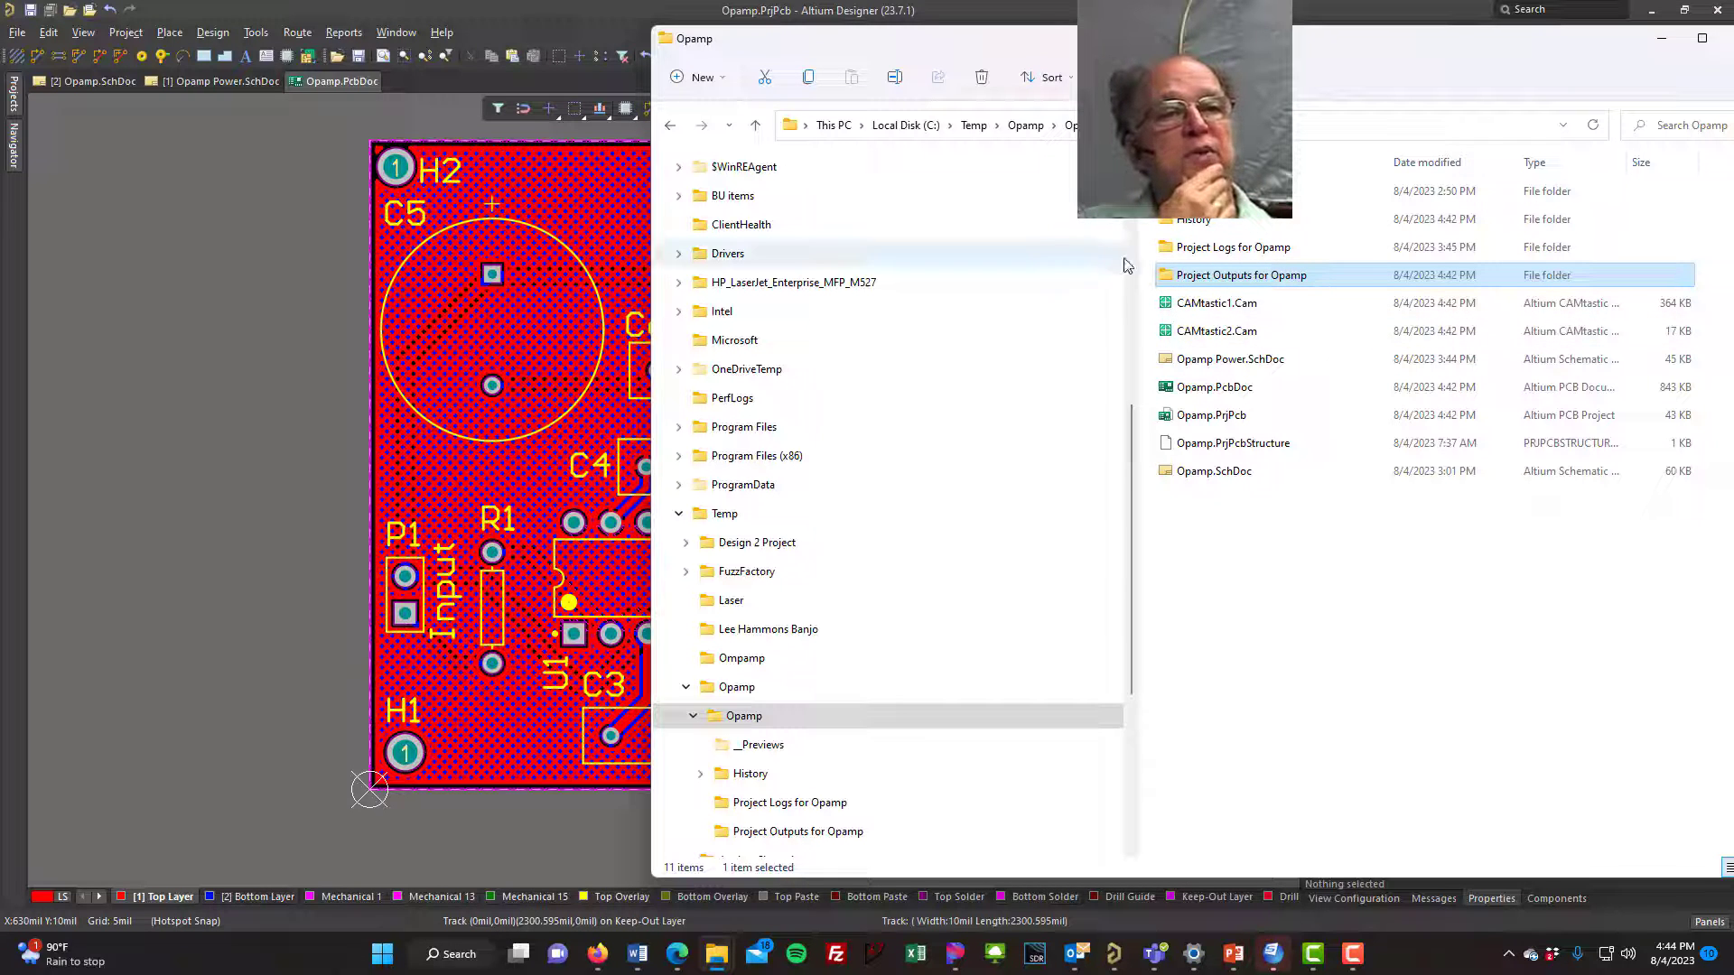
{"action": "double_click", "coordinate": [1165, 276]}
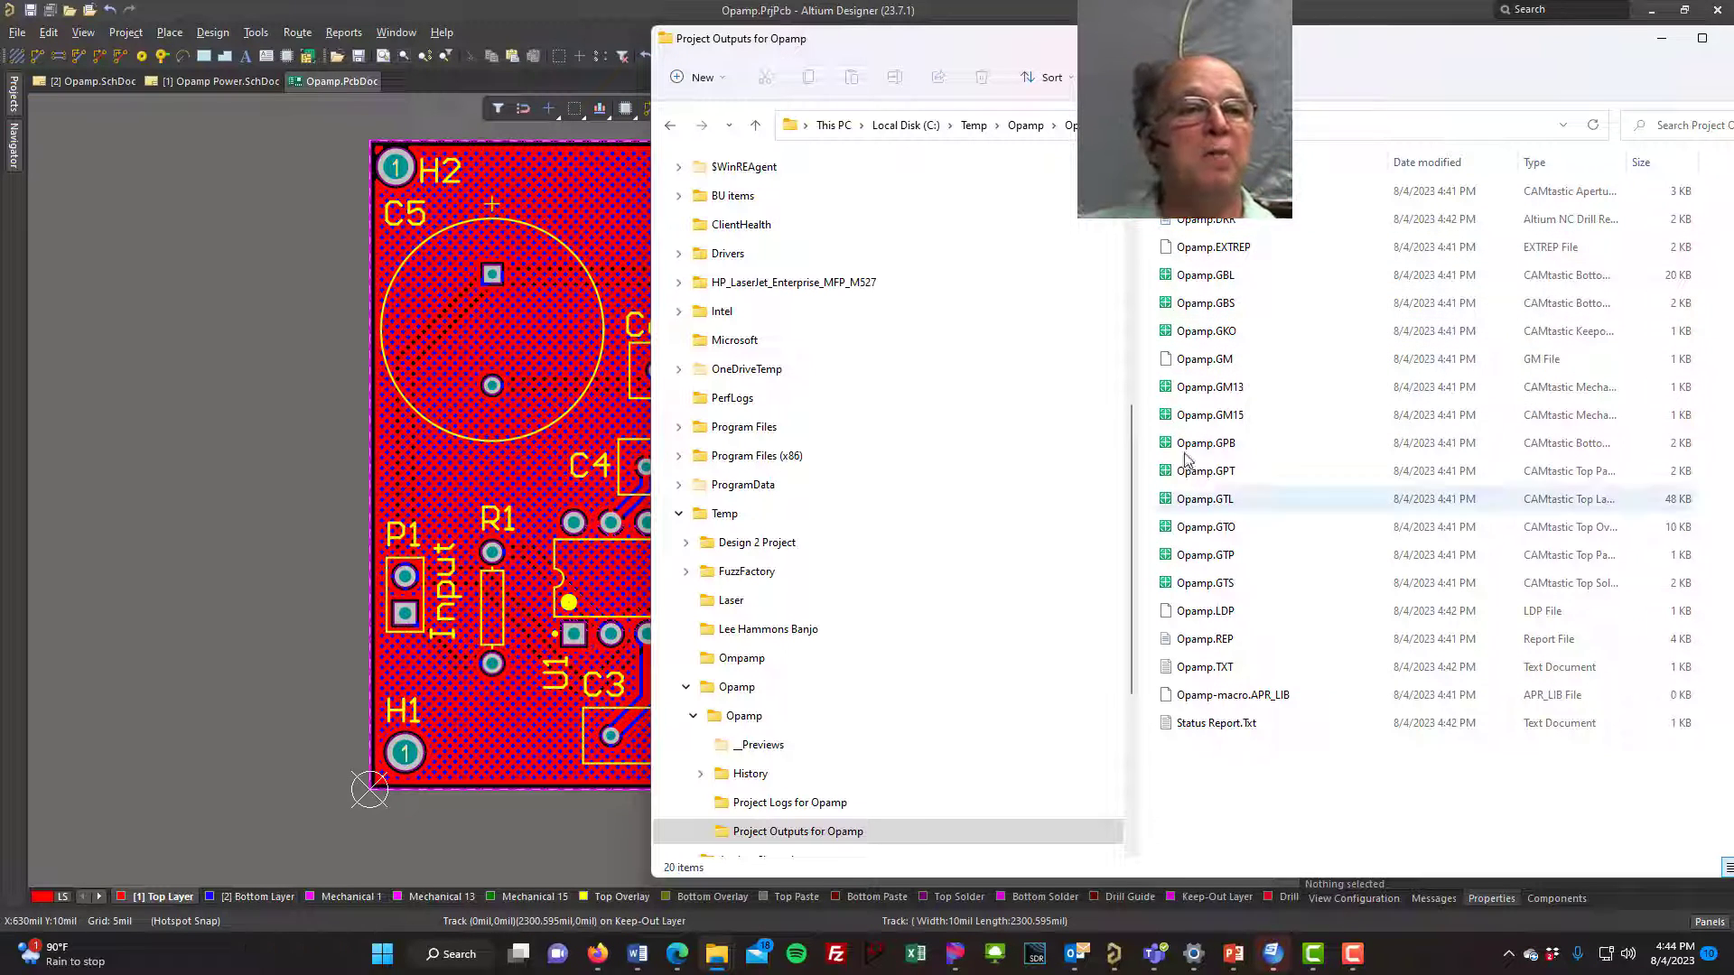
- Open the bottom-layer Gerber file Opamp.GBL with Notepad, without making Notepad the default app for .GBL files
{"action": "left_click", "coordinate": [1205, 275]}
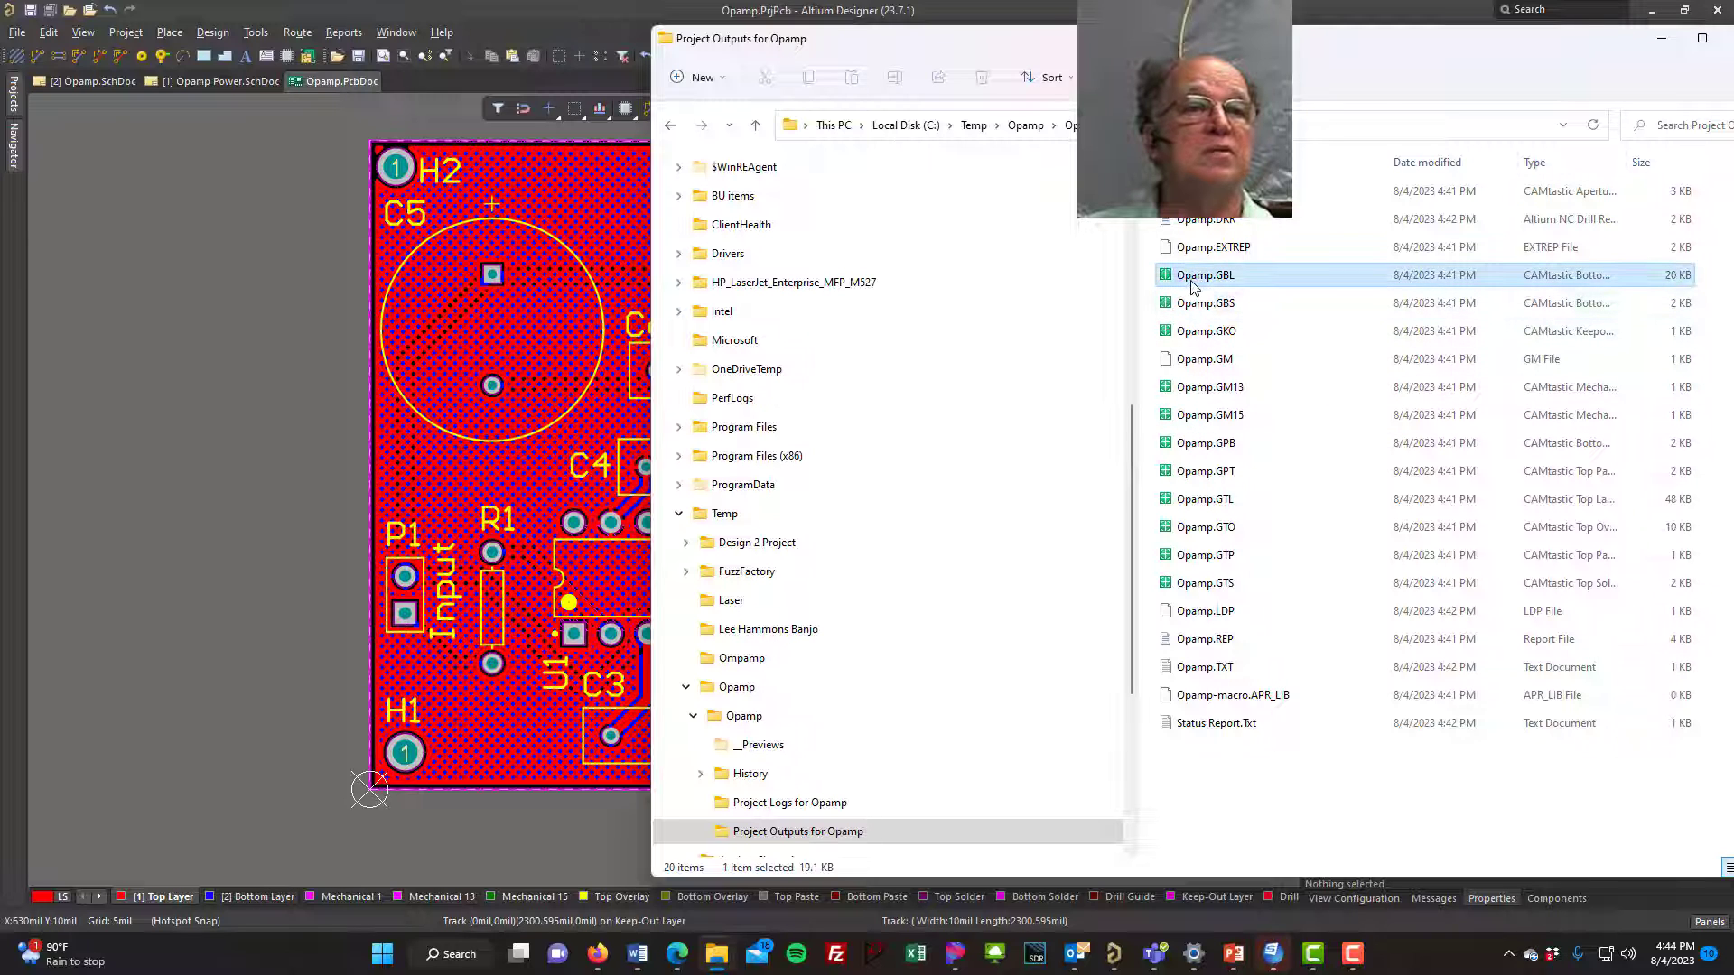
{"action": "right_click", "coordinate": [1201, 280]}
{"action": "mouse_move", "coordinate": [1237, 368]}
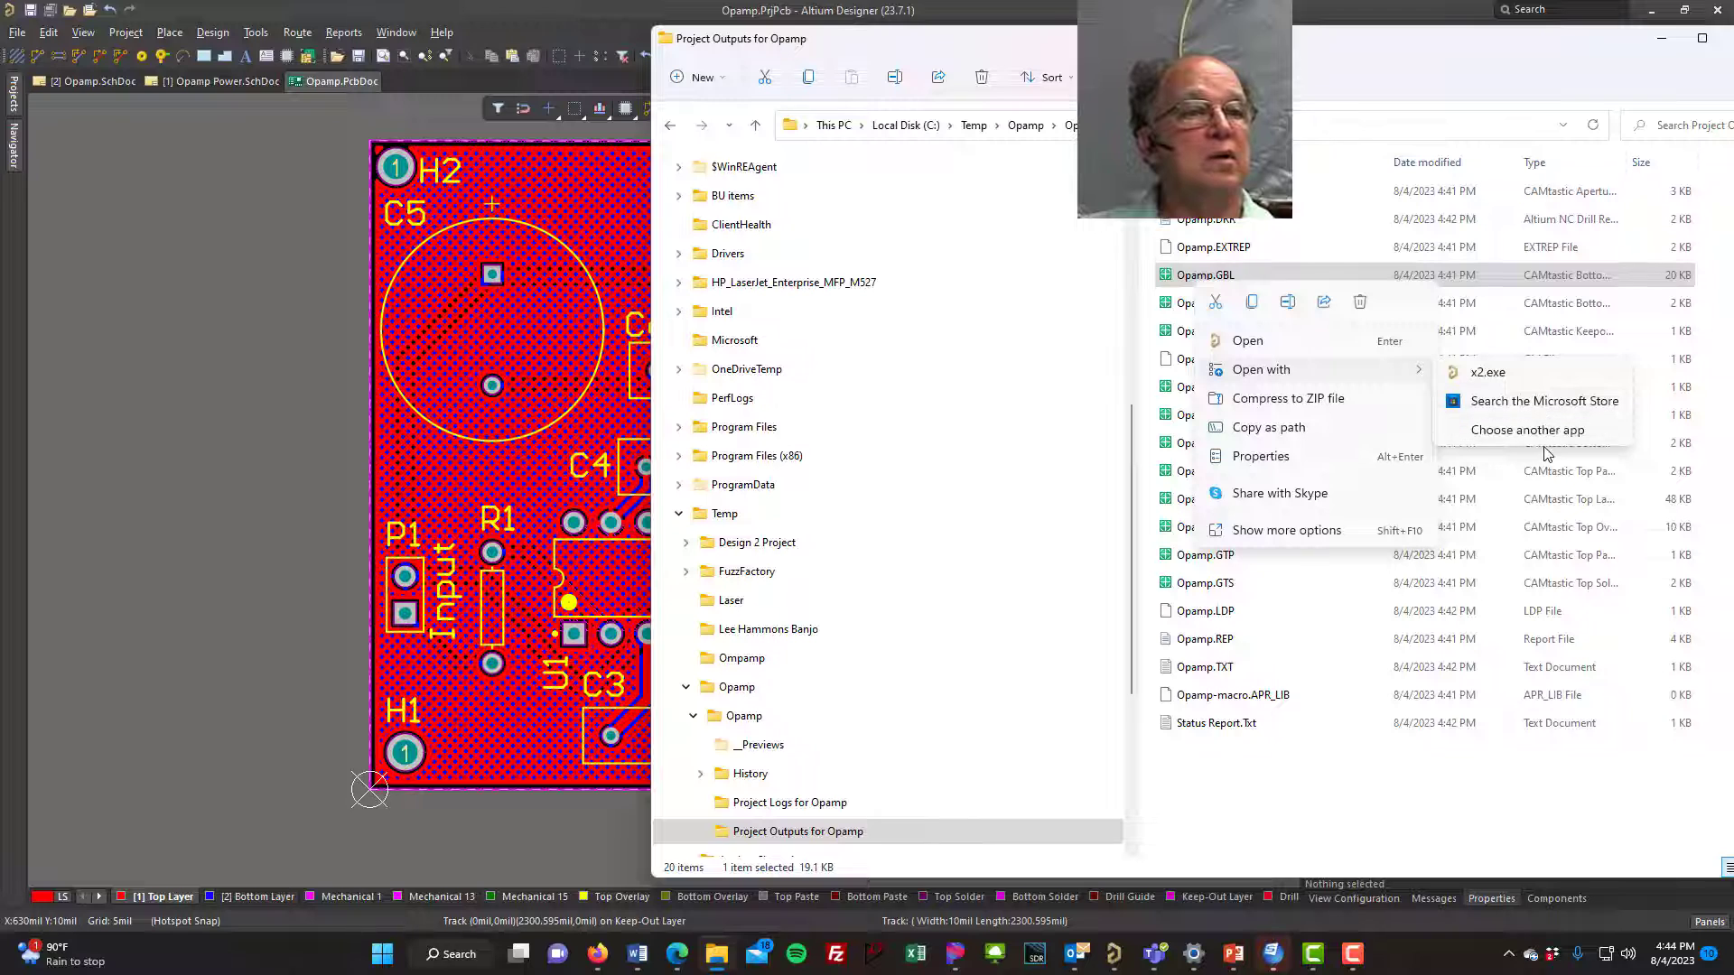
{"action": "left_click", "coordinate": [1541, 437]}
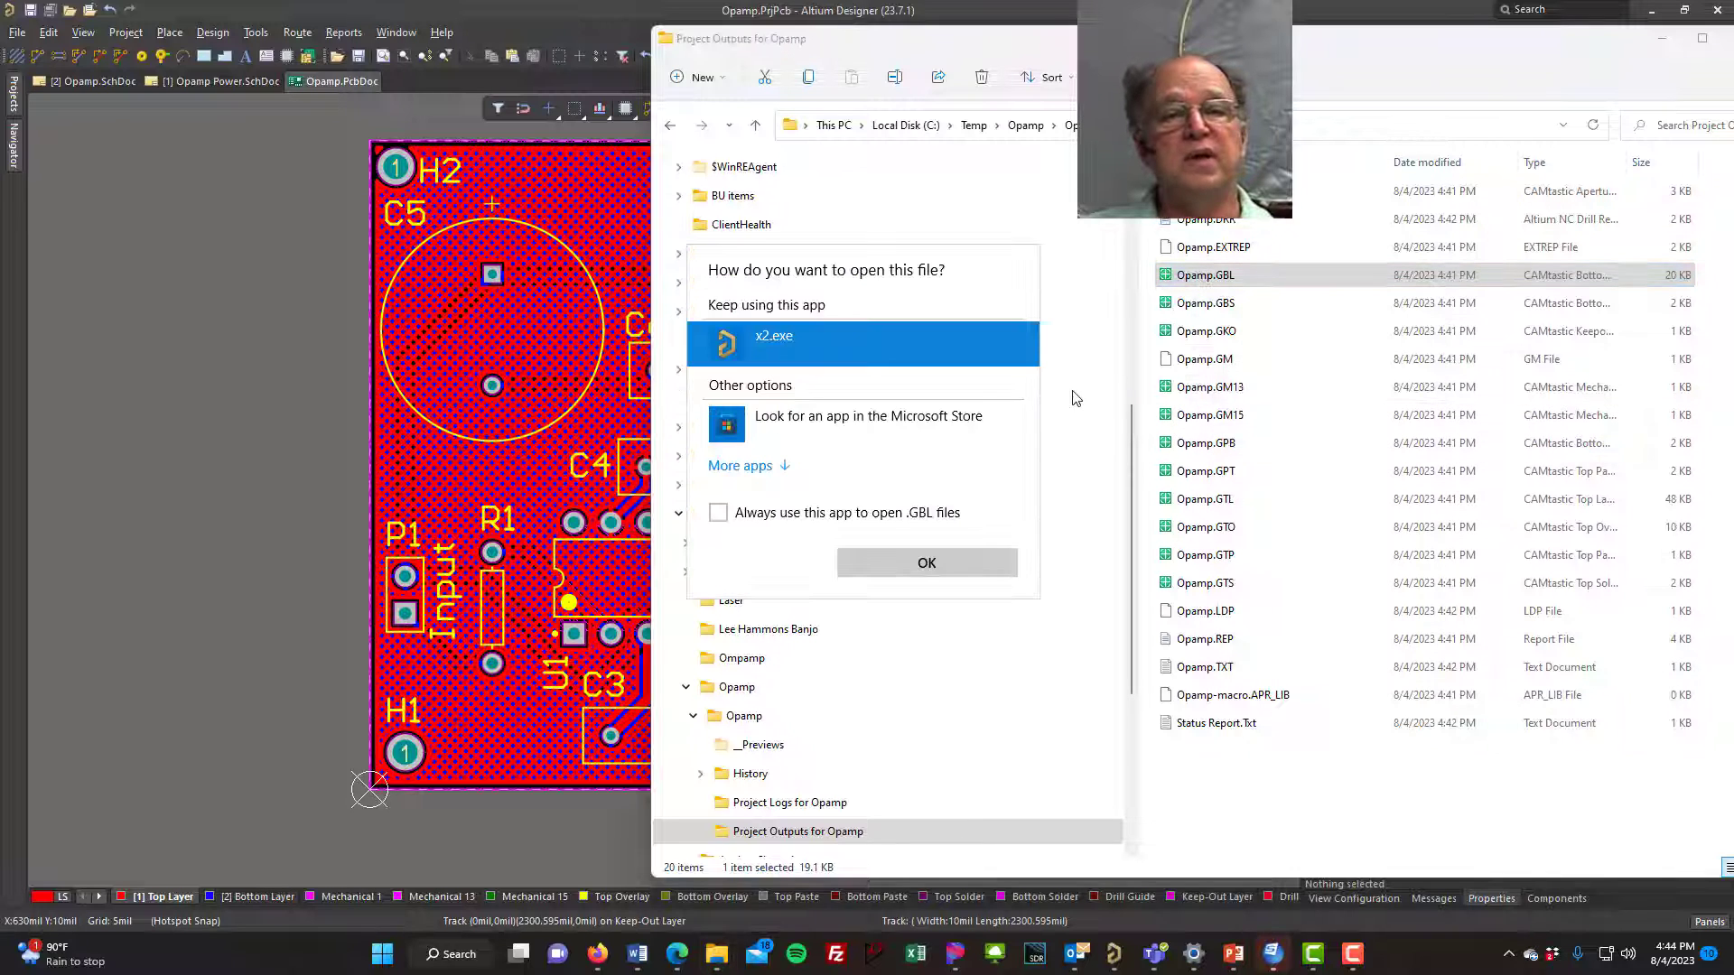
{"action": "left_click", "coordinate": [742, 466]}
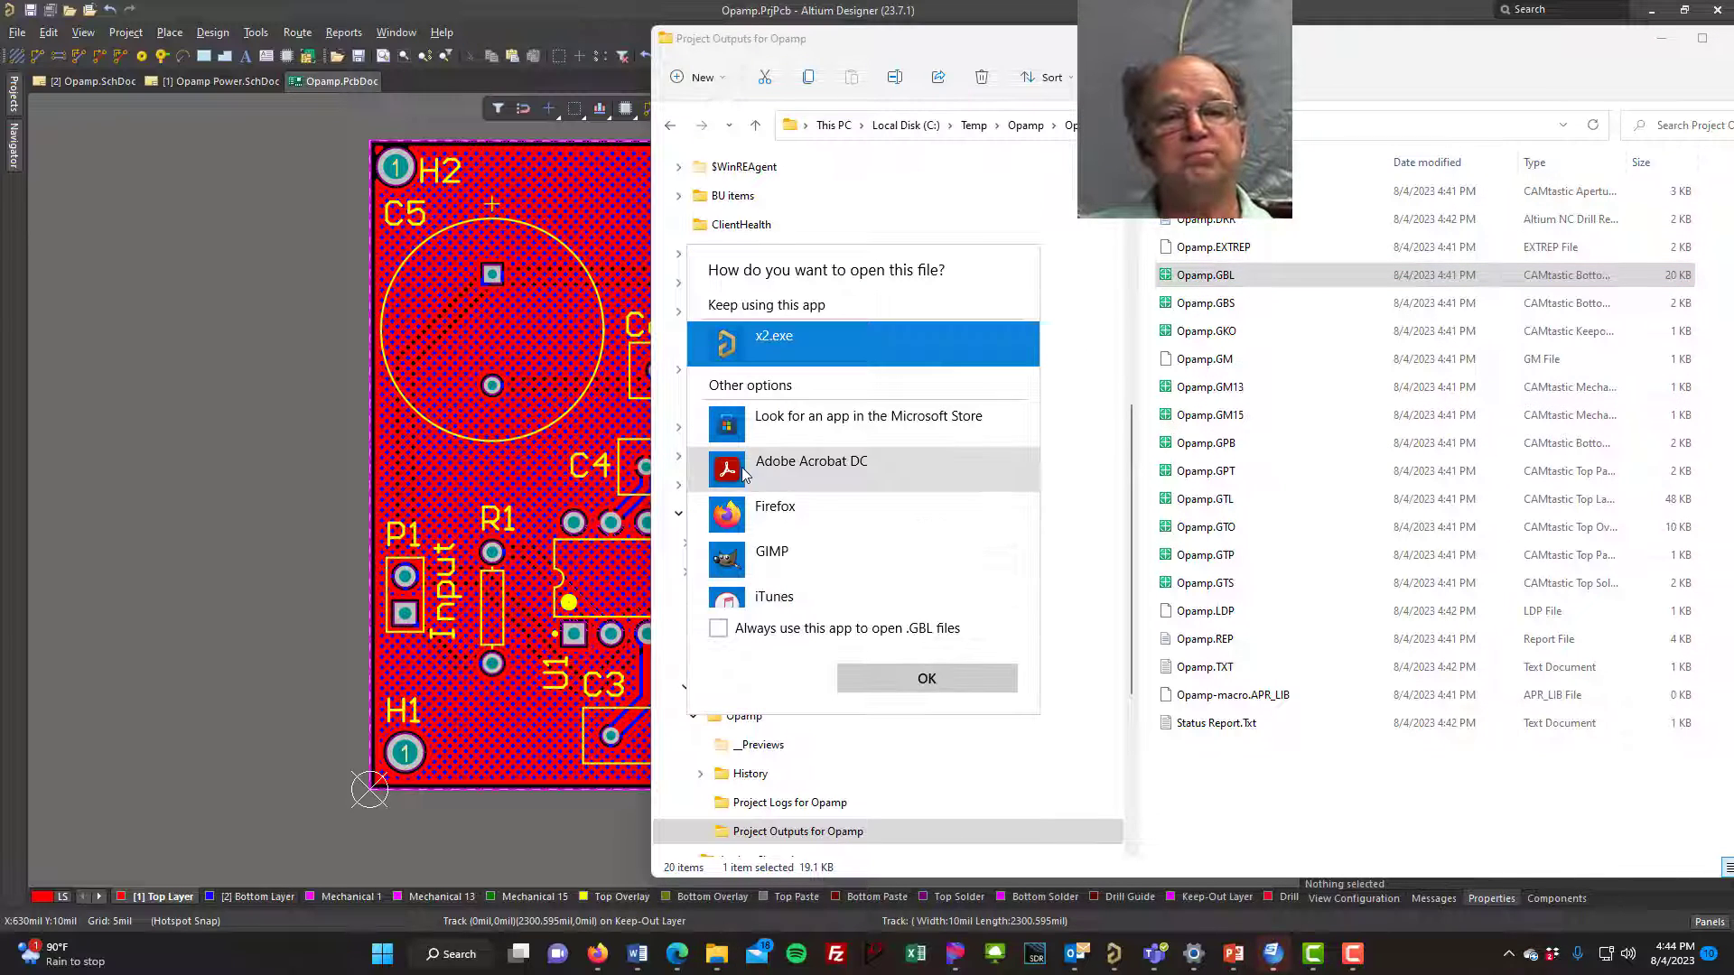
{"action": "scroll", "coordinate": [766, 536], "scroll_direction": "down", "scroll_amount": 2}
{"action": "scroll", "coordinate": [766, 535], "scroll_direction": "down", "scroll_amount": 5}
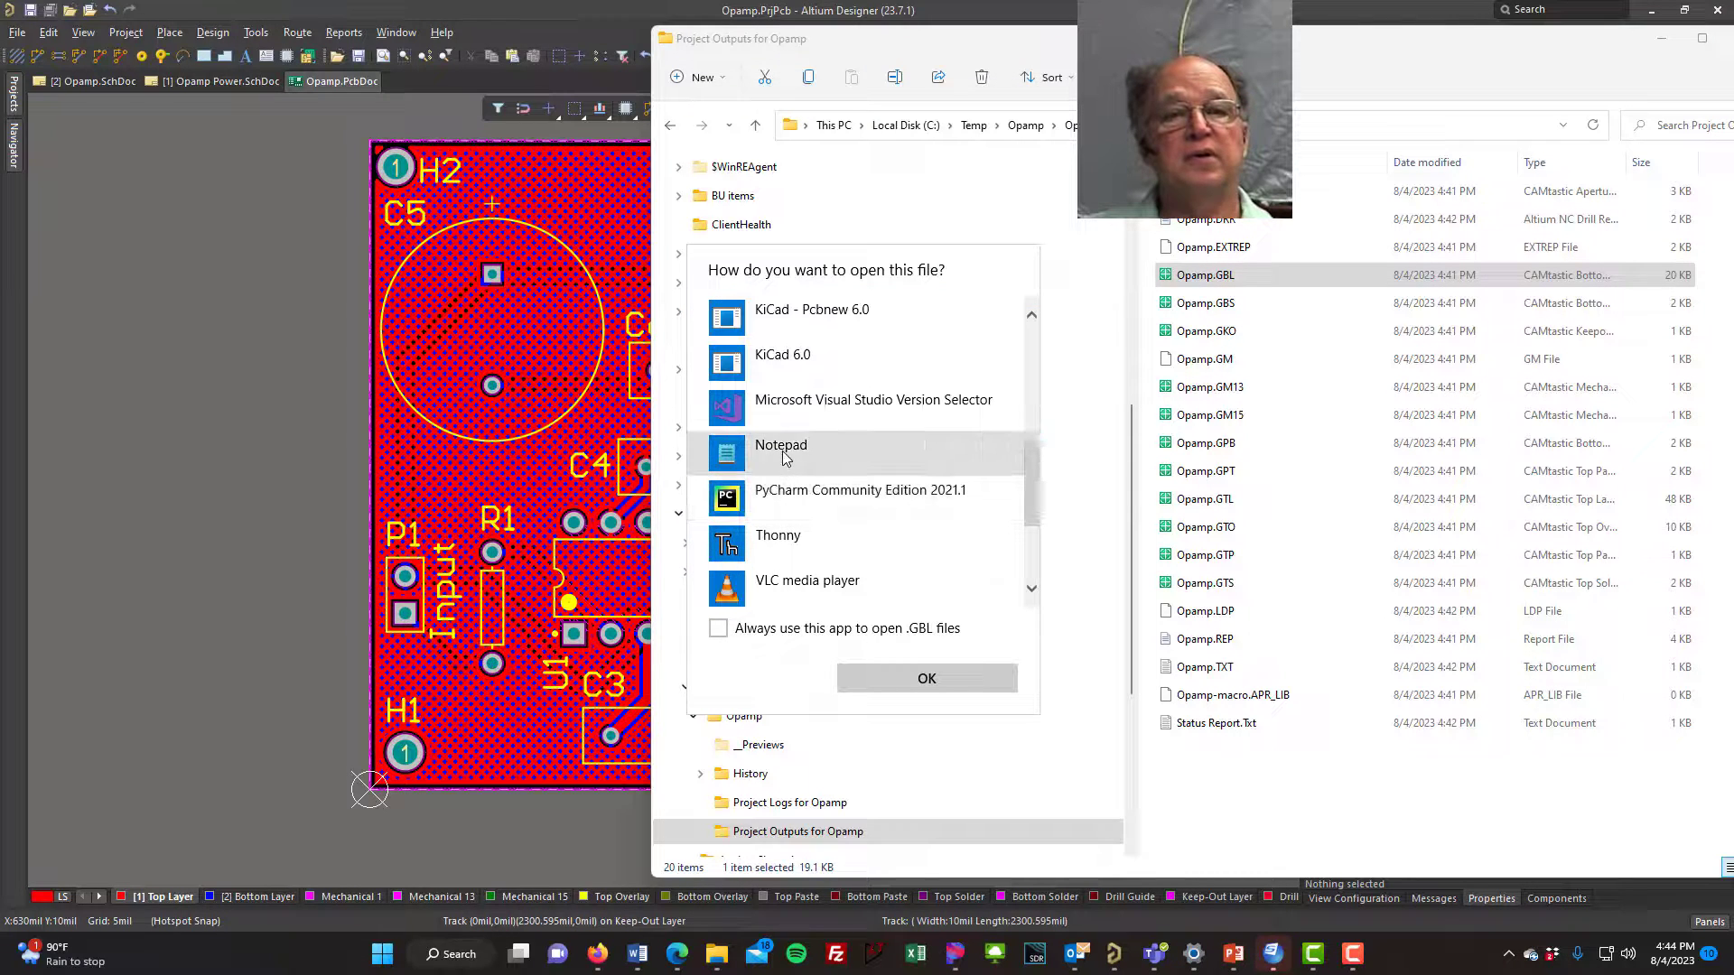
{"action": "left_click", "coordinate": [782, 456]}
{"action": "left_click", "coordinate": [927, 679]}
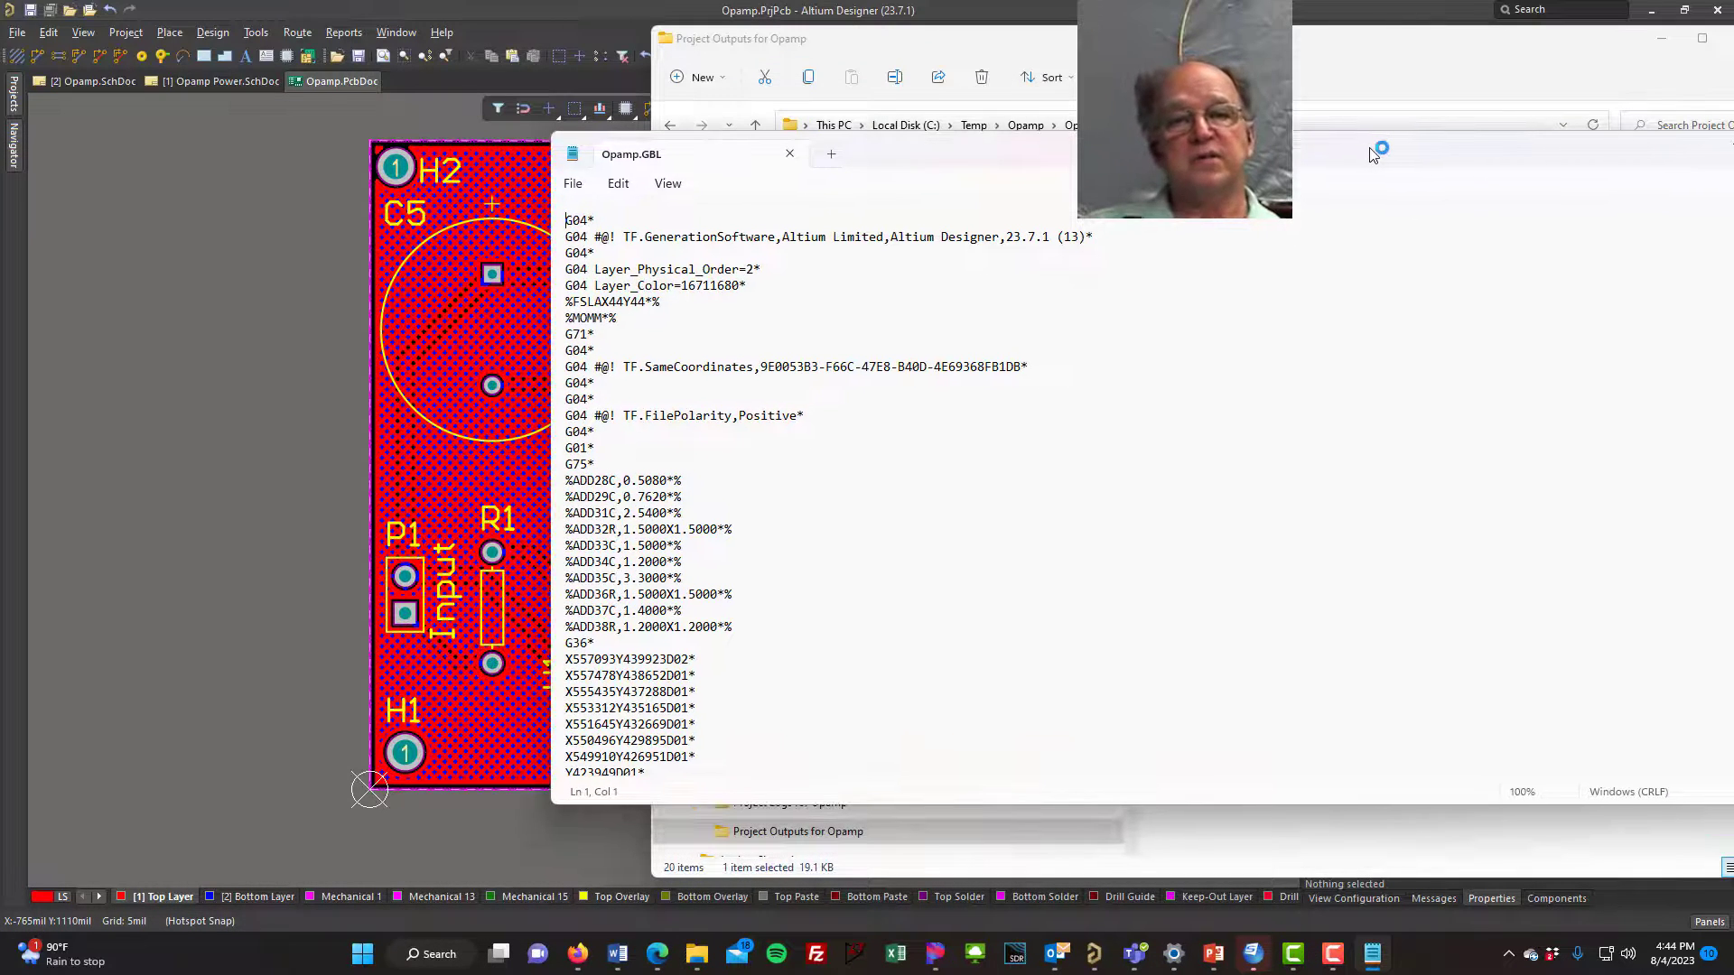
- Examine the Gerber commands and coordinates in Opamp.GBL through to the end of the file, and close it
{"action": "scroll", "coordinate": [1254, 422], "scroll_direction": "down", "scroll_amount": 10}
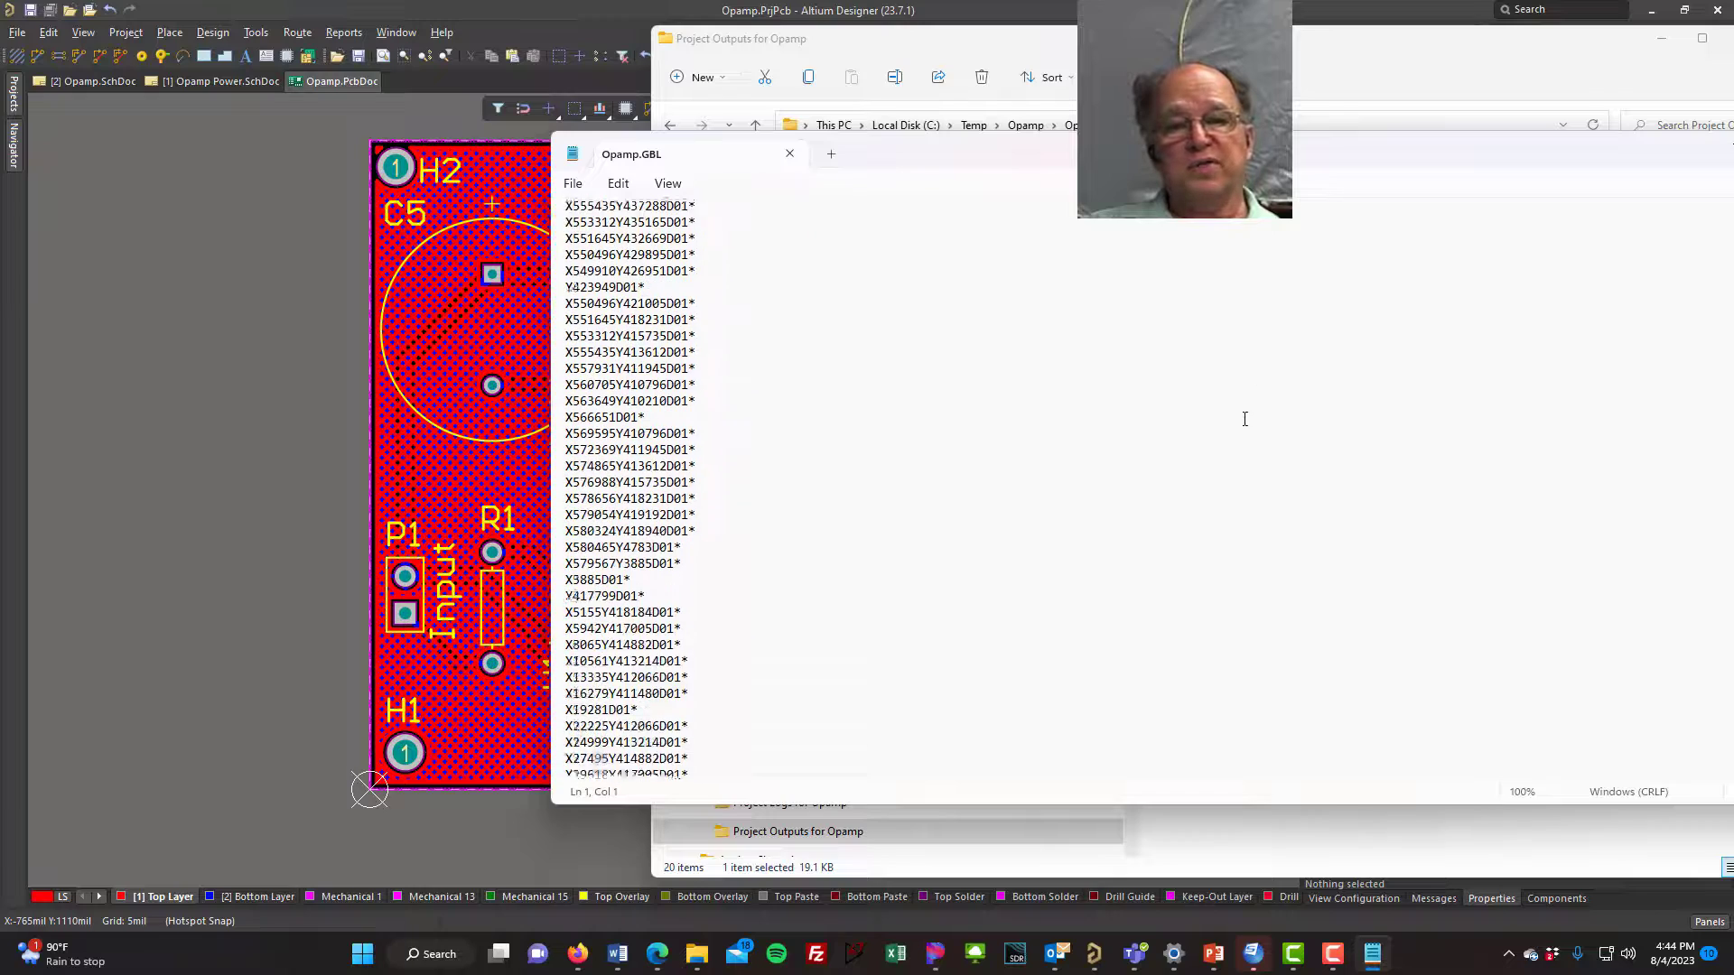
{"action": "scroll", "coordinate": [1244, 419], "scroll_direction": "down", "scroll_amount": 15}
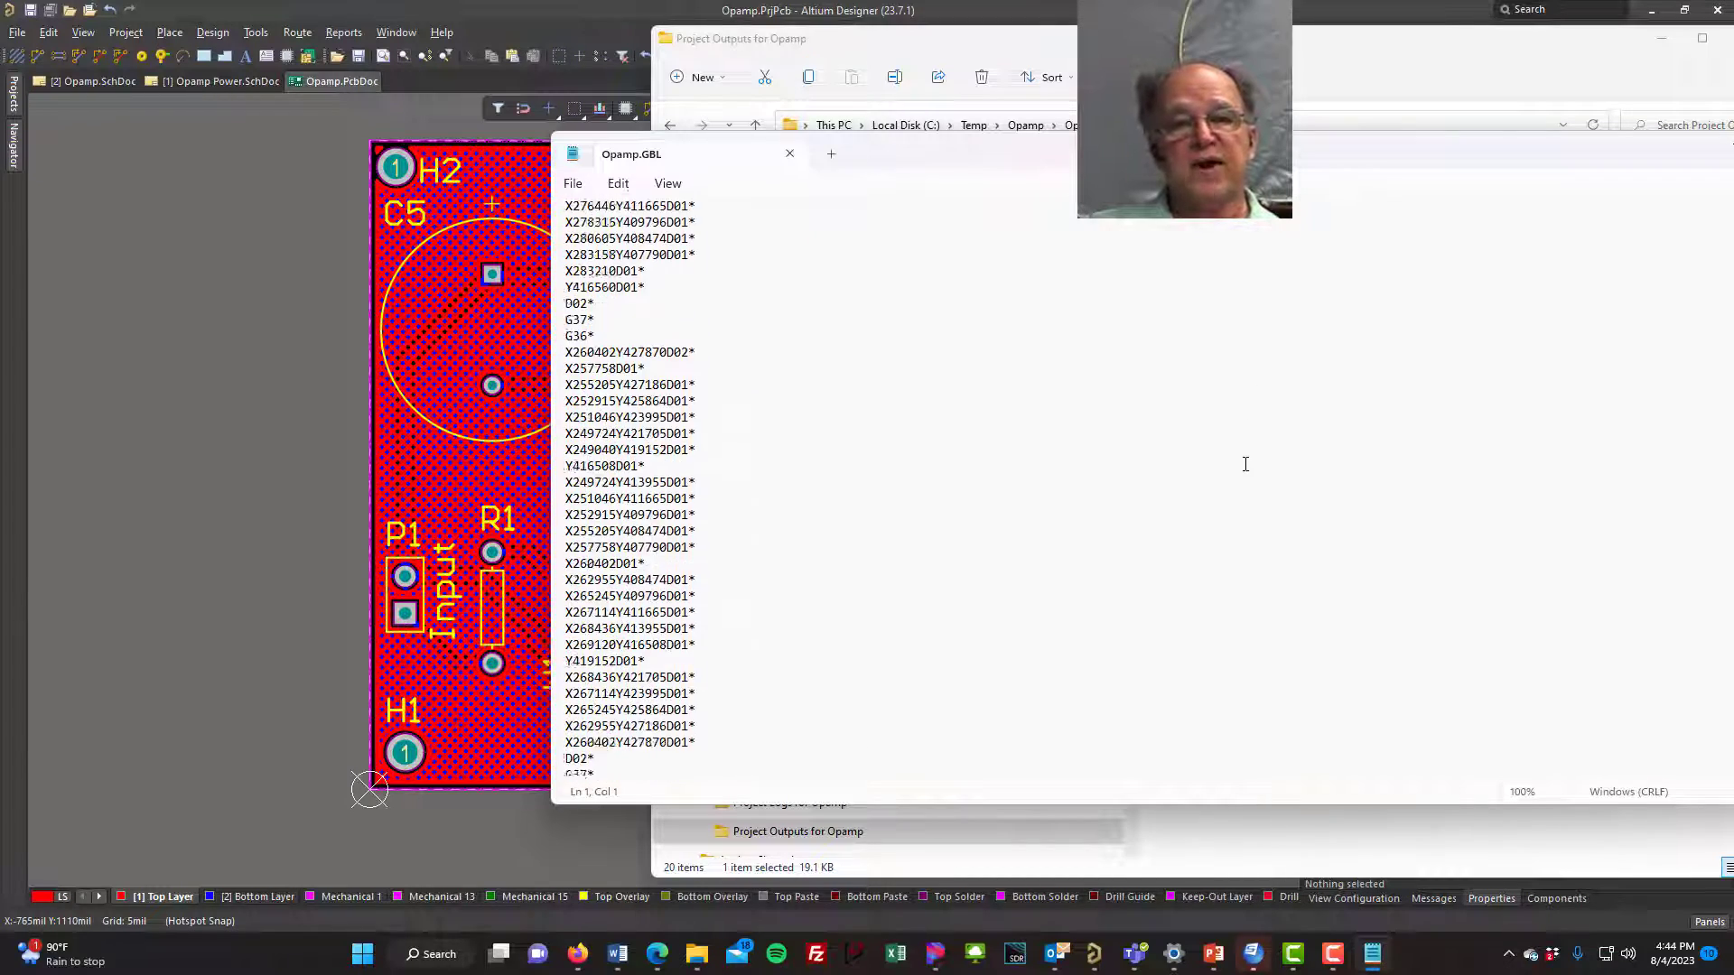
{"action": "scroll", "coordinate": [1245, 465], "scroll_direction": "down", "scroll_amount": 5}
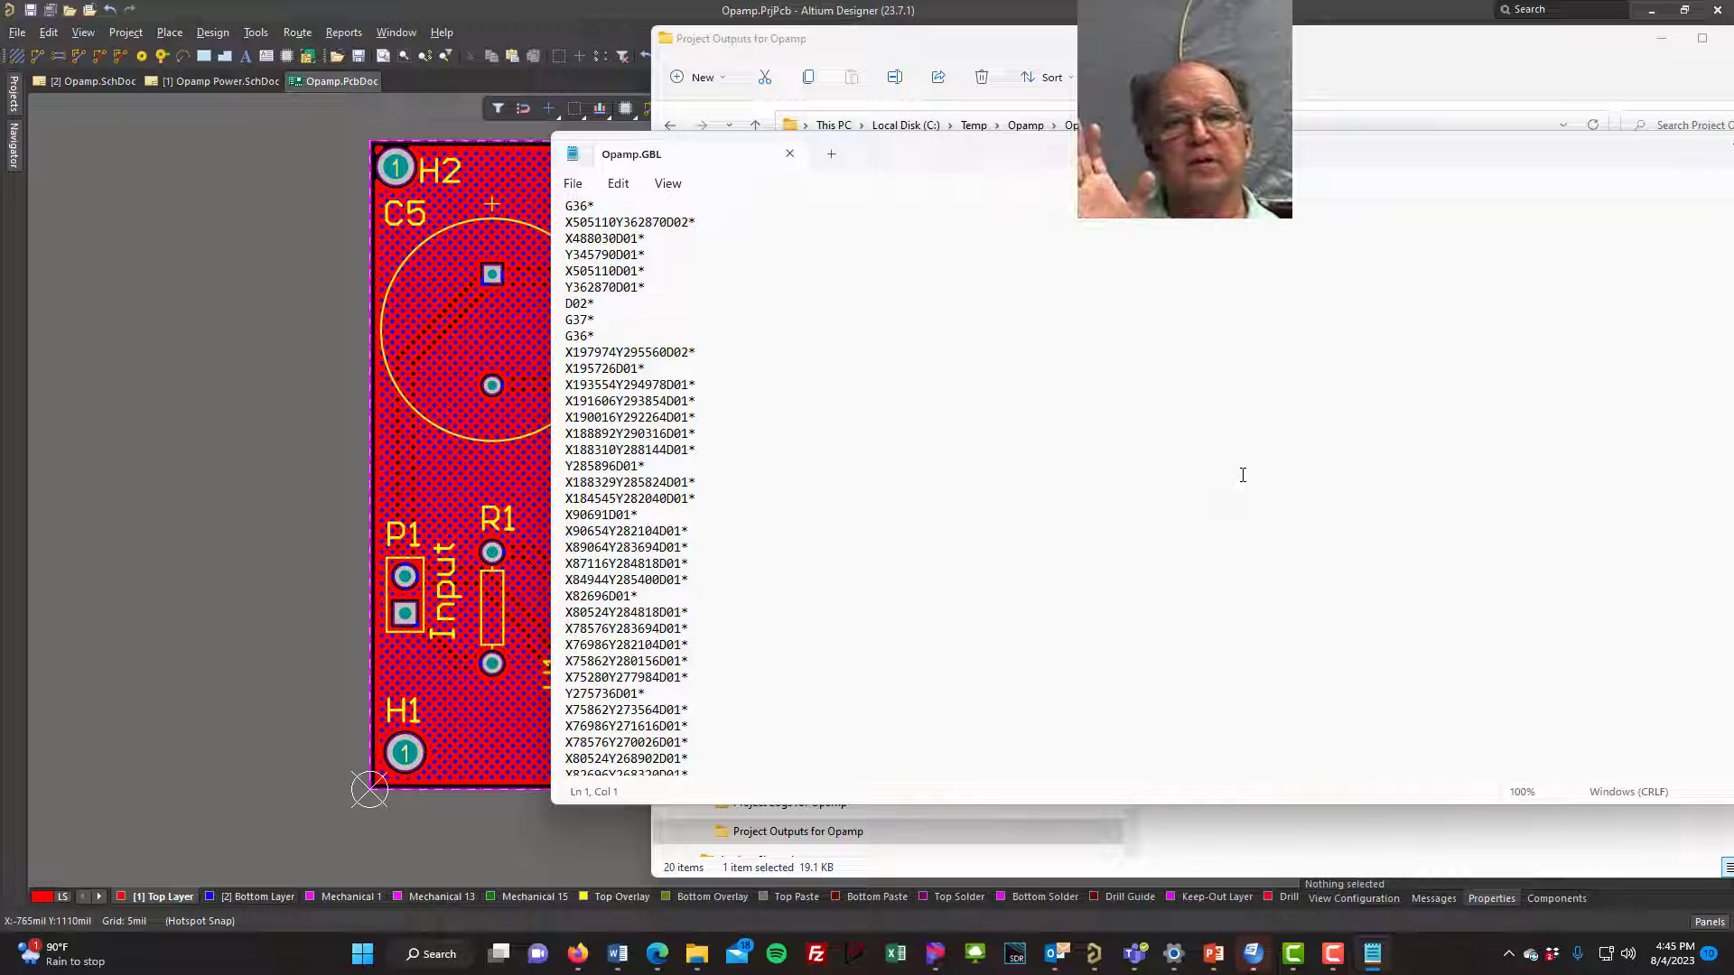
{"action": "scroll", "coordinate": [990, 560], "scroll_direction": "down", "scroll_amount": 20}
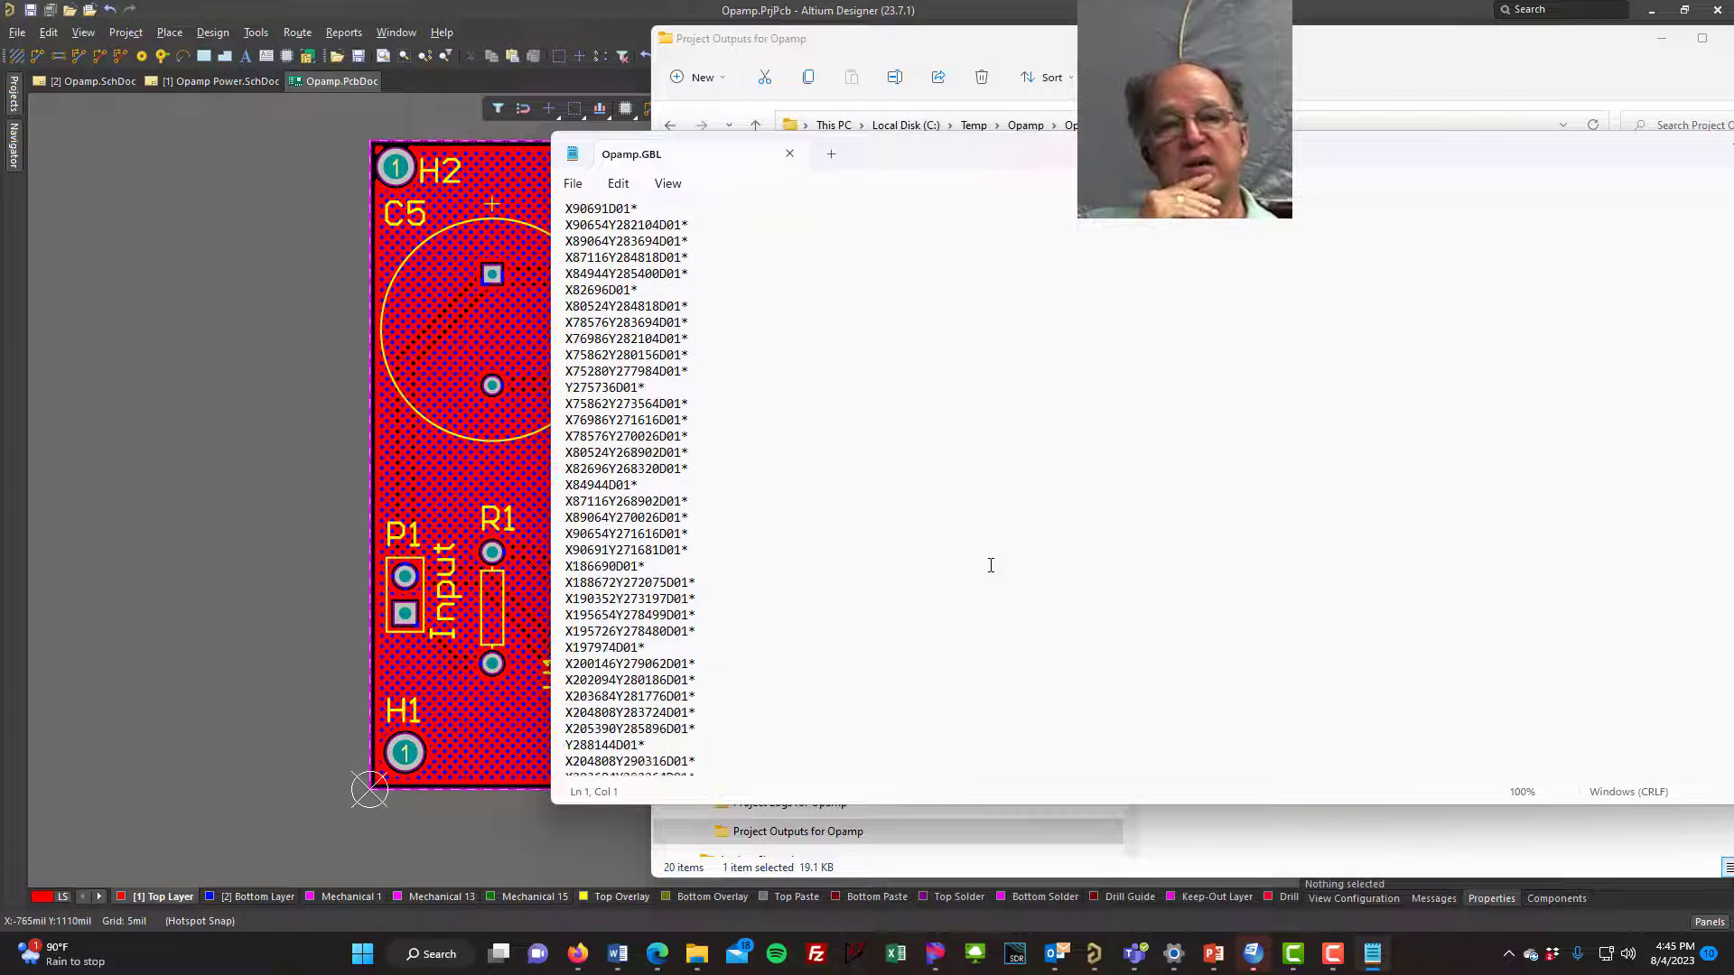
{"action": "scroll", "coordinate": [1037, 541], "scroll_direction": "down", "scroll_amount": 20}
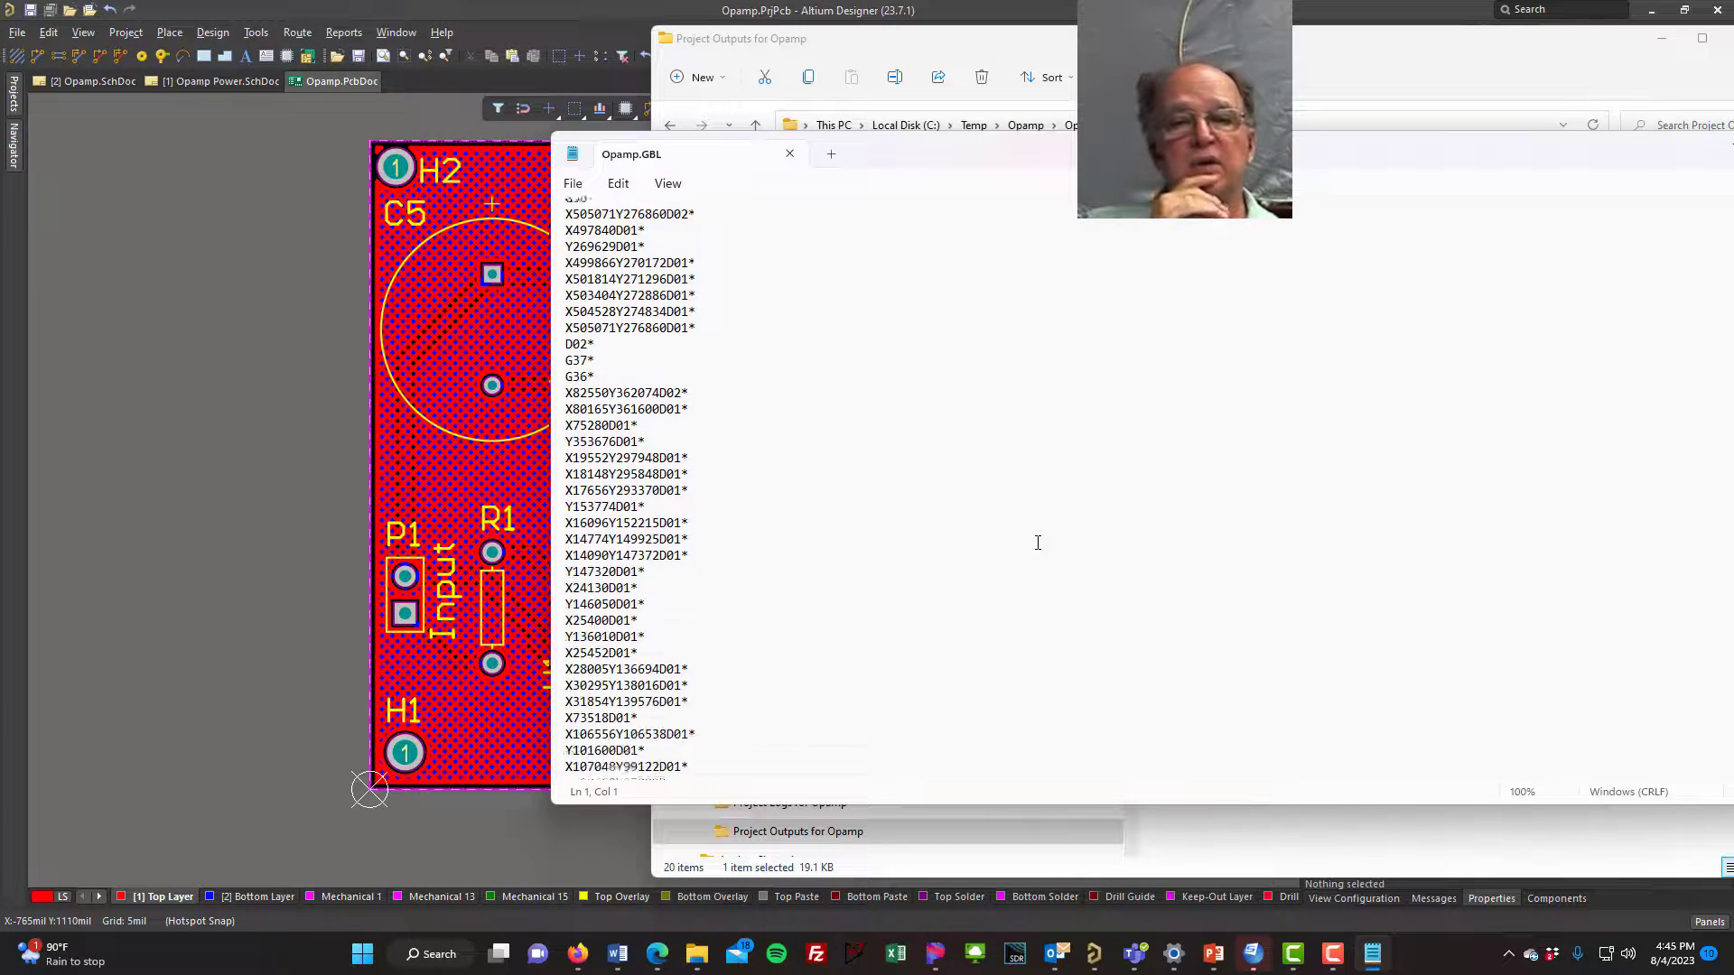
{"action": "scroll", "coordinate": [1006, 541], "scroll_direction": "down", "scroll_amount": 15}
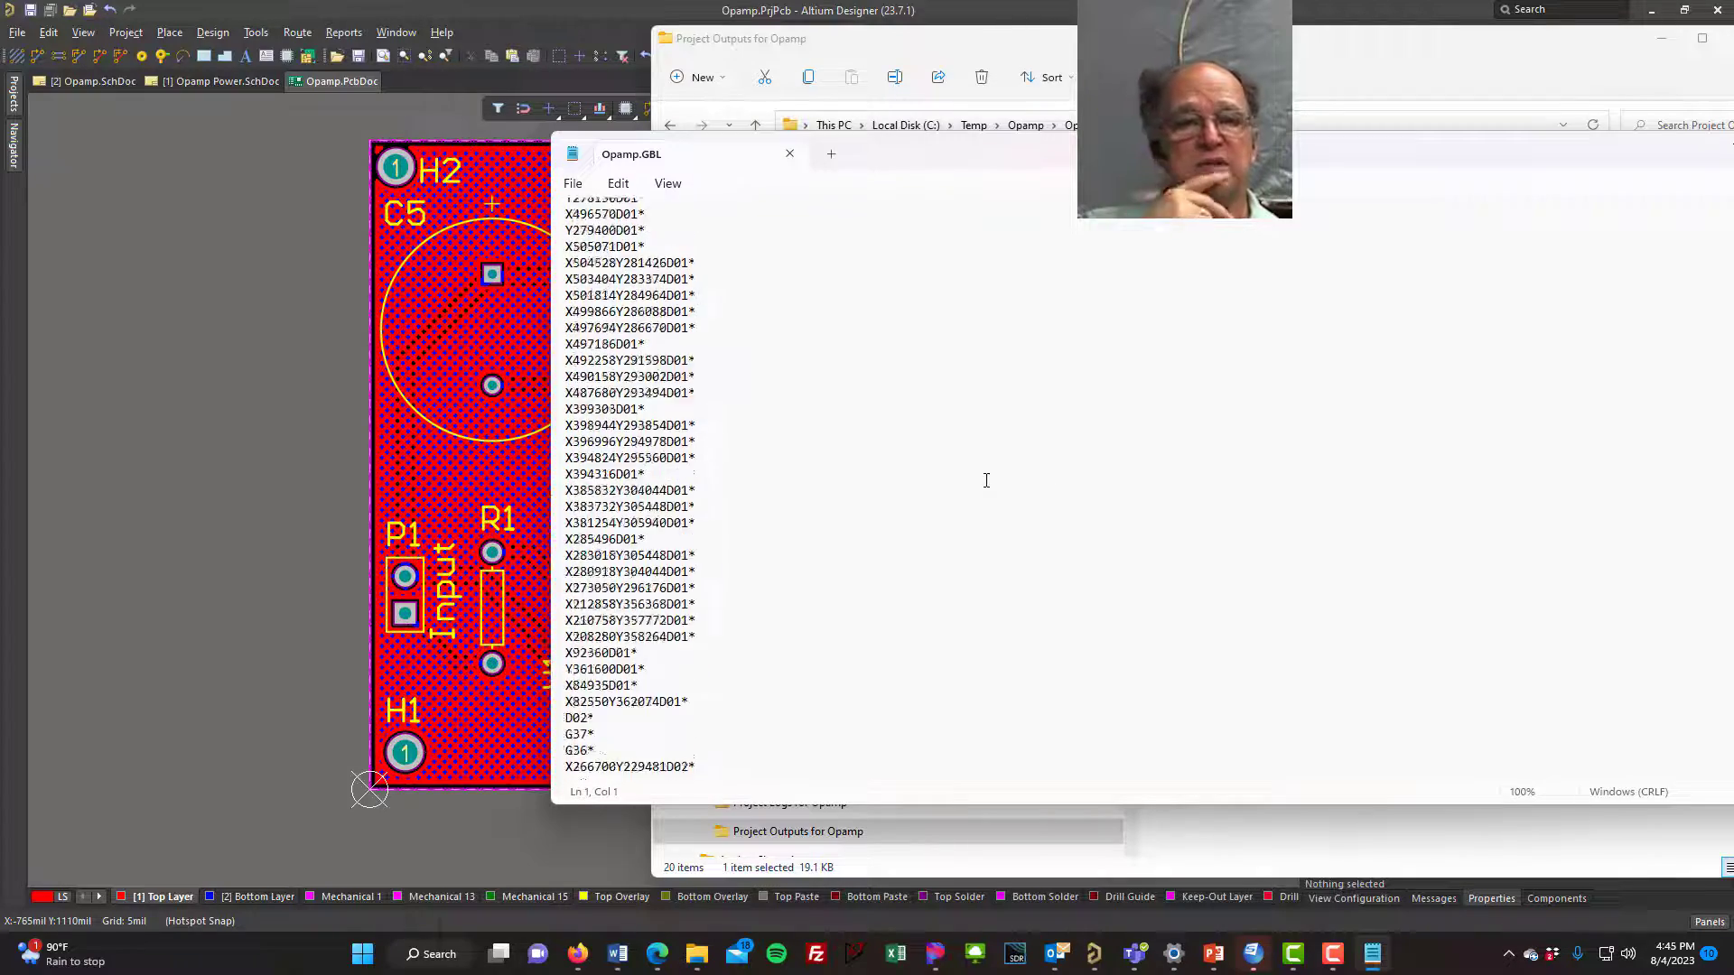
{"action": "left_click_drag", "start_coordinate": [1571, 172], "coordinate": [1364, 159]}
{"action": "scroll", "coordinate": [1275, 456], "scroll_direction": "down", "scroll_amount": 10}
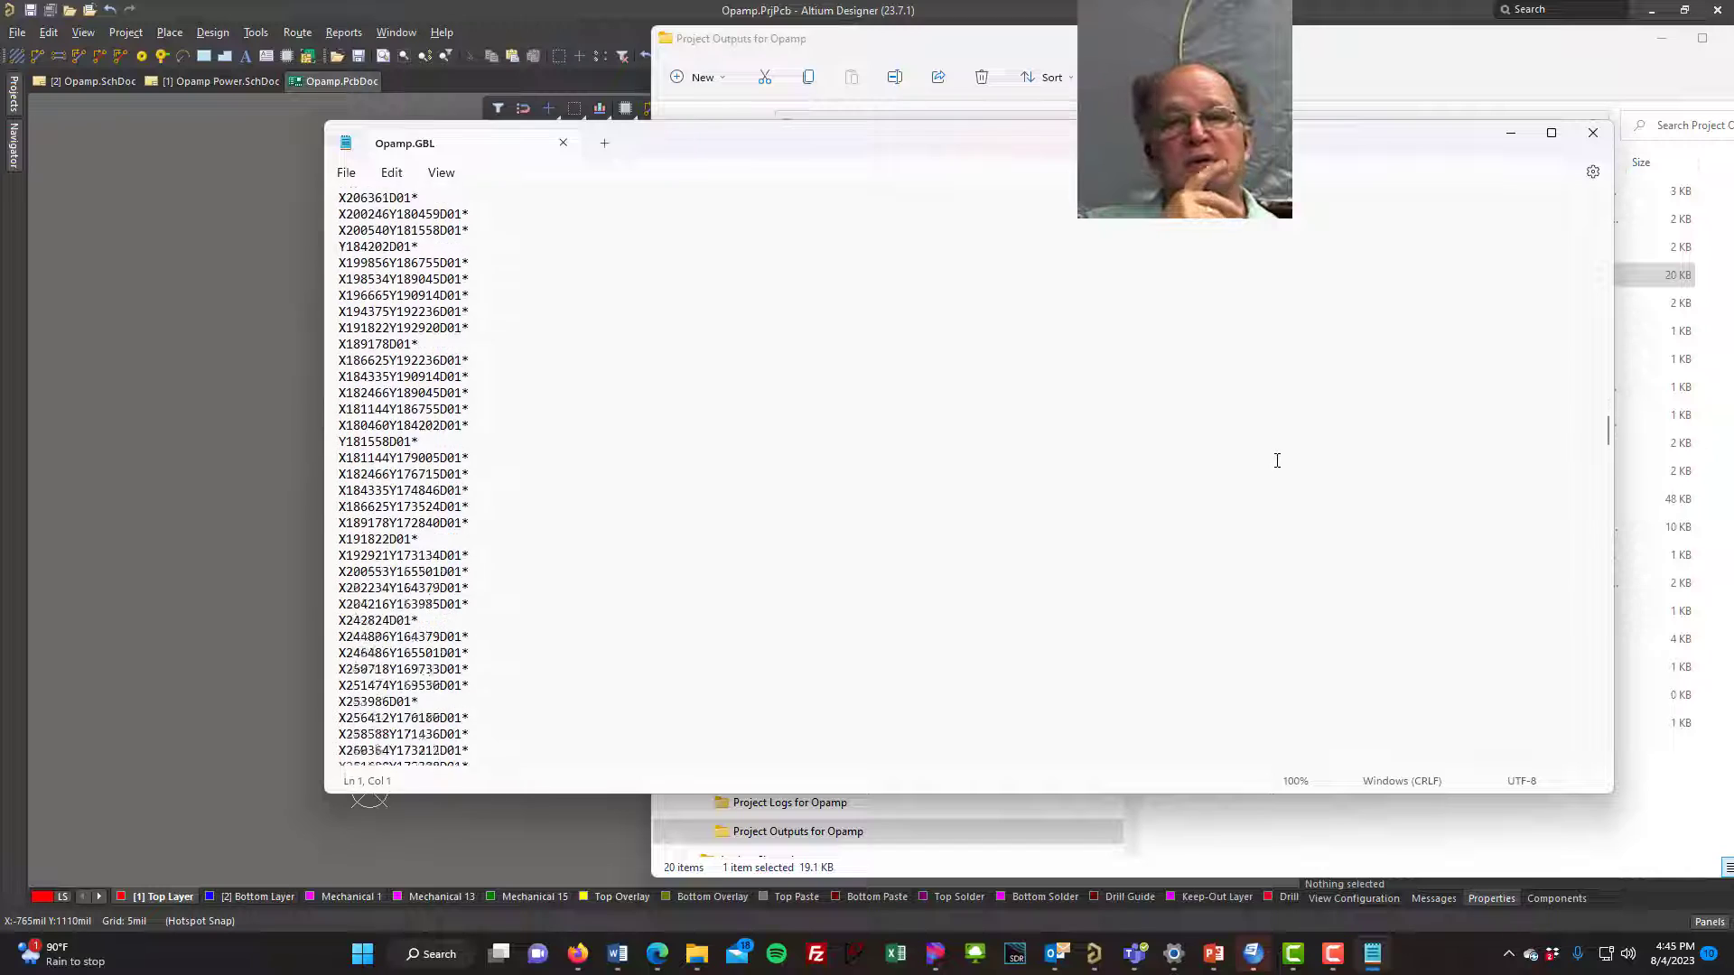
{"action": "left_click_drag", "start_coordinate": [1607, 459], "coordinate": [1599, 771]}
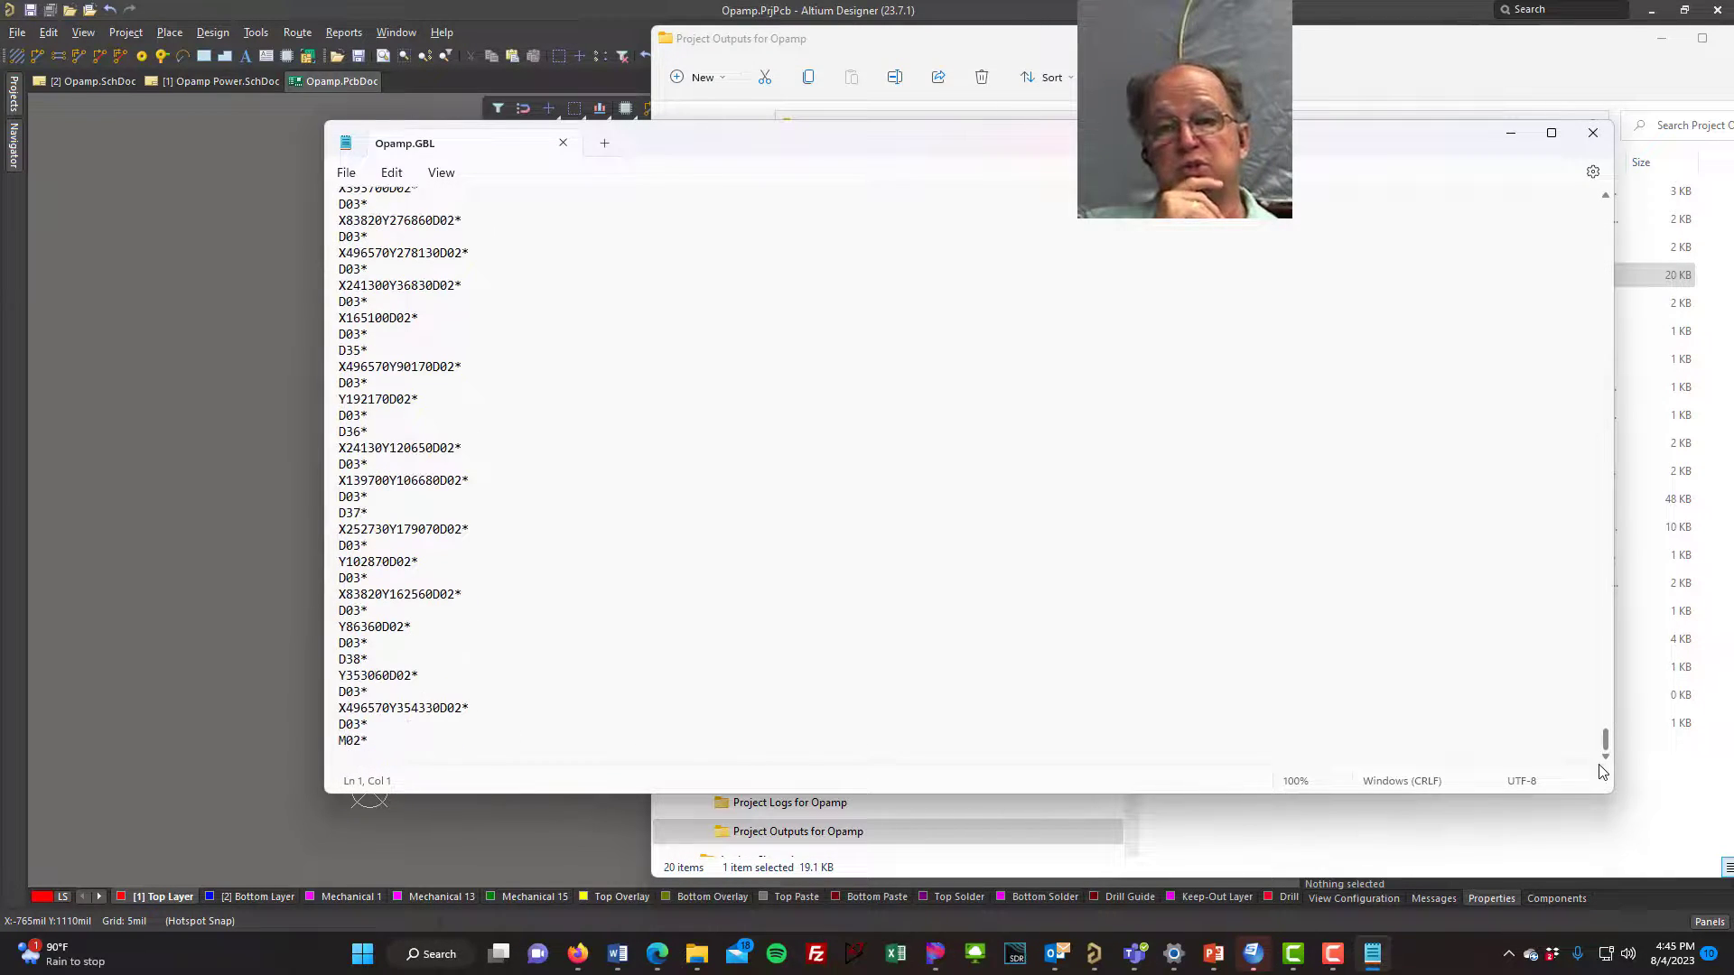
{"action": "left_click", "coordinate": [1593, 132]}
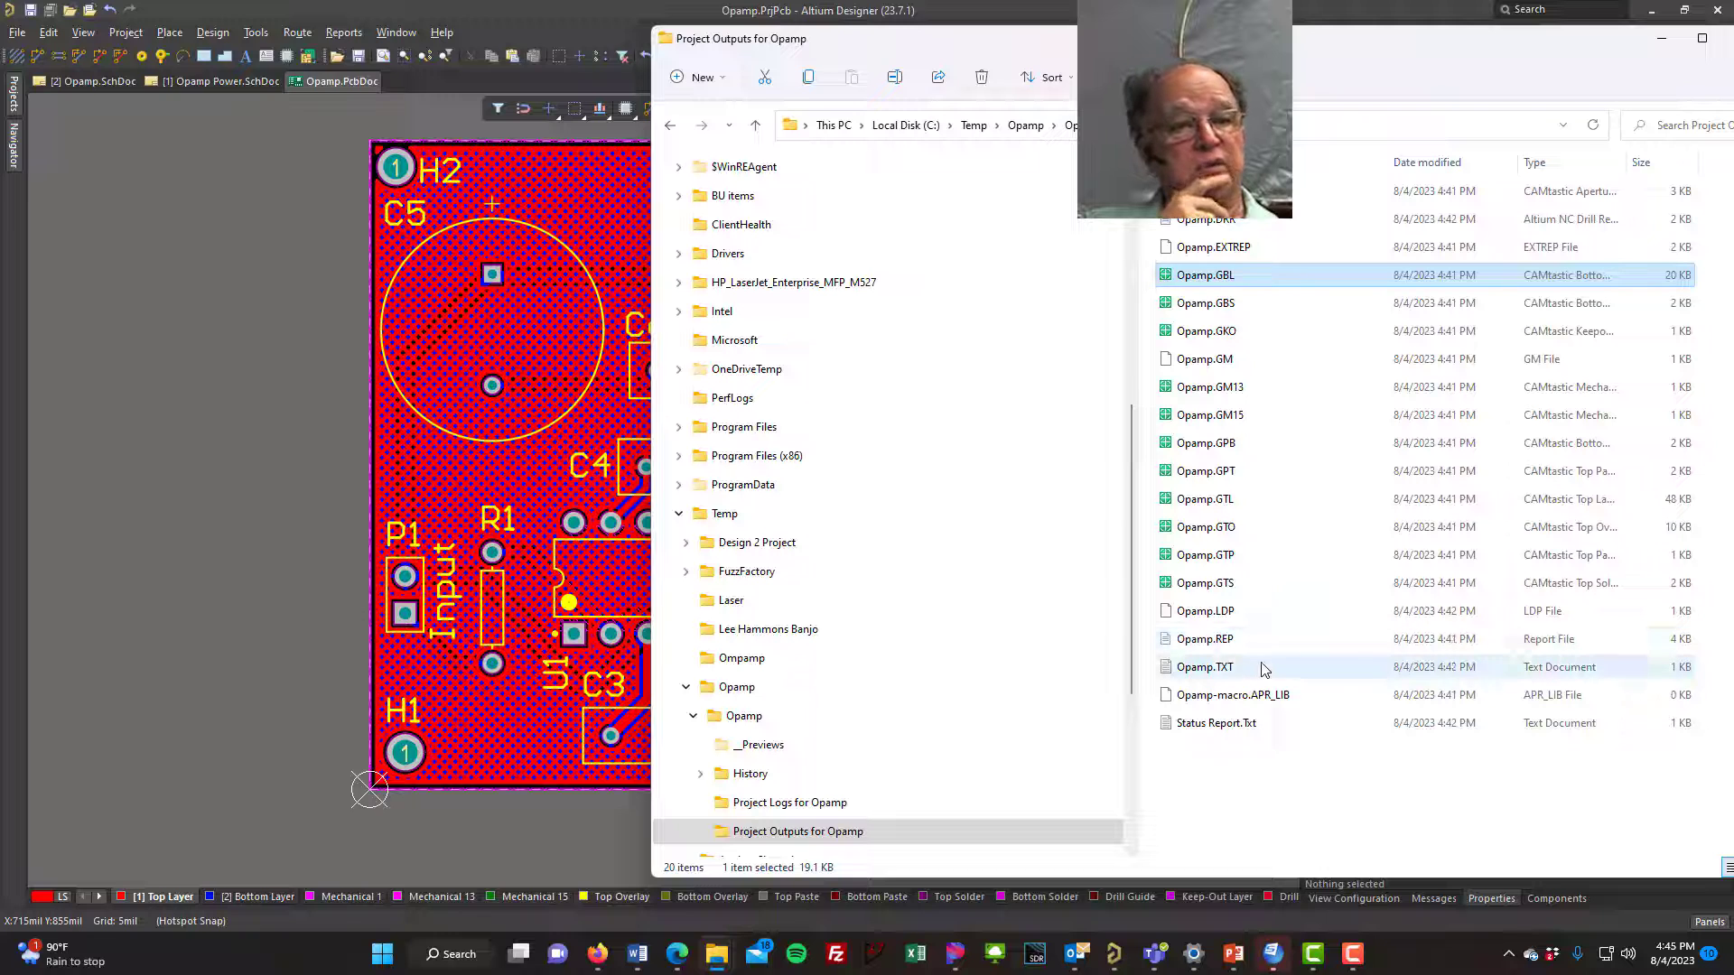
- Open the drill file Opamp.TXT, review its tool sizes and hole coordinates to the end, and close it
{"action": "left_click", "coordinate": [1204, 668]}
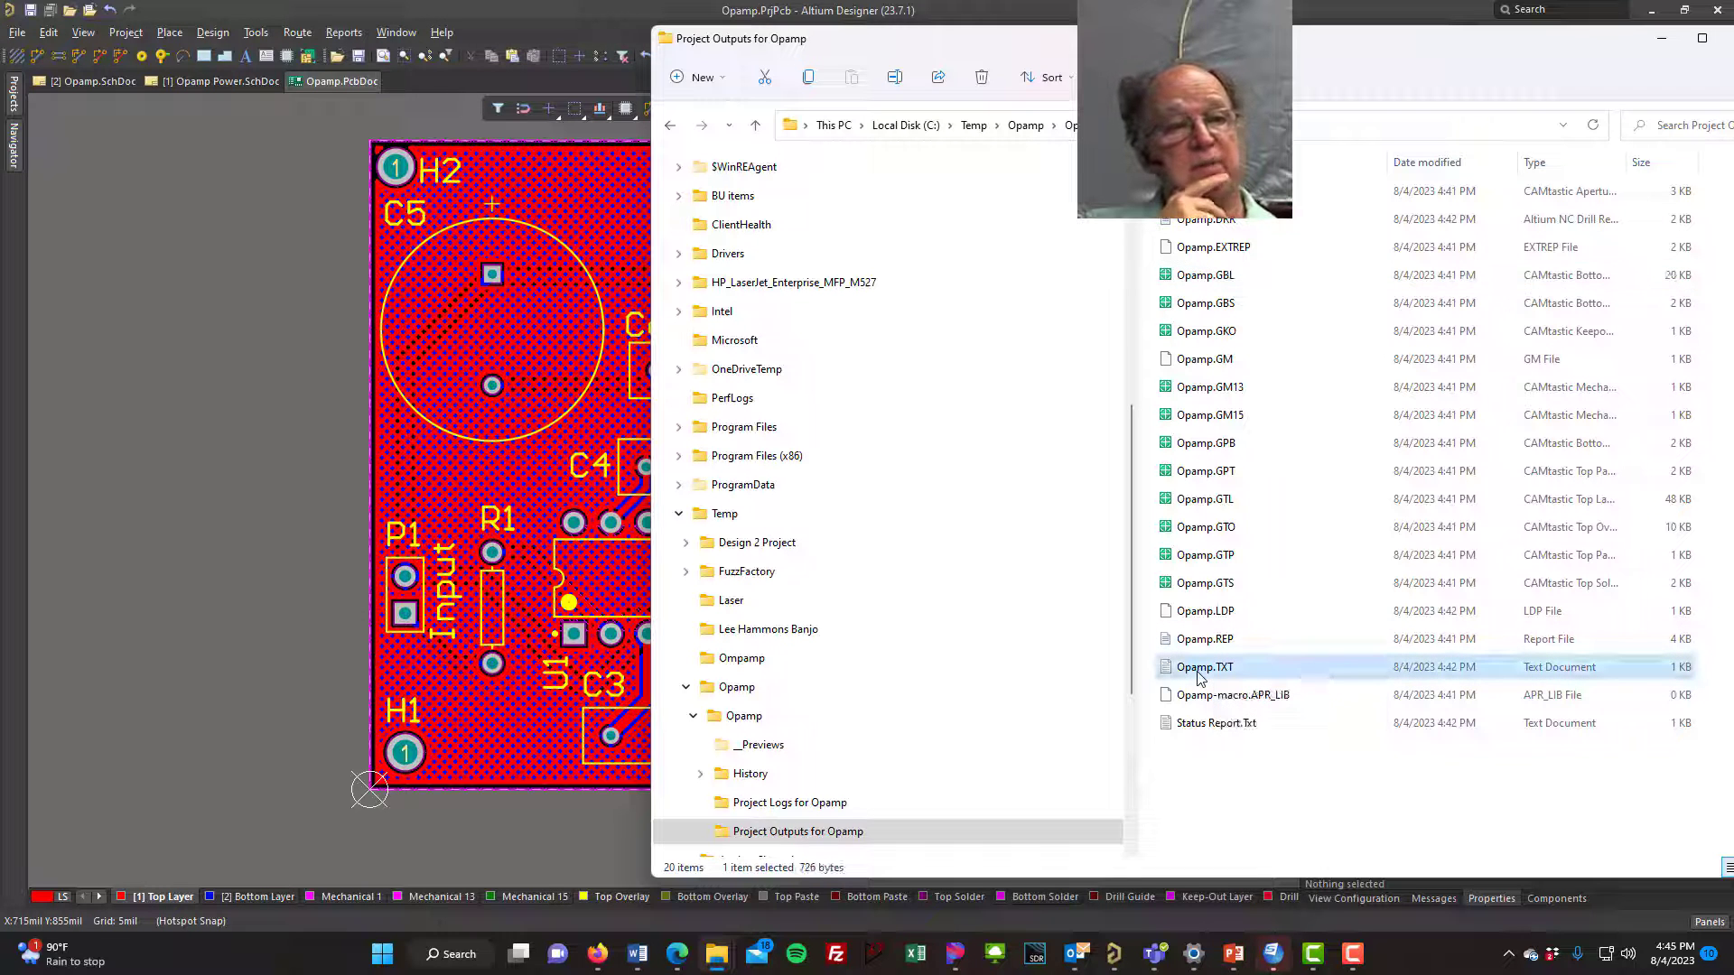
{"action": "double_click", "coordinate": [1201, 668]}
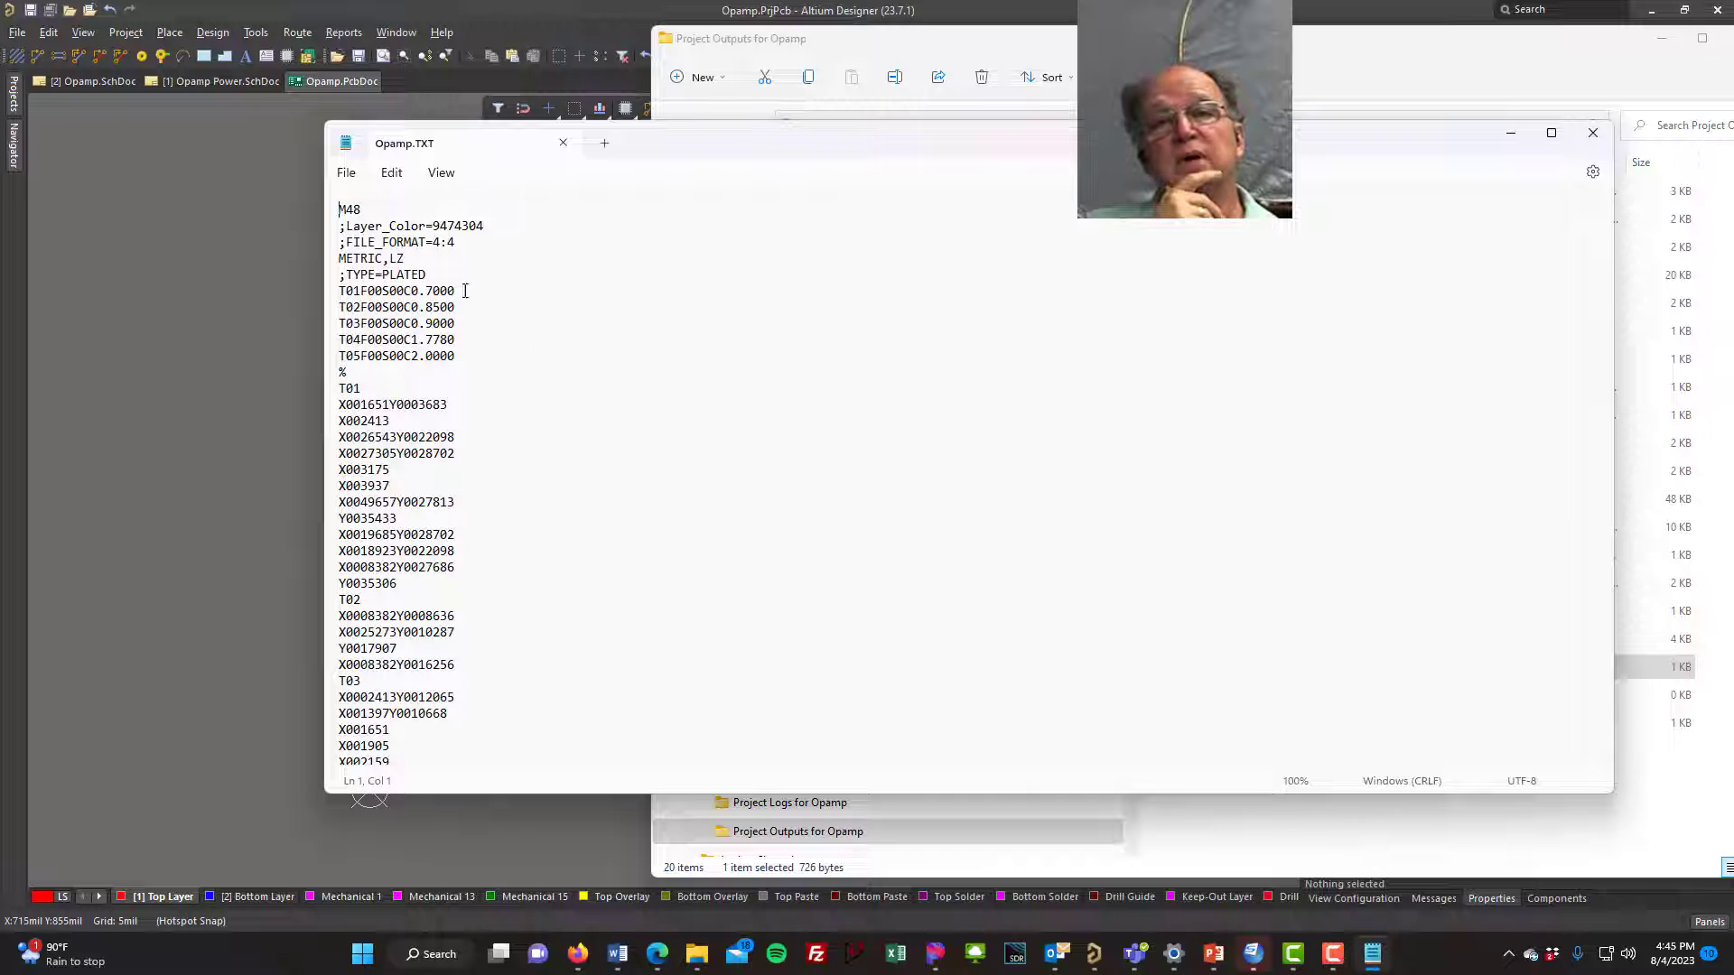
{"action": "scroll", "coordinate": [457, 418], "scroll_direction": "down", "scroll_amount": 2}
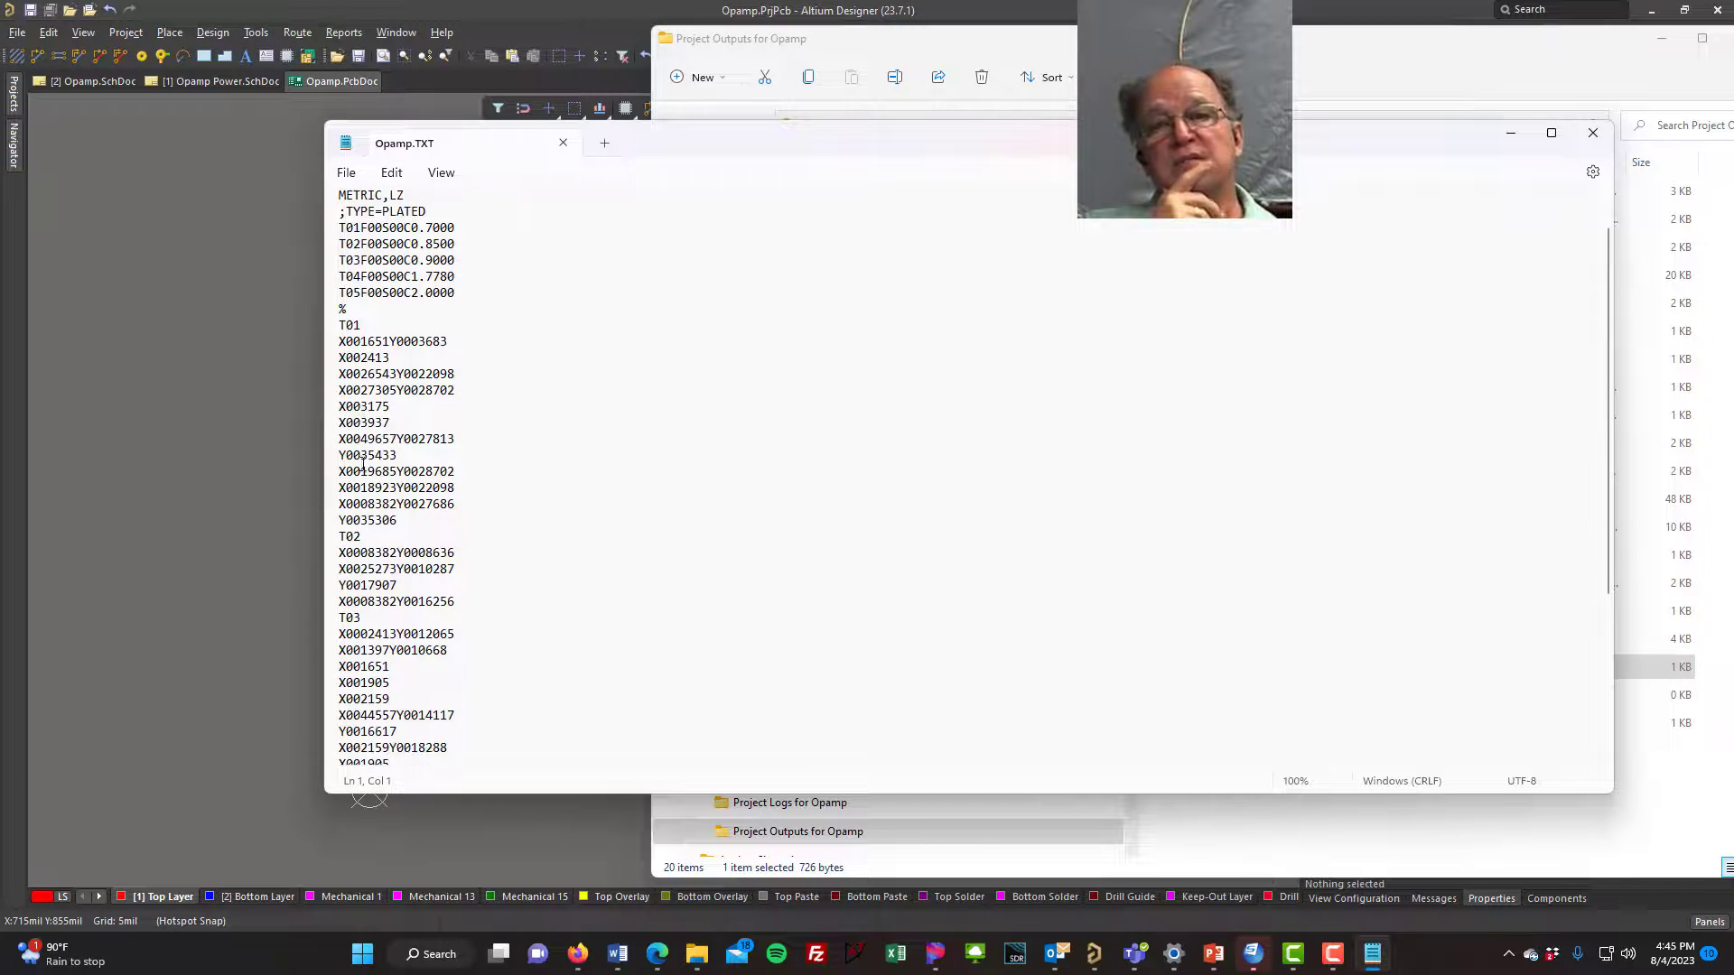
{"action": "scroll", "coordinate": [397, 451], "scroll_direction": "down", "scroll_amount": 5}
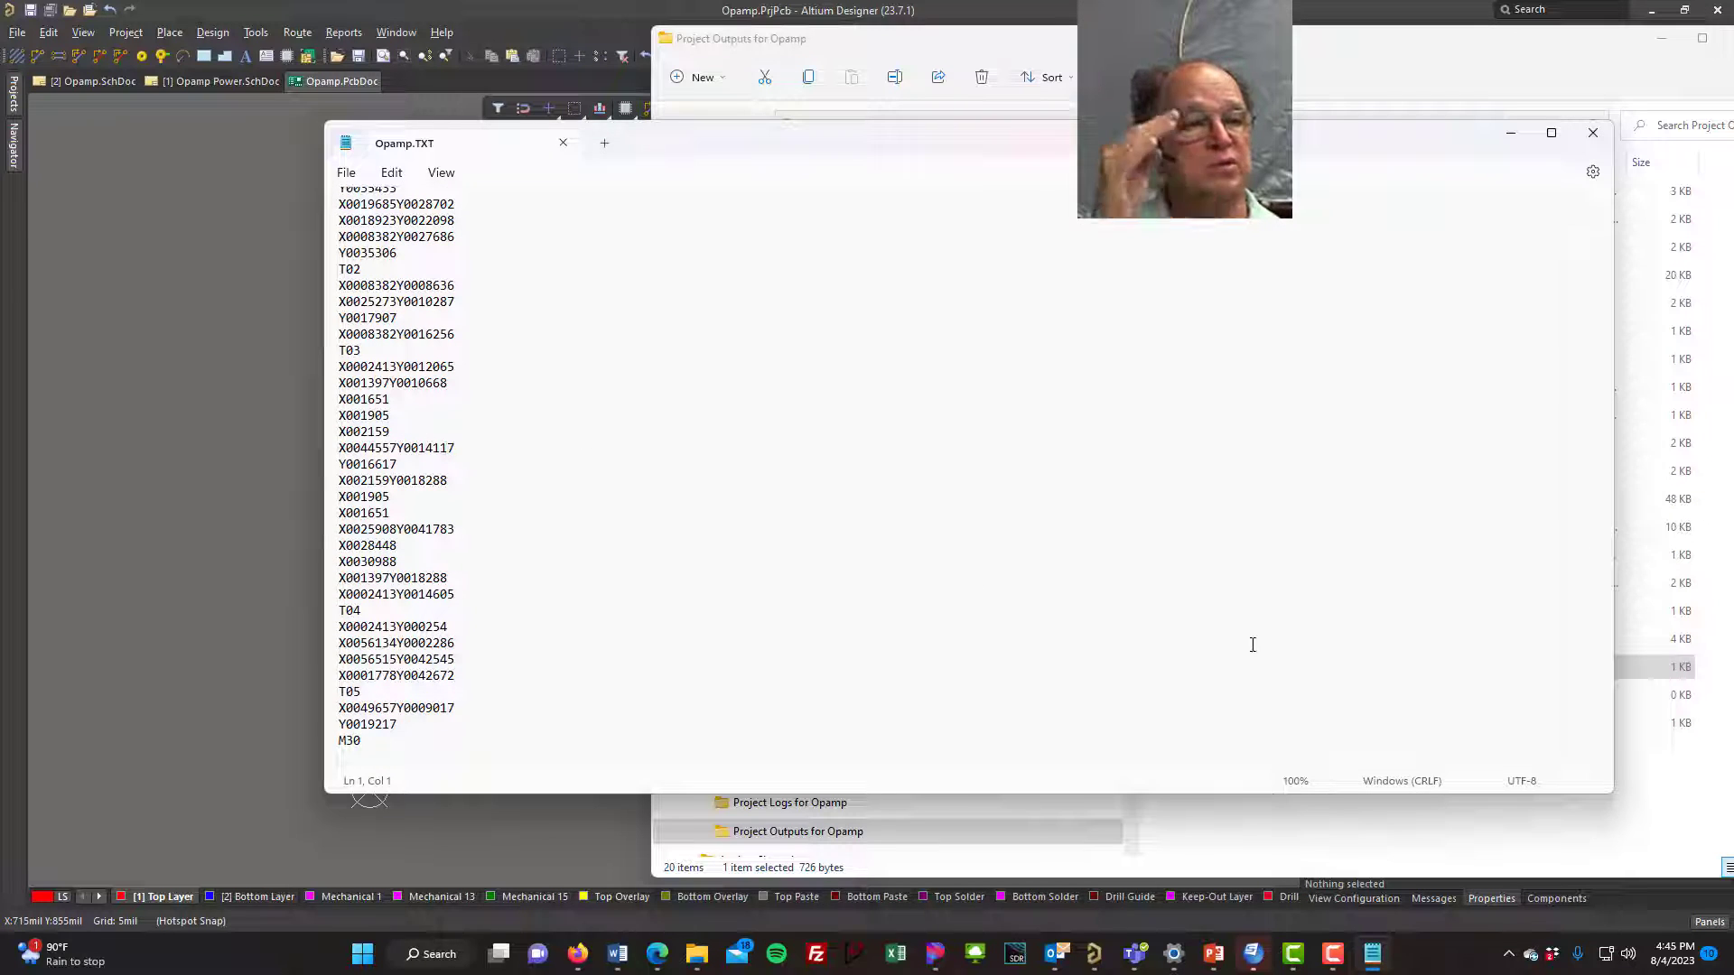
{"action": "left_click", "coordinate": [1593, 134]}
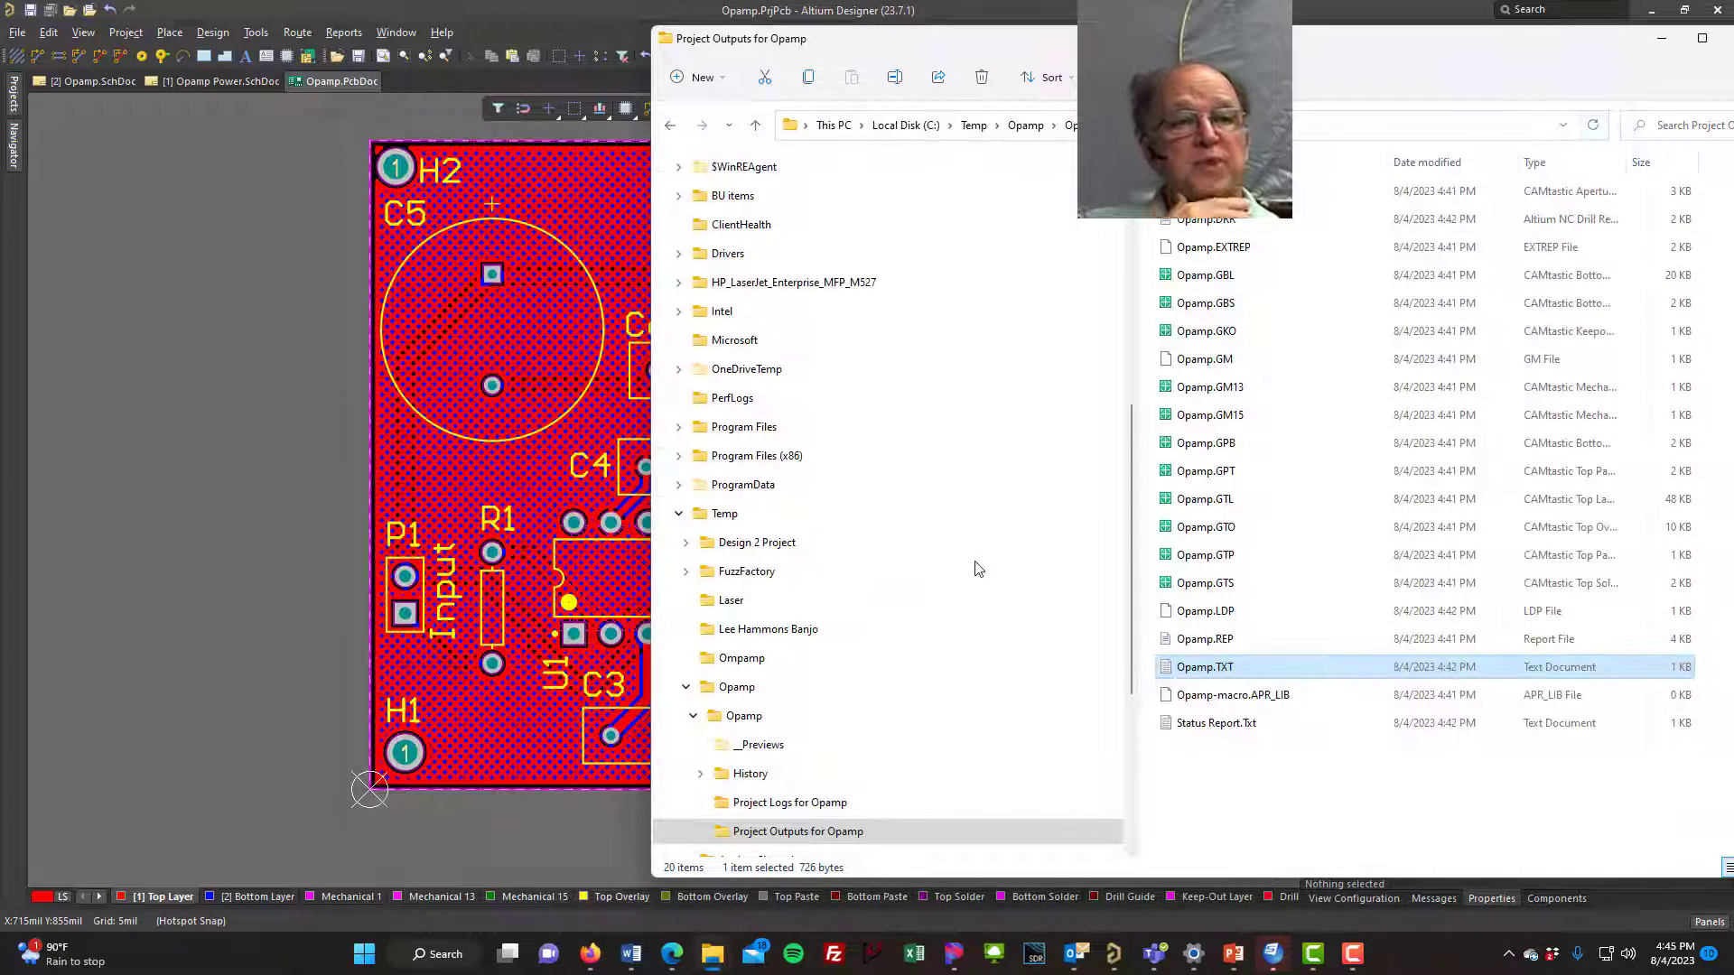
- Compress all files in the Project Outputs for Opamp folder into a ZIP archive named Opamp.zip
{"action": "left_click", "coordinate": [1201, 191]}
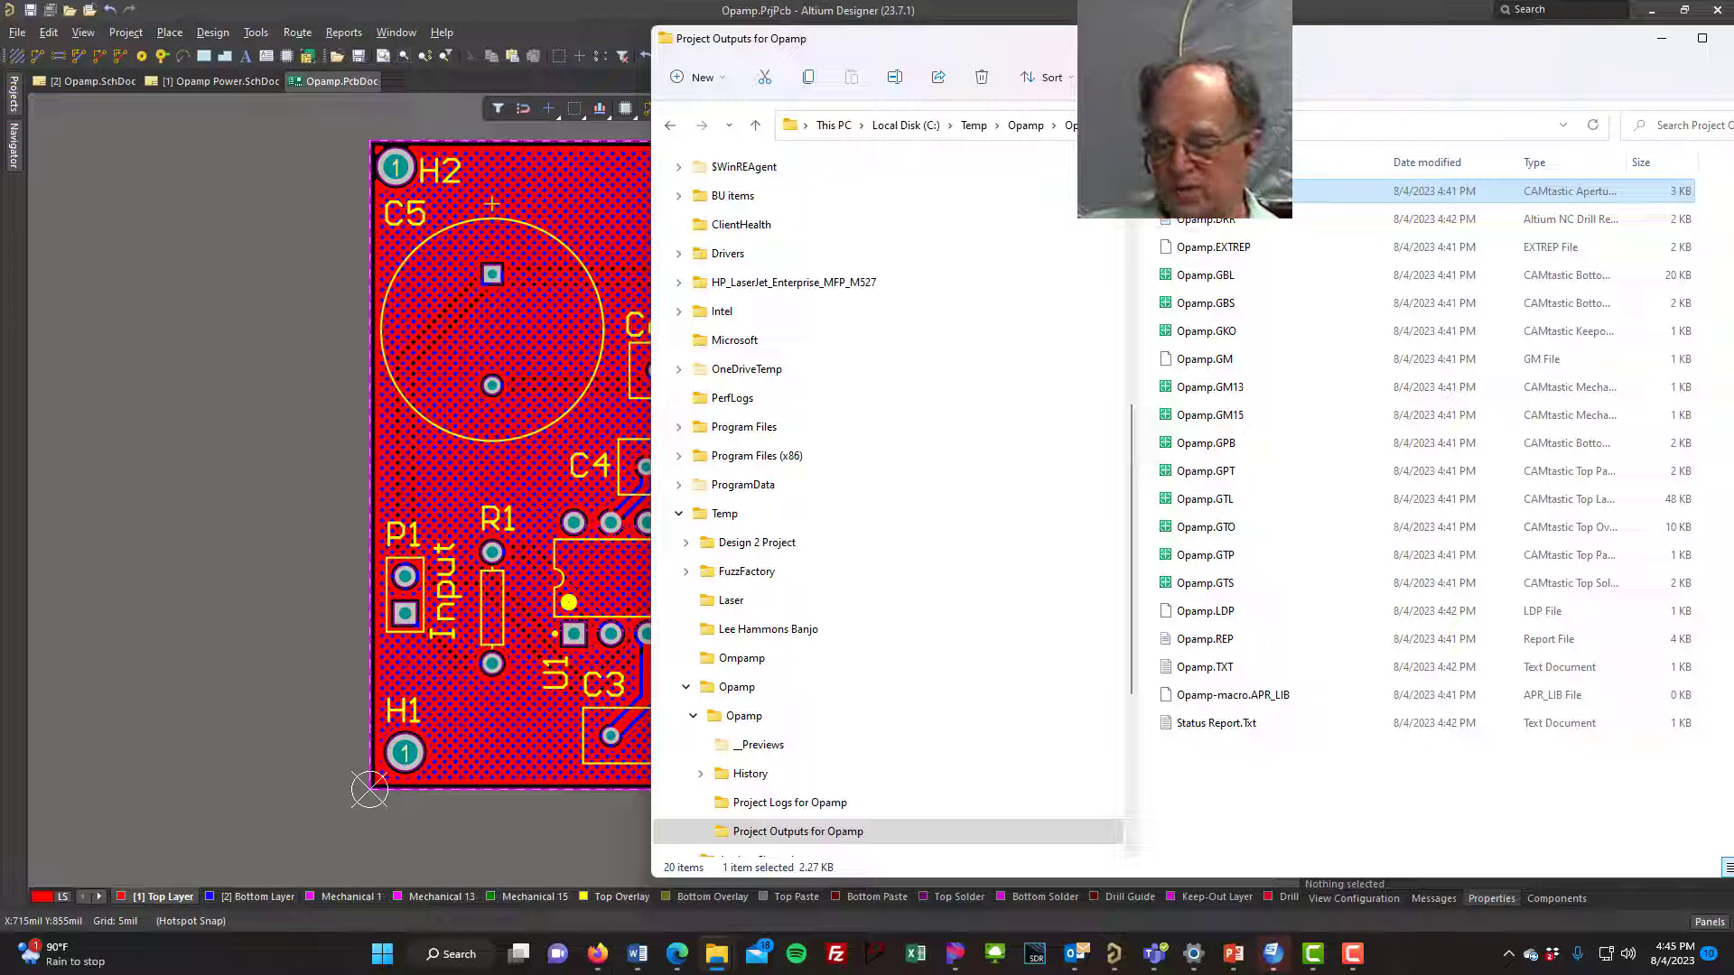
{"action": "key", "text": "ctrl+a"}
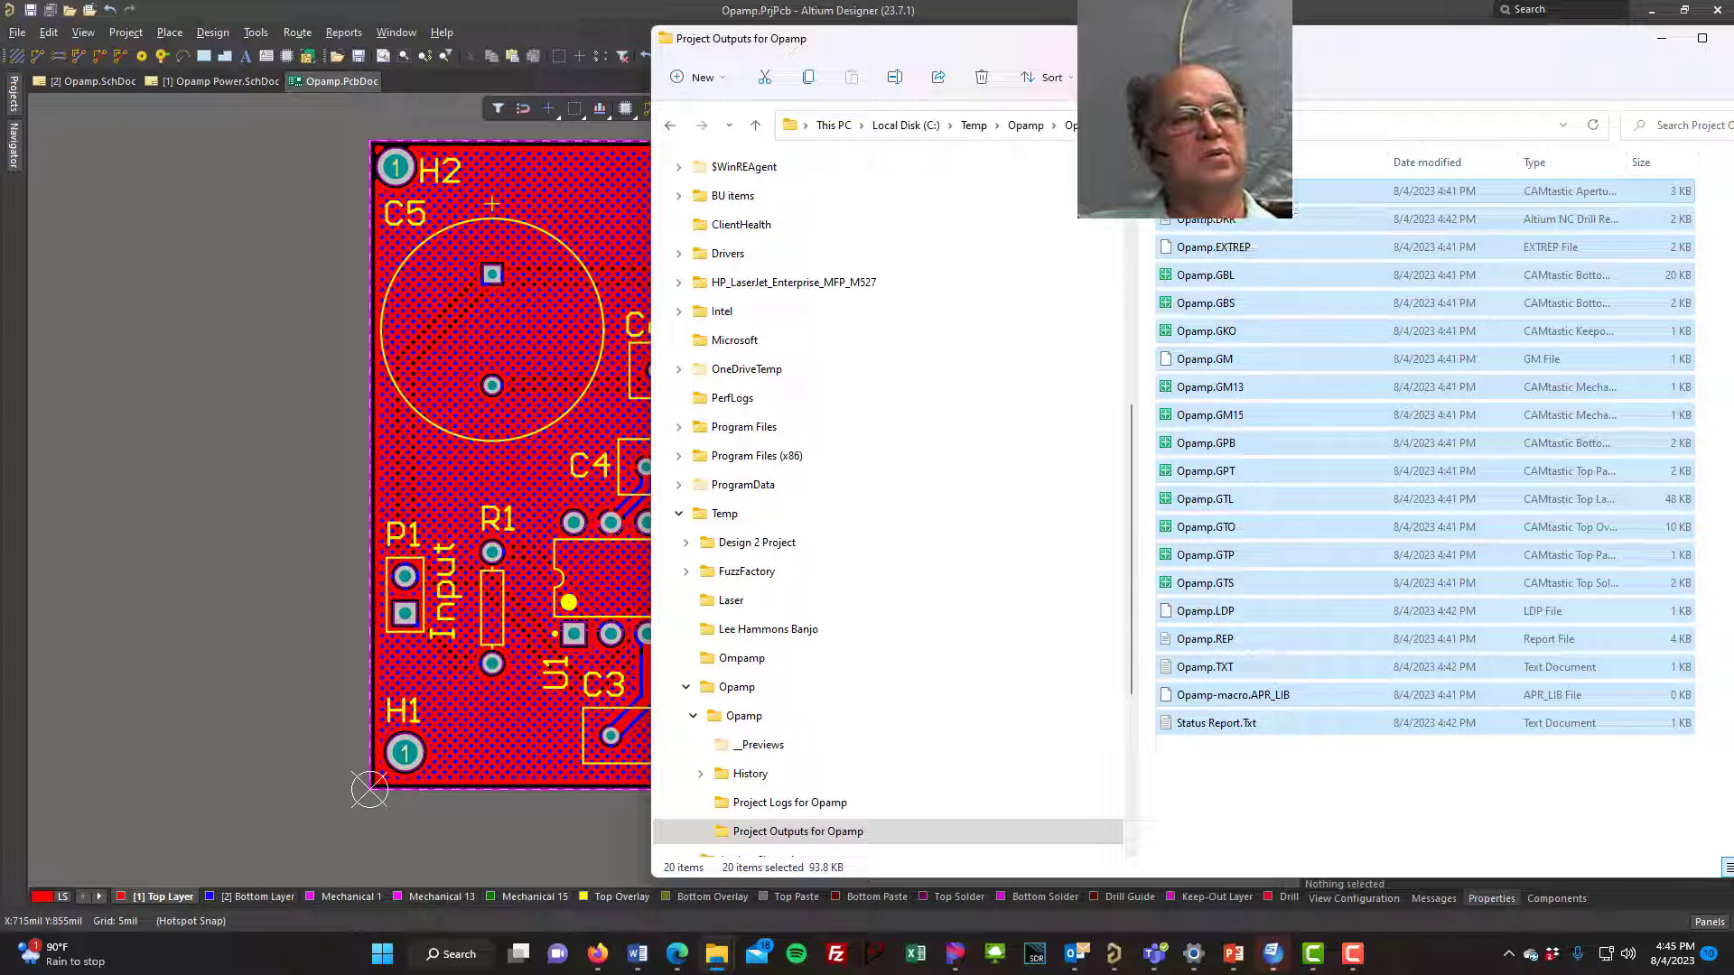
{"action": "right_click", "coordinate": [1210, 192]}
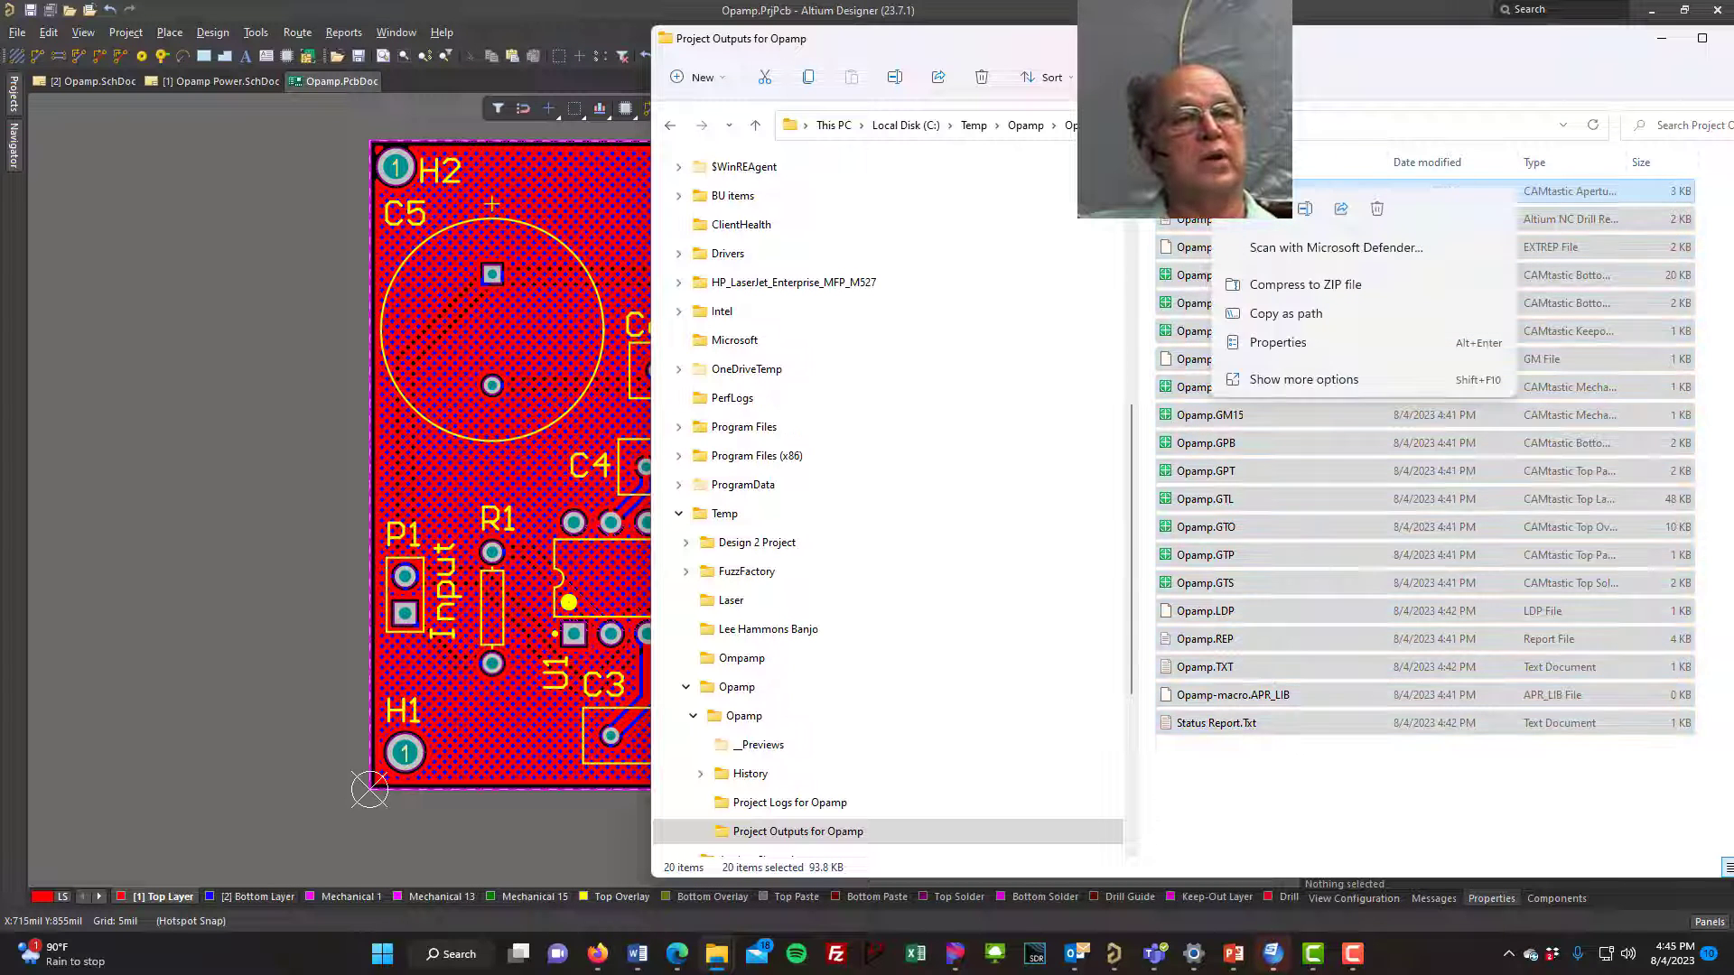
{"action": "left_click", "coordinate": [1297, 284]}
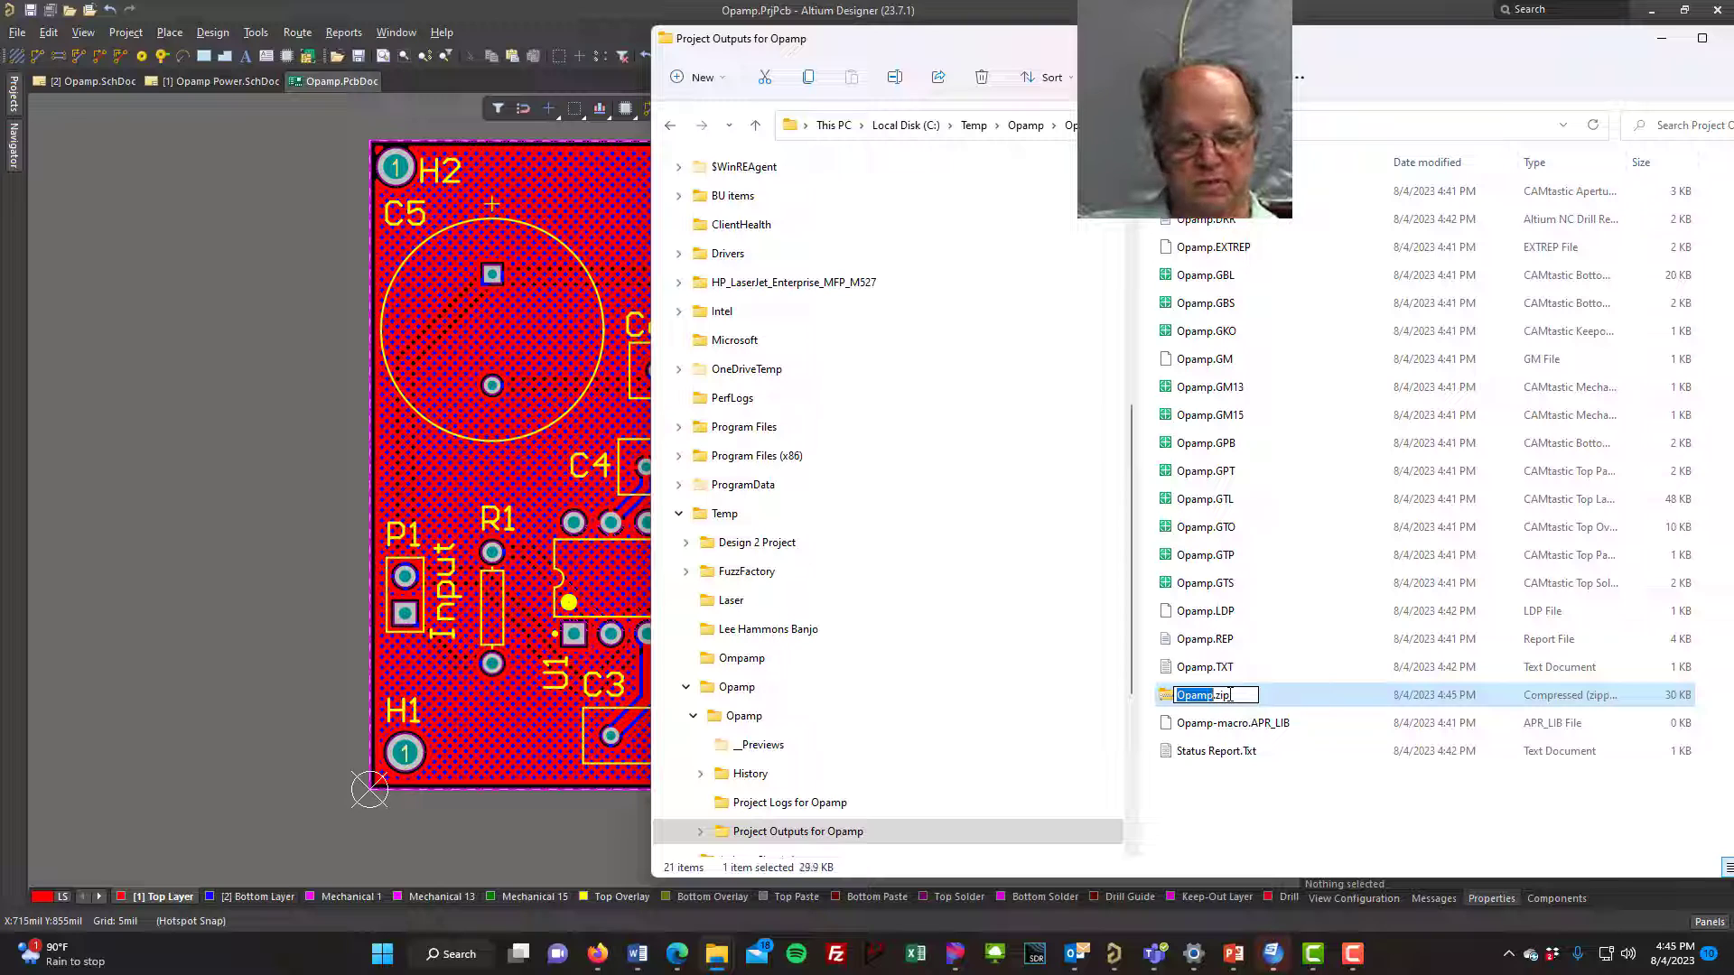
{"action": "key", "text": "Return"}
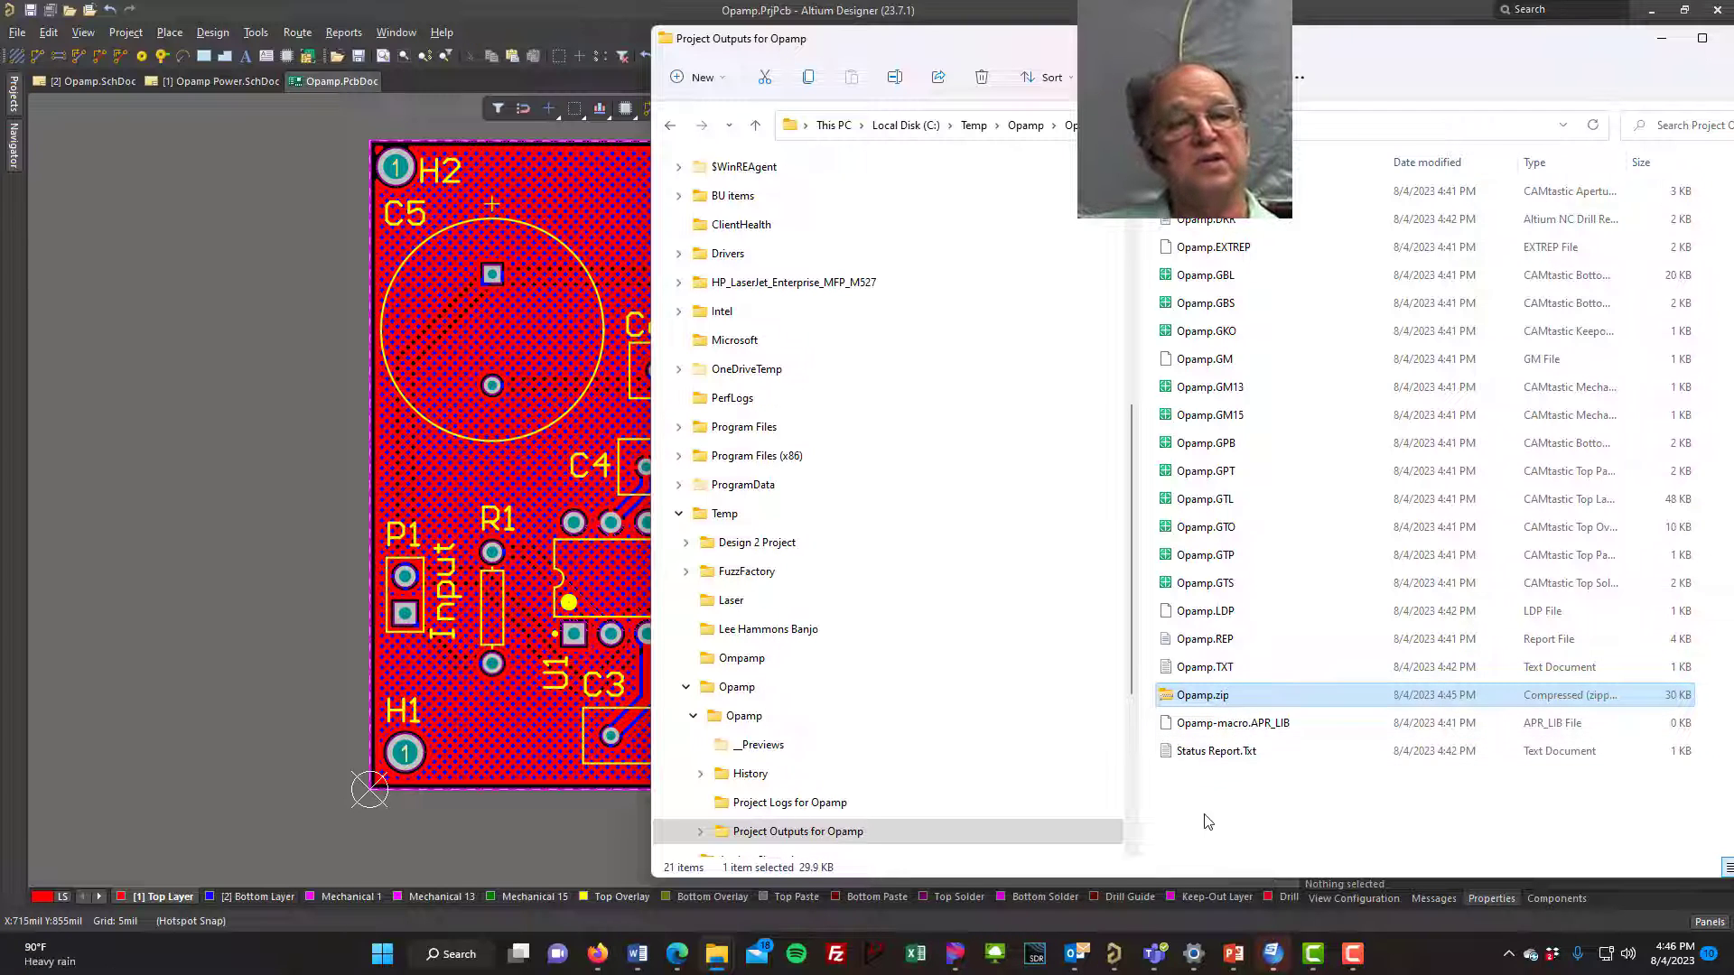